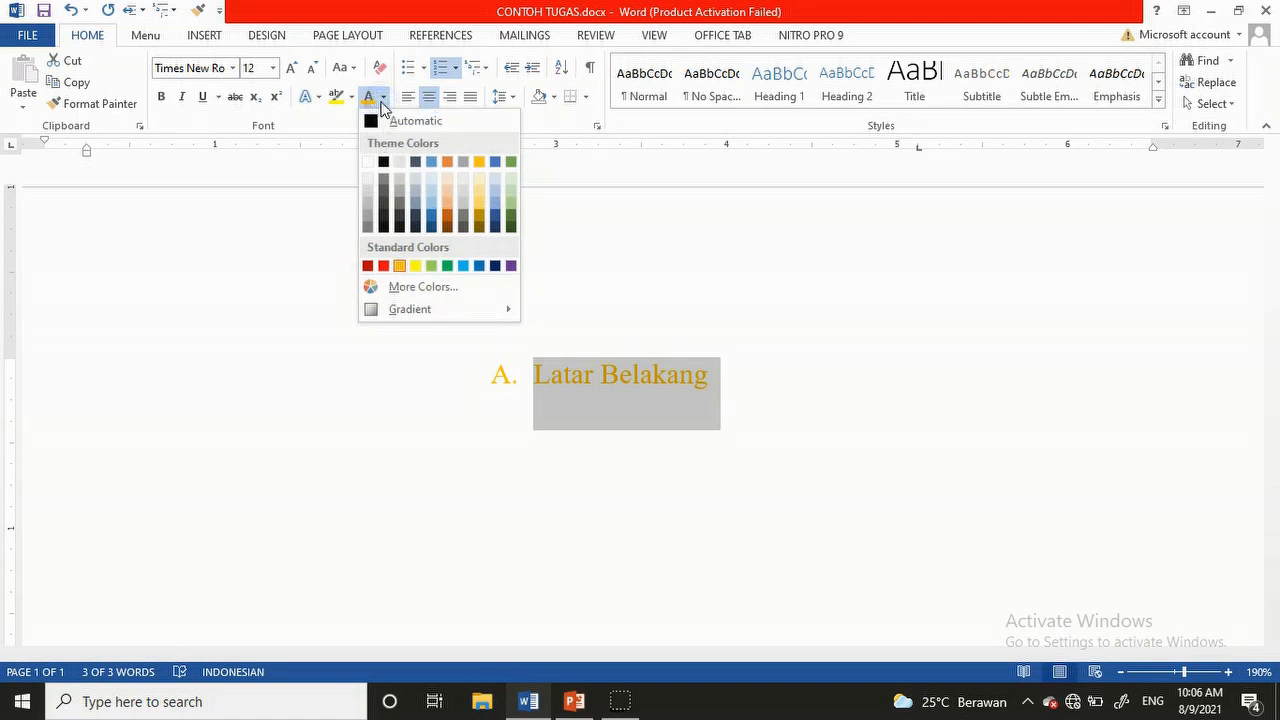
Step: Change the font color of the "A. Latar Belakang" heading to light blue
{"action": "left_click", "coordinate": [464, 267]}
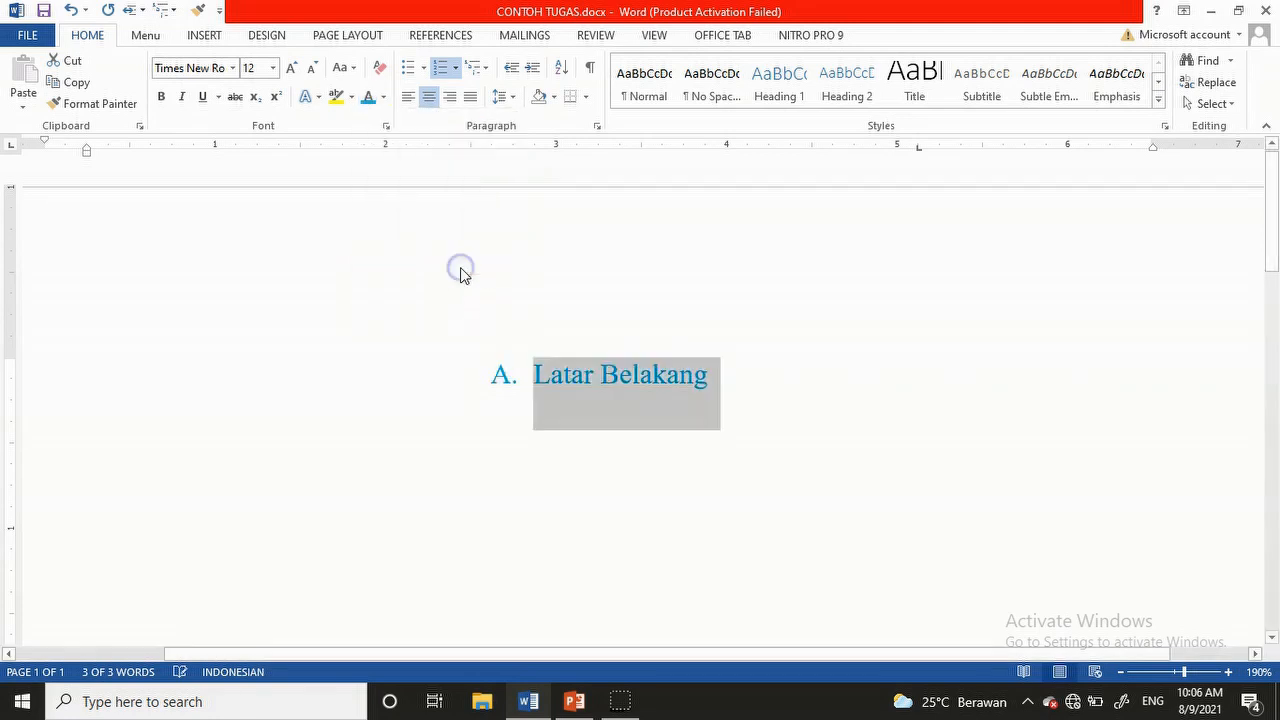
{"action": "left_click", "coordinate": [606, 520]}
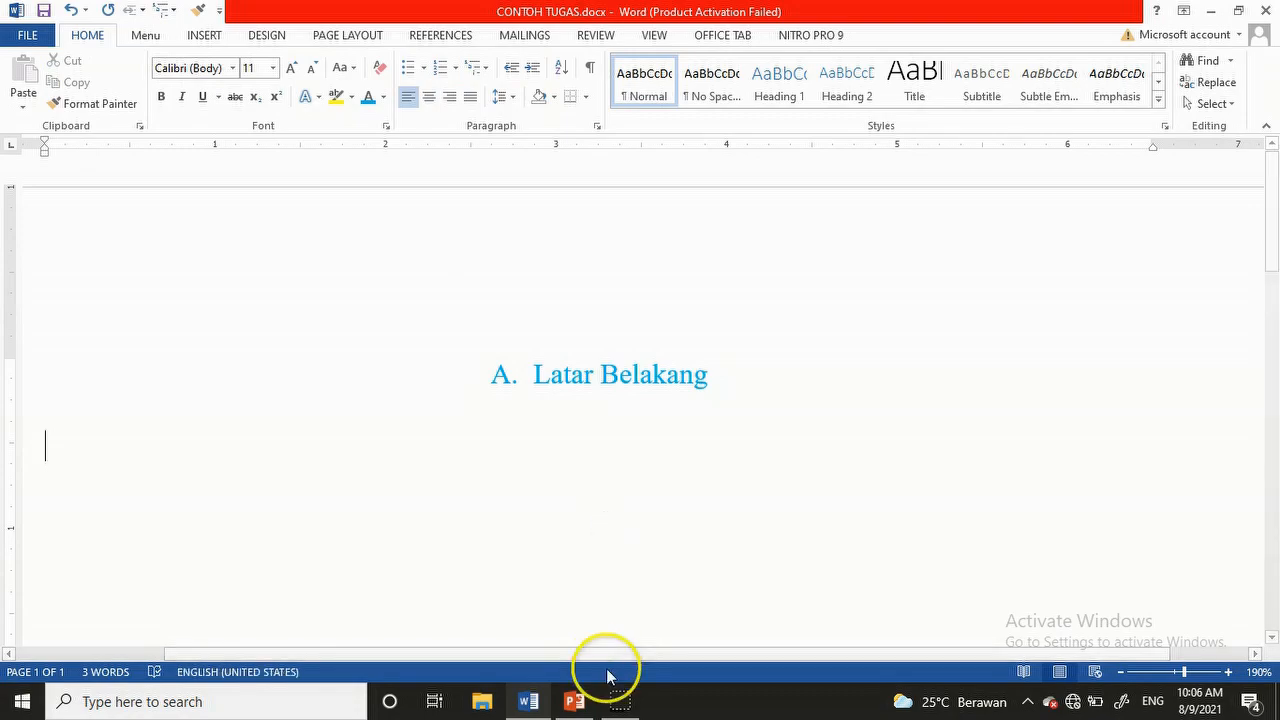
{"action": "left_click", "coordinate": [620, 700]}
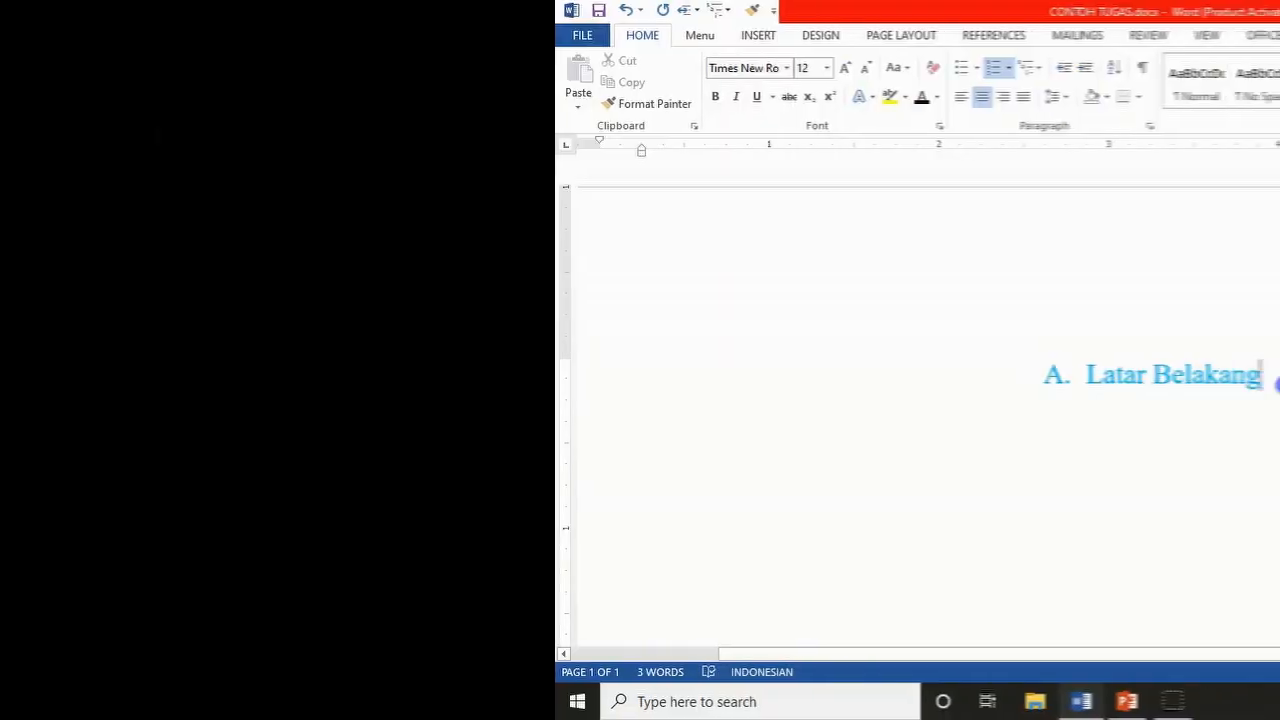
Step: Set the font color of the "A. Latar Belakang" heading to Automatic
{"action": "left_click", "coordinate": [505, 380]}
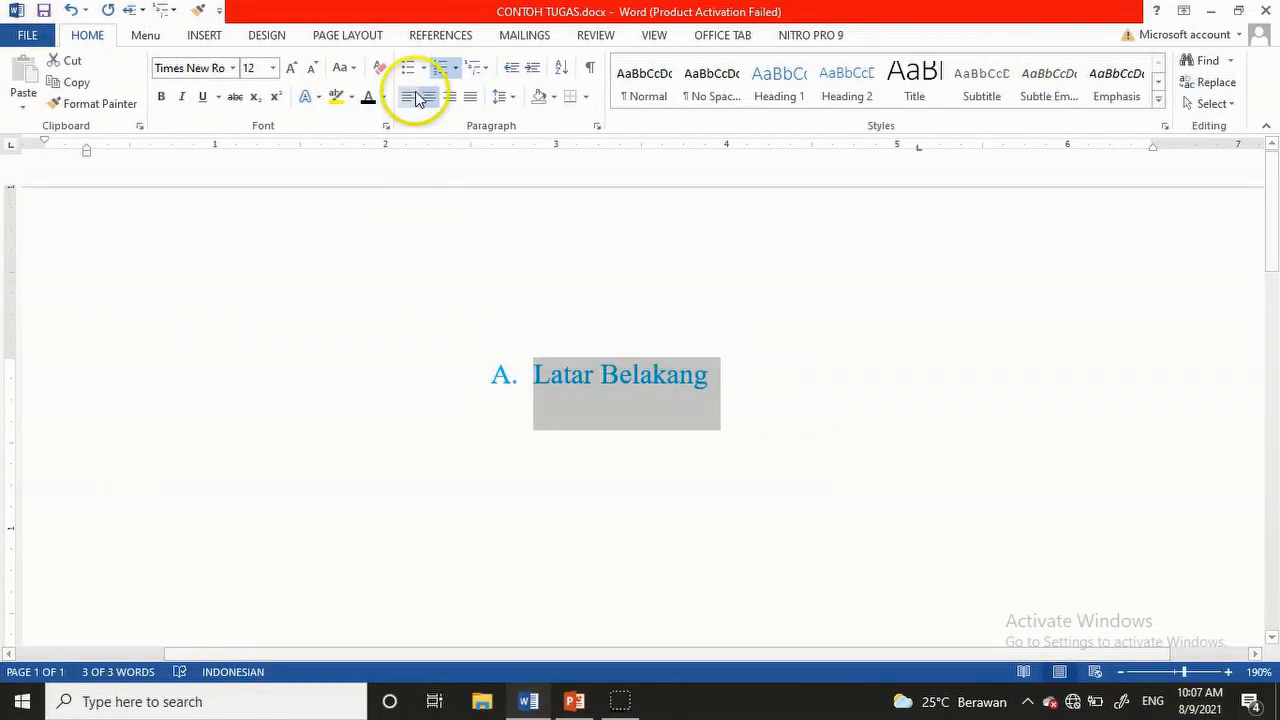
{"action": "left_click", "coordinate": [383, 97]}
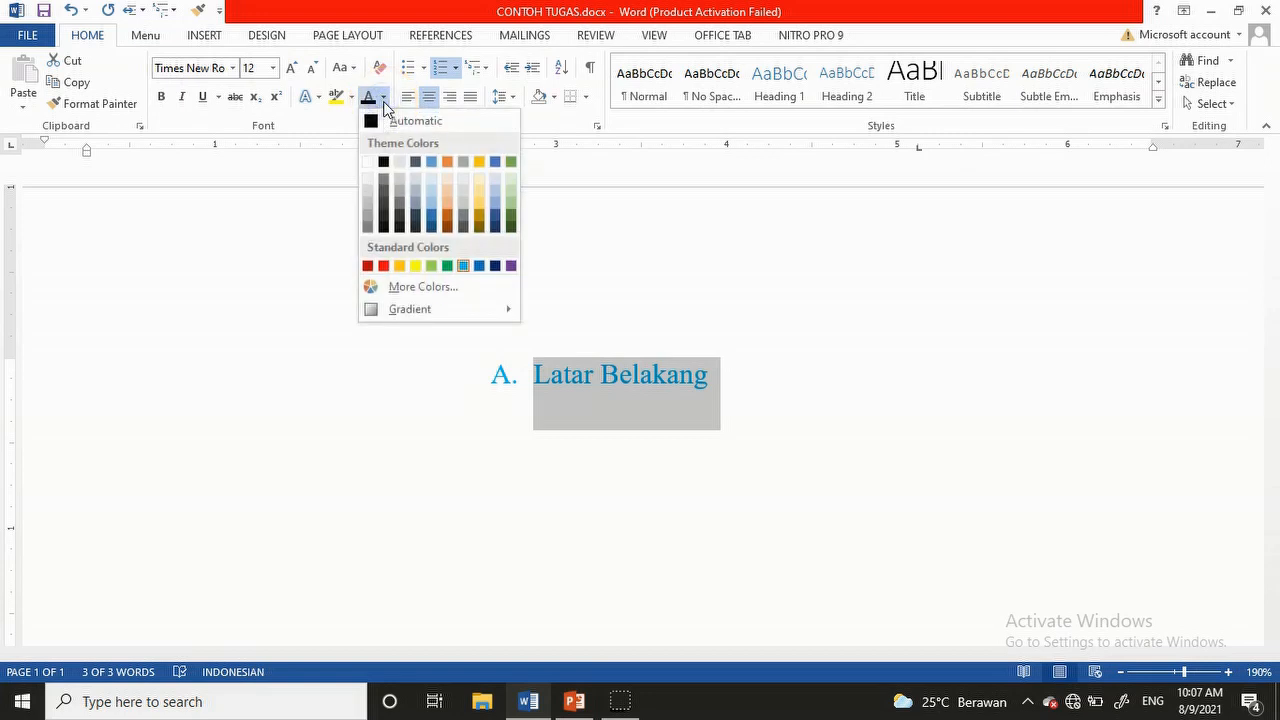
{"action": "left_click", "coordinate": [371, 122]}
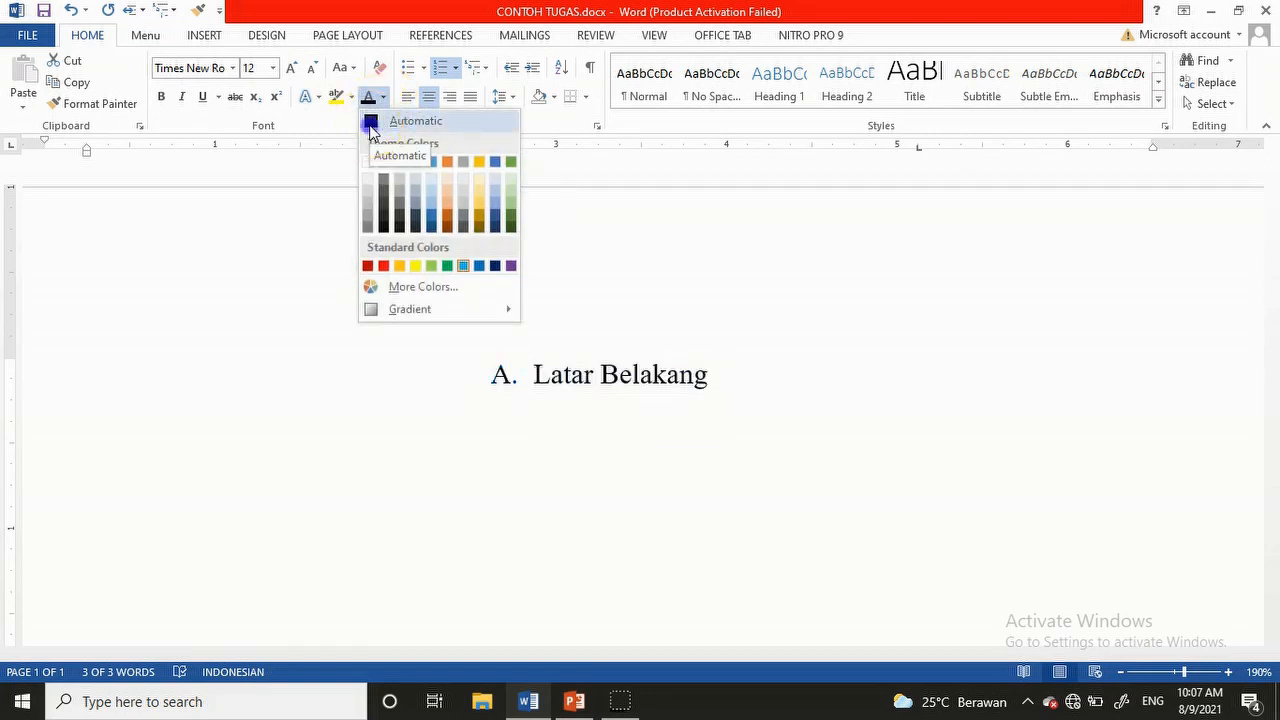
{"action": "left_click", "coordinate": [454, 432]}
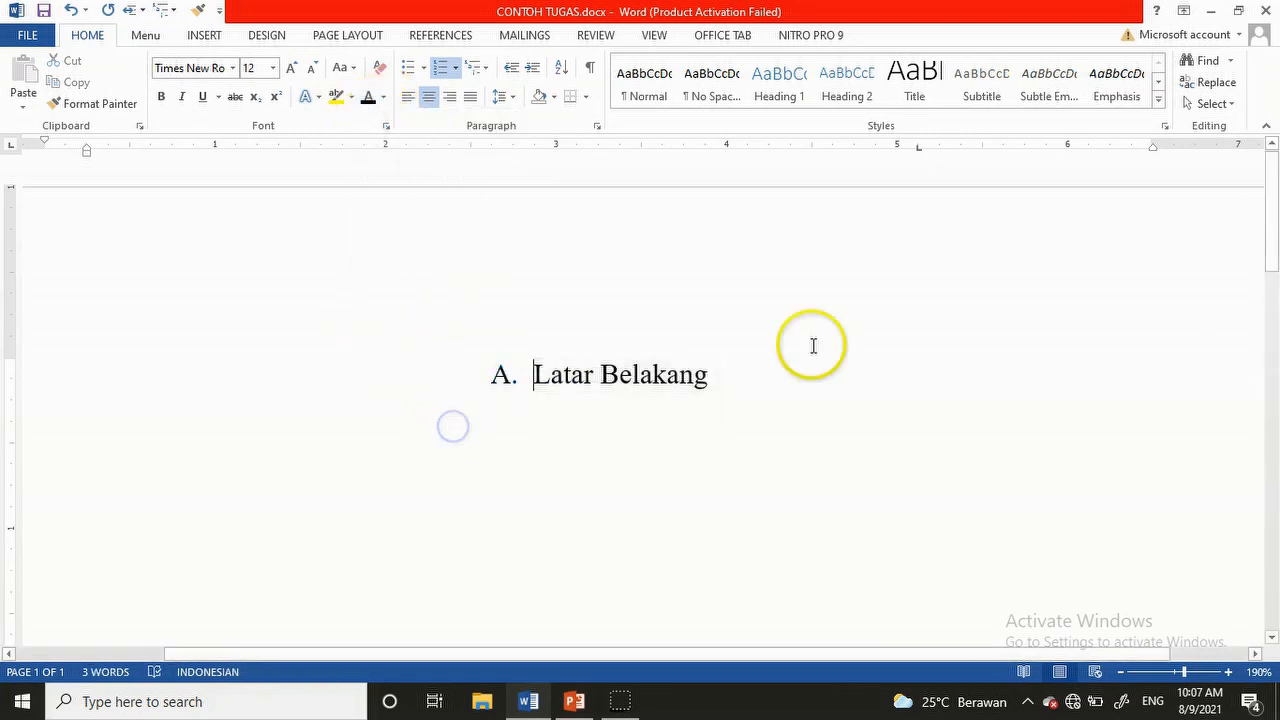
Step: Highlight the "A. Latar Belakang" heading in yellow
{"action": "left_click", "coordinate": [524, 380]}
{"action": "left_click_drag", "start_coordinate": [524, 380], "coordinate": [519, 382]}
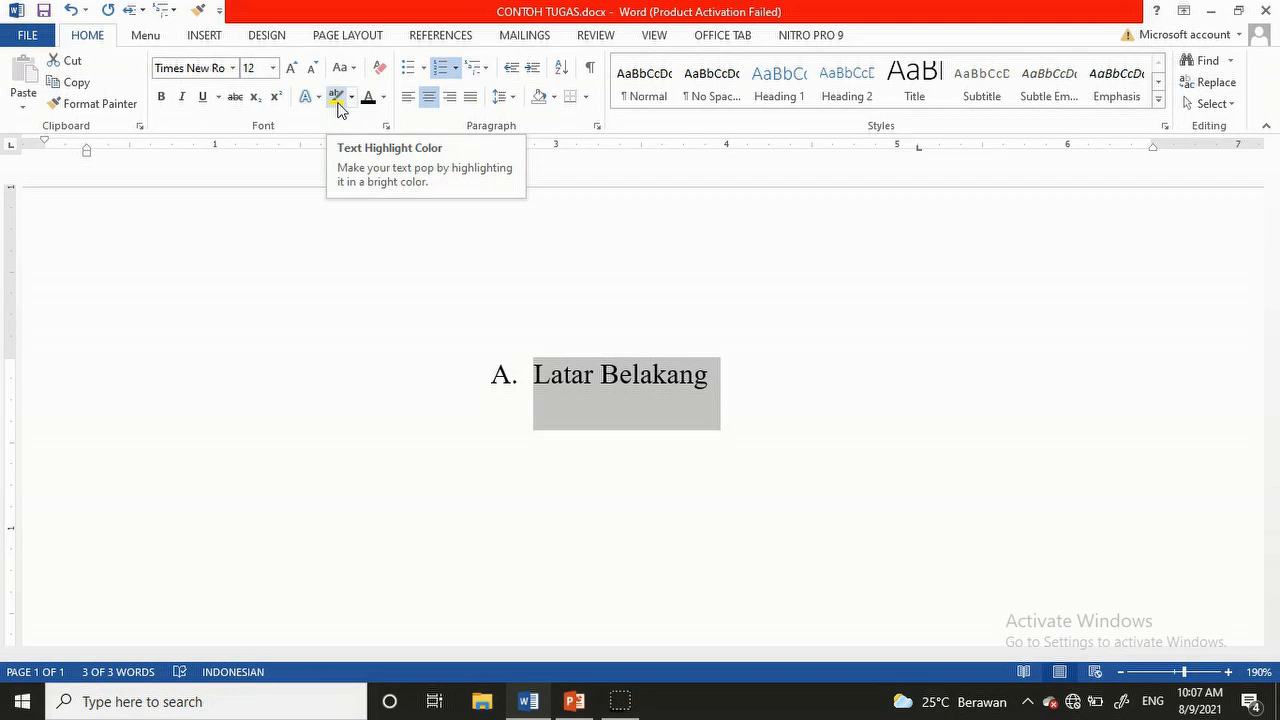
{"action": "left_click", "coordinate": [350, 98]}
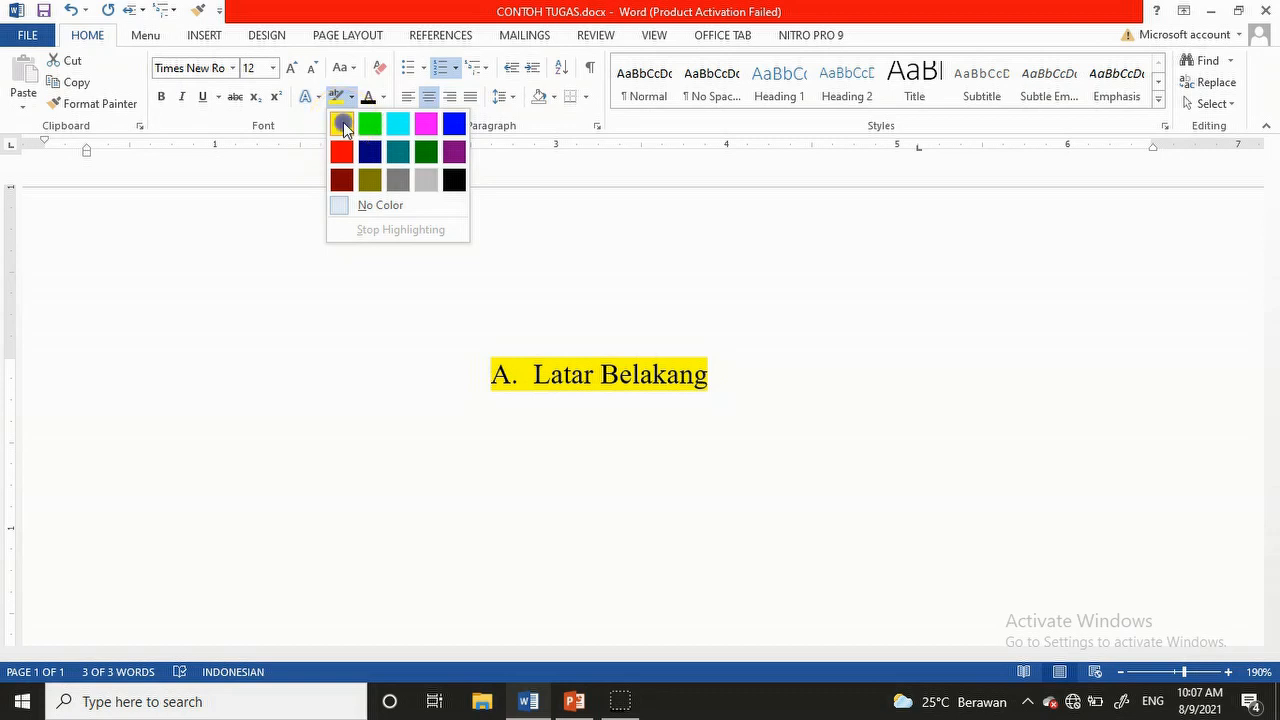
{"action": "left_click", "coordinate": [343, 122]}
Step: Choose dark blue as the text highlight color and apply it over the "A. Latar Belakang" heading
{"action": "left_click", "coordinate": [353, 98]}
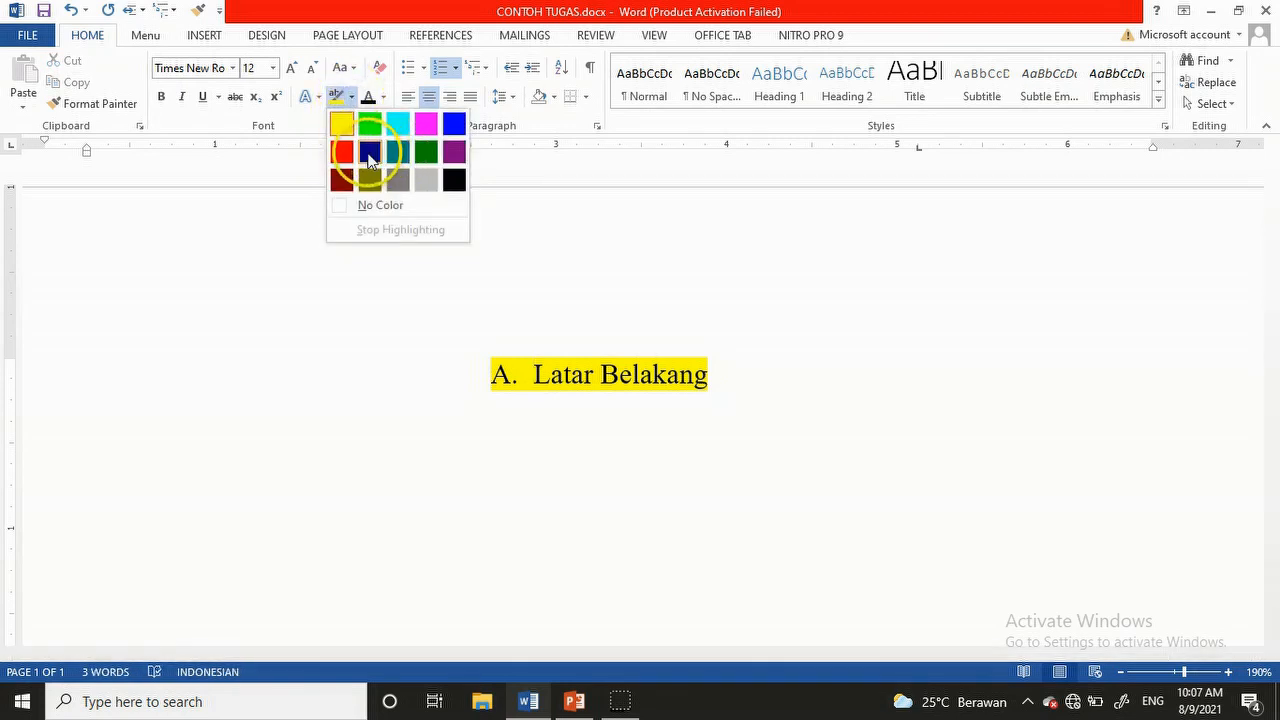
{"action": "left_click", "coordinate": [367, 156]}
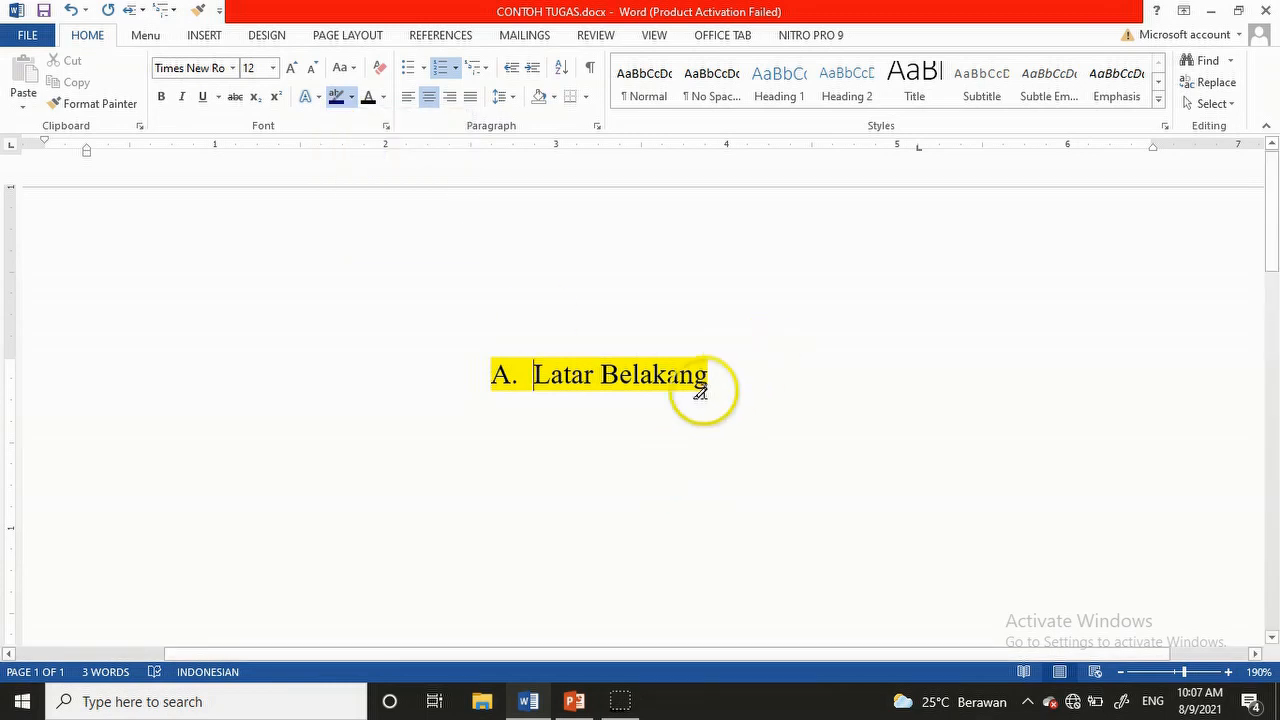
{"action": "mouse_move", "coordinate": [716, 380]}
{"action": "left_mouse_down"}
{"action": "mouse_move", "coordinate": [524, 383]}
{"action": "mouse_move", "coordinate": [497, 400]}
{"action": "left_mouse_up"}
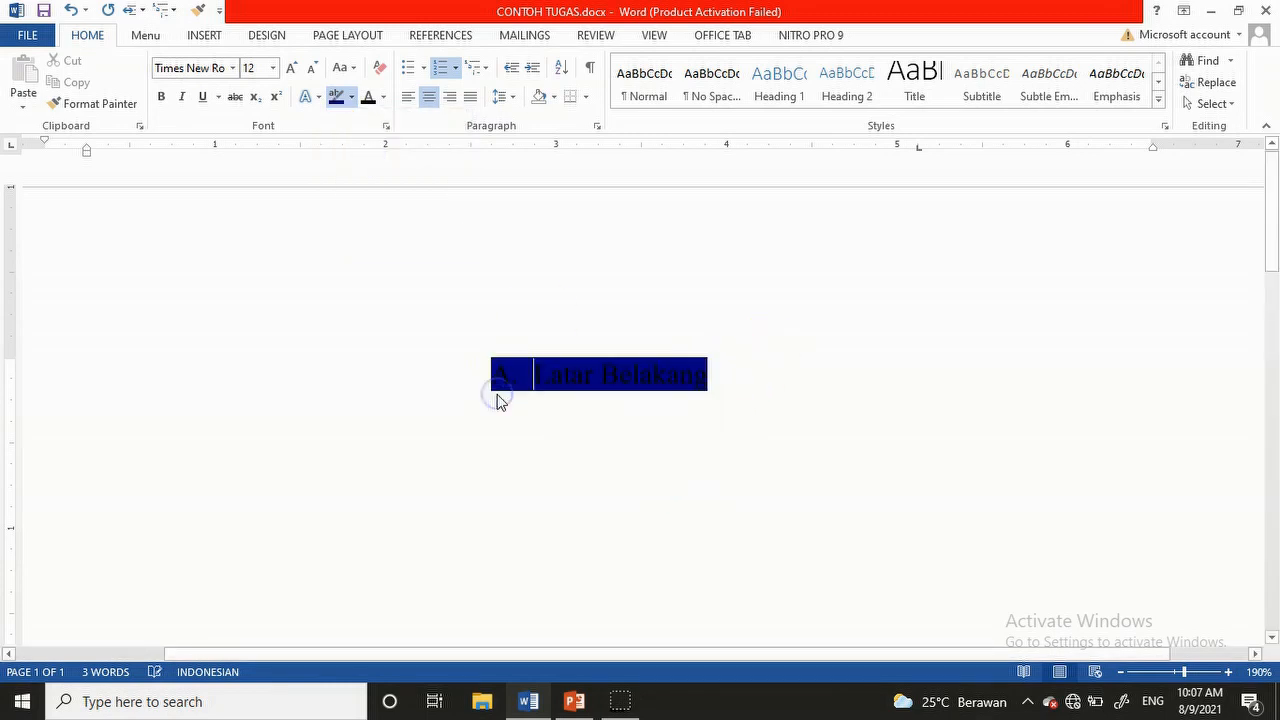
Step: Choose light gray as the text highlight color and apply it over the "A. Latar Belakang" heading
{"action": "left_click", "coordinate": [351, 97]}
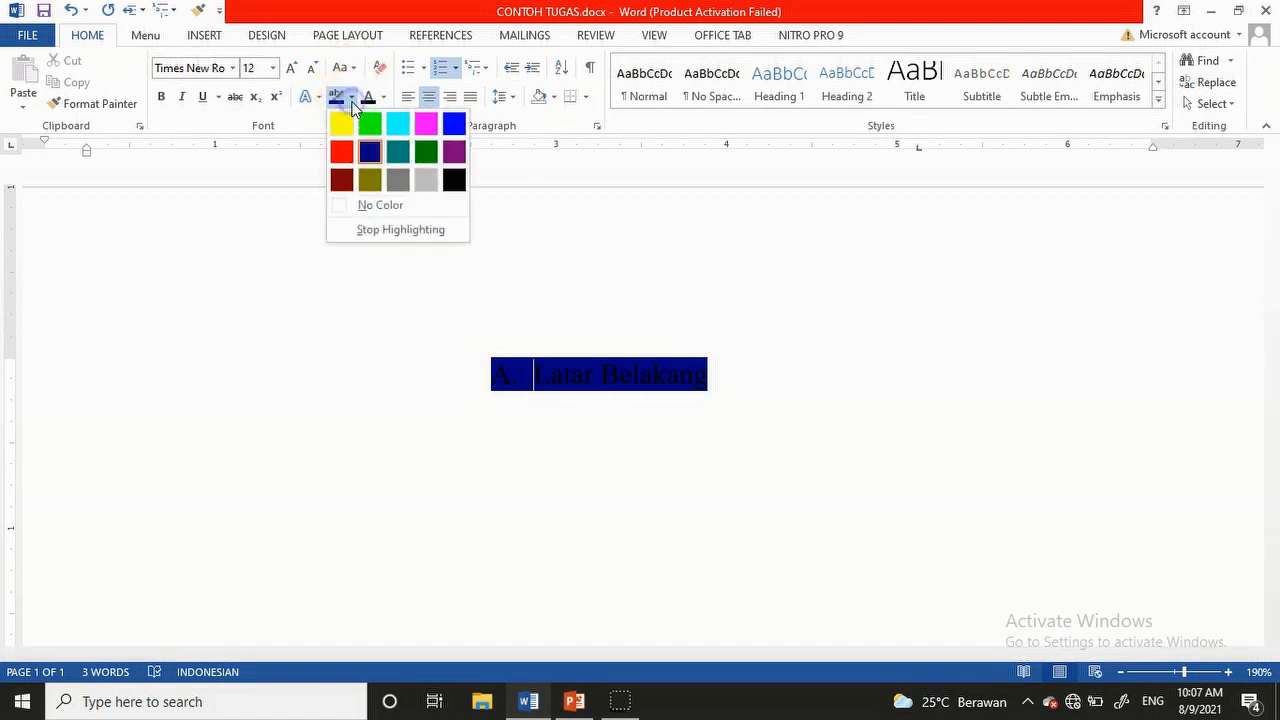
{"action": "left_click", "coordinate": [426, 179]}
{"action": "left_click_drag", "start_coordinate": [712, 376], "coordinate": [460, 390]}
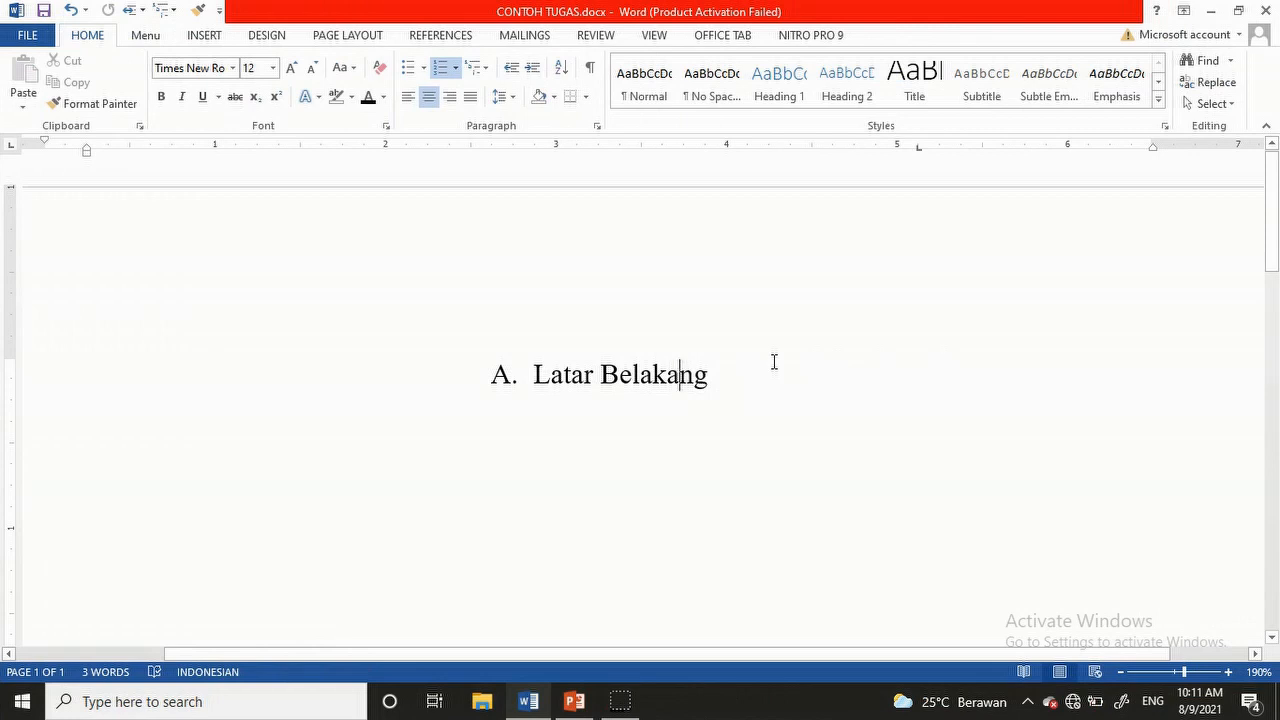
Step: Change the letter case of the "Latar Belakang" heading to Sentence case
{"action": "left_click", "coordinate": [754, 374]}
{"action": "left_click_drag", "start_coordinate": [738, 376], "coordinate": [534, 392]}
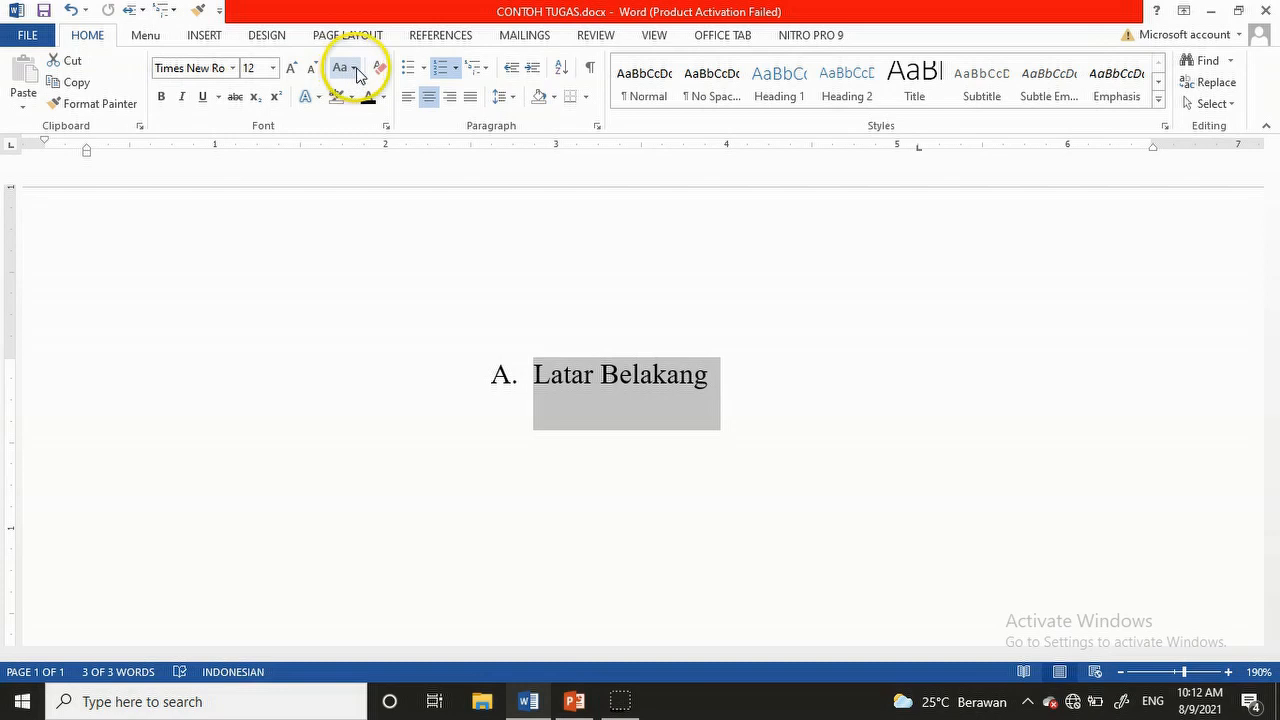
{"action": "left_click", "coordinate": [356, 70]}
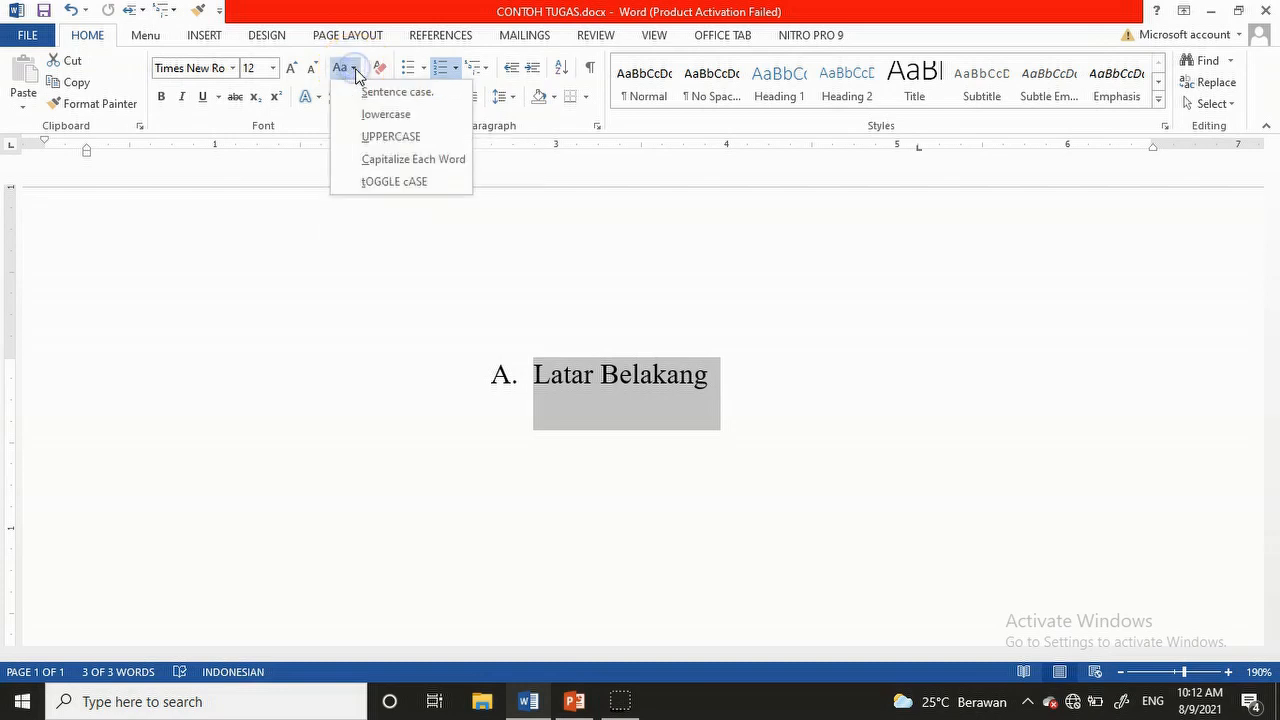
{"action": "left_click", "coordinate": [404, 96]}
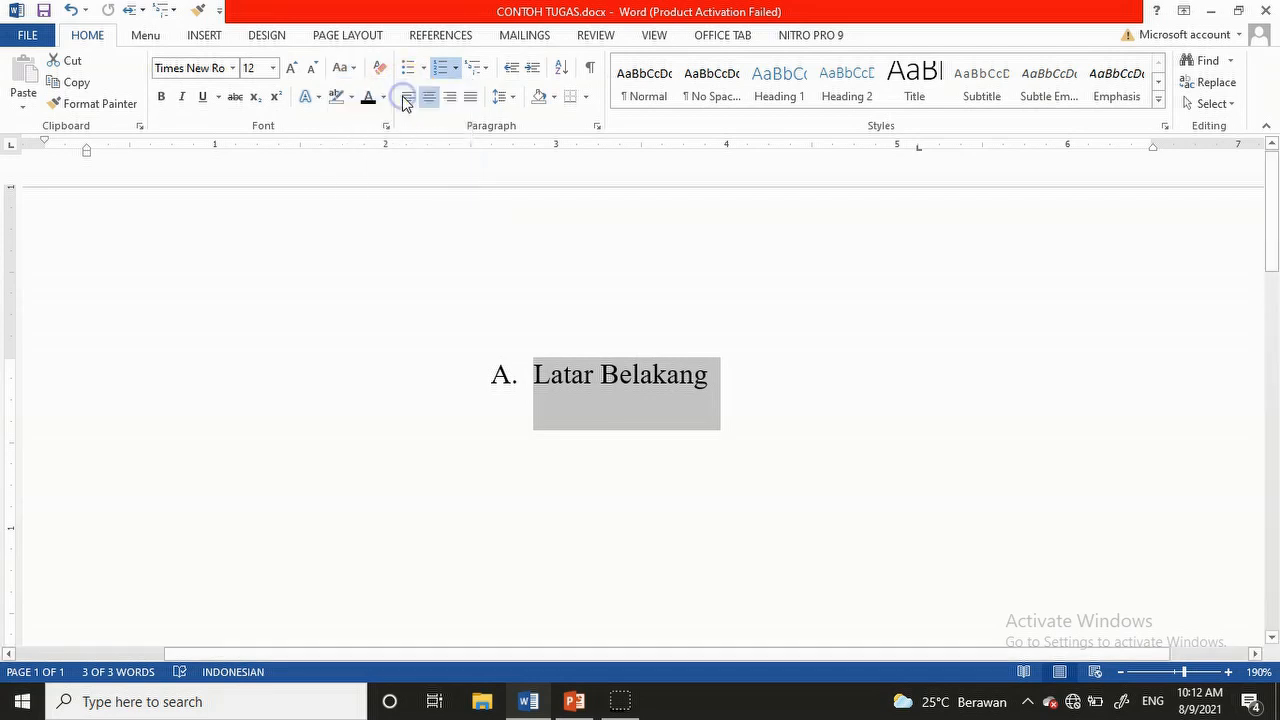
{"action": "left_click", "coordinate": [546, 391]}
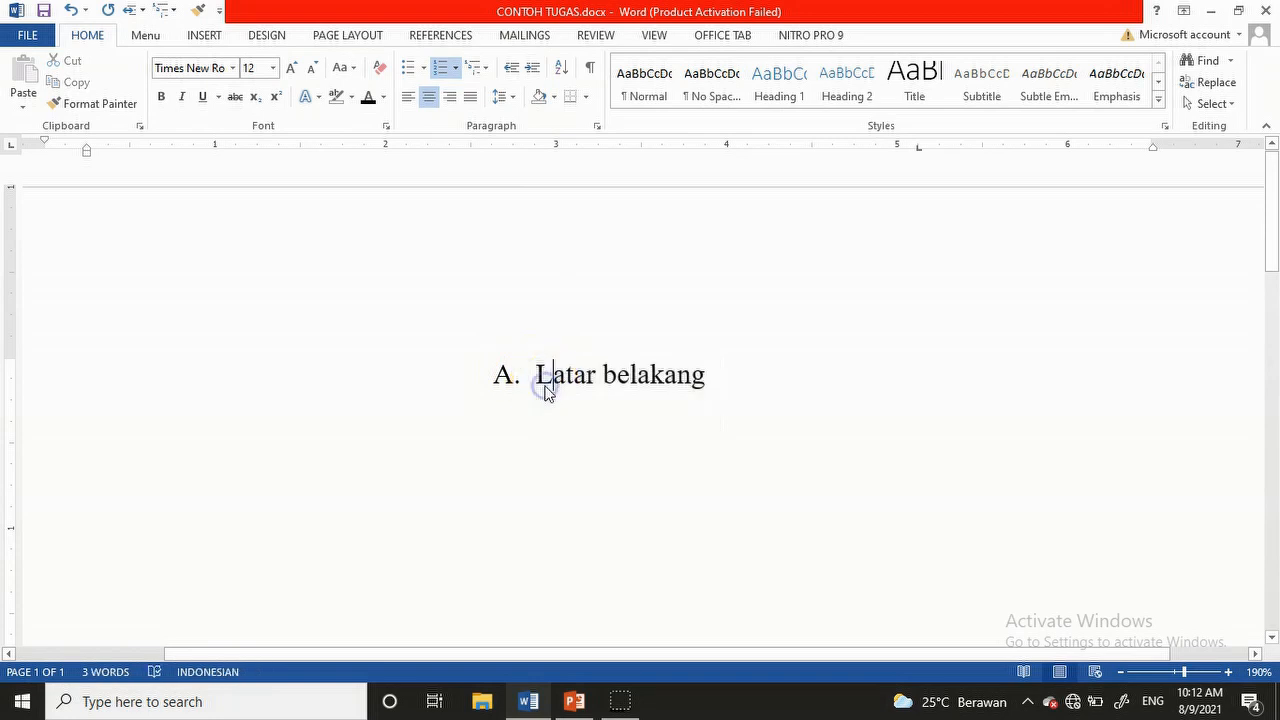
Step: Change the letter case of the whole "Latar belakang" heading to lowercase
{"action": "left_click", "coordinate": [542, 384]}
{"action": "left_click_drag", "start_coordinate": [720, 389], "coordinate": [546, 380]}
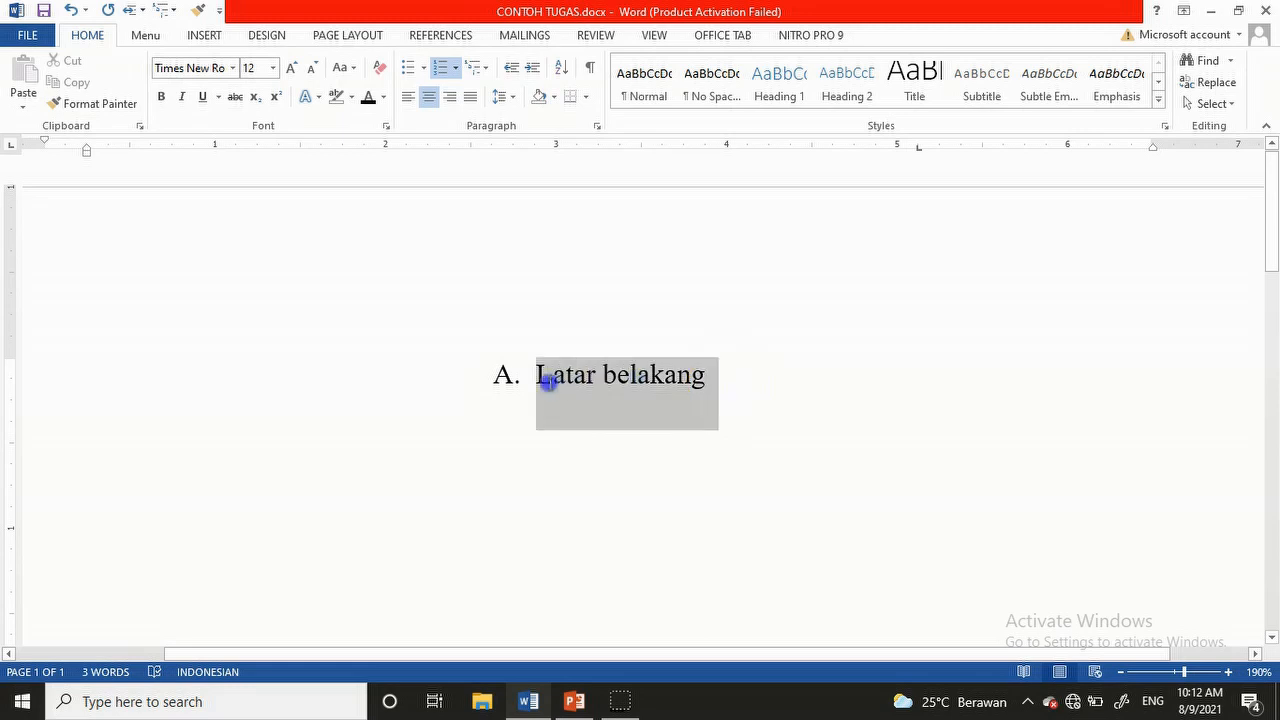
{"action": "left_click", "coordinate": [342, 68]}
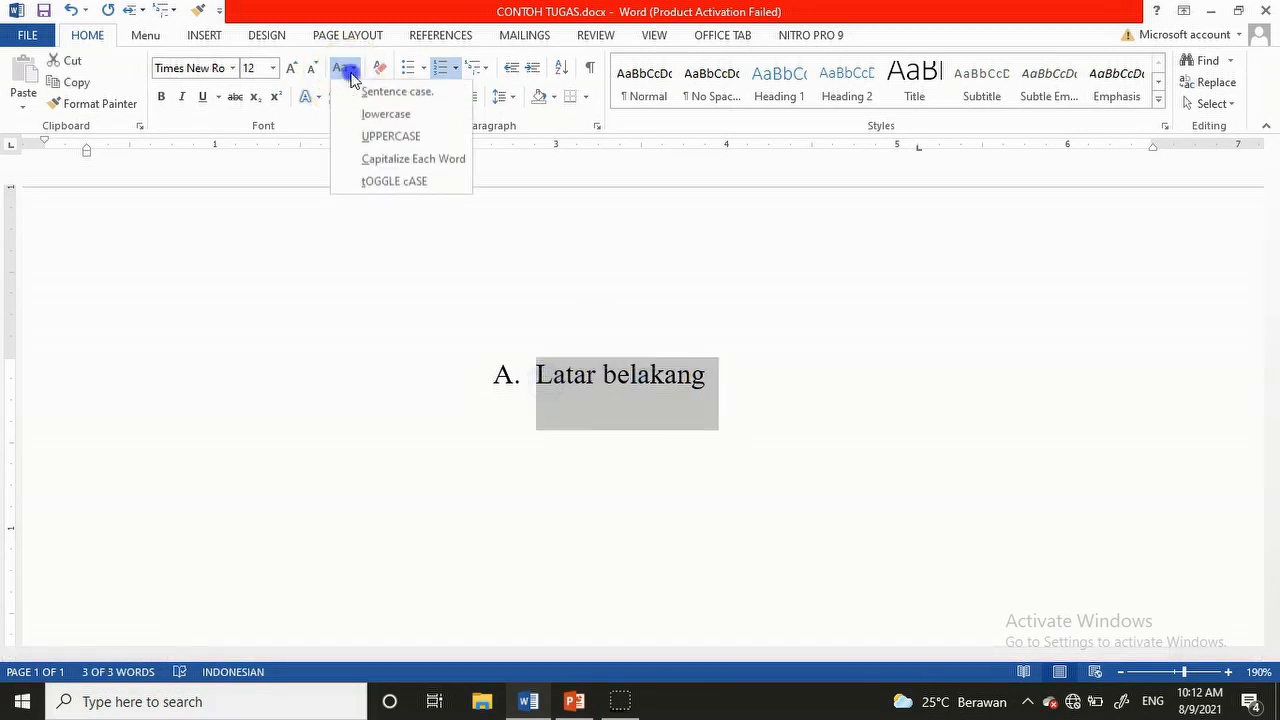
{"action": "left_click", "coordinate": [376, 114]}
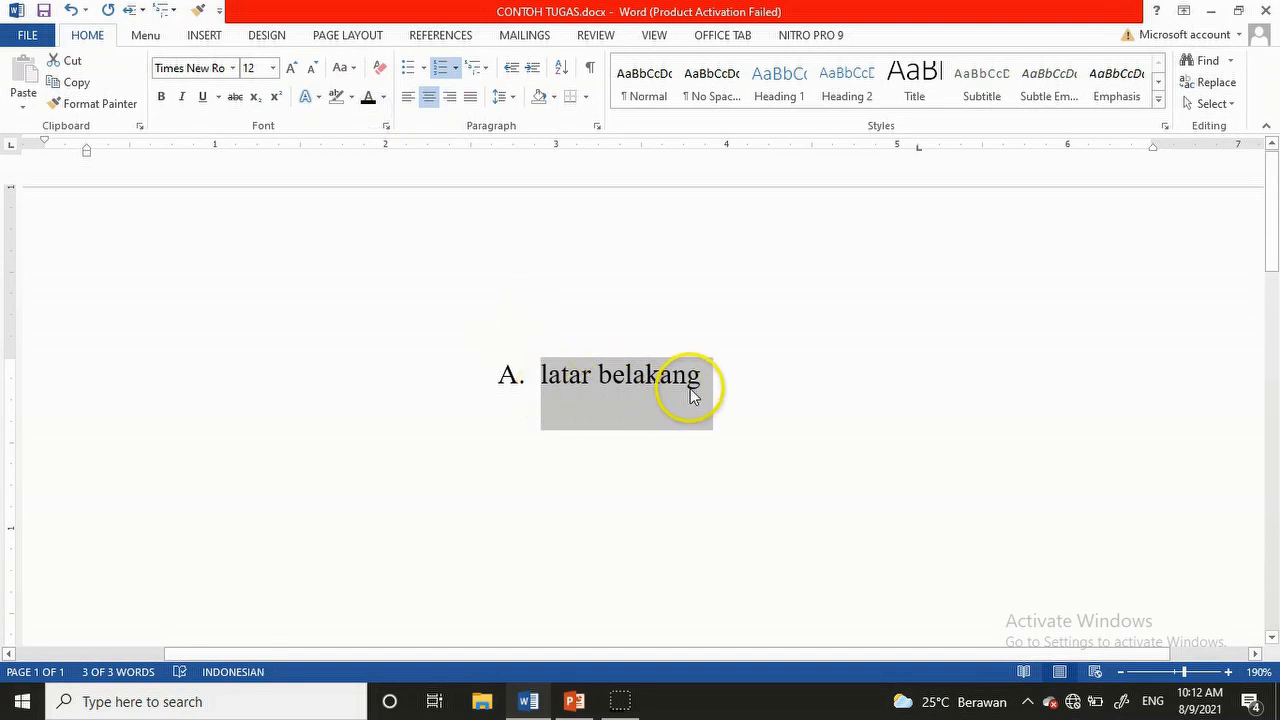
Step: Convert the selected heading to UPPERCASE, and follow it with Capitalize Each Word
{"action": "left_click", "coordinate": [354, 69]}
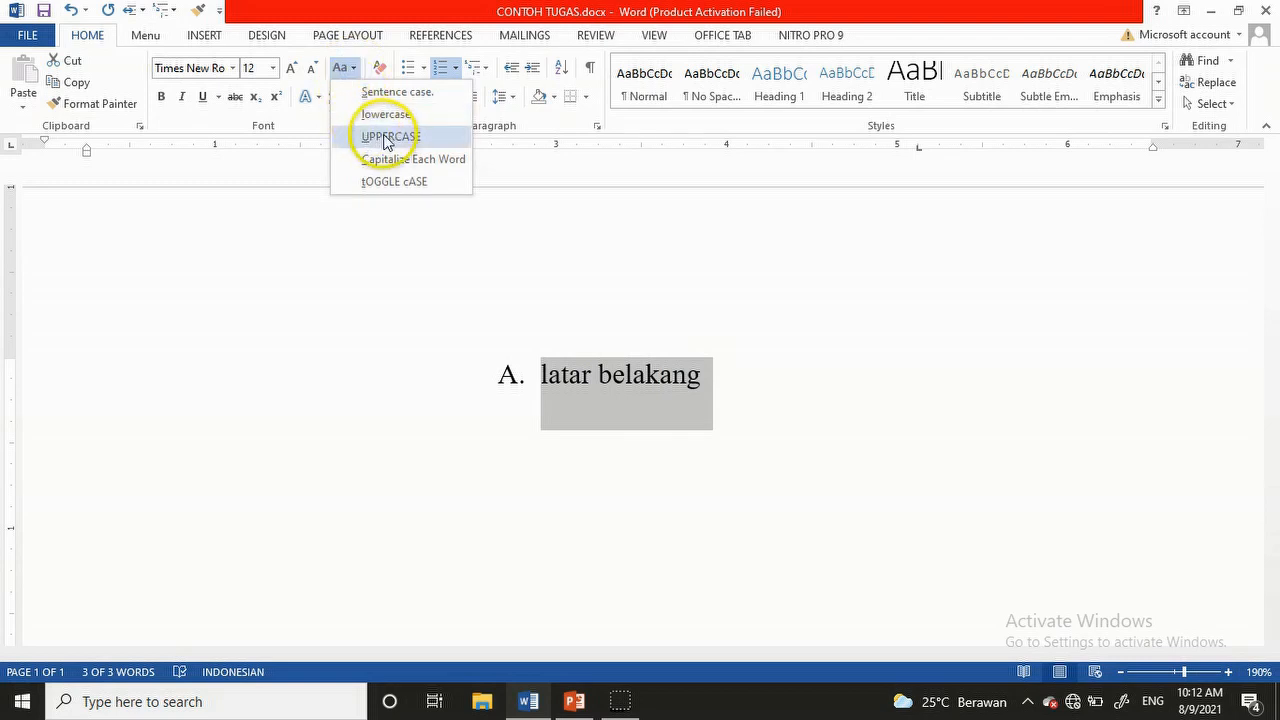
{"action": "left_click", "coordinate": [388, 137]}
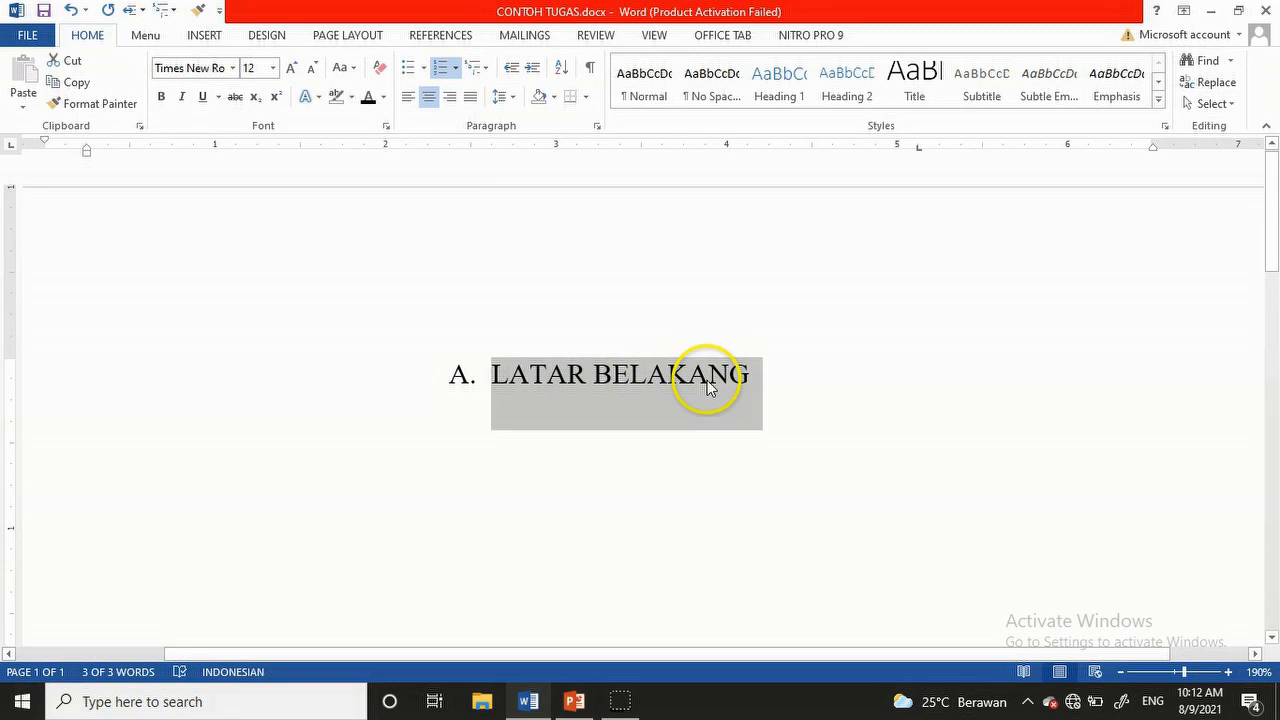
{"action": "left_click", "coordinate": [346, 68]}
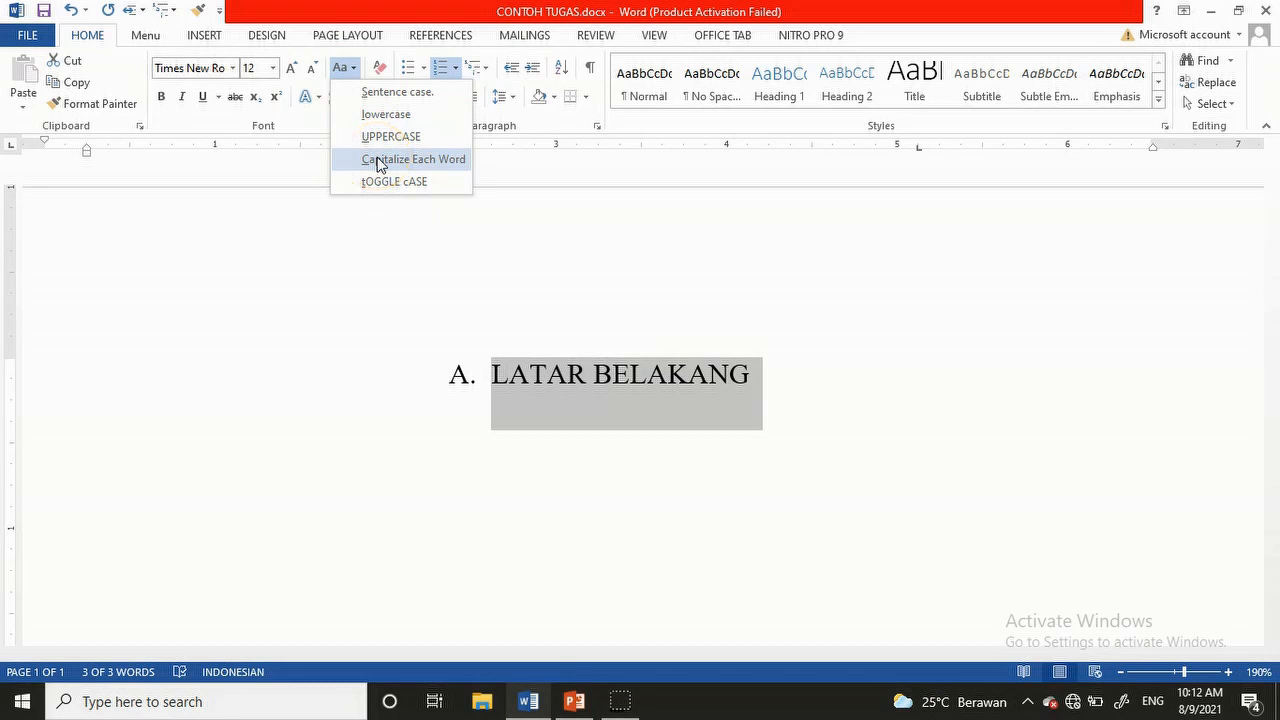
{"action": "left_click", "coordinate": [379, 162]}
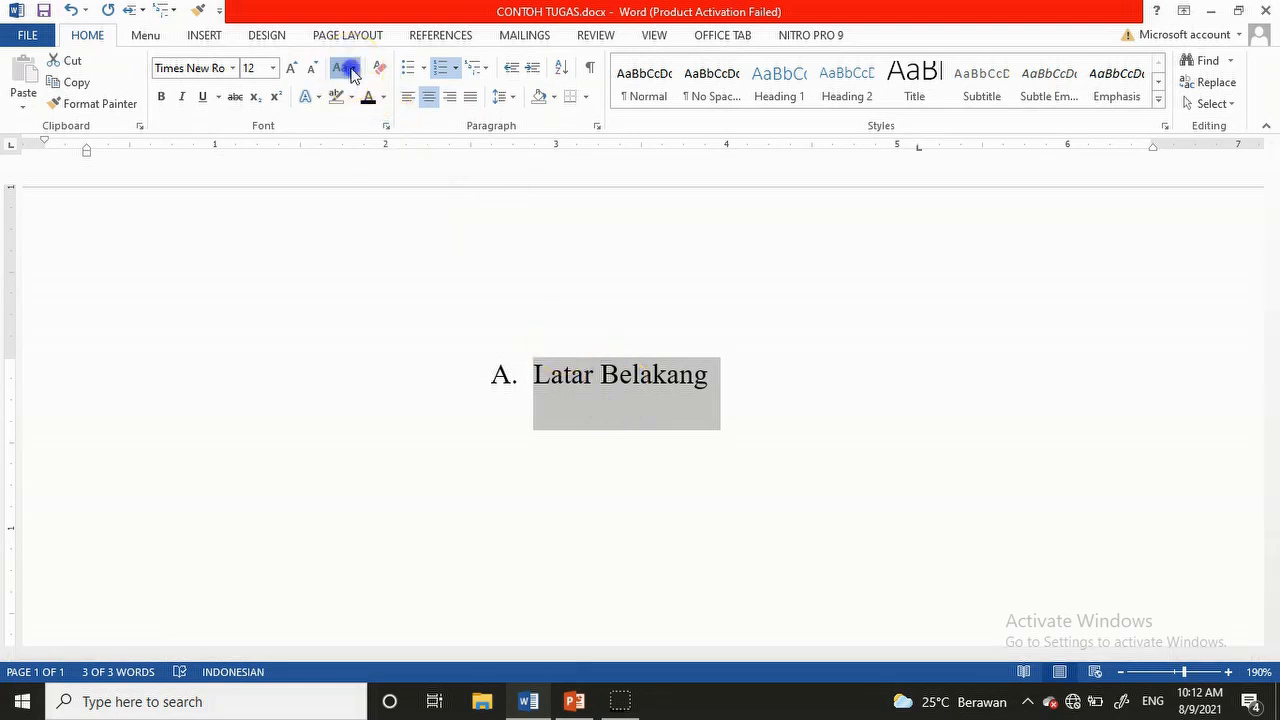
Step: Apply tOGGLE cASE to the selected heading so it reads "lATAR bELAKANG"
{"action": "left_click", "coordinate": [352, 70]}
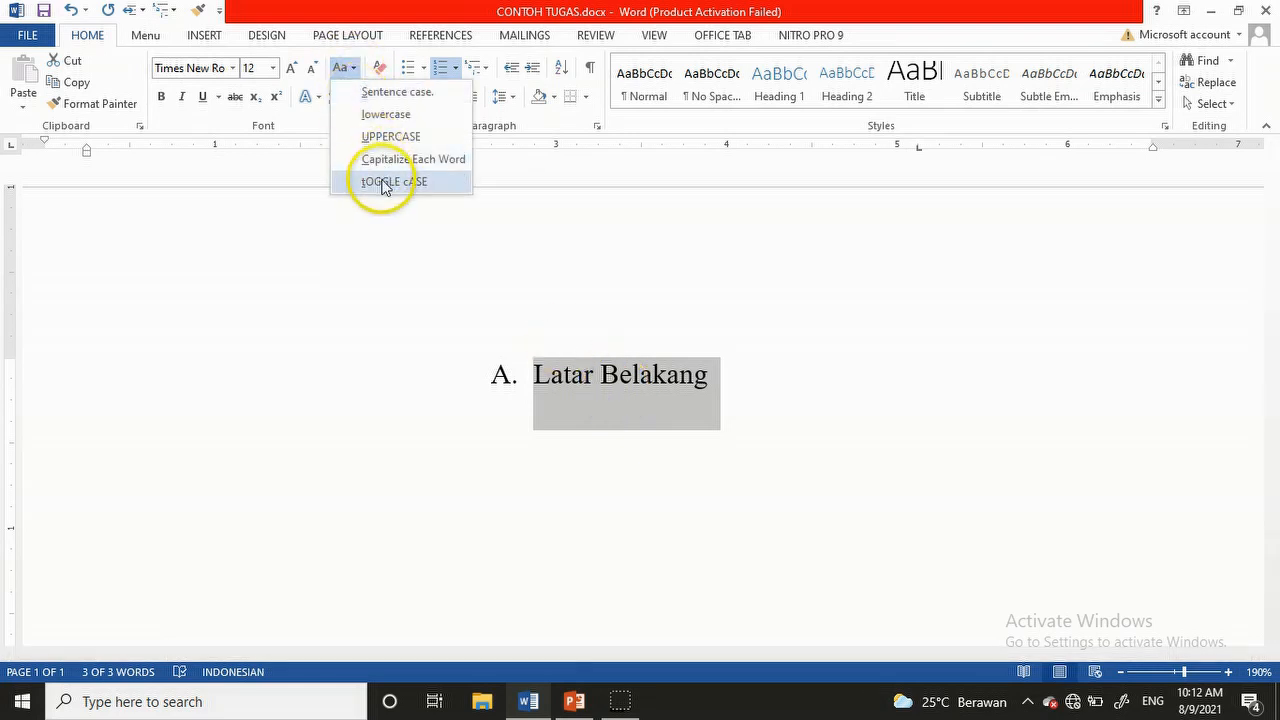
{"action": "left_click", "coordinate": [383, 183]}
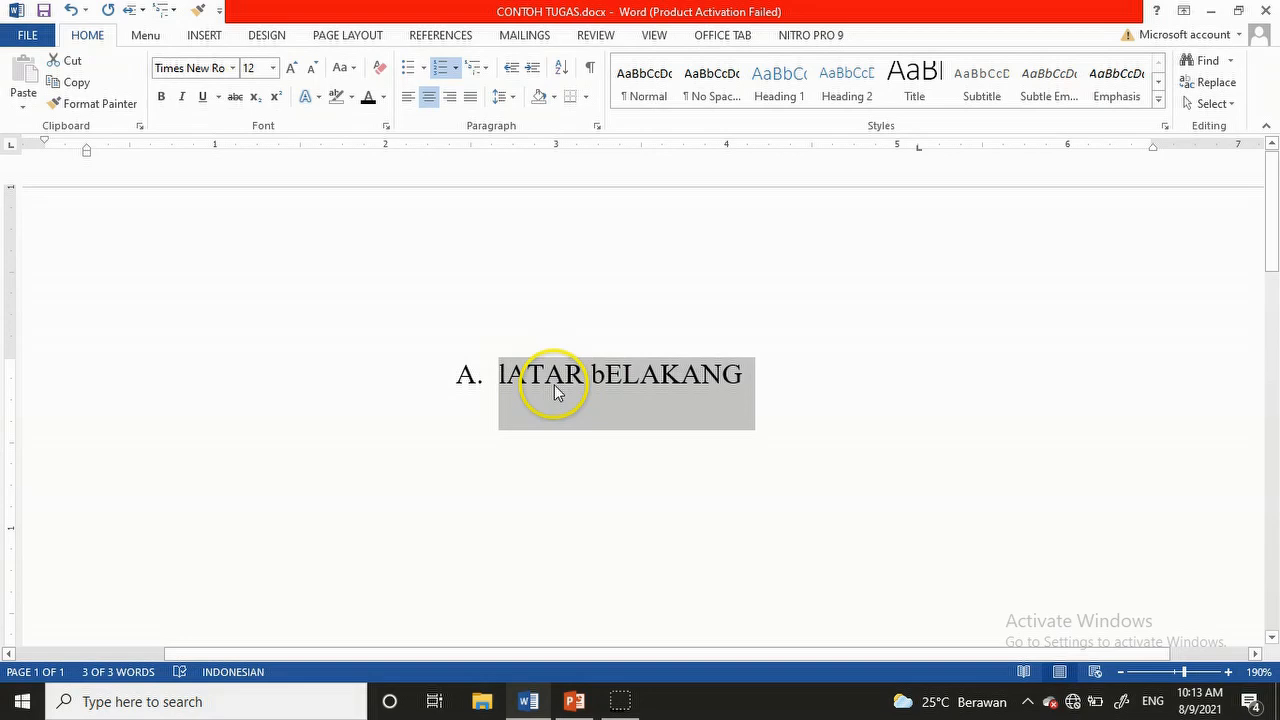
{"action": "left_click", "coordinate": [572, 452]}
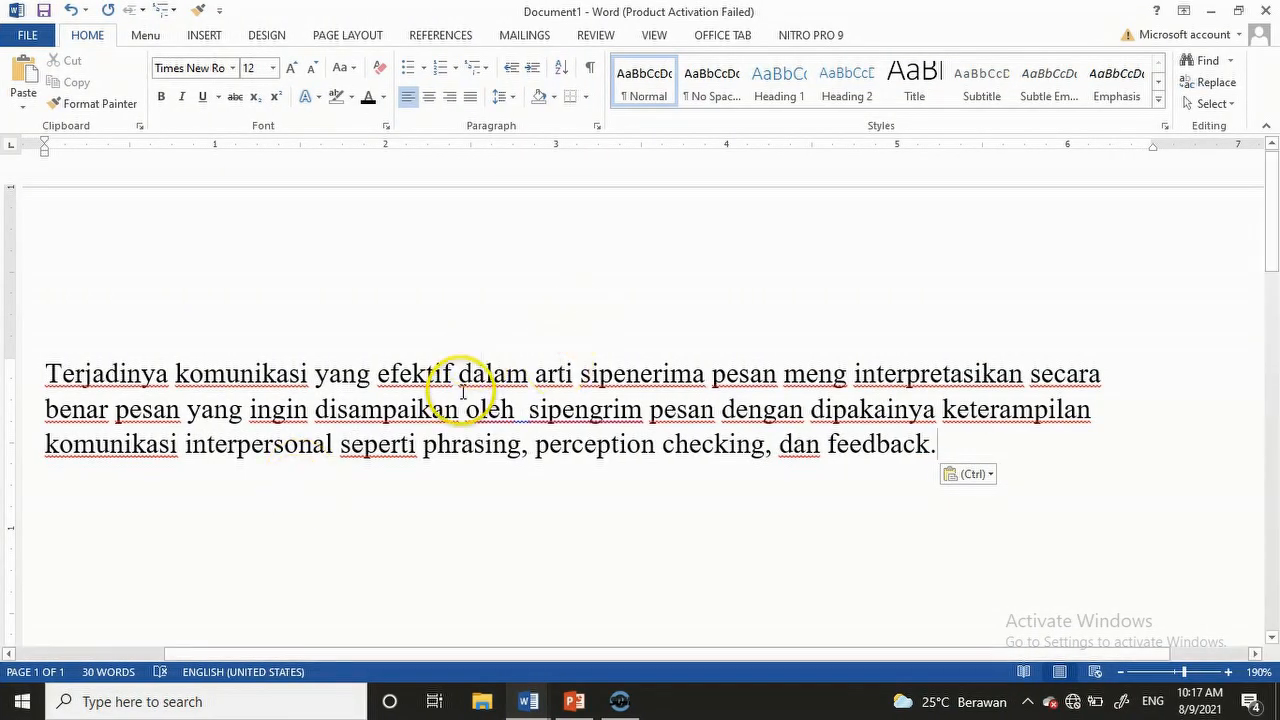
Step: Select the whole paragraph starting "Terjadinya komunikasi" and set its line spacing to 1.0 and after that to 1.15
{"action": "left_click_drag", "start_coordinate": [938, 444], "coordinate": [153, 373]}
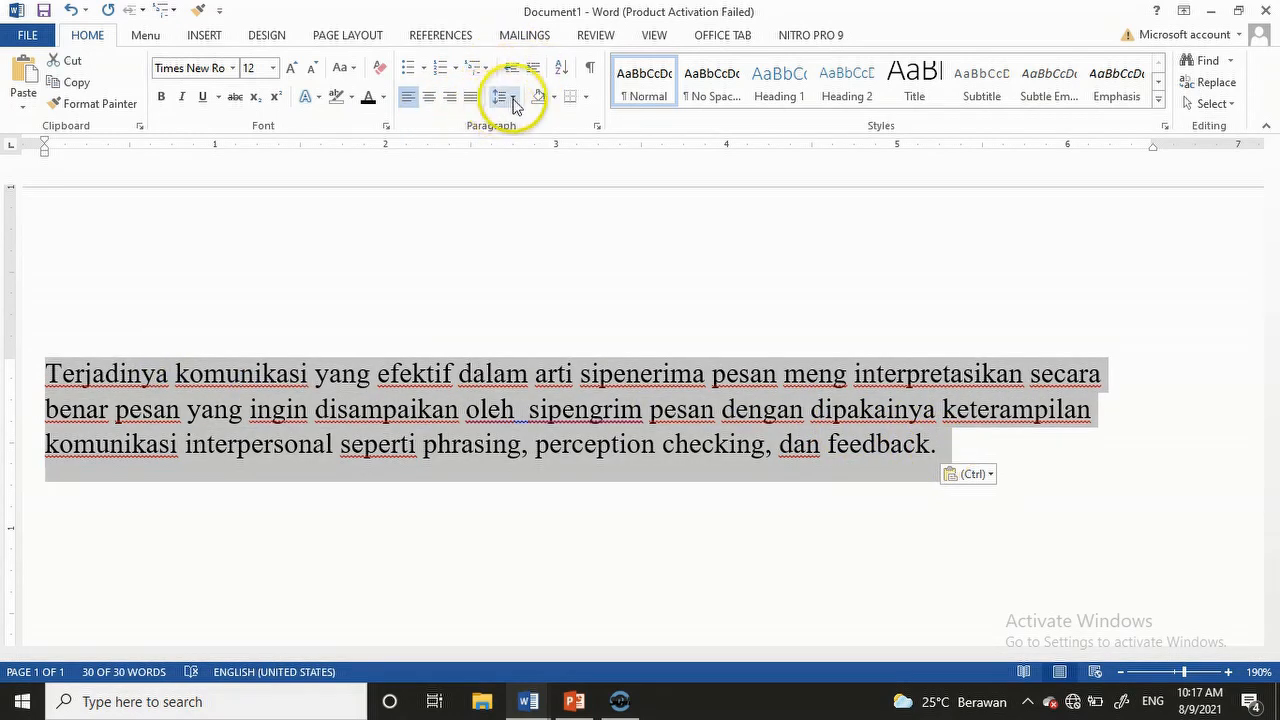
{"action": "left_click", "coordinate": [515, 100]}
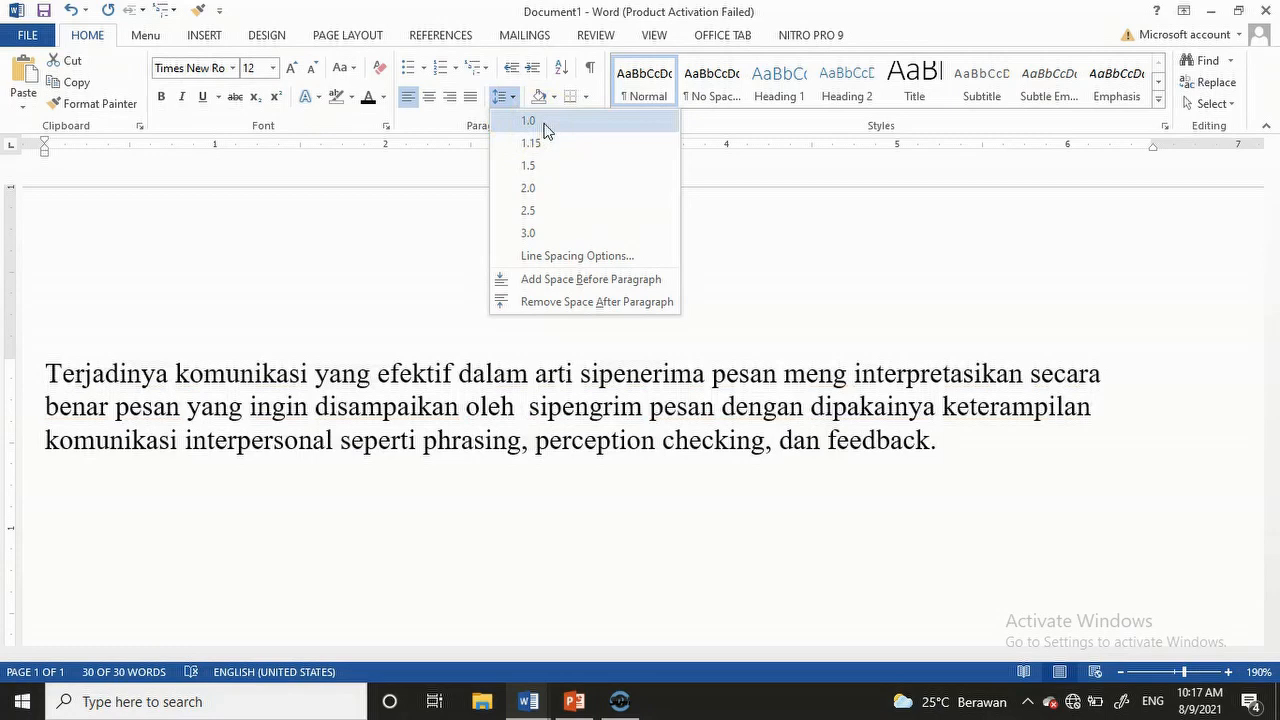
{"action": "left_click", "coordinate": [540, 121]}
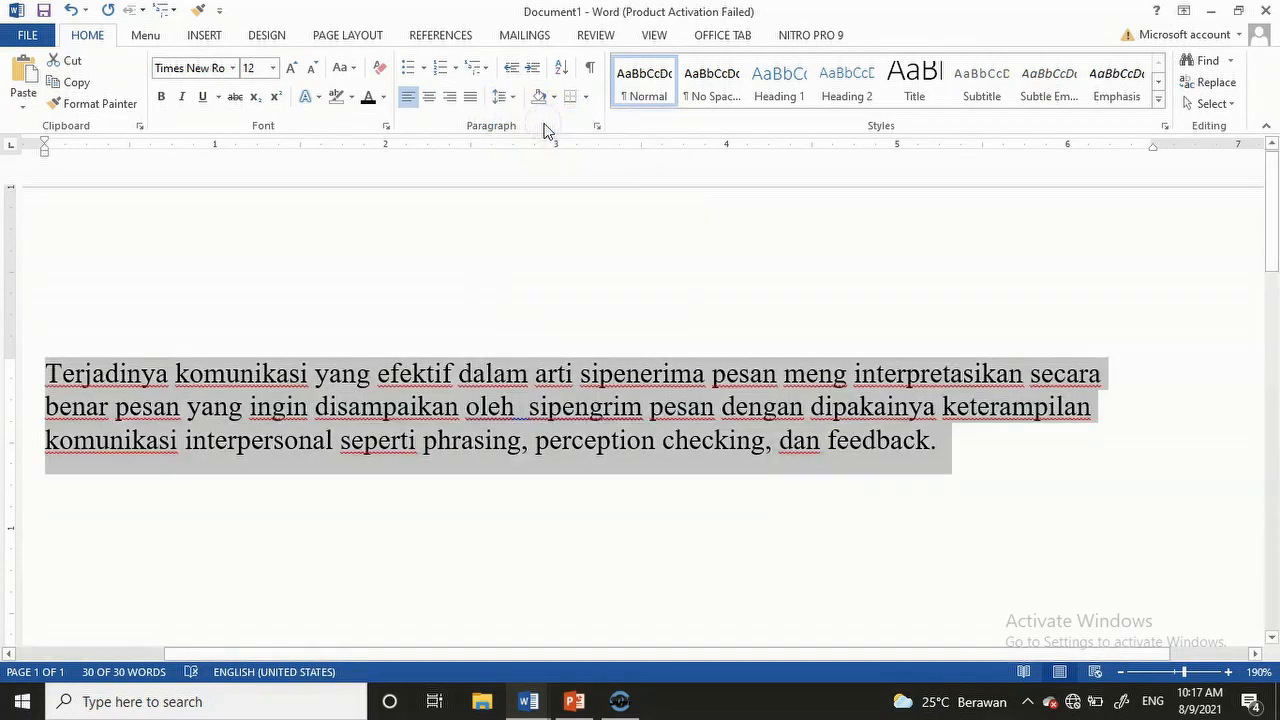
{"action": "left_click", "coordinate": [514, 97]}
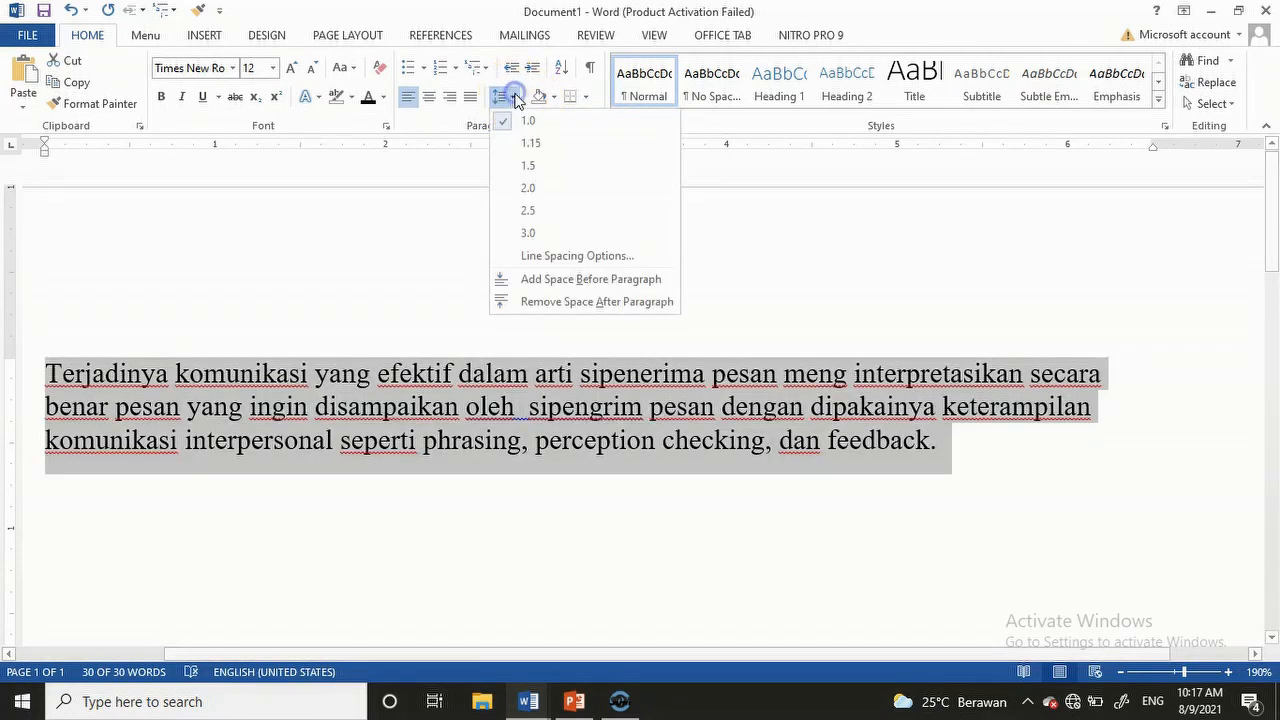
{"action": "left_click", "coordinate": [537, 146]}
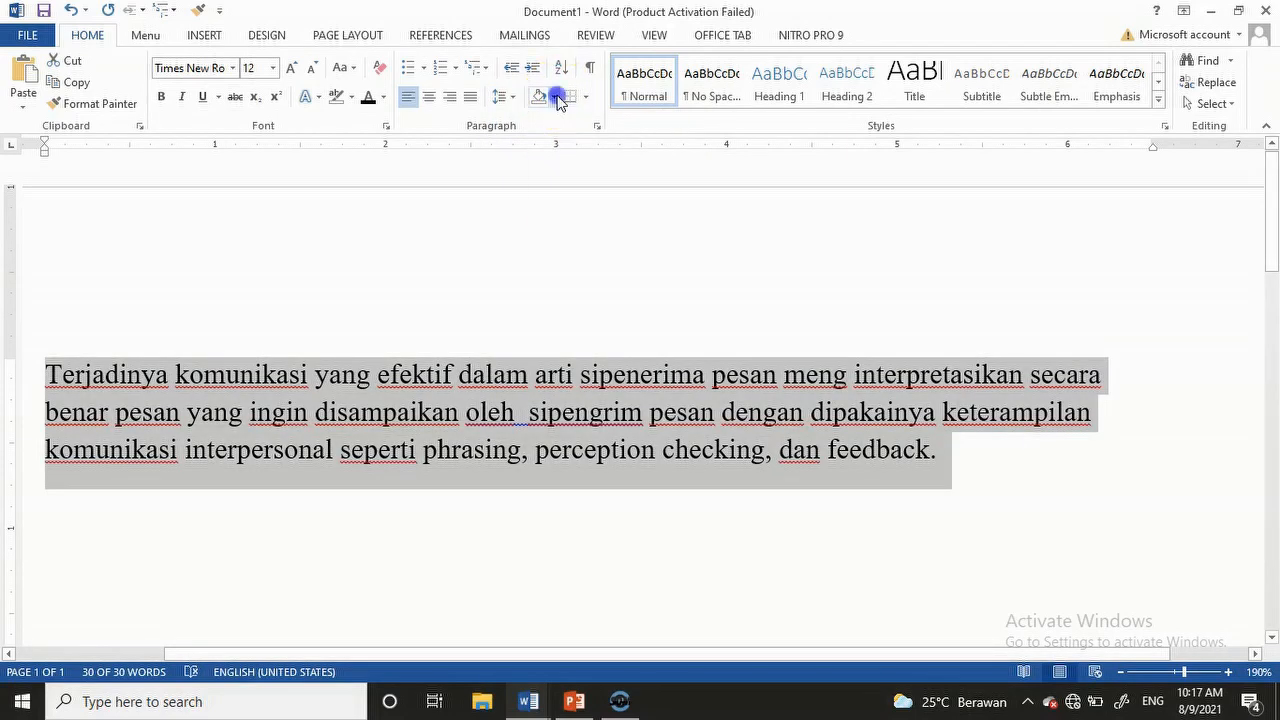
Step: Set the line spacing of the selected "Terjadinya komunikasi" paragraph to 1.5
{"action": "left_click", "coordinate": [553, 97]}
{"action": "left_click", "coordinate": [516, 97]}
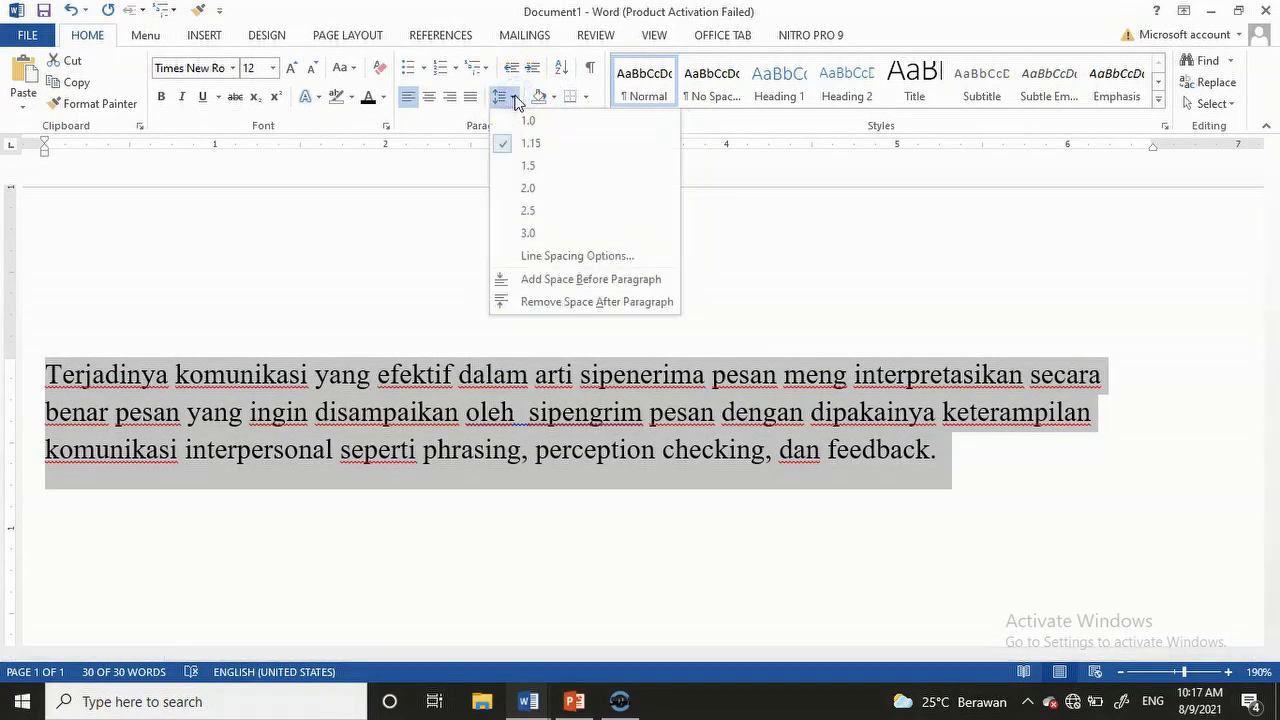
{"action": "left_click", "coordinate": [529, 167]}
Step: Set the selected "Terjadinya komunikasi" paragraph's line spacing to 2.0, followed by 2.5
{"action": "left_click", "coordinate": [507, 97]}
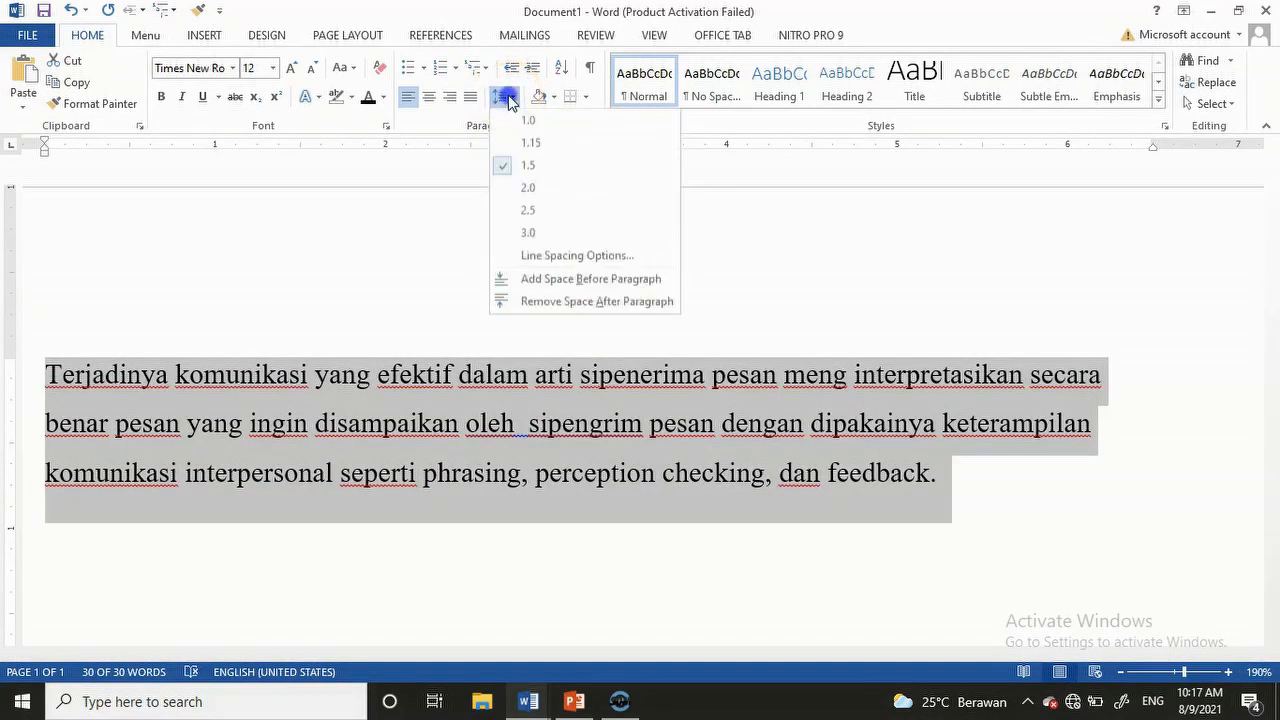
{"action": "left_click", "coordinate": [518, 190]}
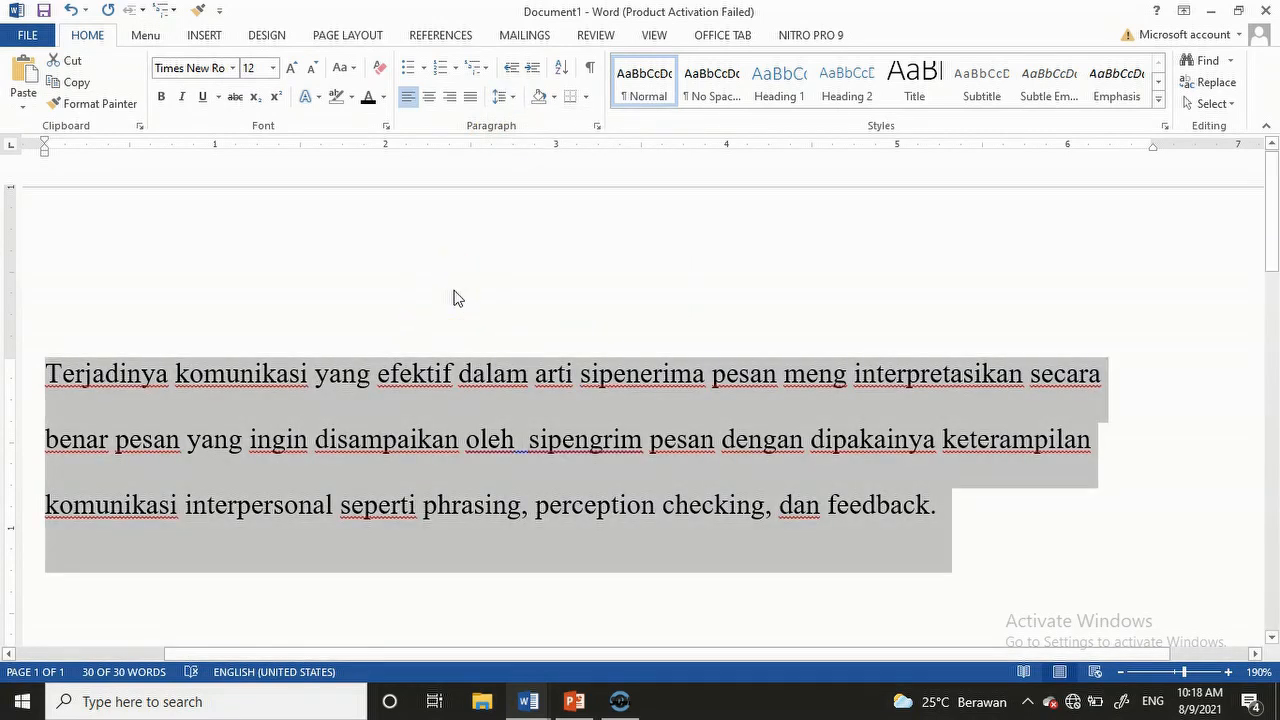
{"action": "left_click", "coordinate": [510, 97]}
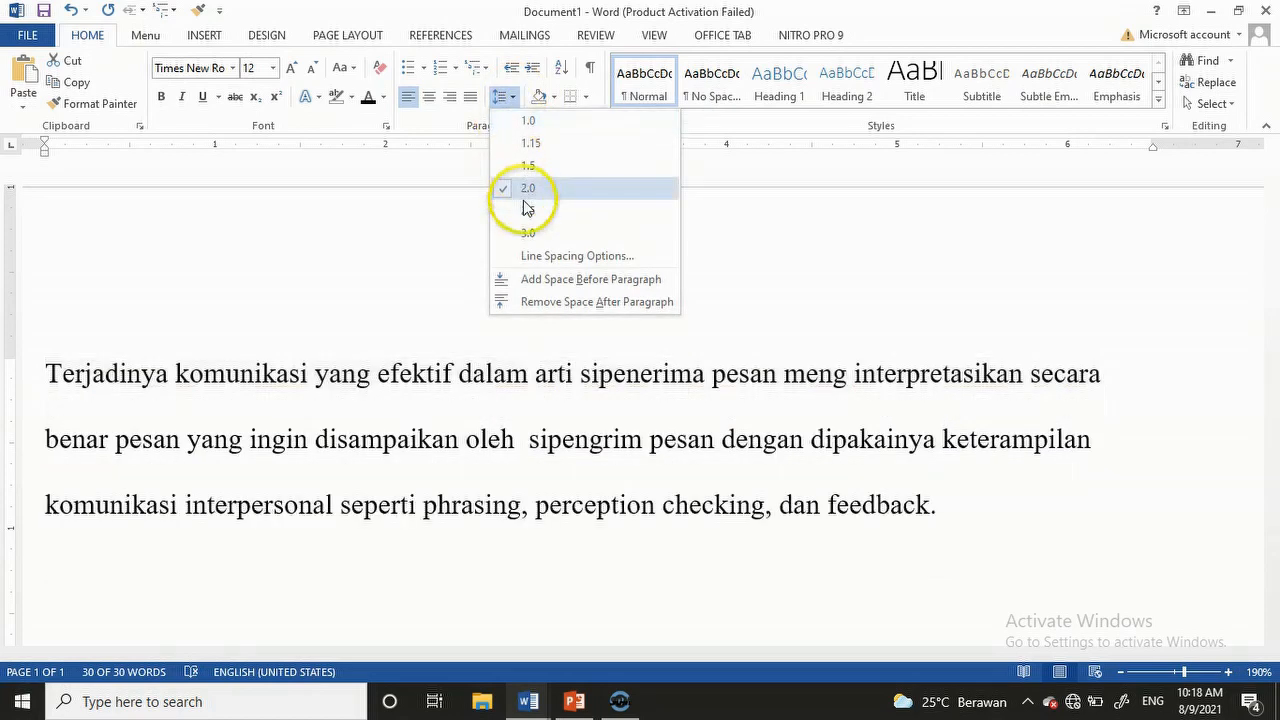
{"action": "left_click", "coordinate": [524, 210]}
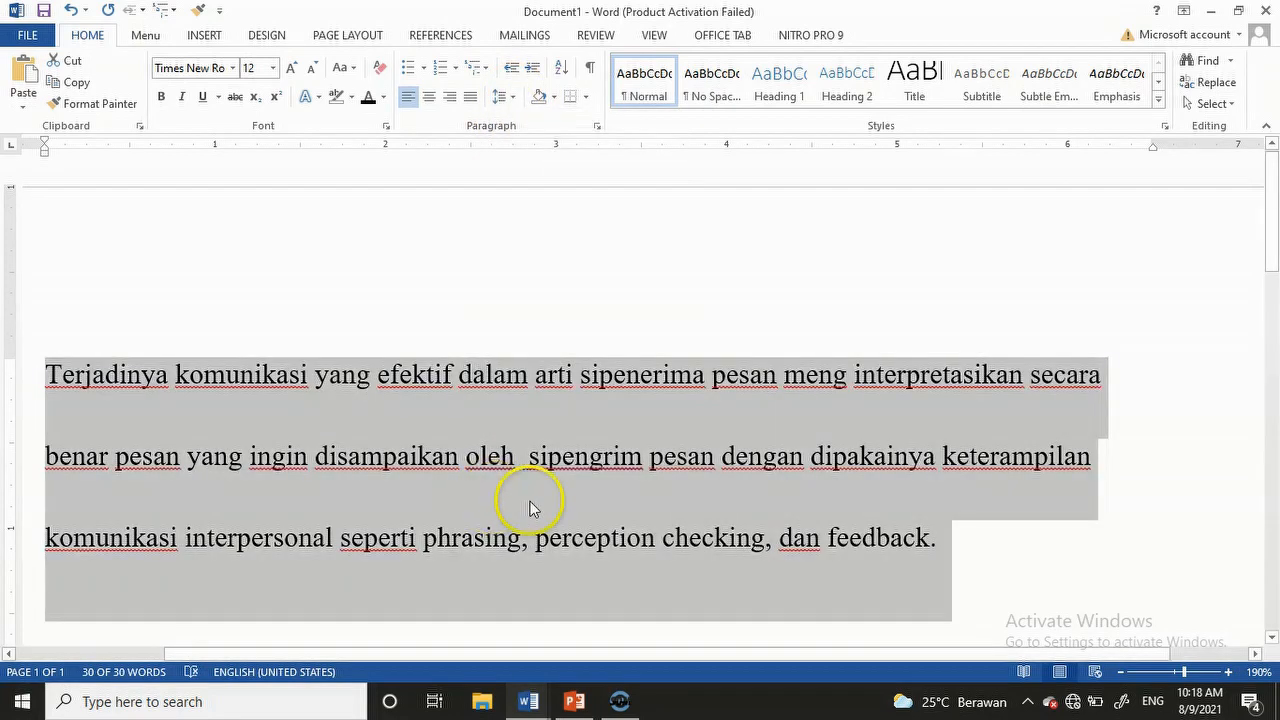
Step: Set the selected "Terjadinya komunikasi" paragraph's line spacing to 3.0 and clear the selection
{"action": "left_click", "coordinate": [508, 97]}
{"action": "left_click", "coordinate": [540, 240]}
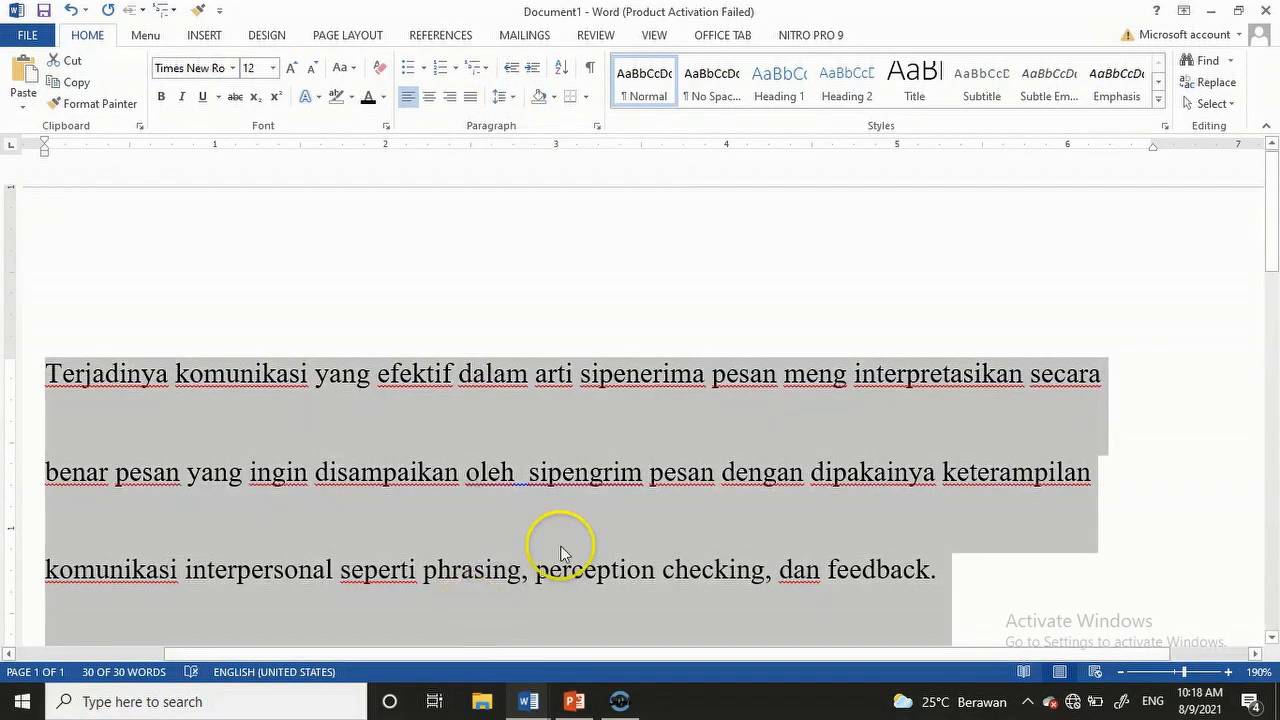
{"action": "left_click", "coordinate": [898, 320]}
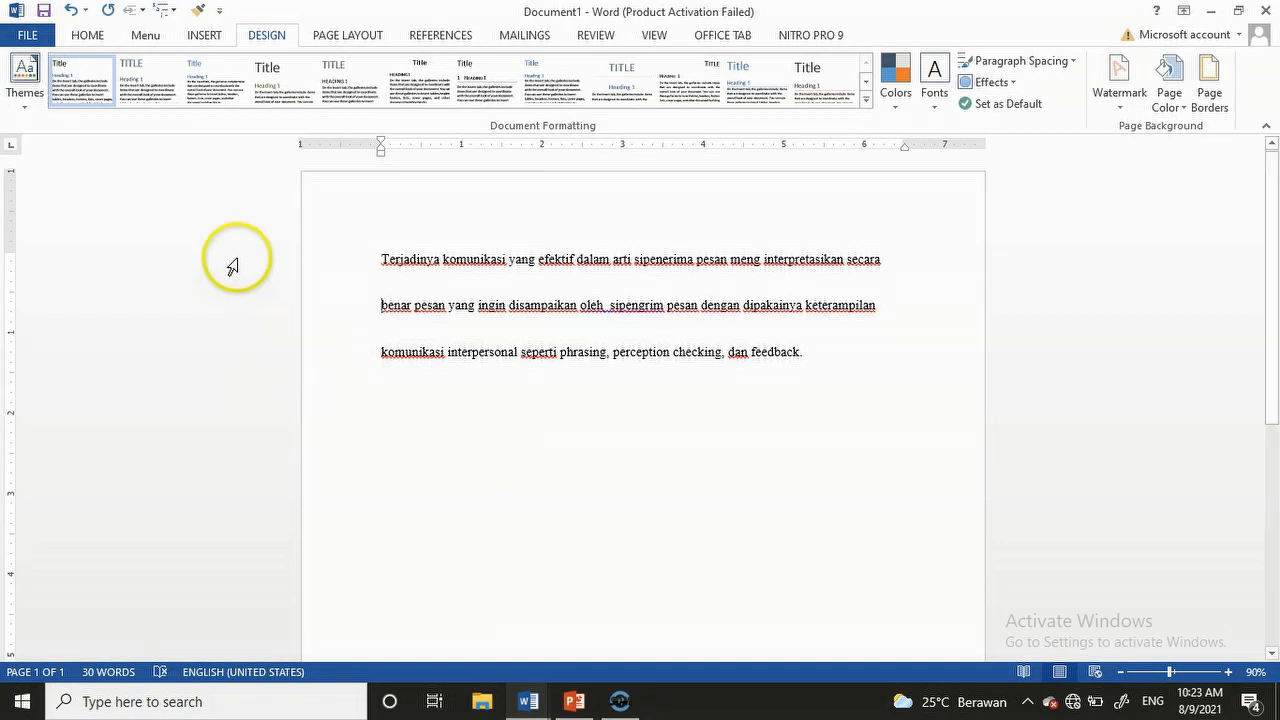
Step: Add a box page border with a dash-dot-dot line in dark green to the whole document
{"action": "left_click", "coordinate": [88, 44]}
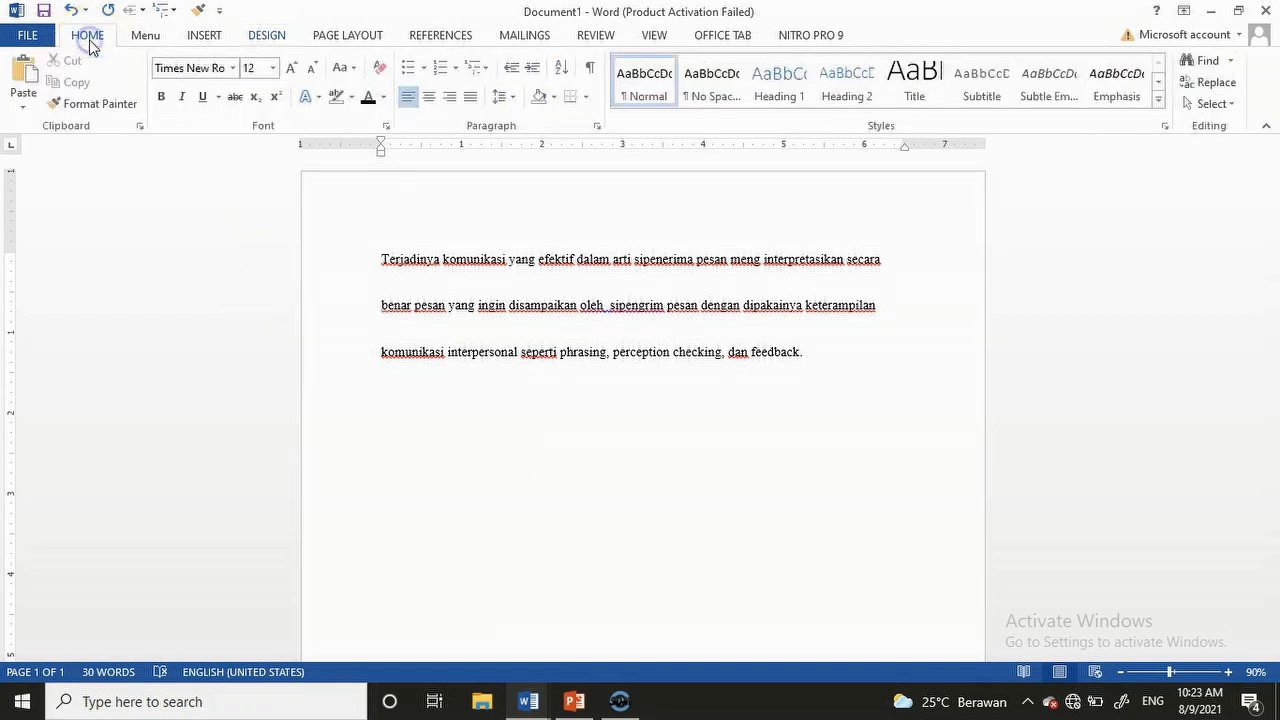
{"action": "left_click", "coordinate": [266, 36]}
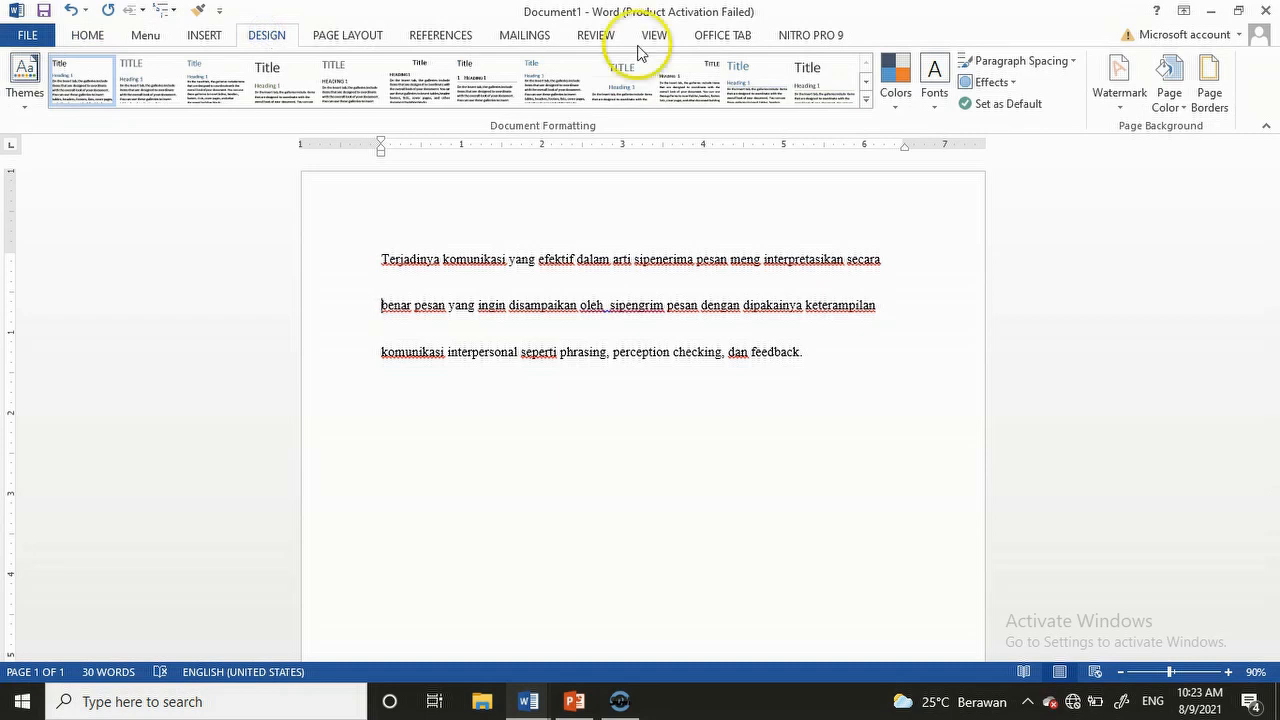
{"action": "left_click", "coordinate": [1210, 110]}
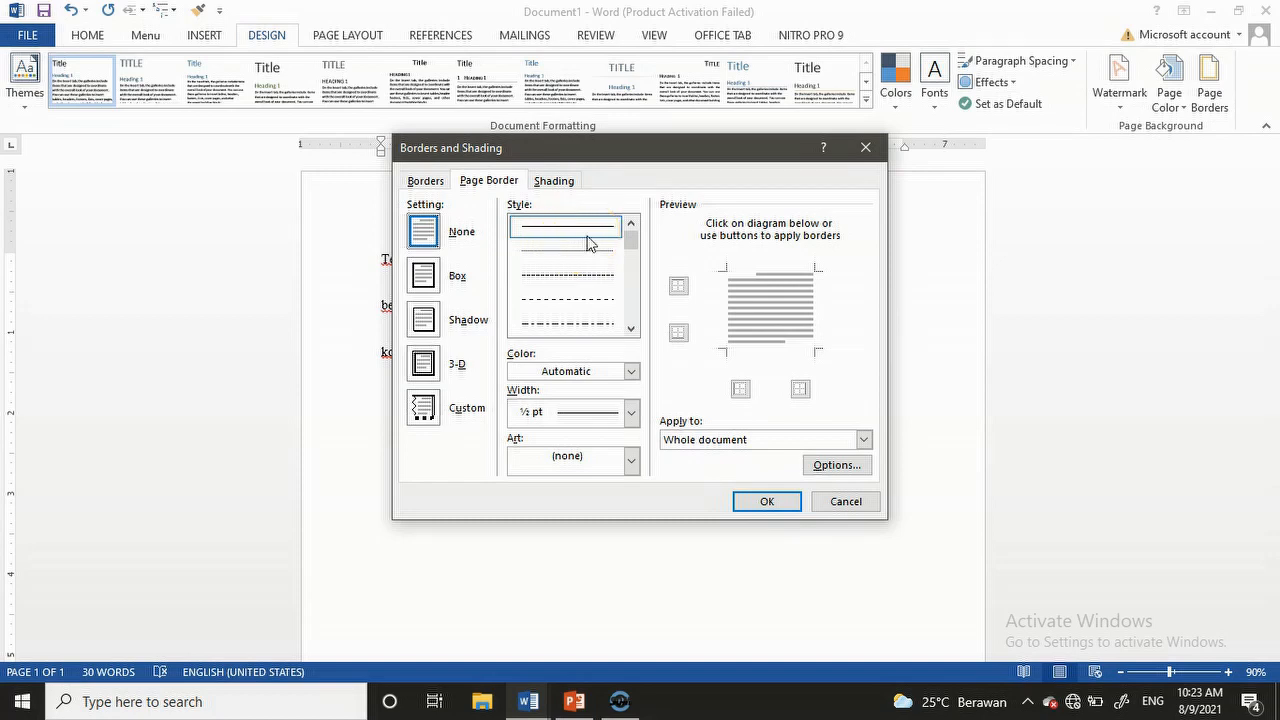
{"action": "left_click_drag", "start_coordinate": [629, 243], "coordinate": [633, 257]}
{"action": "left_click", "coordinate": [571, 300]}
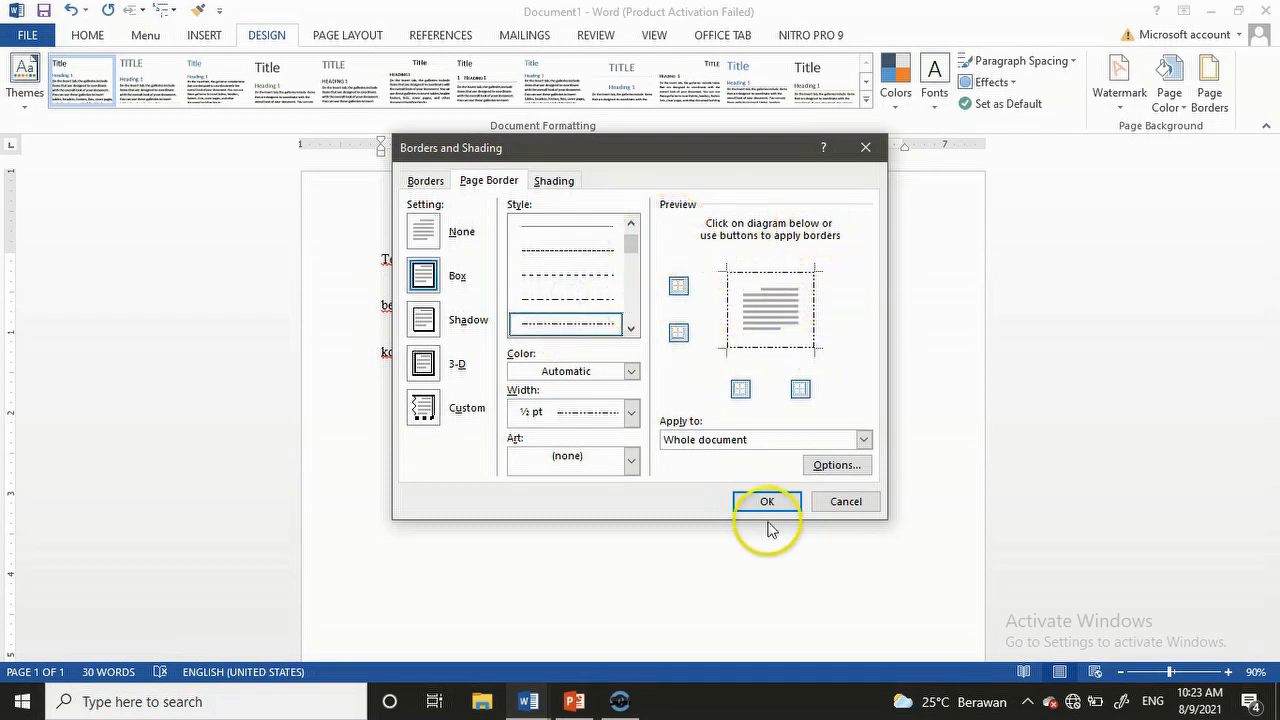
{"action": "left_click", "coordinate": [631, 372]}
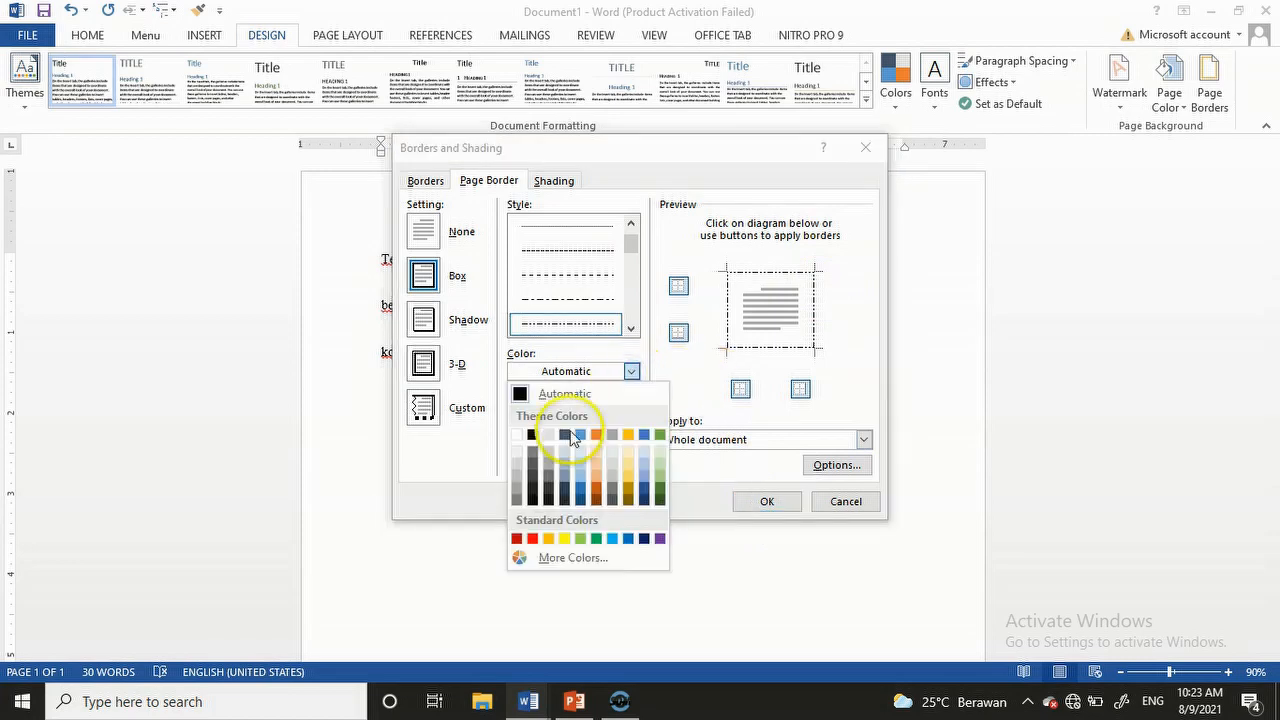
{"action": "left_click", "coordinate": [659, 500]}
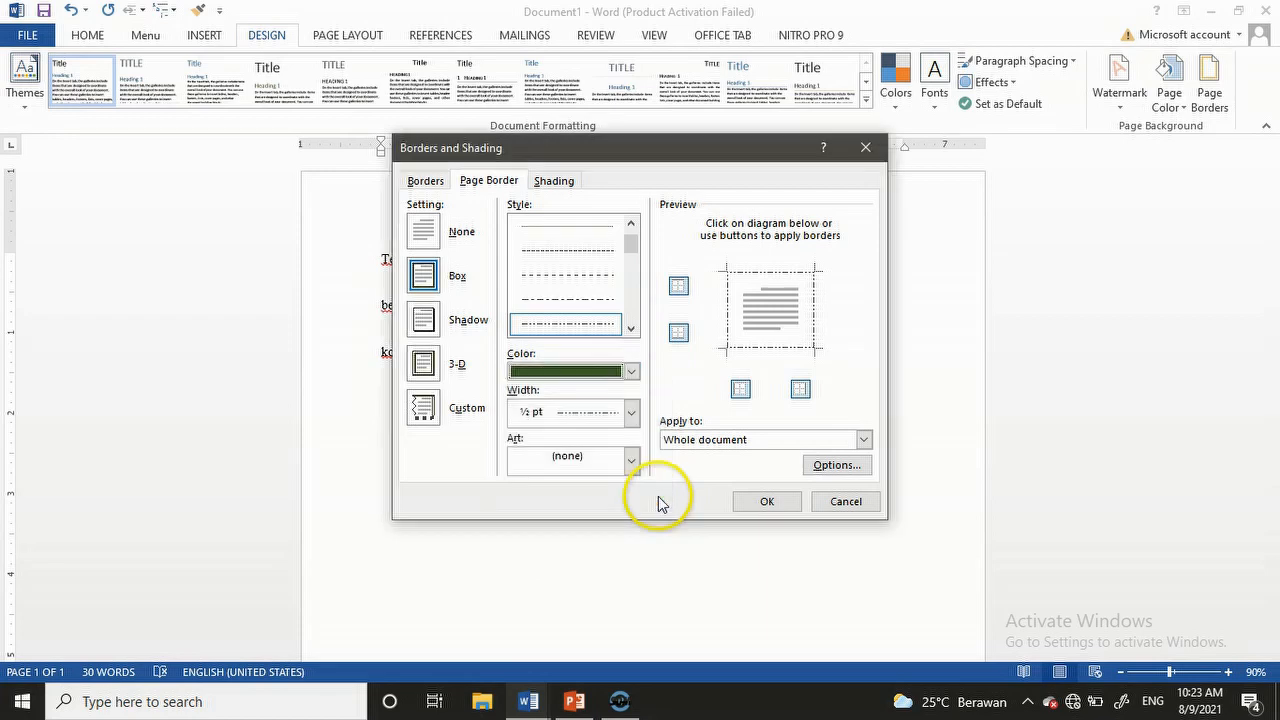
{"action": "left_click", "coordinate": [765, 500]}
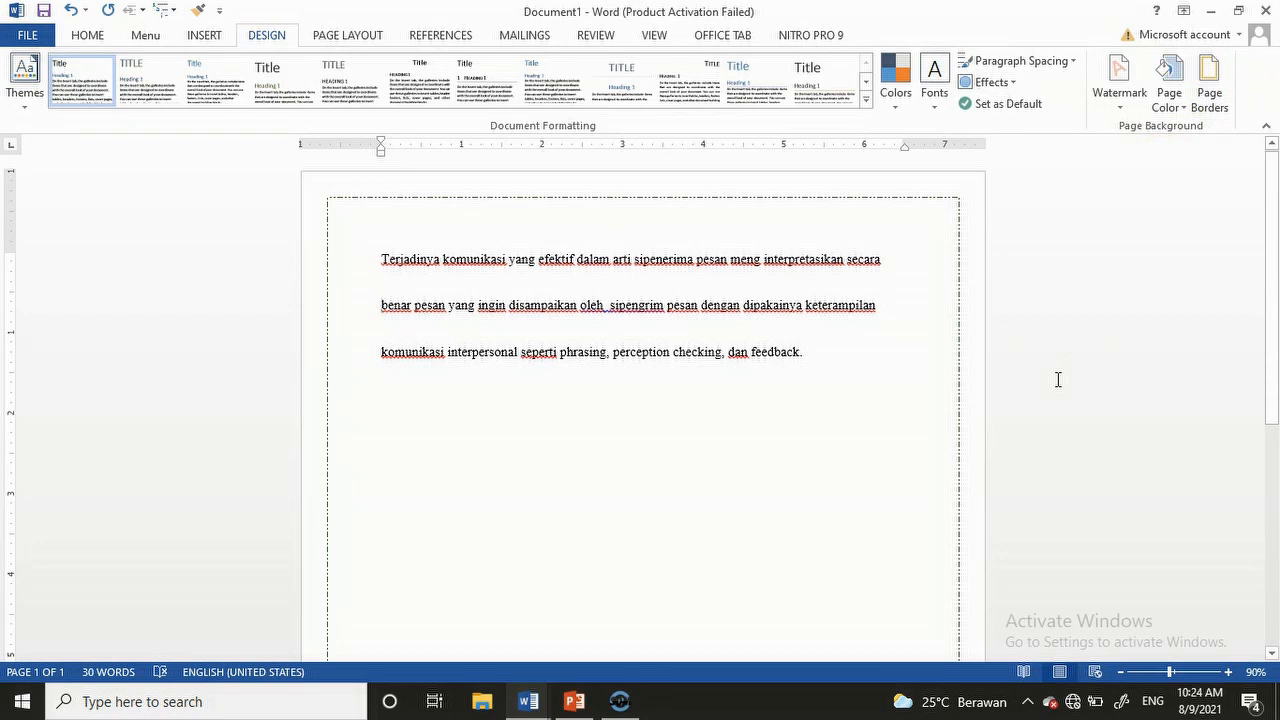
Step: Change the page border to the red apple art for the whole document
{"action": "left_click", "coordinate": [1213, 95]}
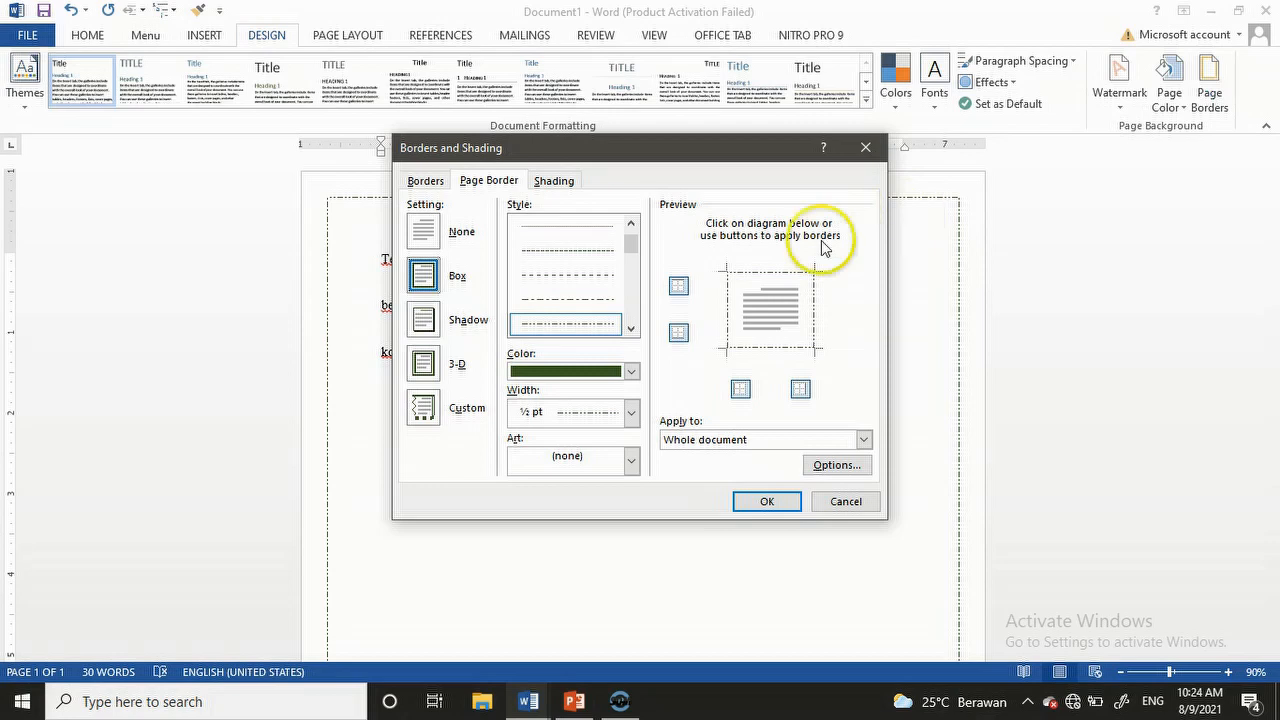
{"action": "left_click", "coordinate": [632, 462]}
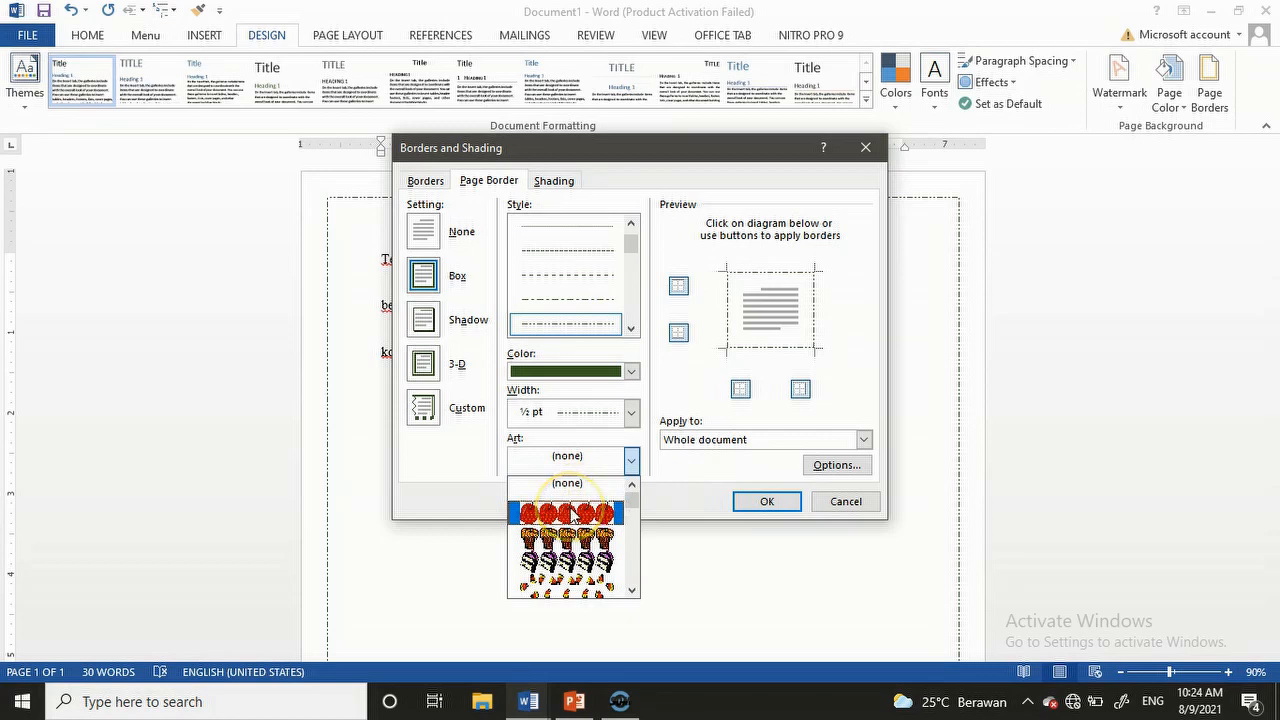
{"action": "left_click", "coordinate": [572, 514]}
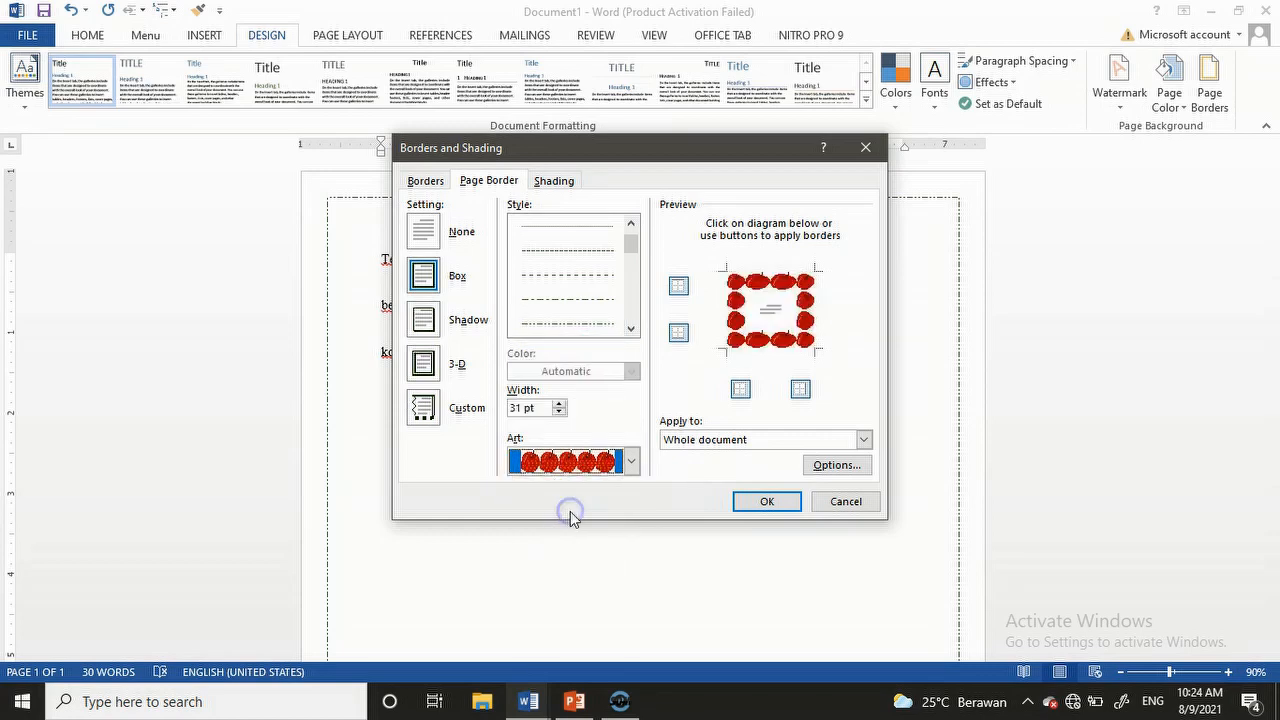
{"action": "left_click", "coordinate": [752, 500]}
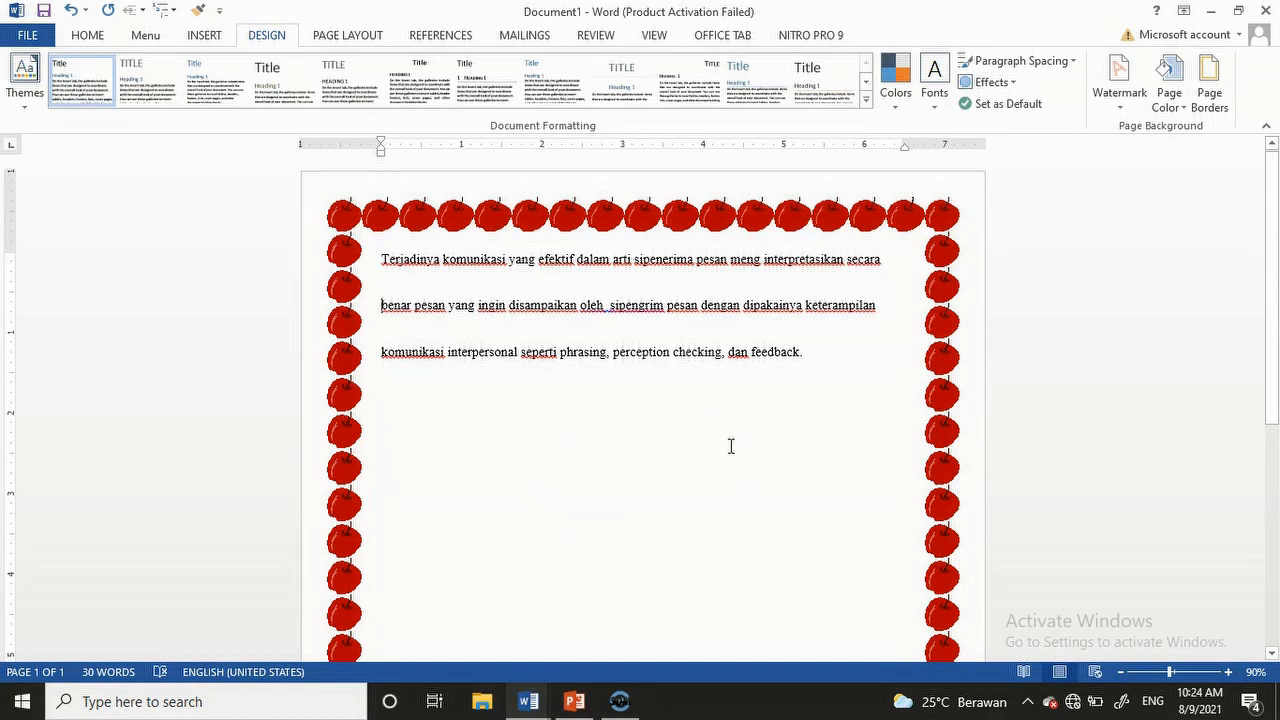
Step: Set the page color to a light gray theme shade
{"action": "left_click", "coordinate": [1177, 103]}
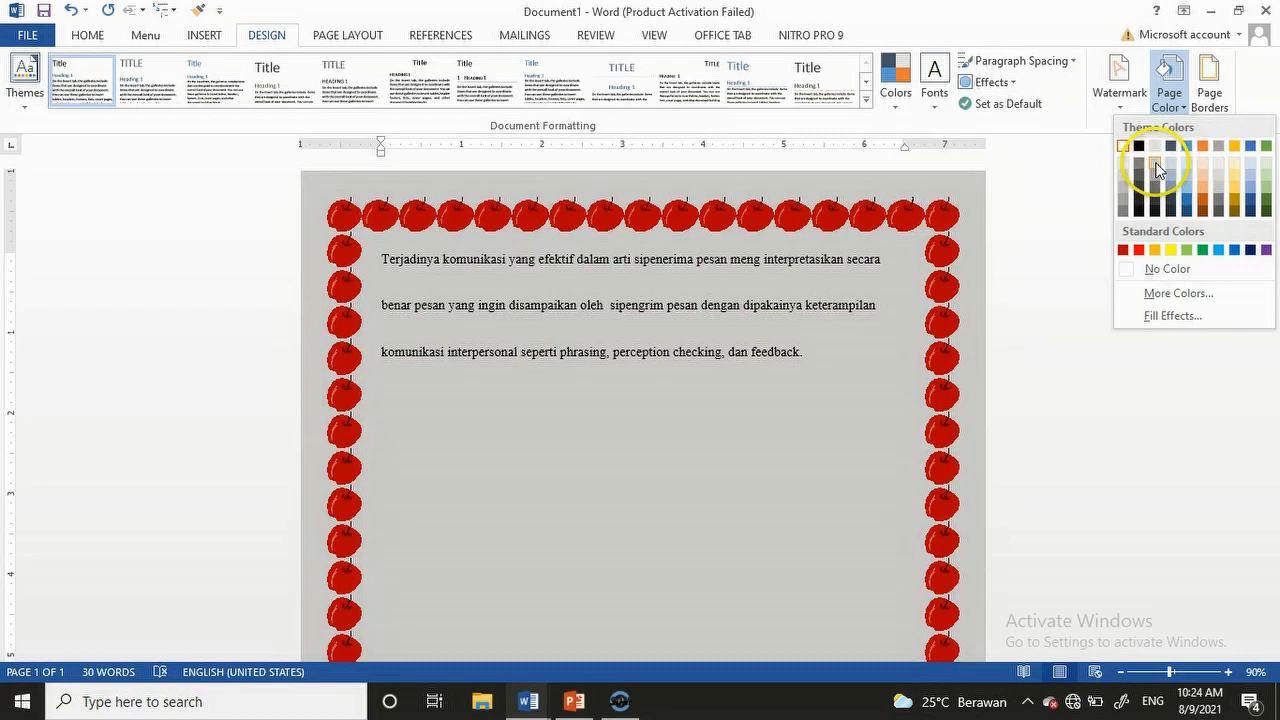
{"action": "left_click", "coordinate": [1155, 162]}
{"action": "left_click", "coordinate": [671, 510]}
Step: Change the page color to standard yellow, and return the page background to white
{"action": "left_click", "coordinate": [1168, 95]}
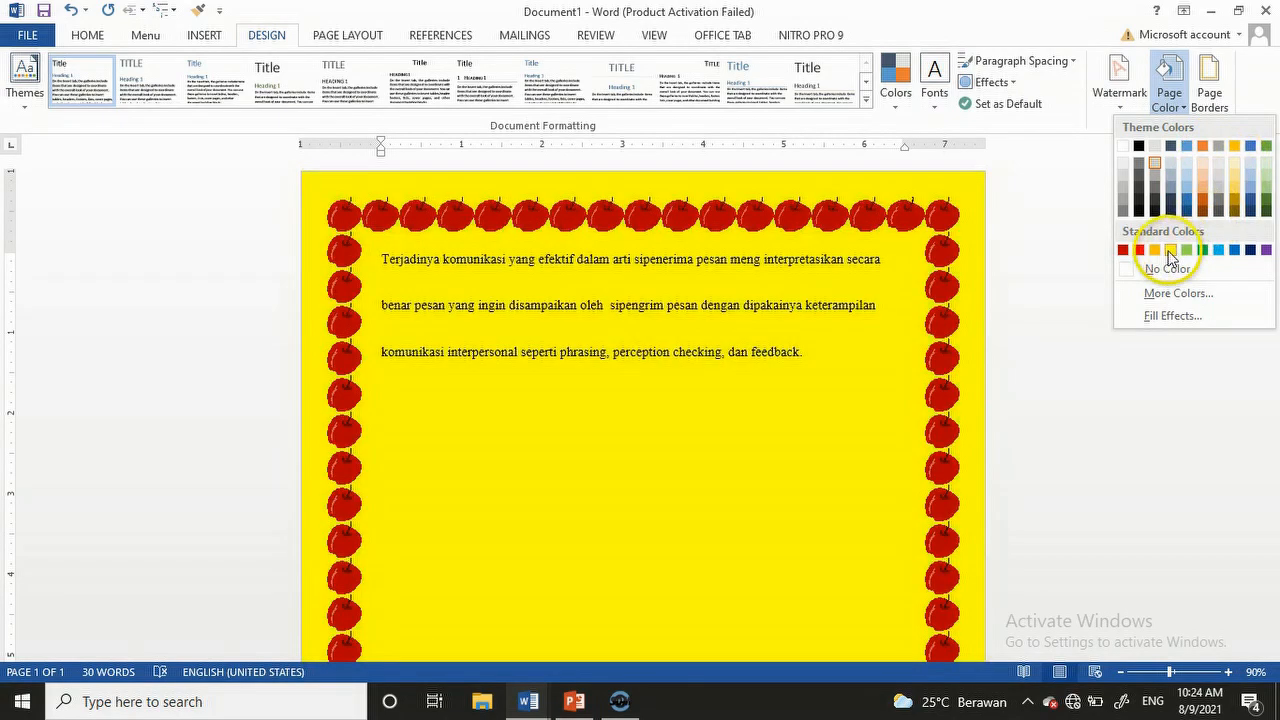
{"action": "left_click", "coordinate": [1170, 251]}
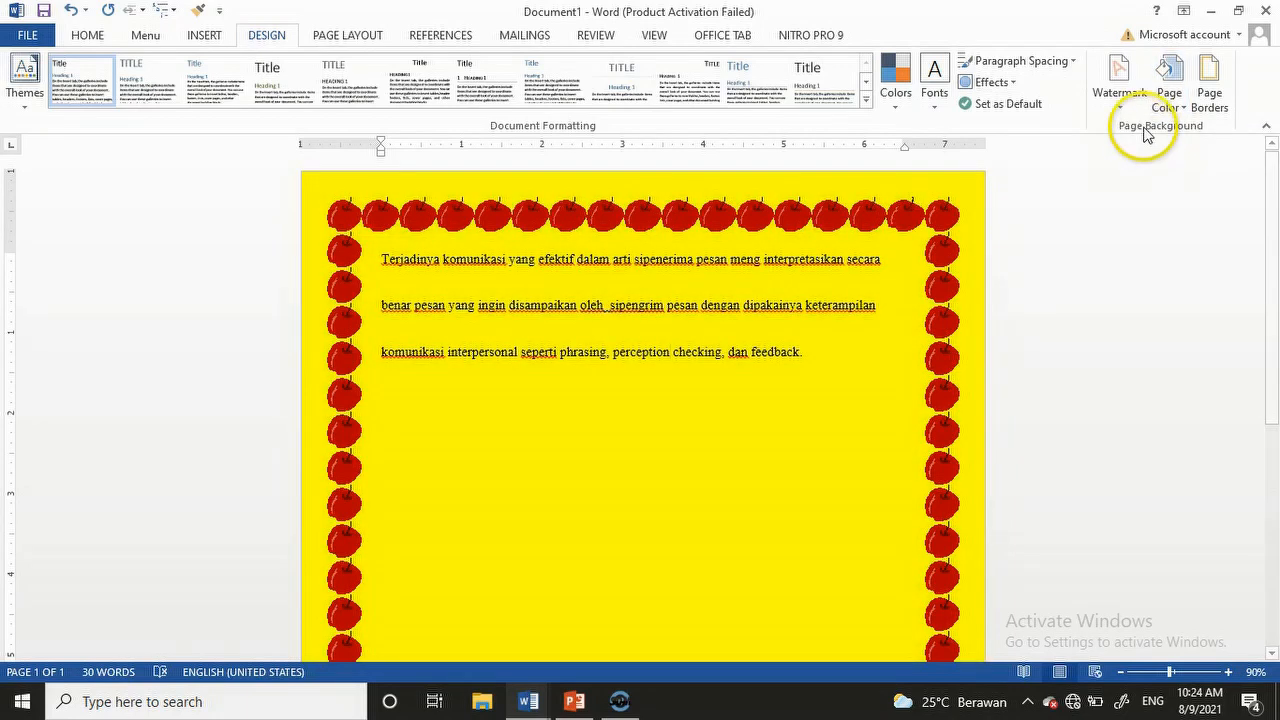
{"action": "left_click", "coordinate": [1168, 78]}
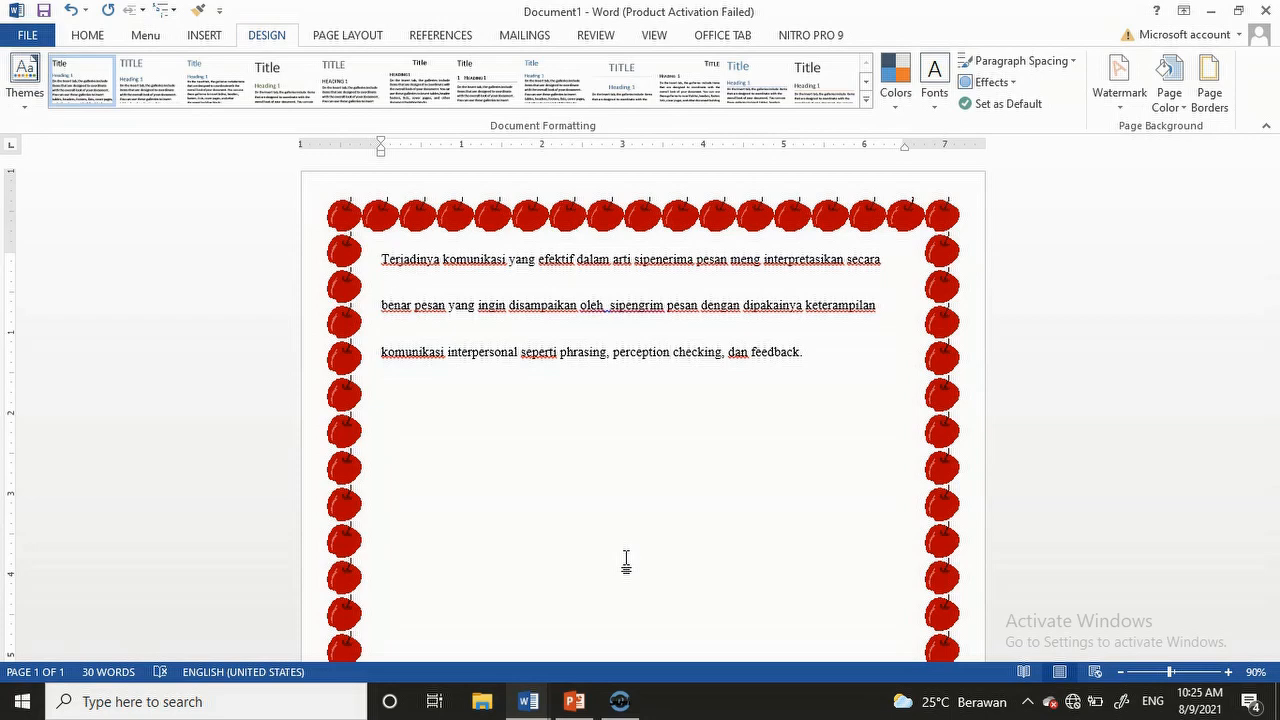
Step: Add the preset diagonal CONFIDENTIAL 1 watermark to the page
{"action": "left_click", "coordinate": [1121, 110]}
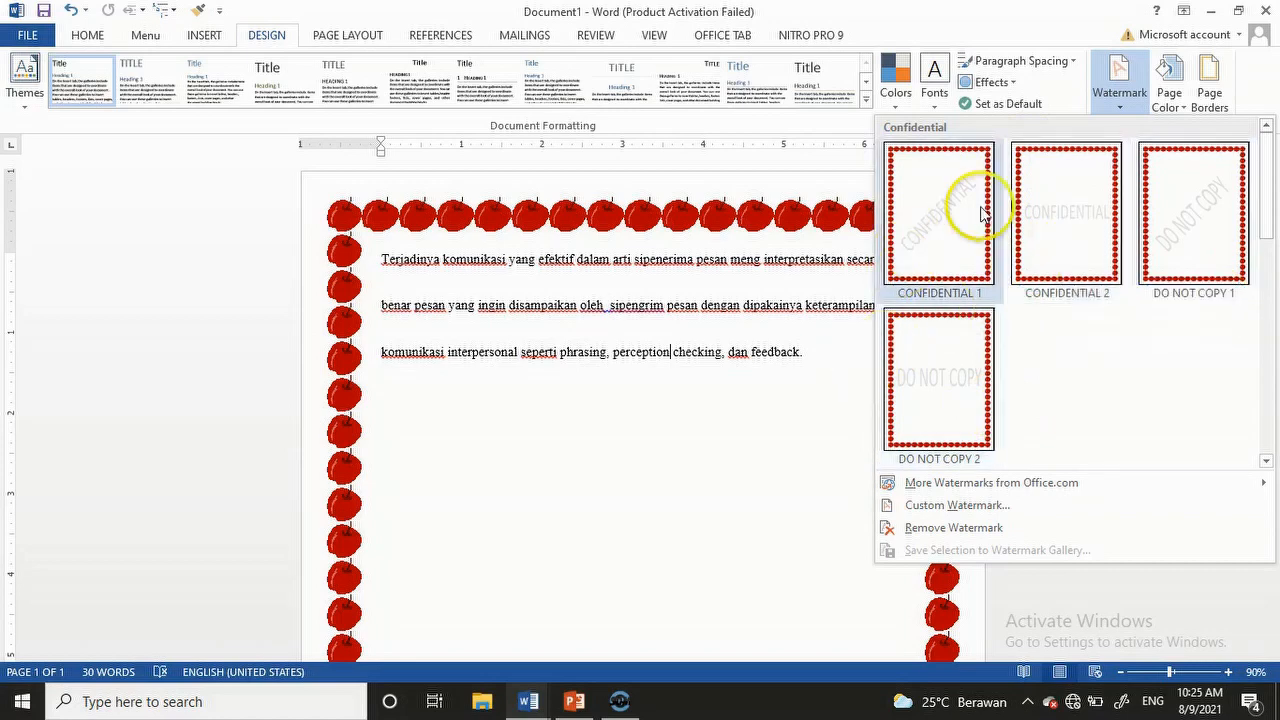
{"action": "left_click", "coordinate": [928, 240]}
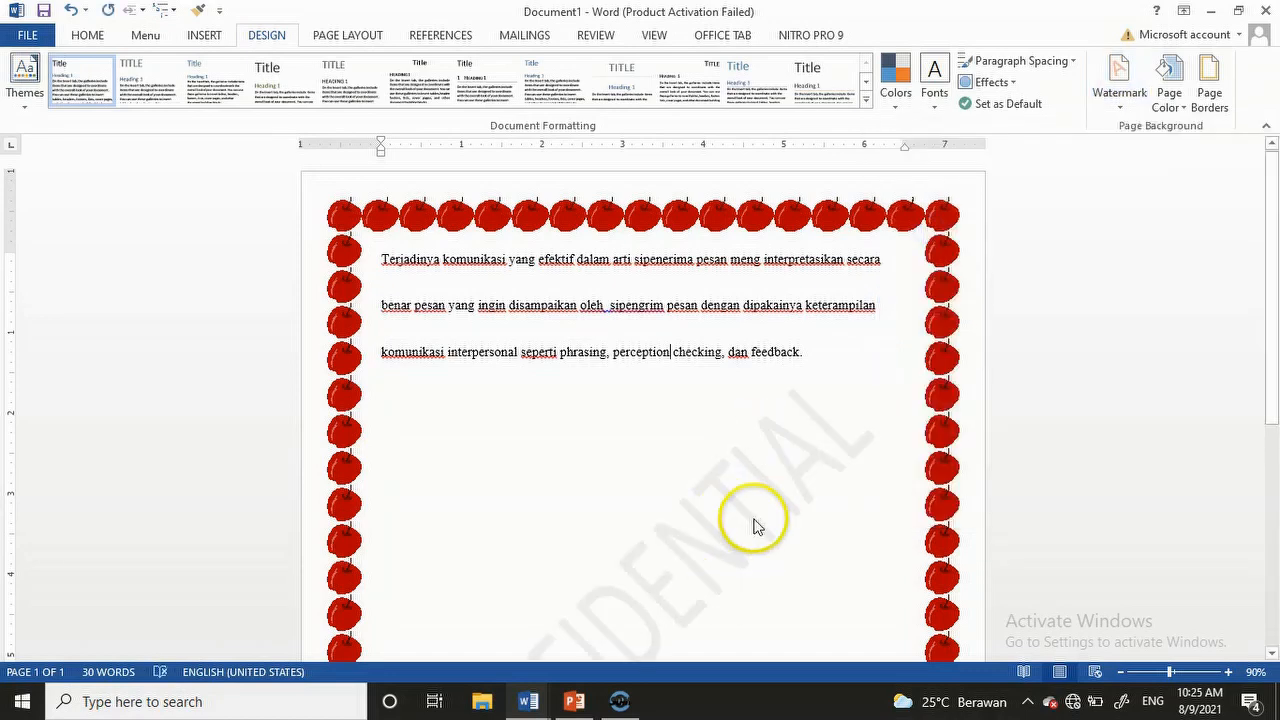
Step: Open the custom watermark settings and replace the text CONFIDENTIAL with a person's first name
{"action": "left_click", "coordinate": [1127, 112]}
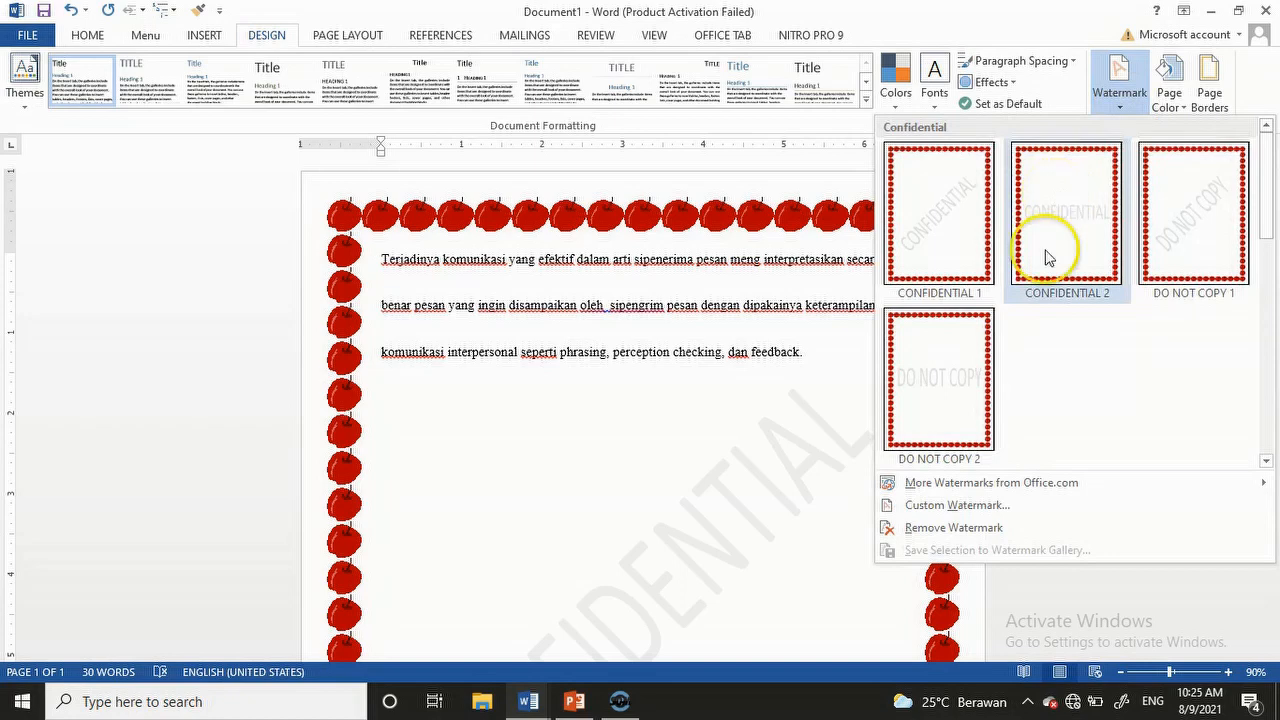
{"action": "left_click", "coordinate": [930, 506]}
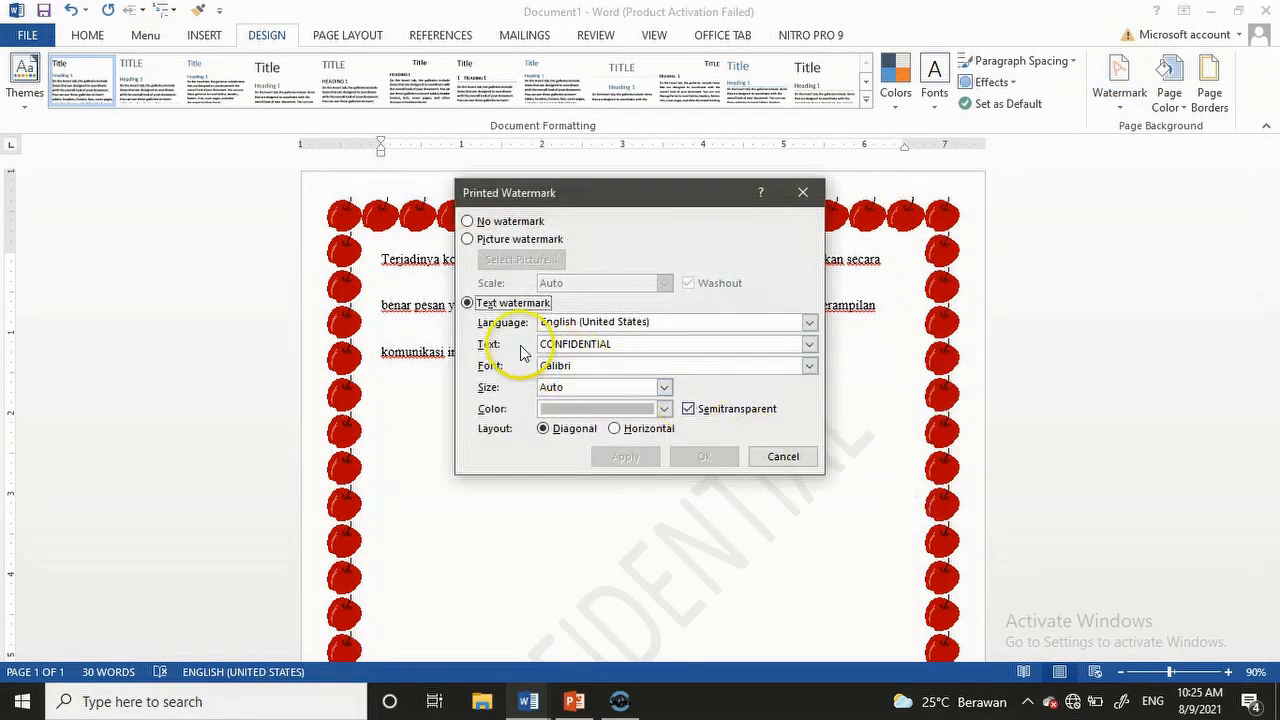
{"action": "left_click_drag", "start_coordinate": [629, 344], "coordinate": [533, 352]}
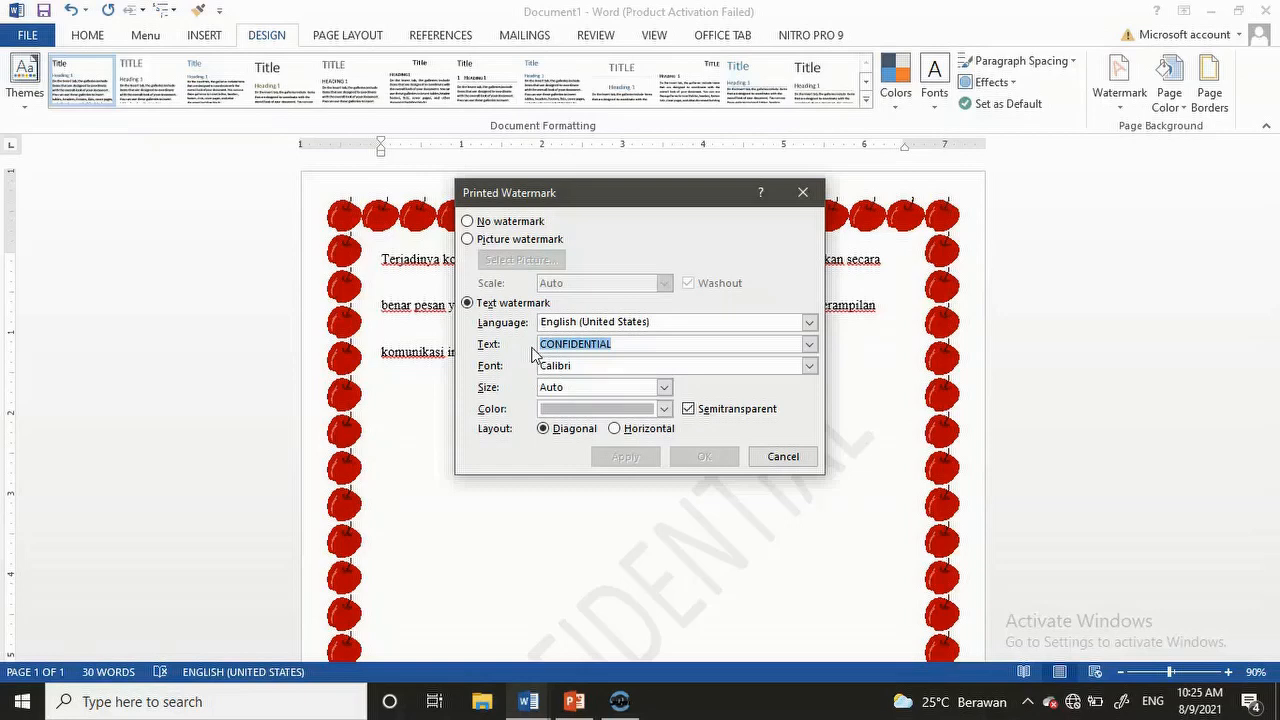
{"action": "type", "text": "all"}
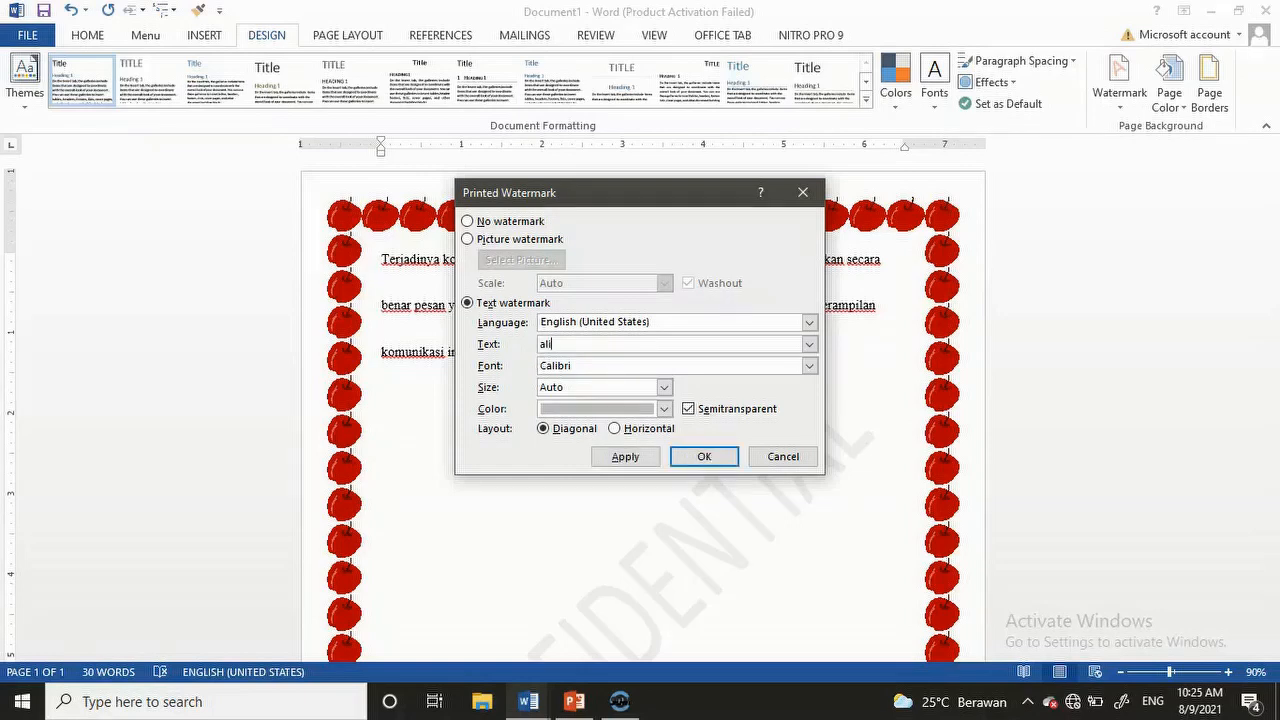
Step: Set the custom text watermark's font to Times New Roman
{"action": "left_click", "coordinate": [809, 366]}
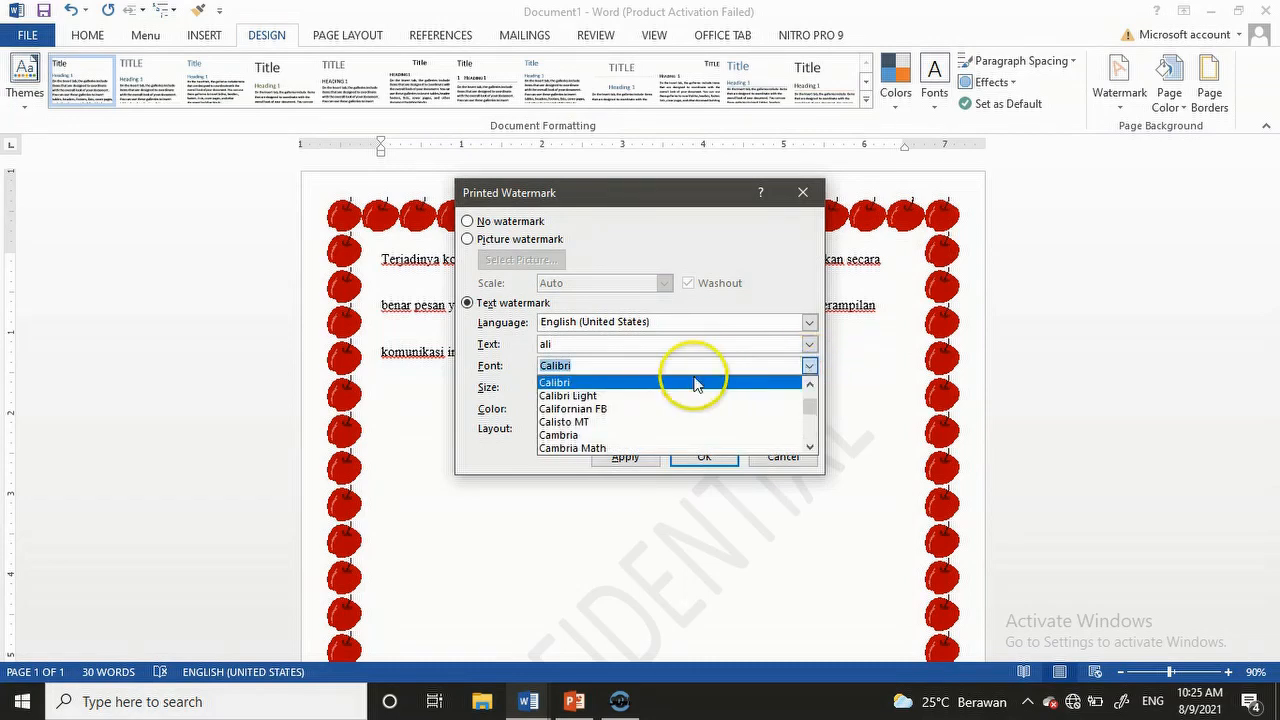
{"action": "type", "text": "t"}
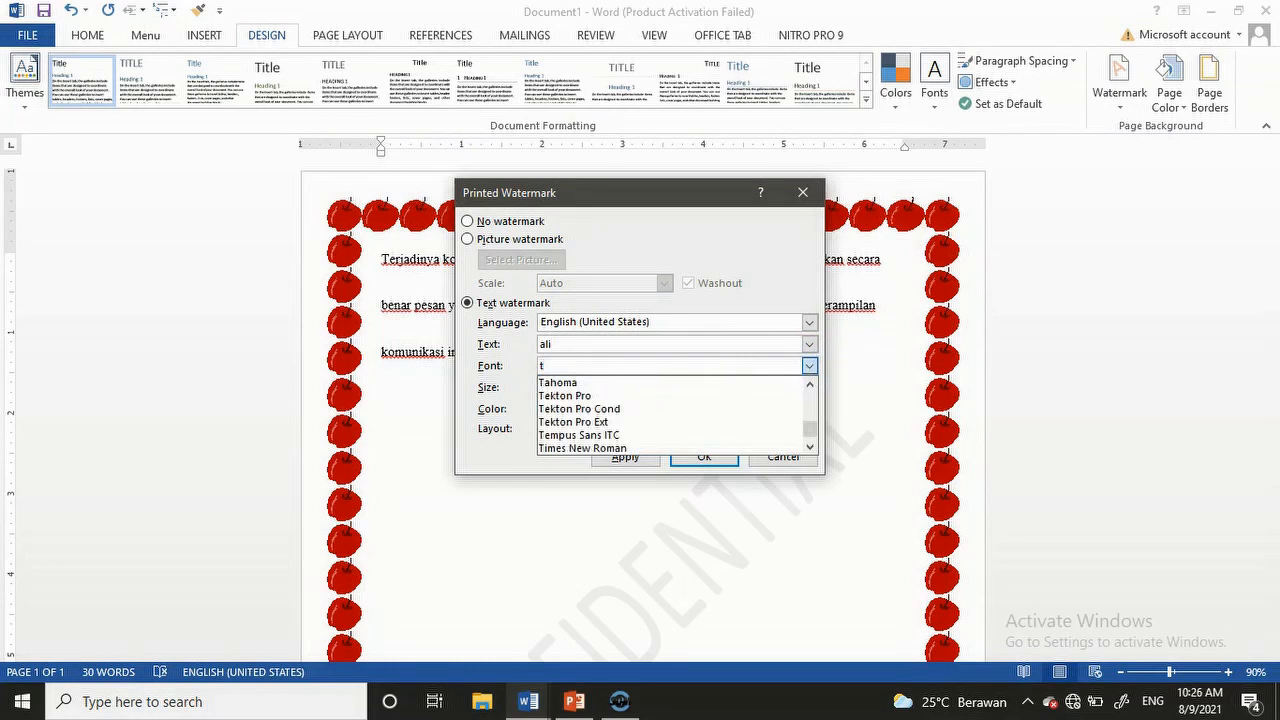
{"action": "type", "text": "imes"}
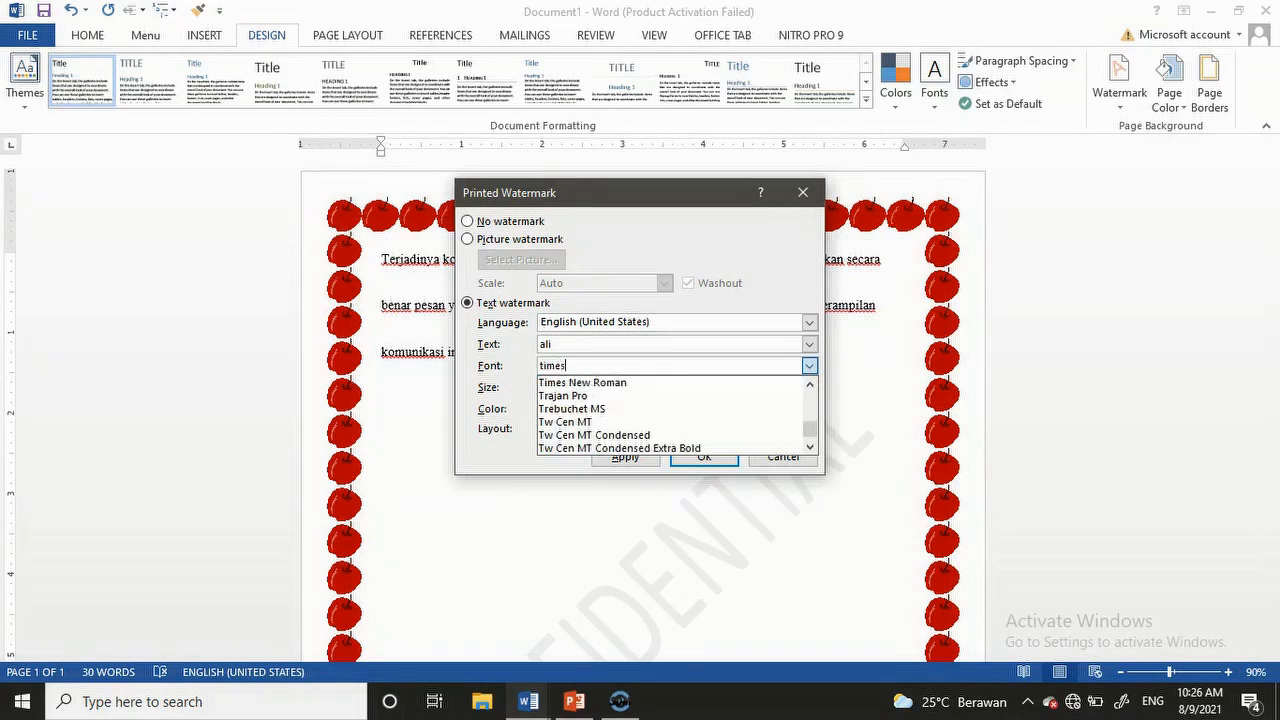
{"action": "left_click", "coordinate": [614, 382]}
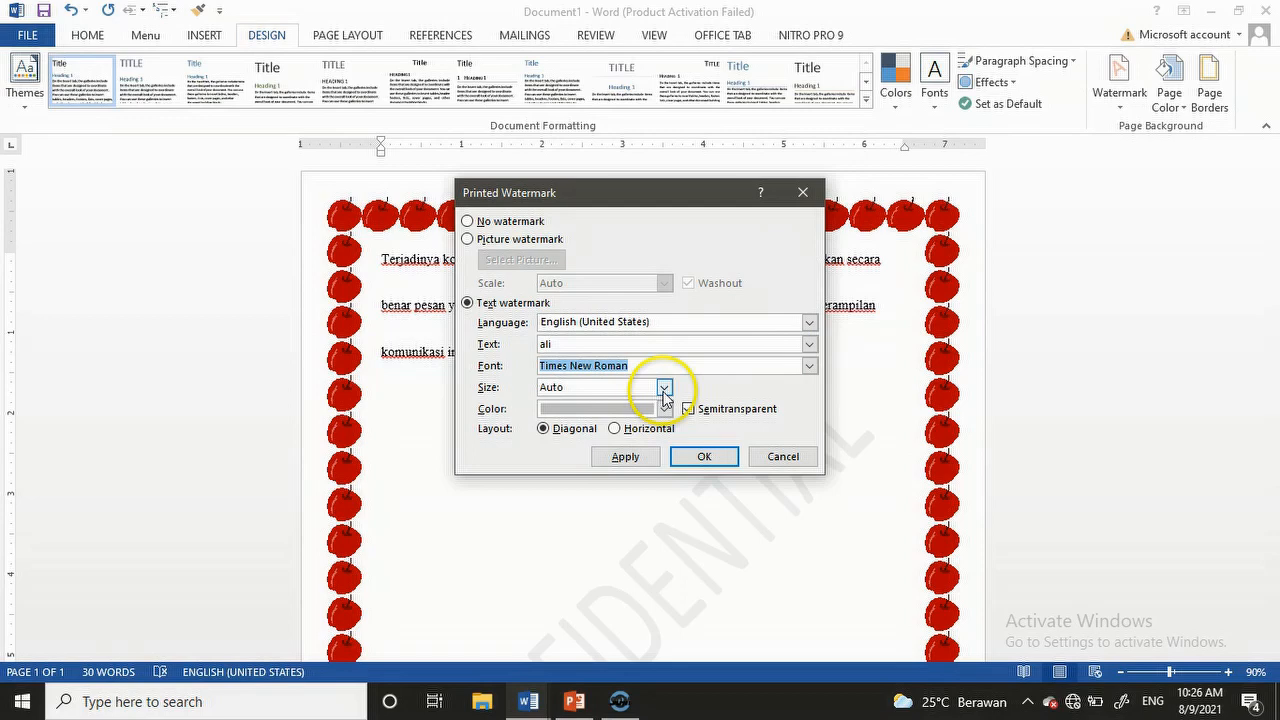
Step: Keep the watermark size at Auto, choose the Horizontal layout and apply the custom watermark
{"action": "left_click", "coordinate": [664, 388]}
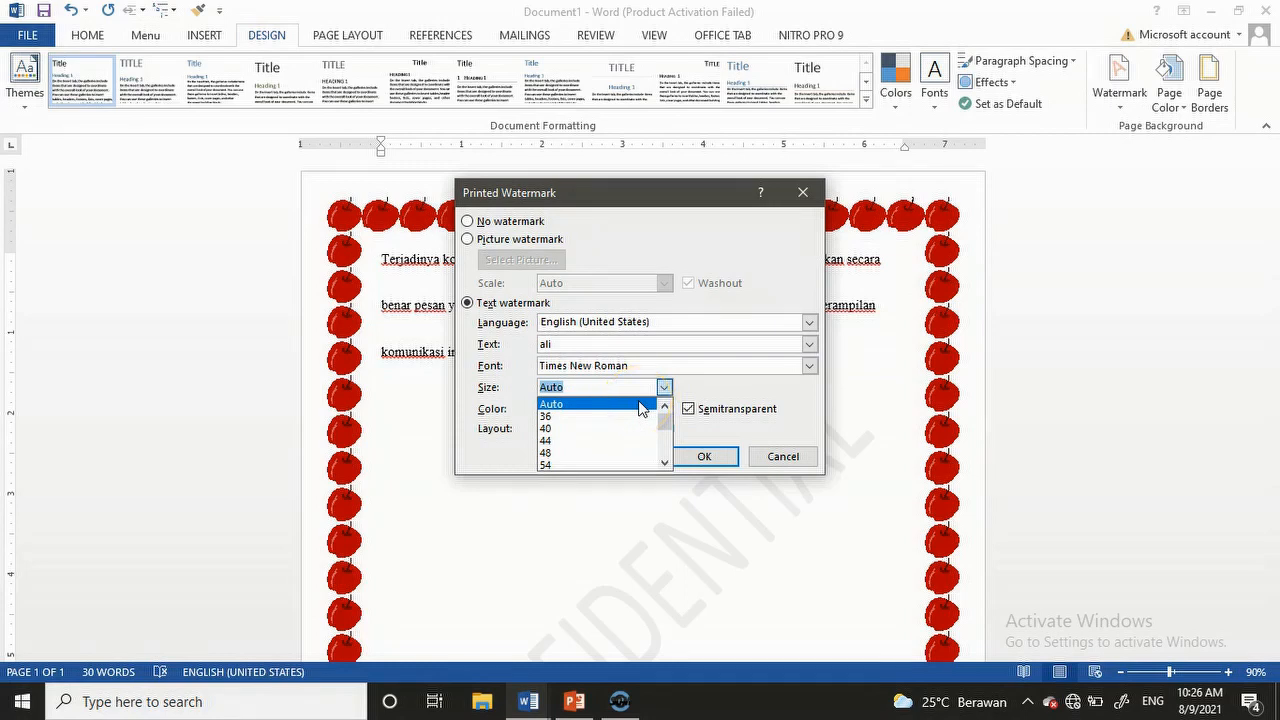
{"action": "left_click", "coordinate": [641, 404]}
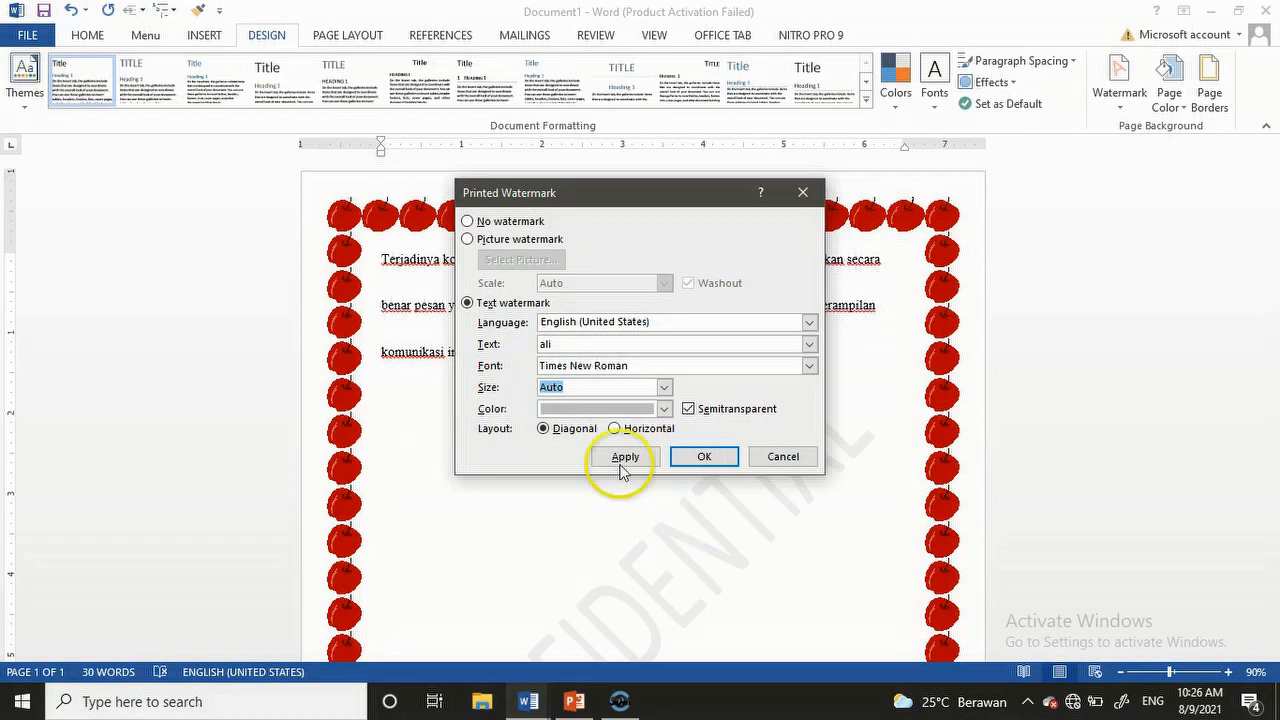
{"action": "left_click", "coordinate": [615, 429]}
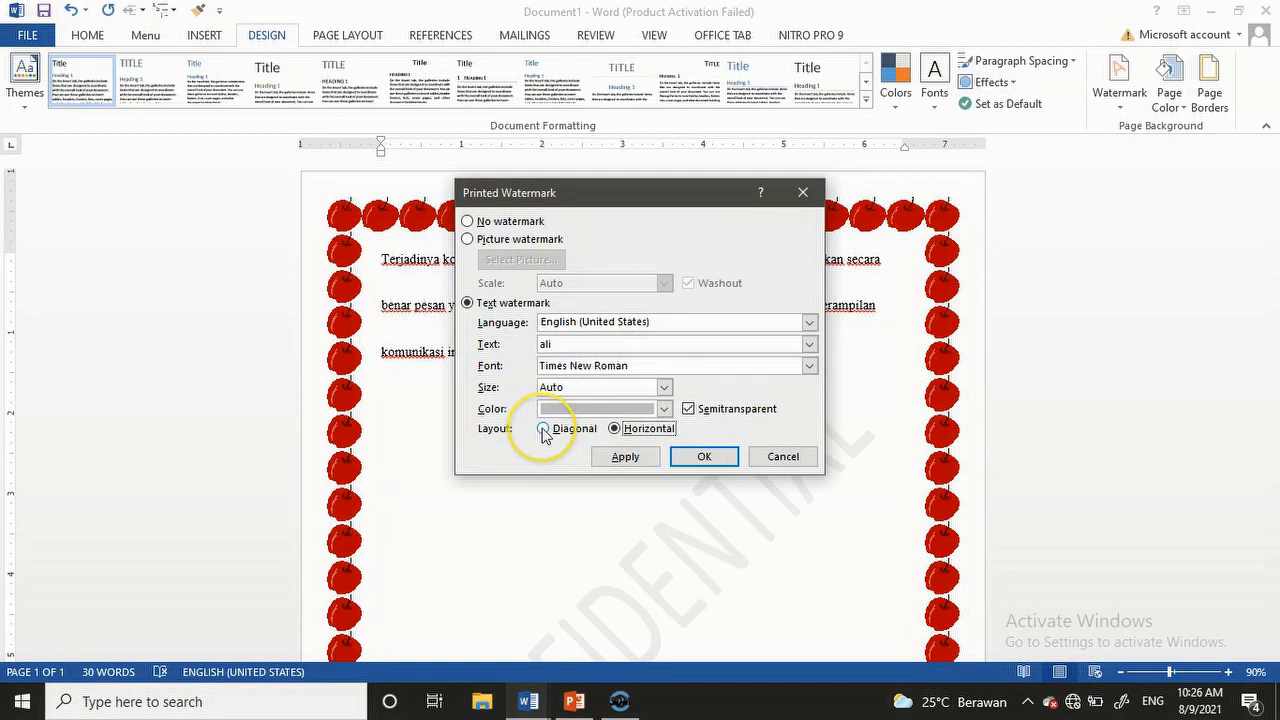
{"action": "left_click", "coordinate": [627, 458]}
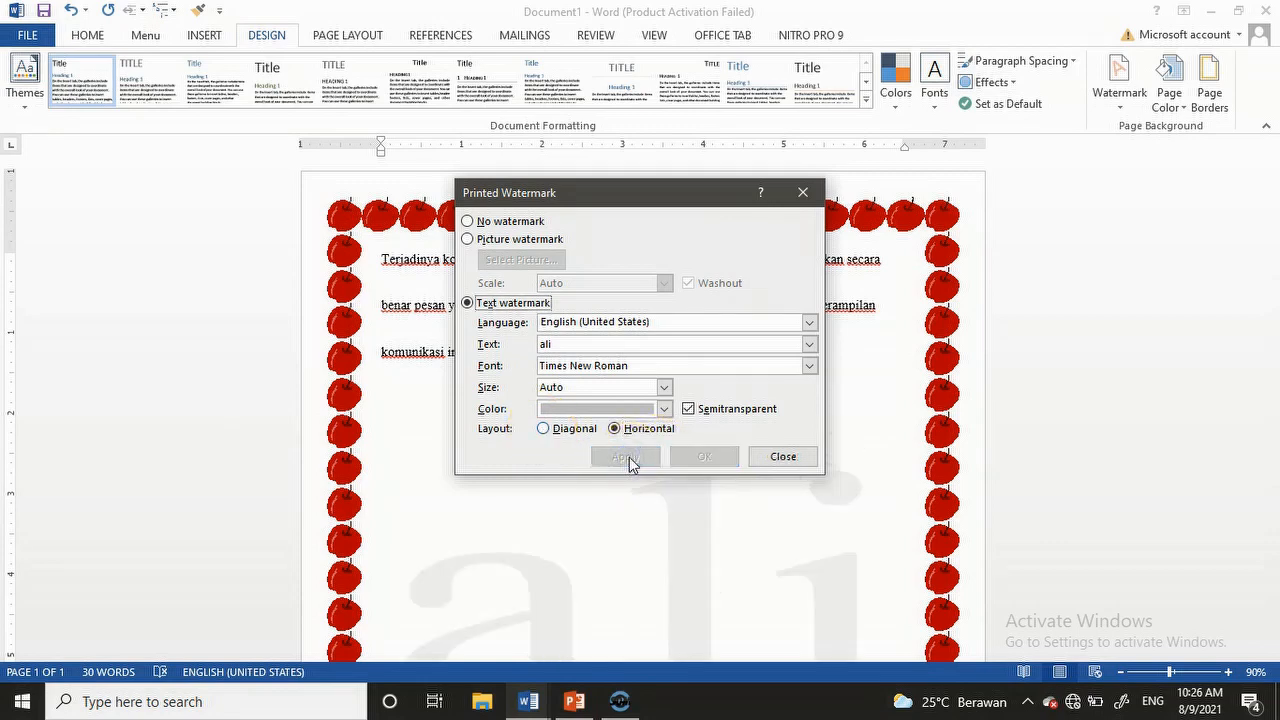
Step: Close the custom watermark settings and view the horizontal text watermark across the page
{"action": "left_click", "coordinate": [785, 458]}
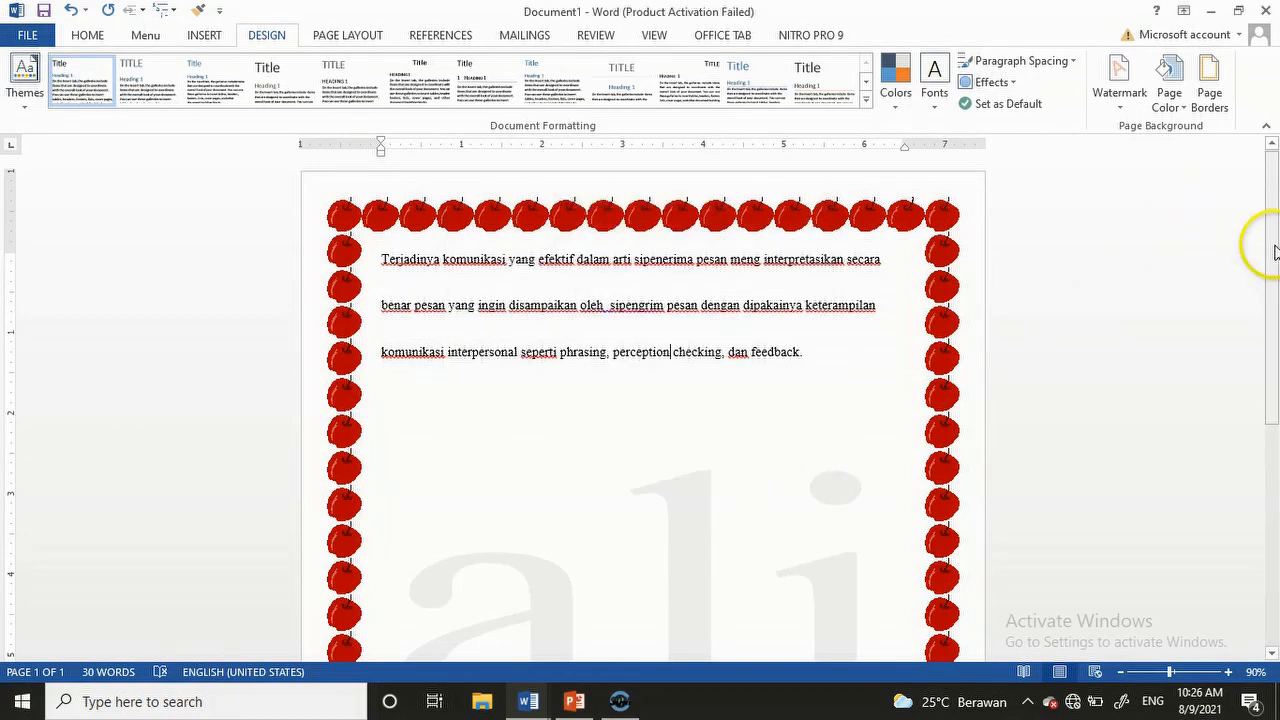
{"action": "scroll", "coordinate": [1272, 275], "scroll_direction": "down", "scroll_amount": 4}
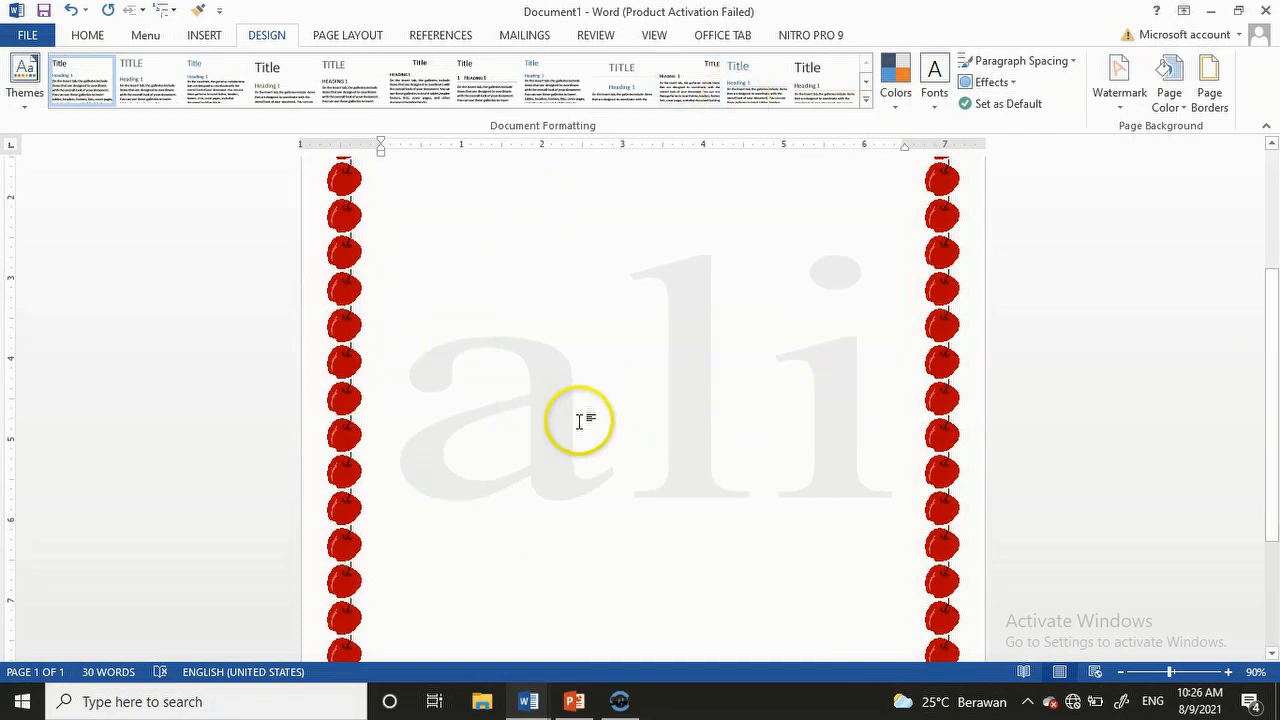
{"action": "left_click", "coordinate": [616, 684]}
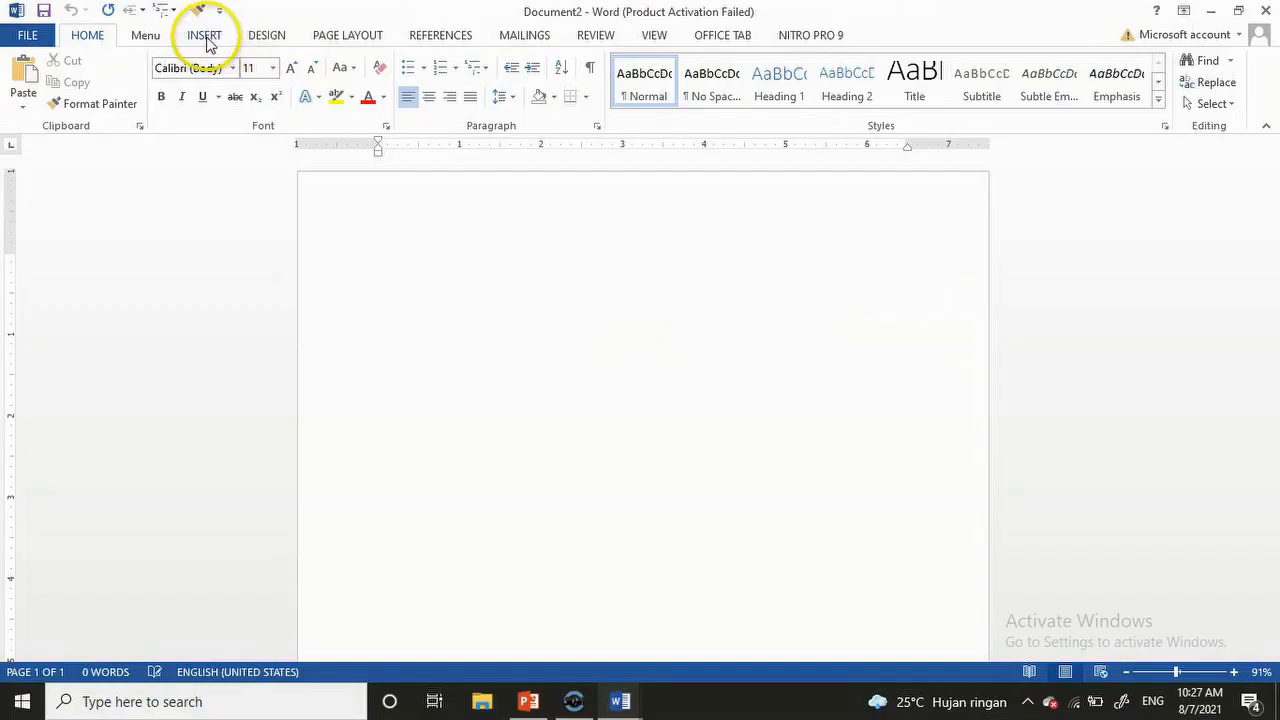
Step: Insert a table with 3 columns and 10 rows into the blank document, keeping the fixed column width at Auto
{"action": "left_click", "coordinate": [206, 38]}
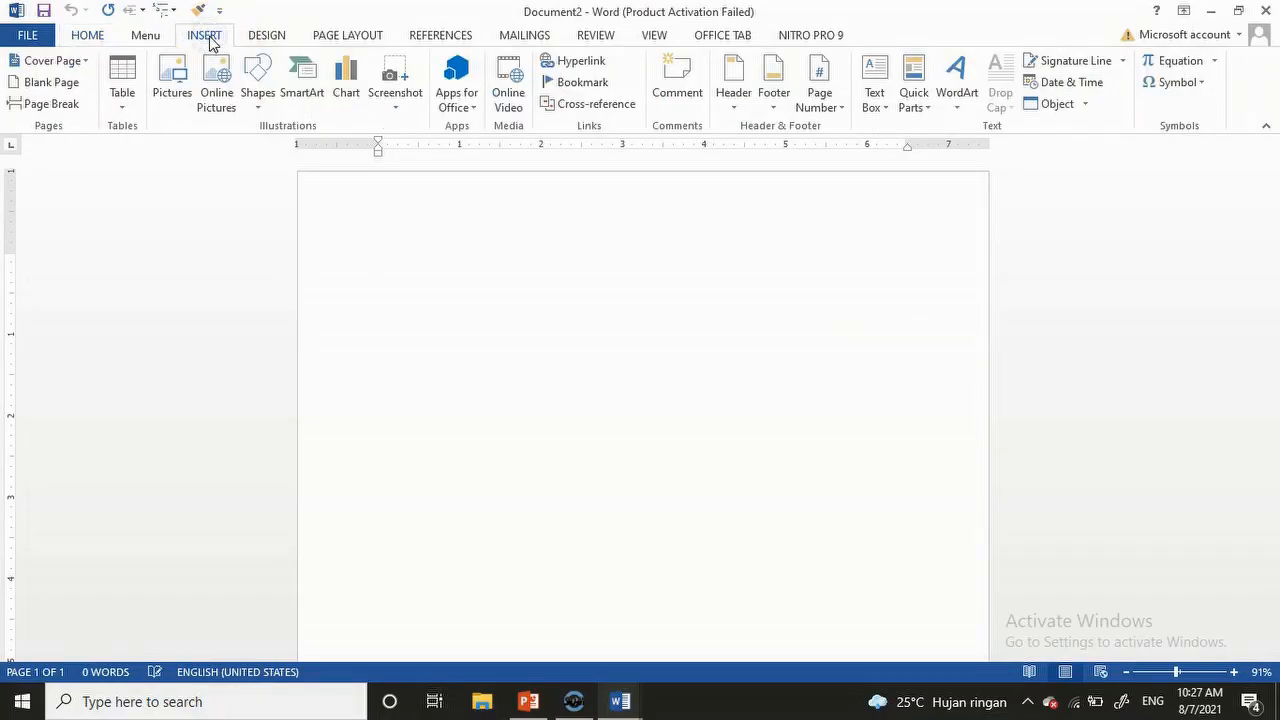
{"action": "left_click", "coordinate": [122, 108]}
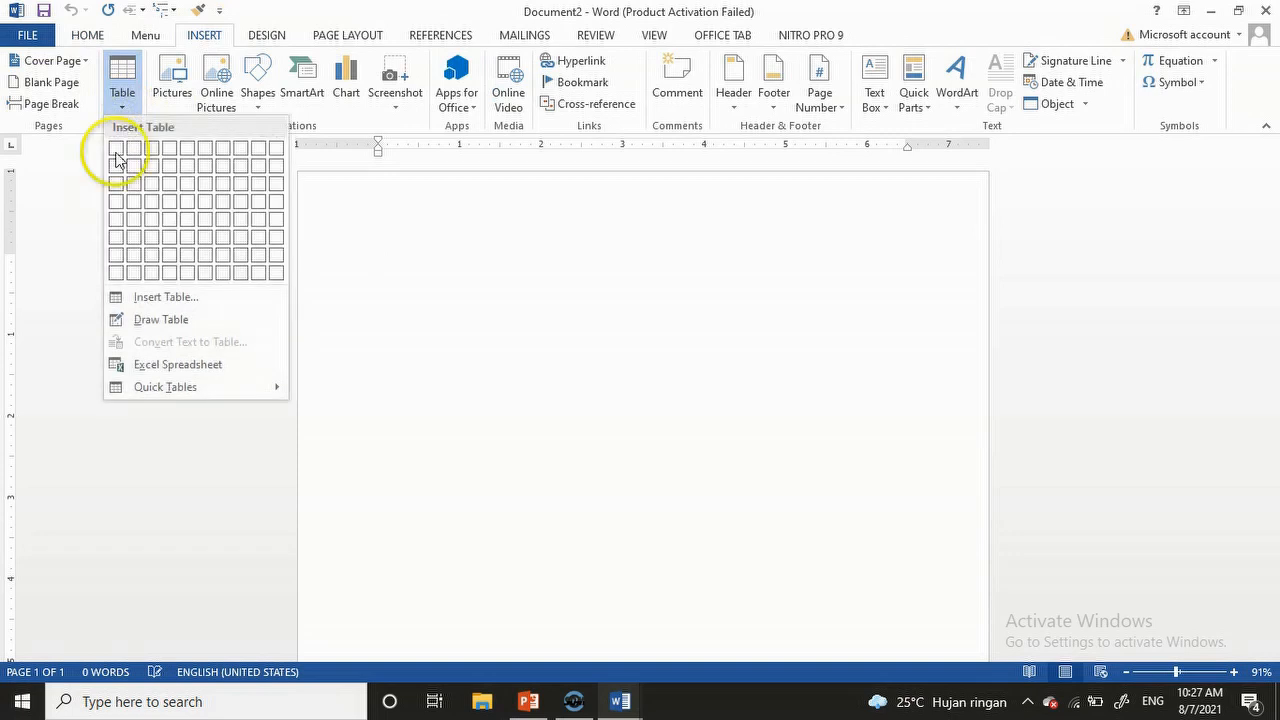
{"action": "left_click", "coordinate": [165, 297]}
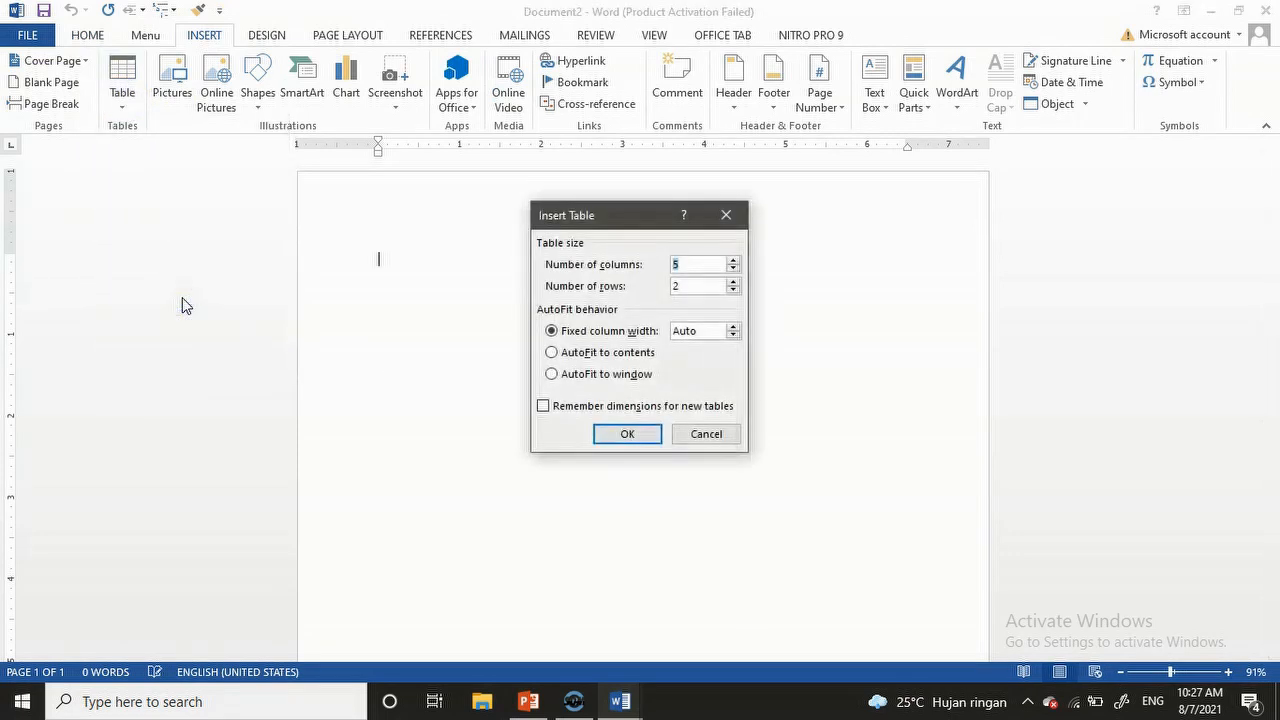
{"action": "type", "text": "3"}
{"action": "double_click", "coordinate": [686, 286]}
{"action": "type", "text": "10"}
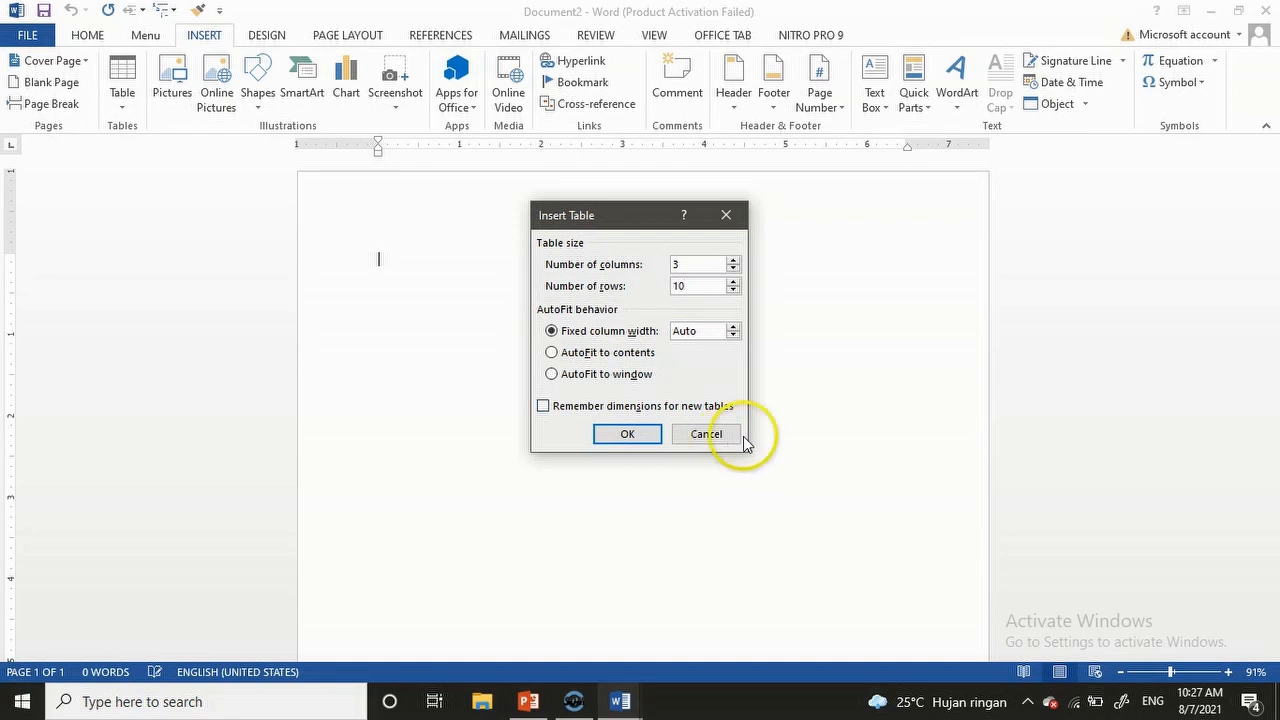
{"action": "left_click", "coordinate": [628, 435]}
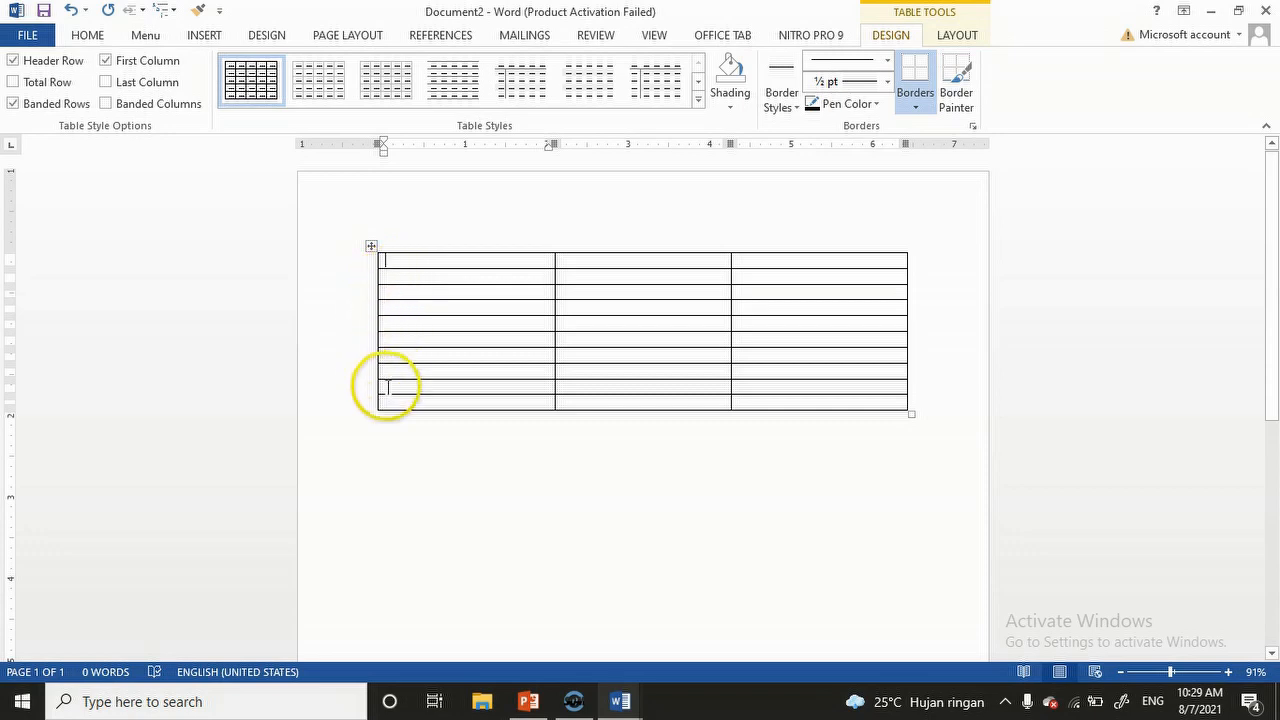
{"action": "left_click", "coordinate": [573, 703]}
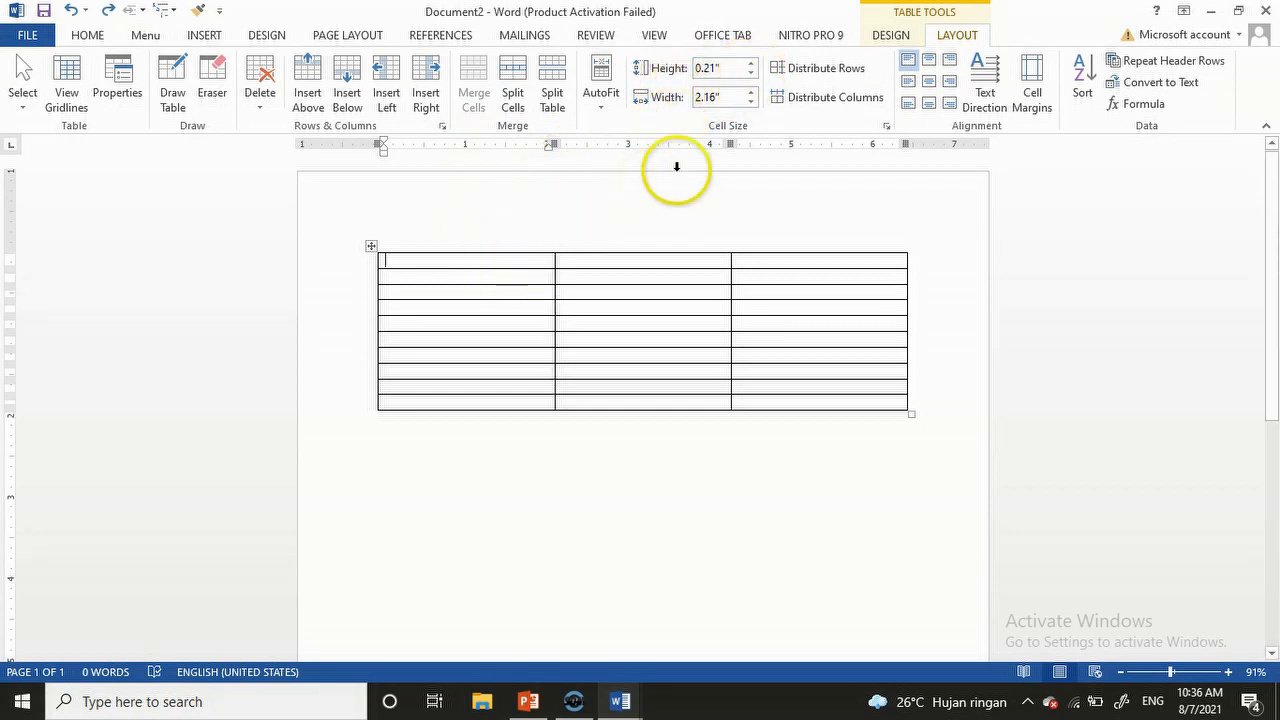
Step: Set the height of the table's first row to 0.5"
{"action": "left_click", "coordinate": [751, 64]}
{"action": "left_click", "coordinate": [751, 64]}
{"action": "left_click", "coordinate": [751, 64]}
{"action": "left_click", "coordinate": [751, 64]}
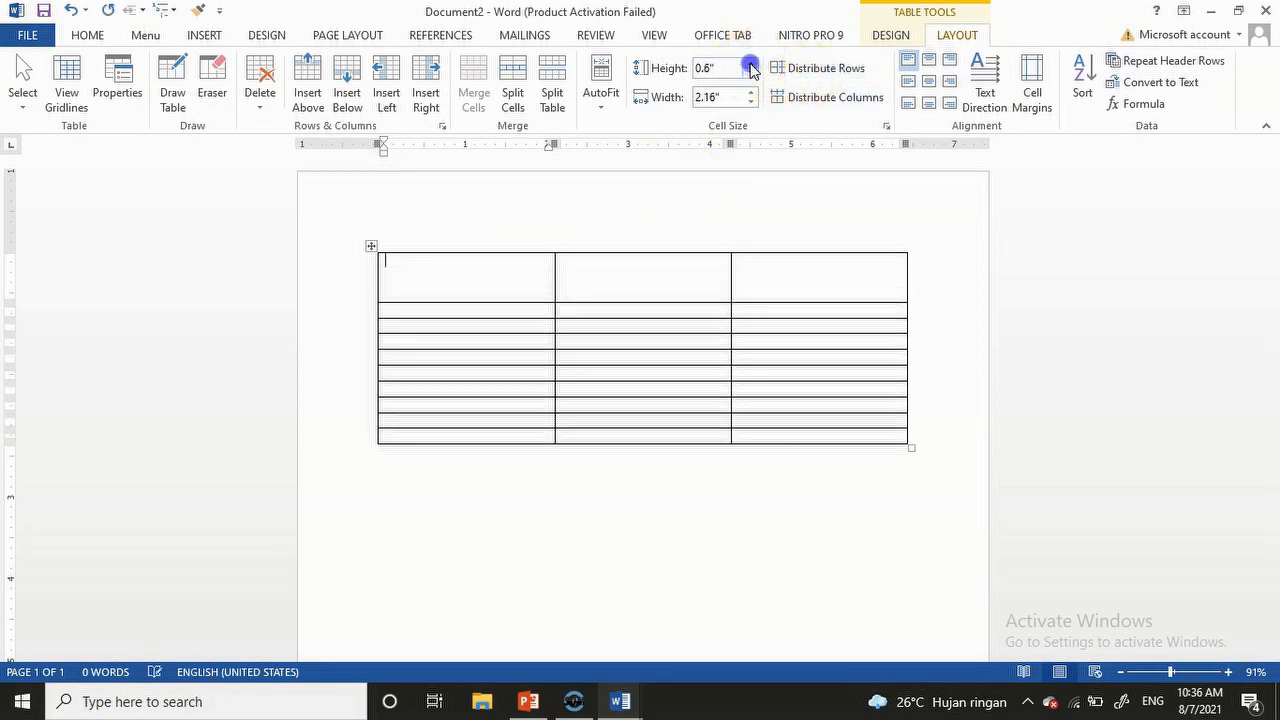
{"action": "left_click", "coordinate": [751, 74]}
{"action": "left_click", "coordinate": [452, 278]}
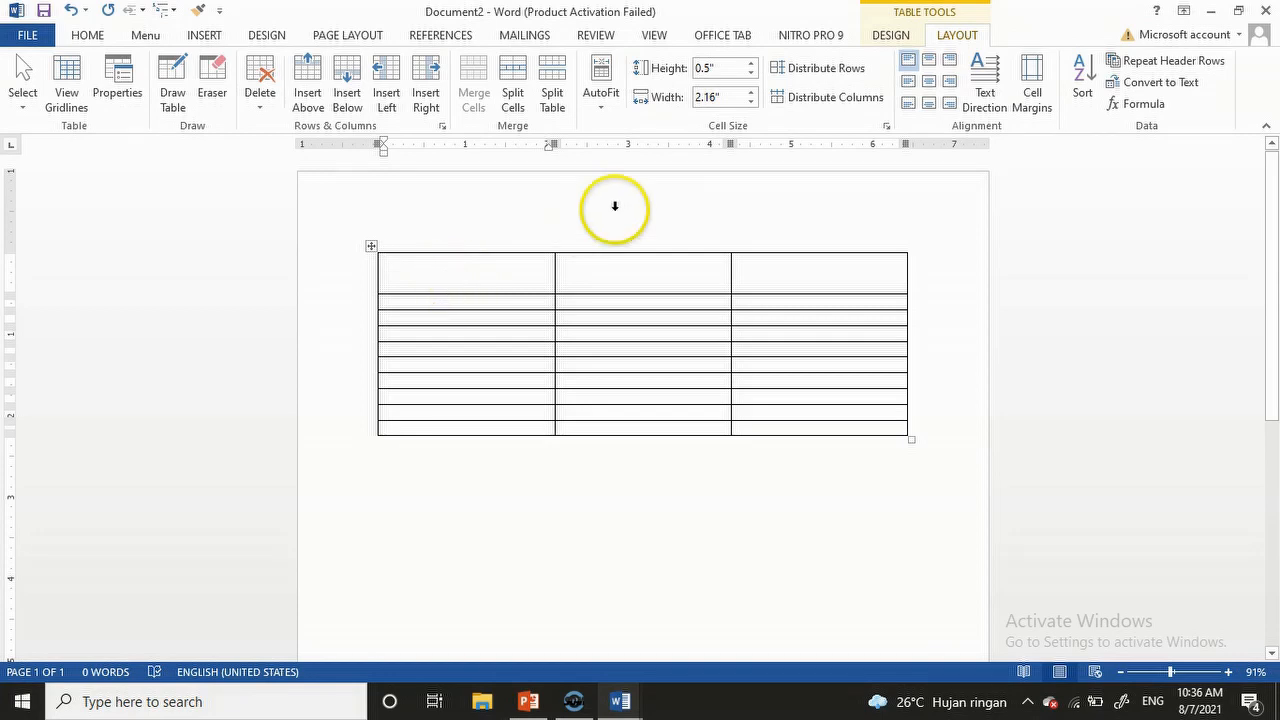
Step: Set the width of the table's first column to 2.5"
{"action": "left_click", "coordinate": [751, 93]}
{"action": "left_click", "coordinate": [751, 93]}
{"action": "left_click", "coordinate": [751, 93]}
{"action": "left_click", "coordinate": [751, 93]}
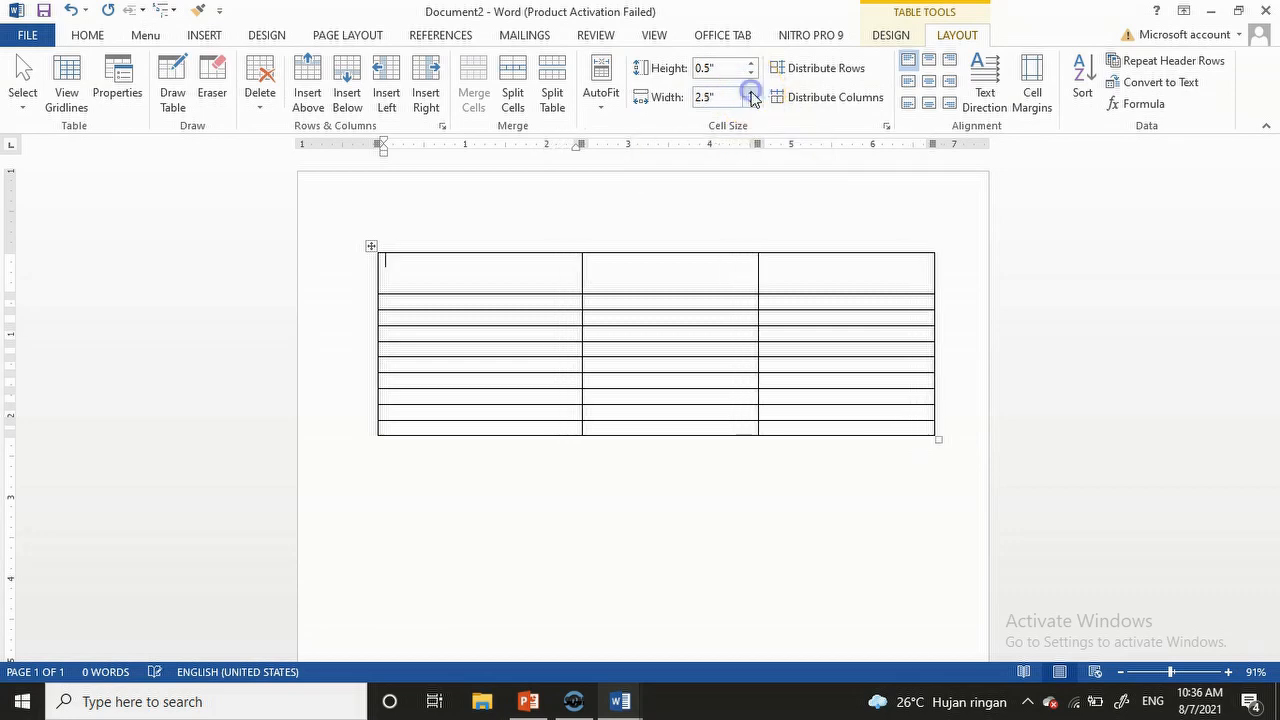
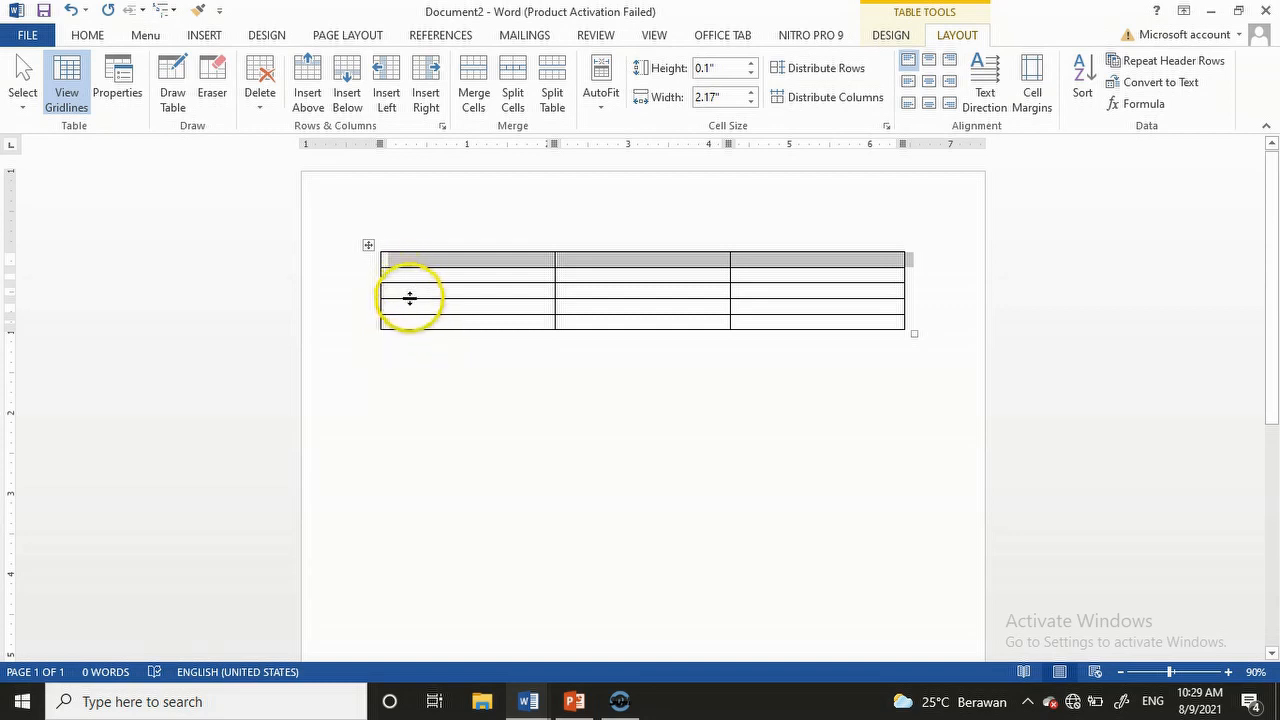
Step: Insert a new row below the table's last row
{"action": "left_click", "coordinate": [411, 262]}
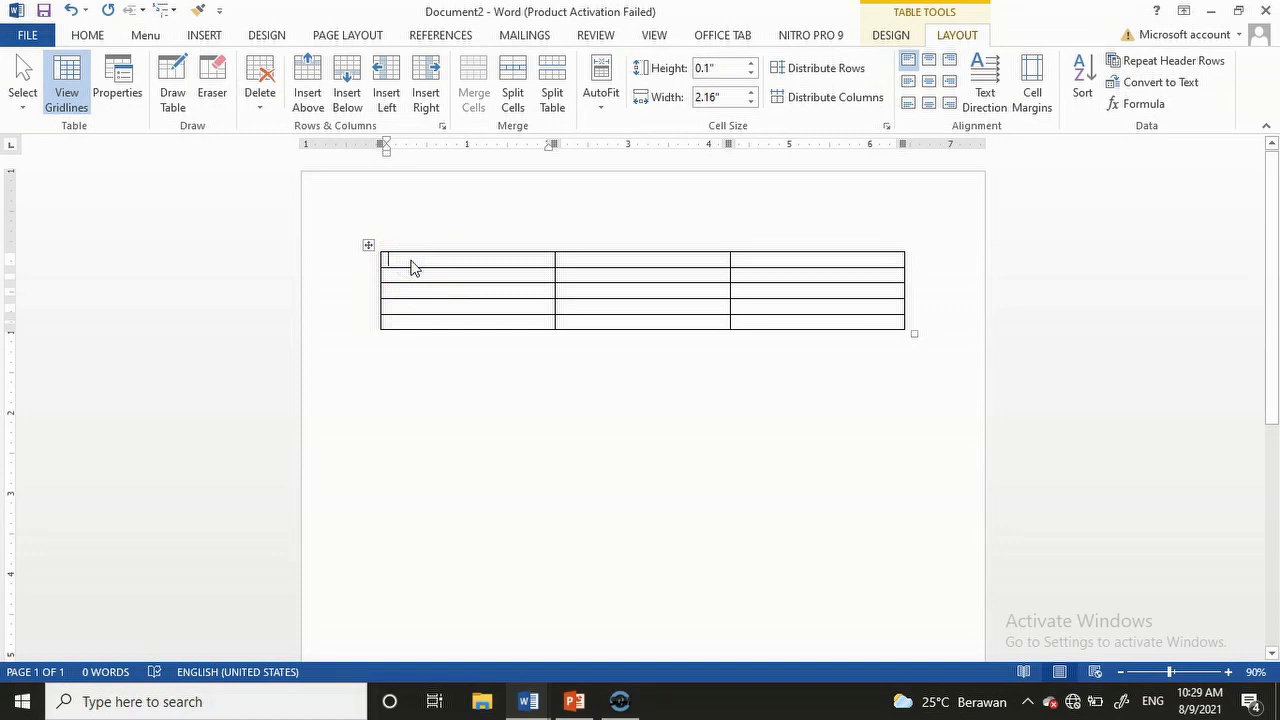
{"action": "left_click", "coordinate": [417, 321]}
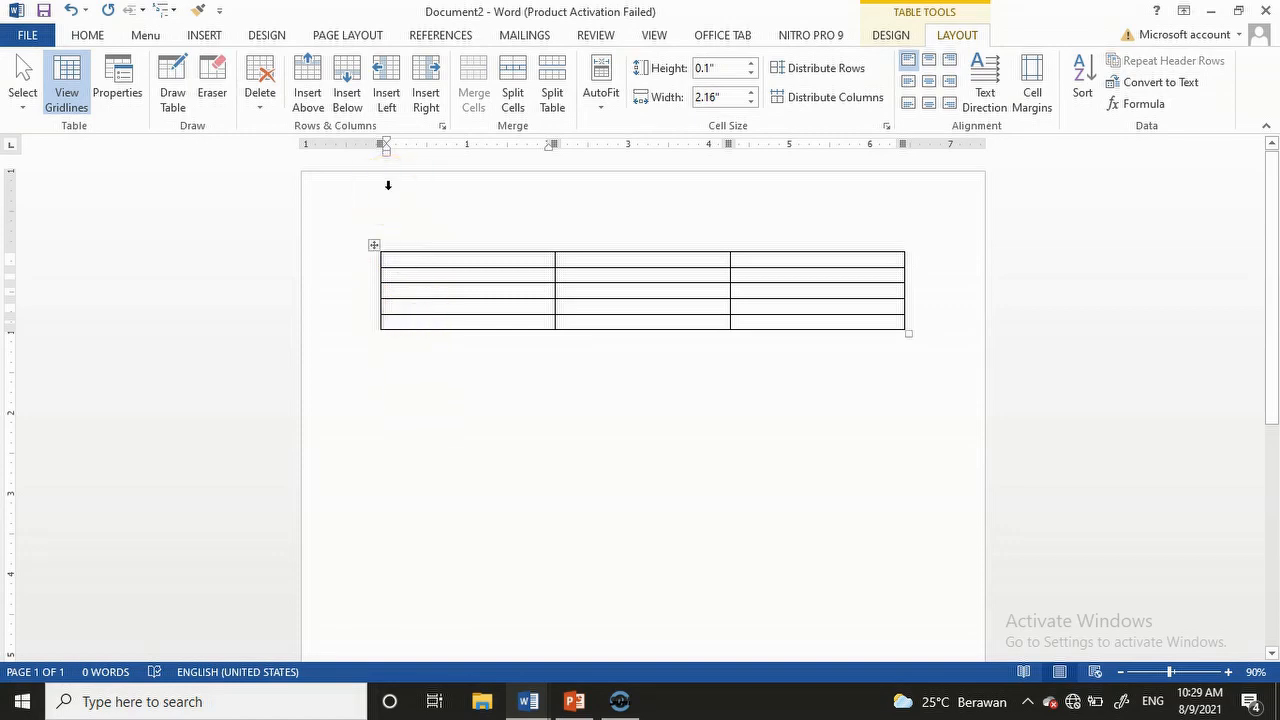
{"action": "left_click", "coordinate": [347, 78]}
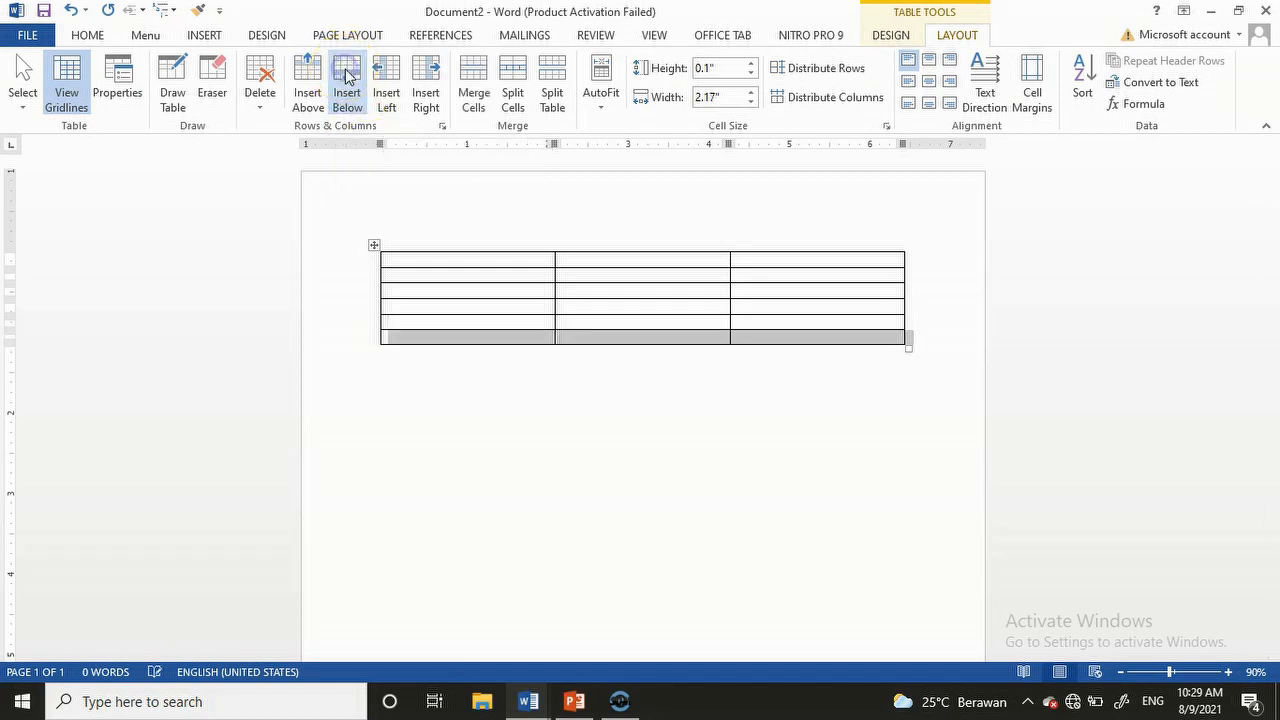
Step: Insert a column to the left of the table's first column and another to the right of the second column
{"action": "left_click", "coordinate": [442, 342]}
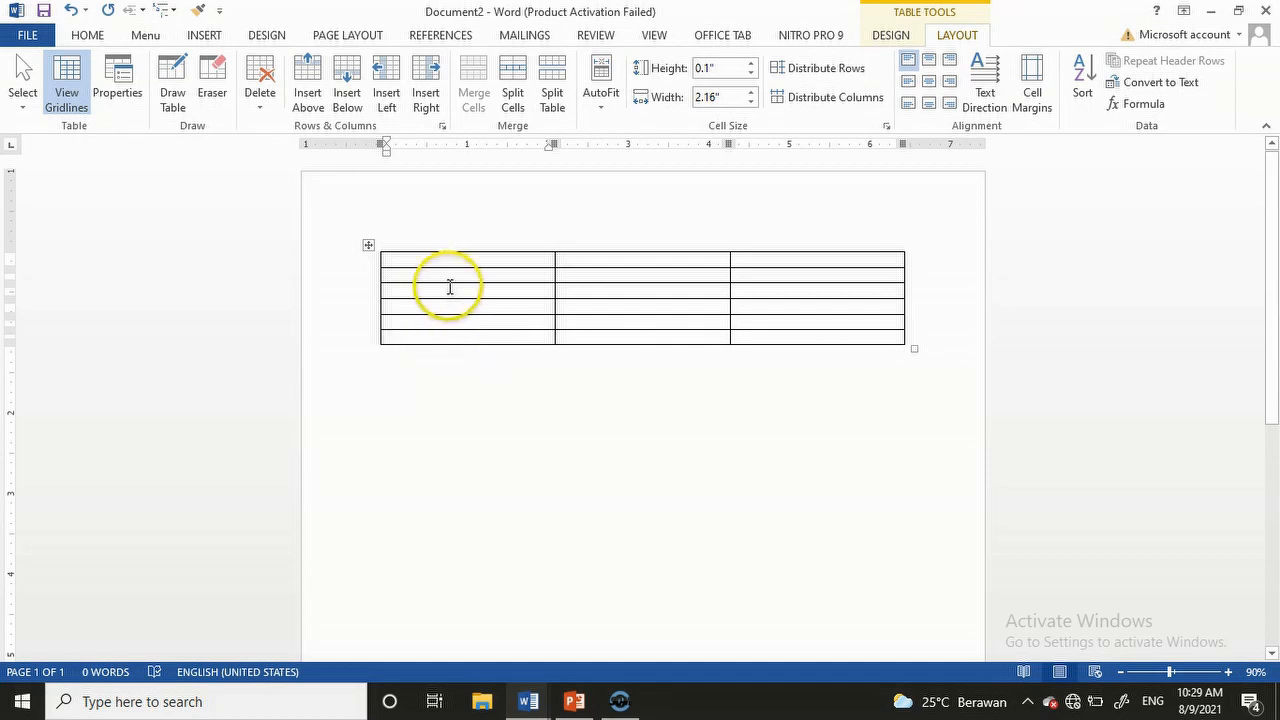
{"action": "left_click", "coordinate": [390, 93]}
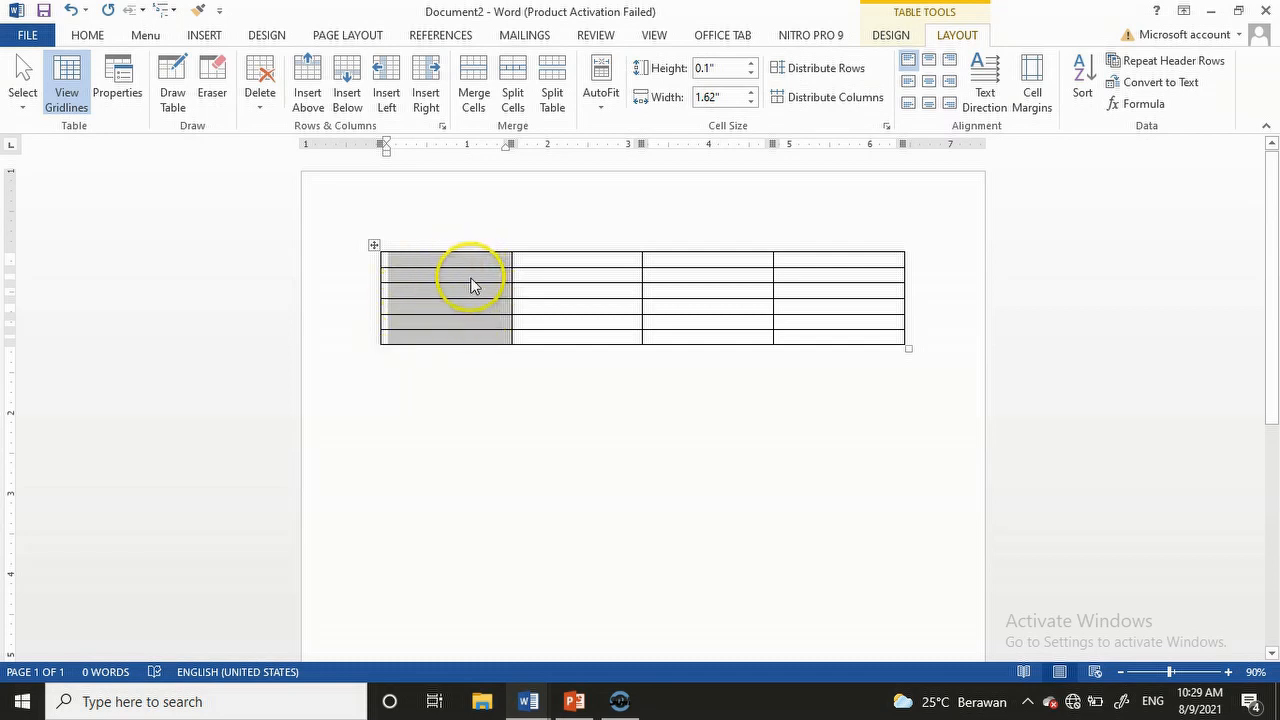
{"action": "left_click", "coordinate": [552, 258]}
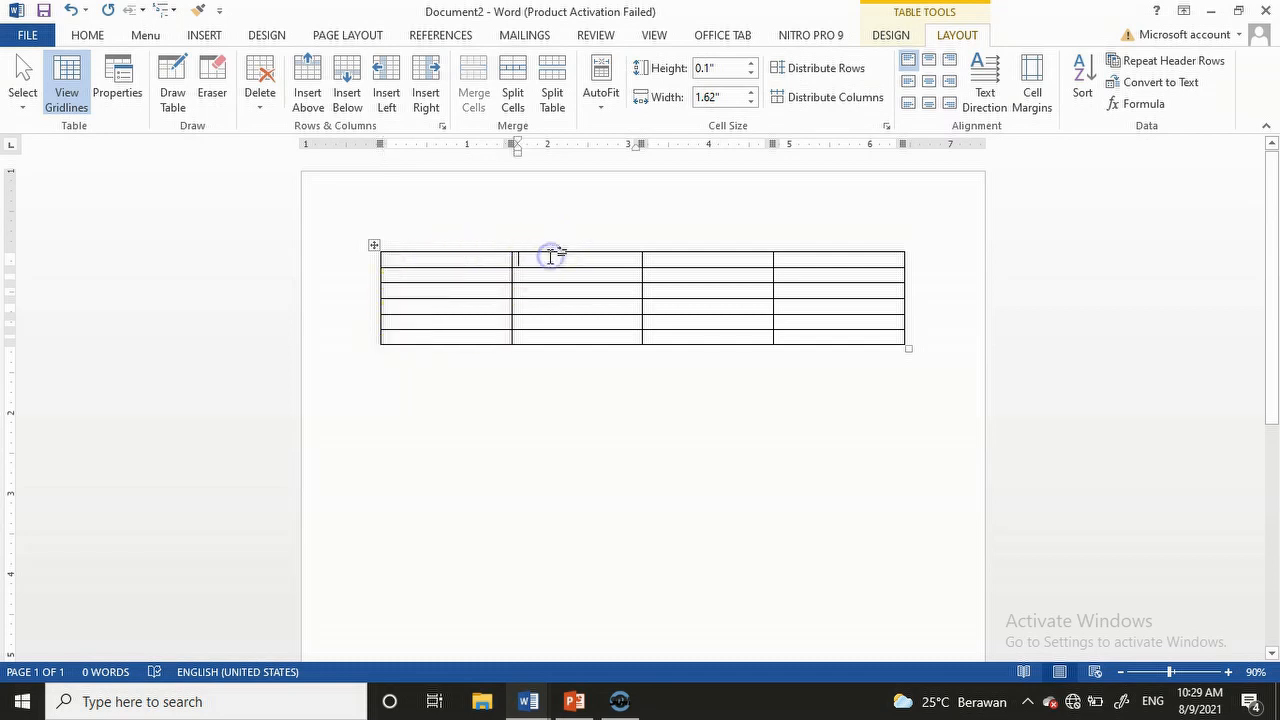
{"action": "left_click", "coordinate": [428, 100]}
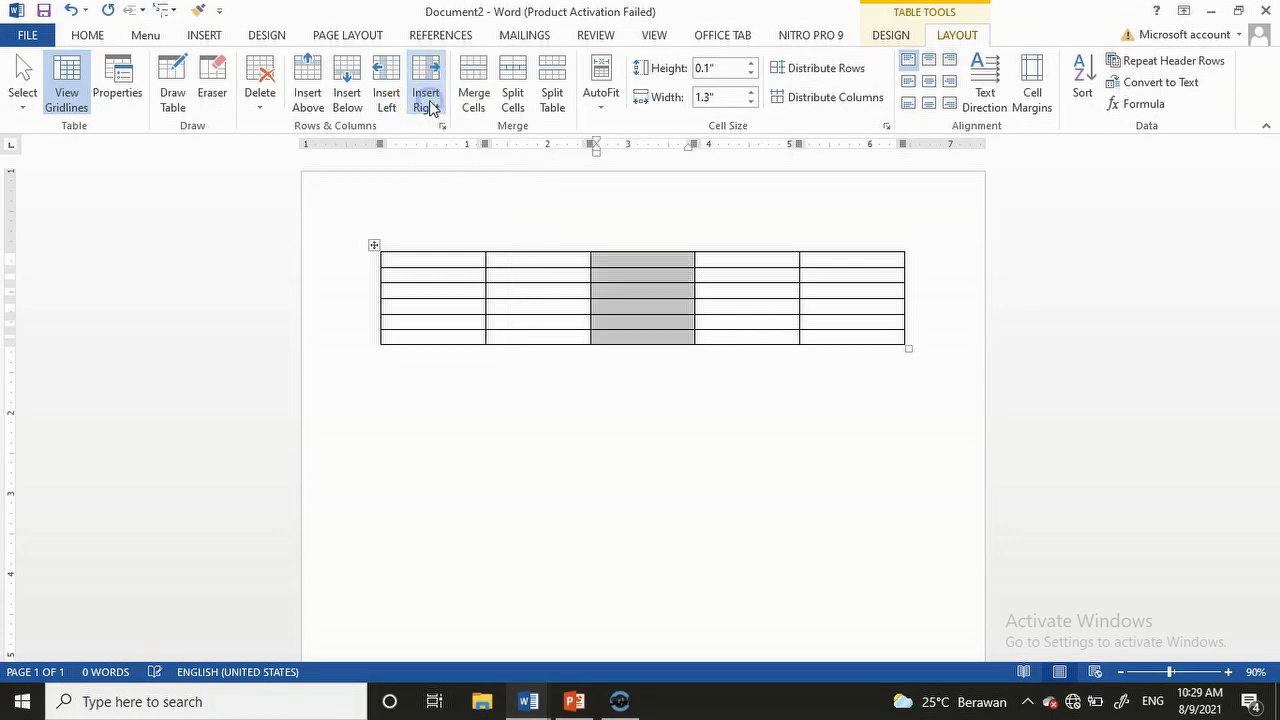
{"action": "left_click", "coordinate": [657, 309]}
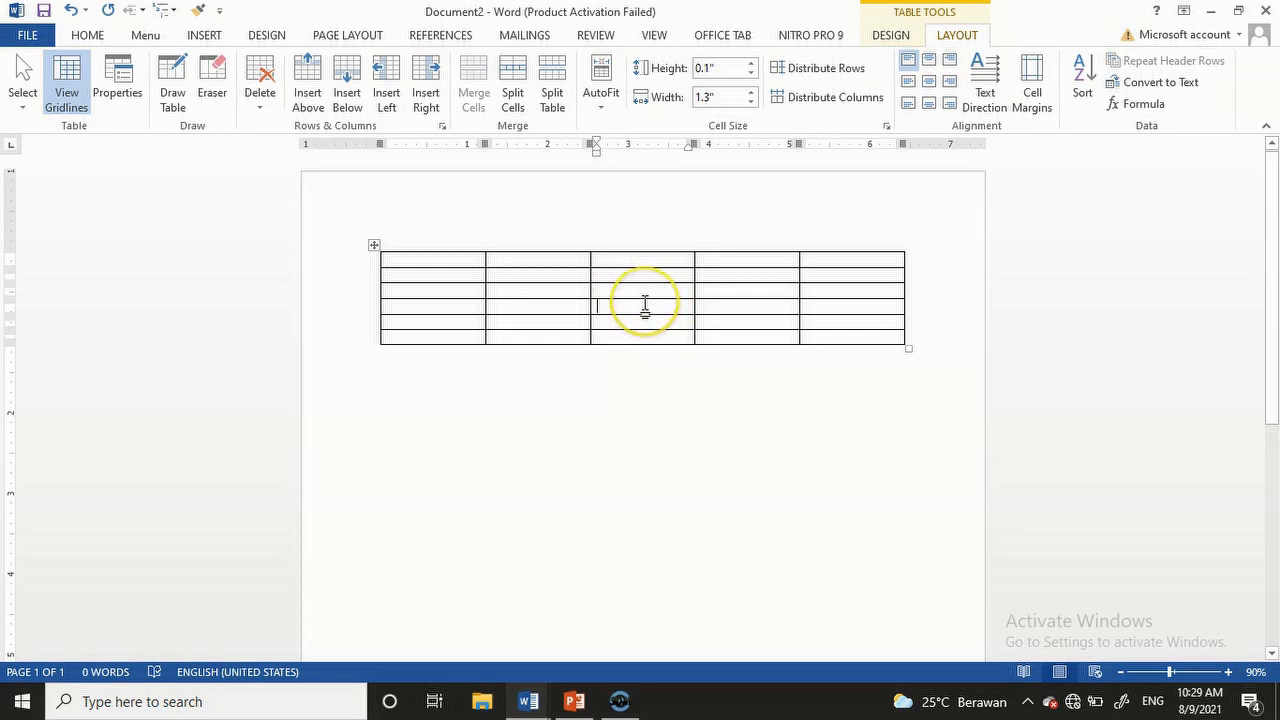
{"action": "left_click", "coordinate": [645, 493]}
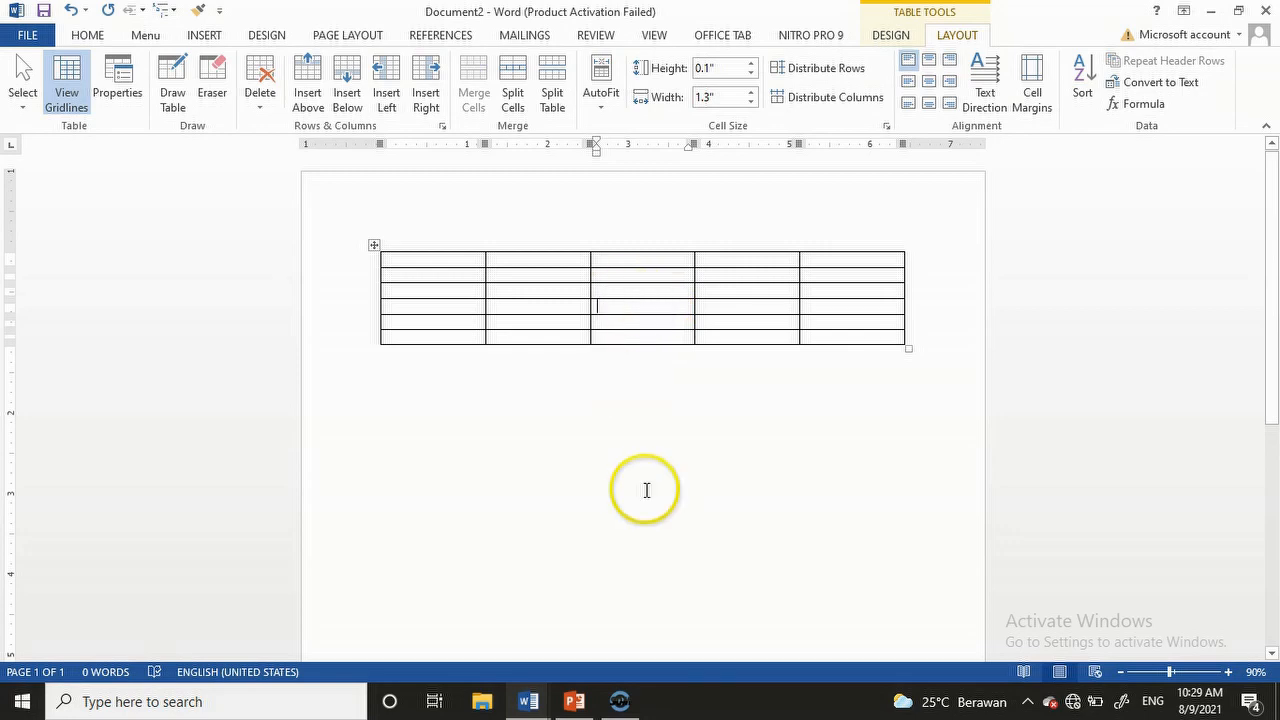
{"action": "left_click", "coordinate": [624, 704]}
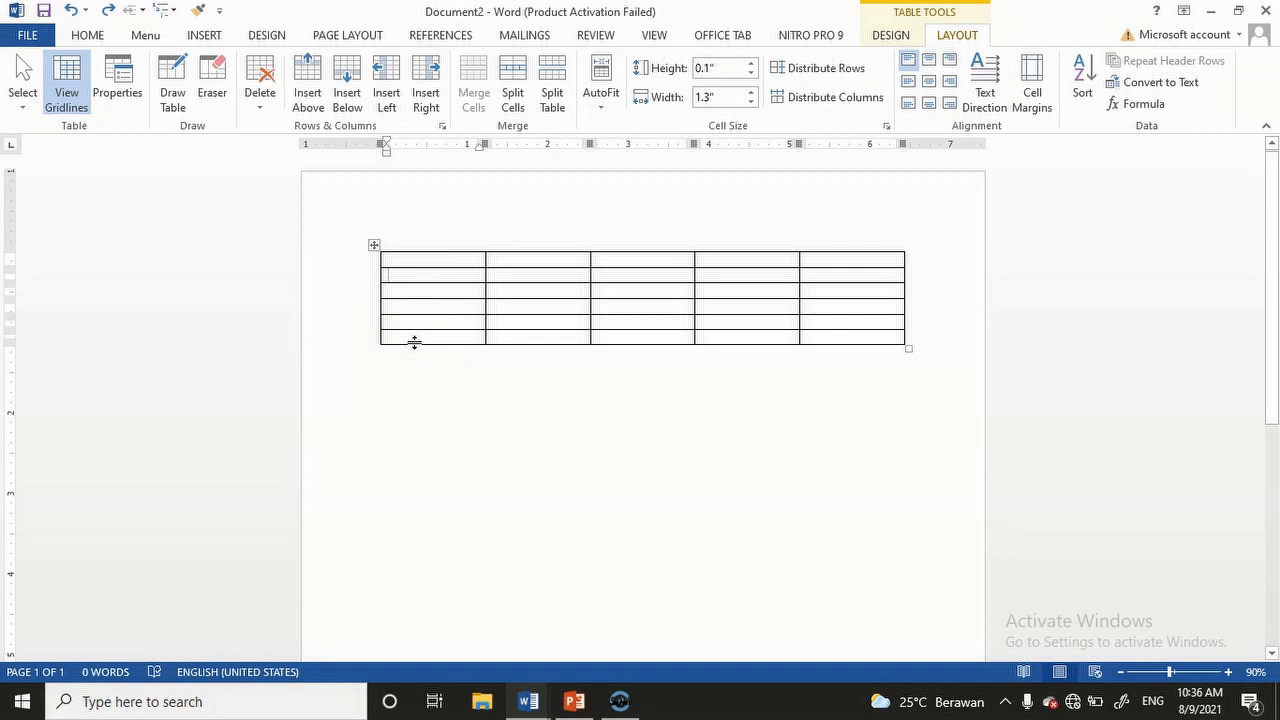
Step: Delete the first cell of the table's first row with the Shift cells left option
{"action": "left_click", "coordinate": [447, 264]}
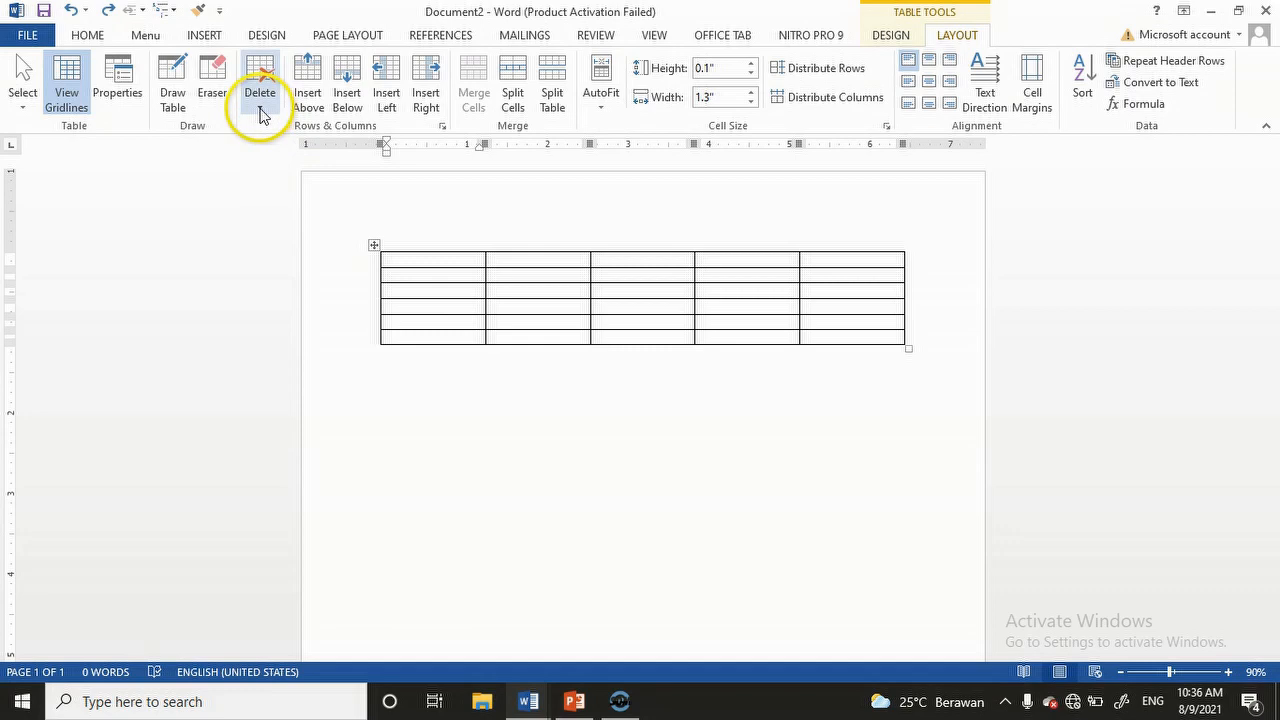
{"action": "left_click", "coordinate": [88, 36]}
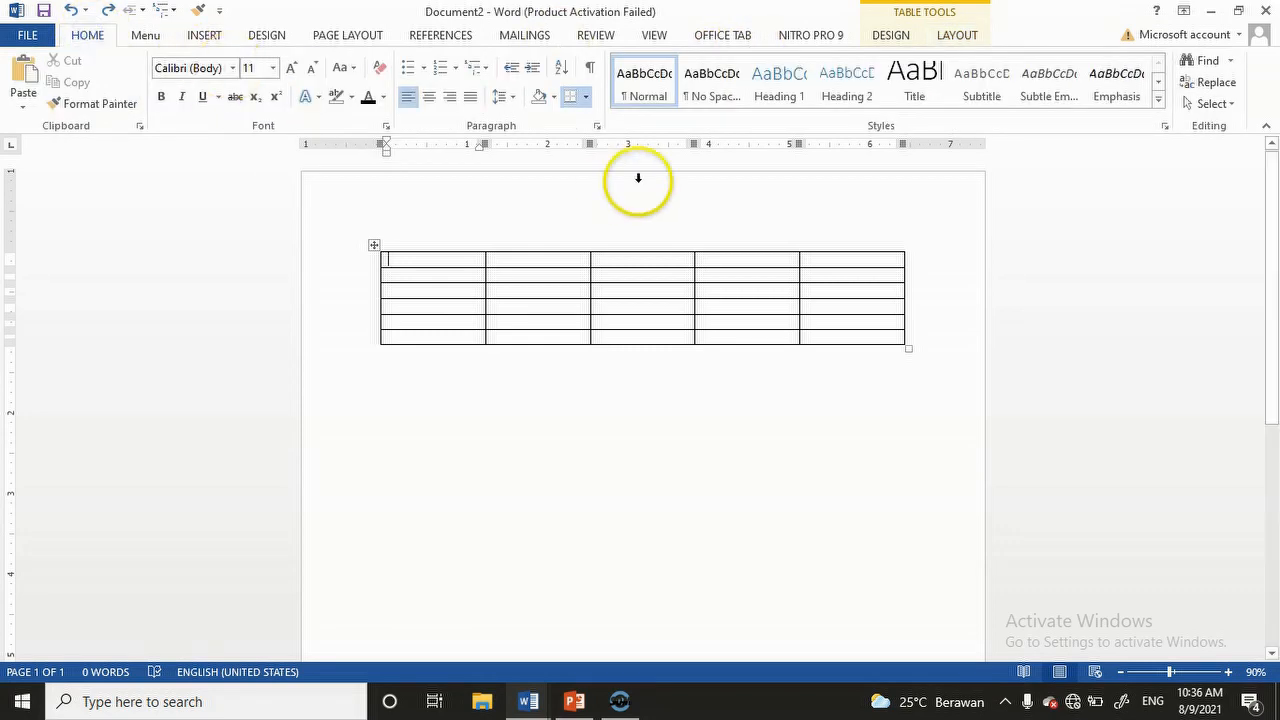
{"action": "left_click", "coordinate": [968, 36]}
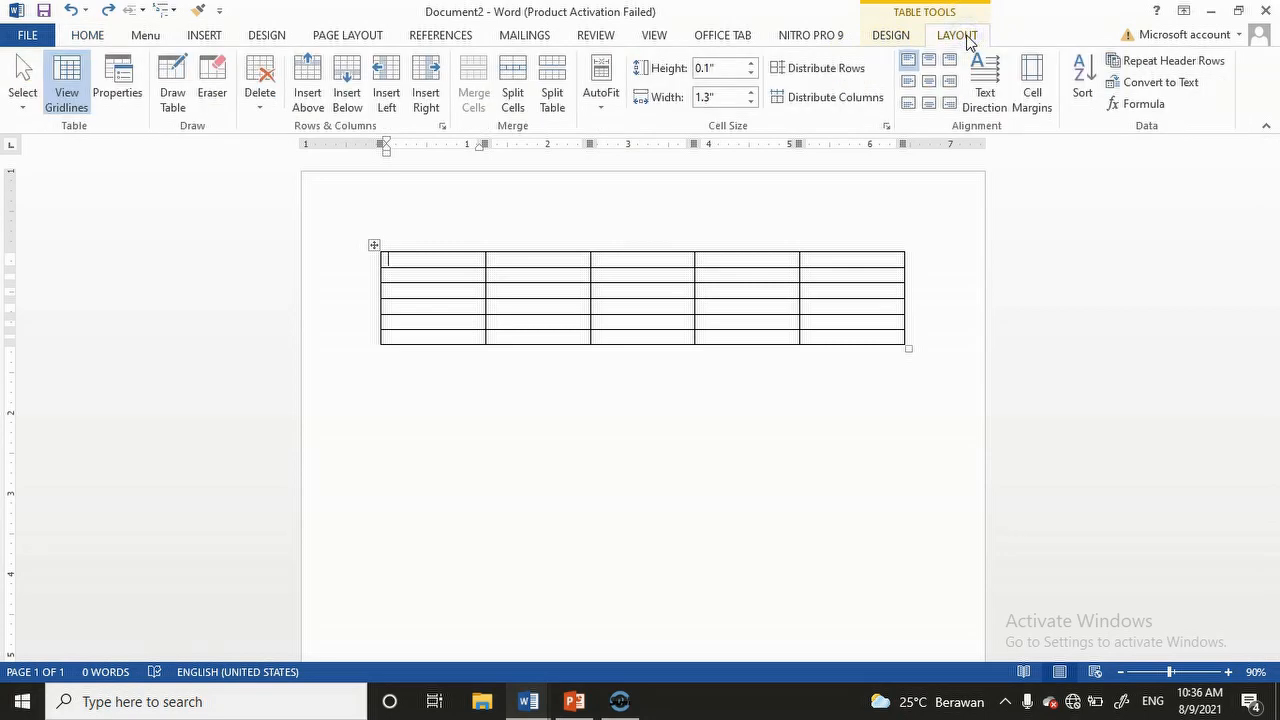
{"action": "left_click", "coordinate": [260, 110]}
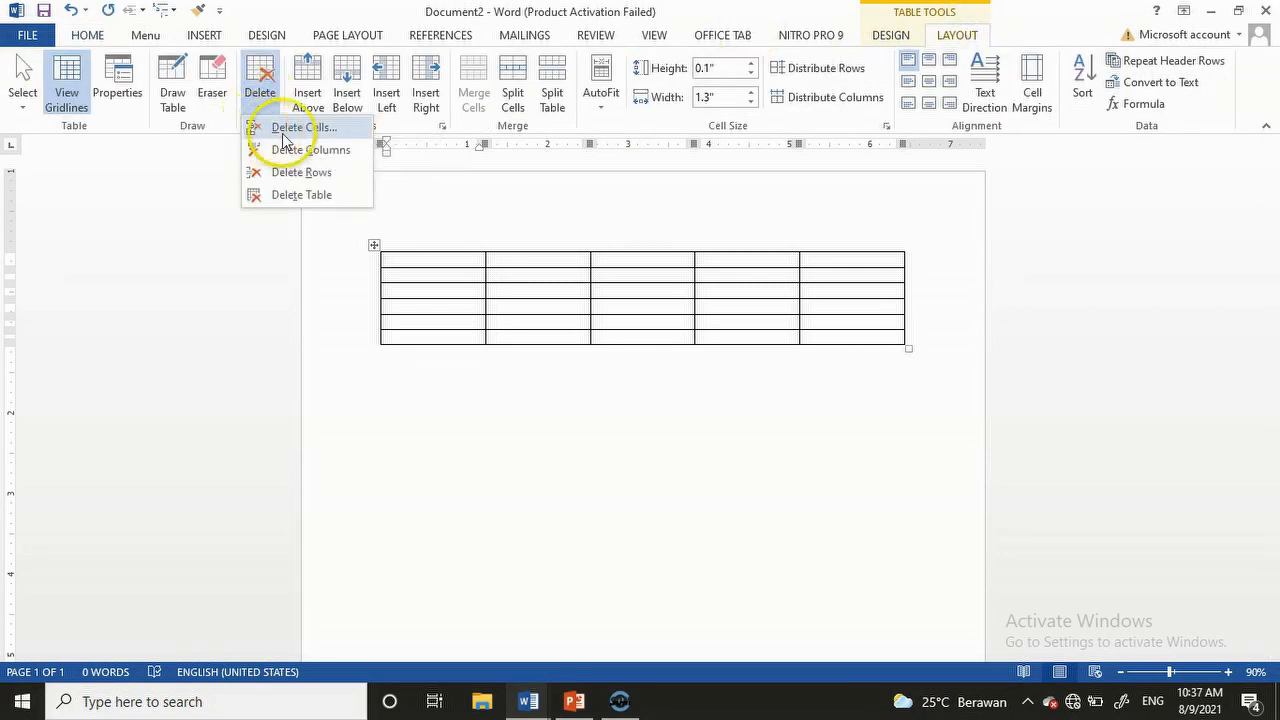
{"action": "left_click", "coordinate": [300, 128]}
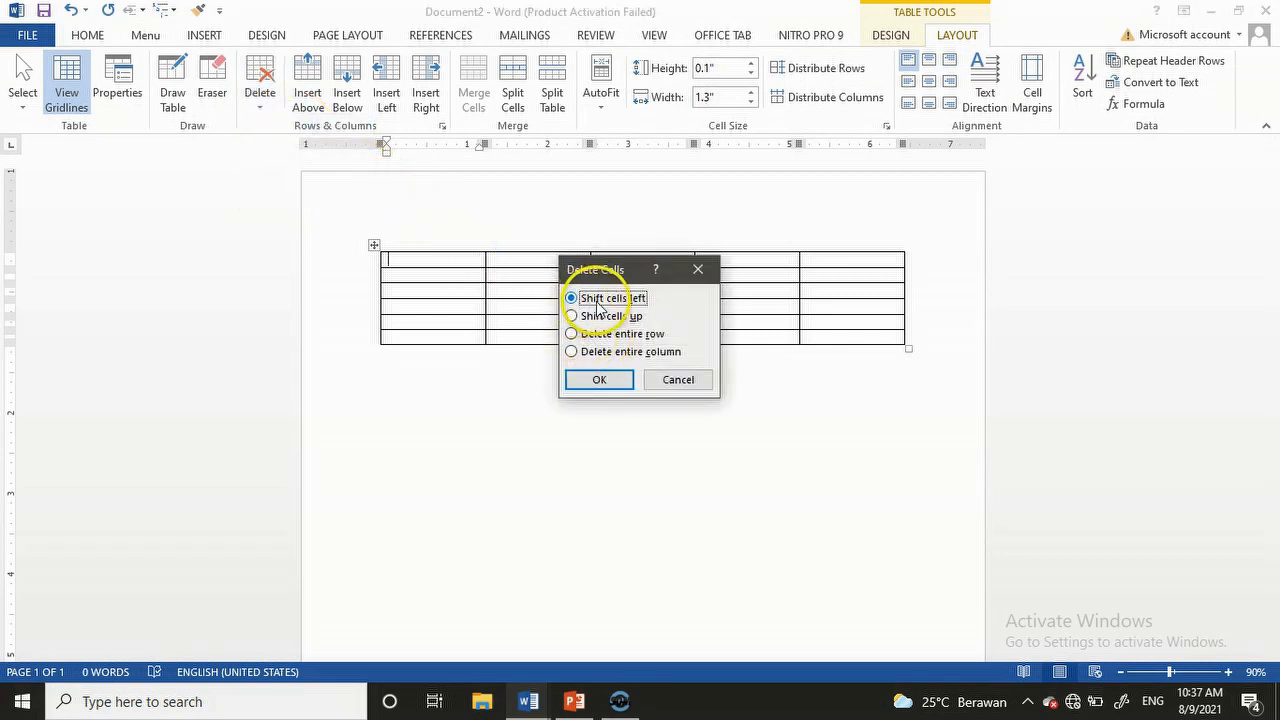
{"action": "left_click", "coordinate": [598, 379]}
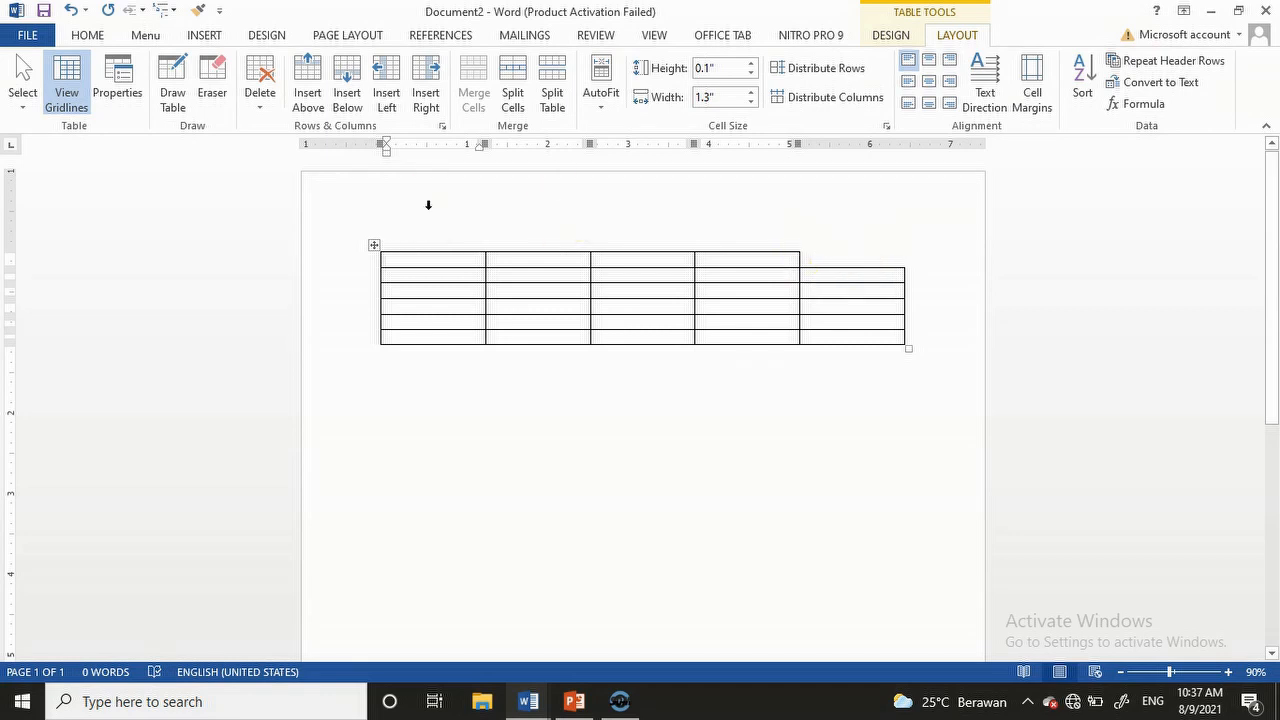
Step: Delete the table's first column and its first row
{"action": "left_click", "coordinate": [261, 112]}
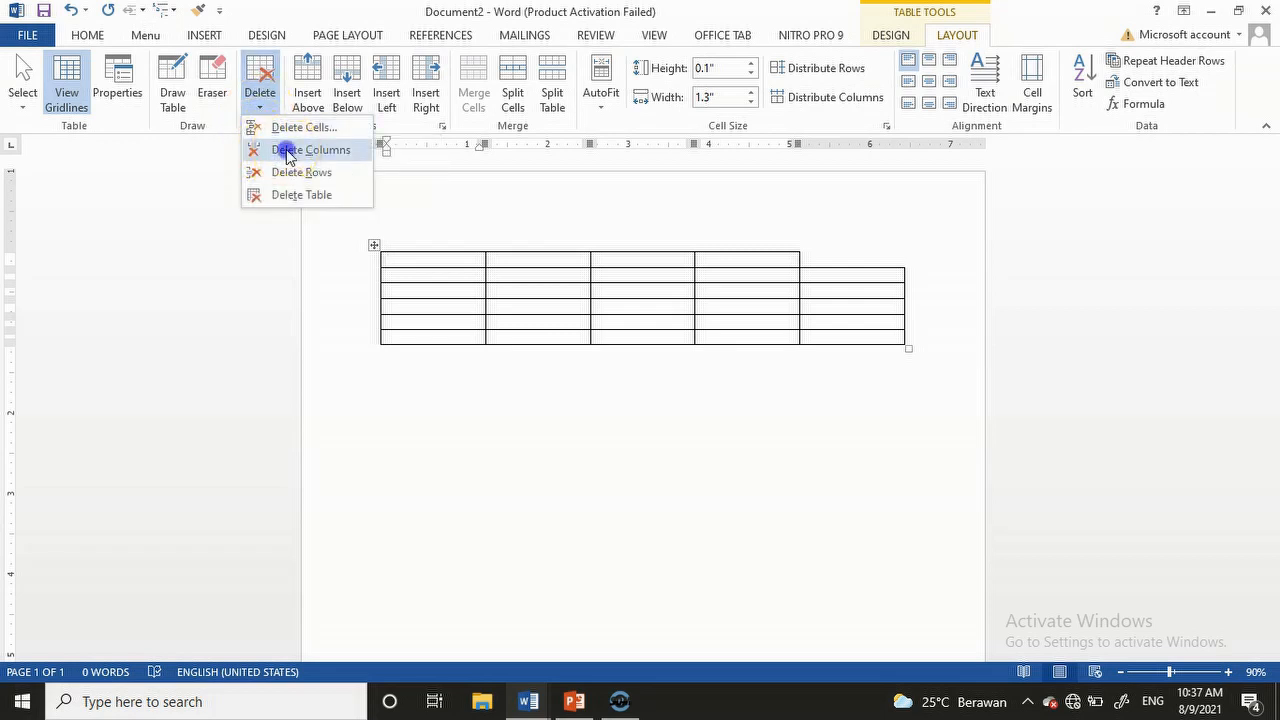
{"action": "left_click", "coordinate": [289, 155]}
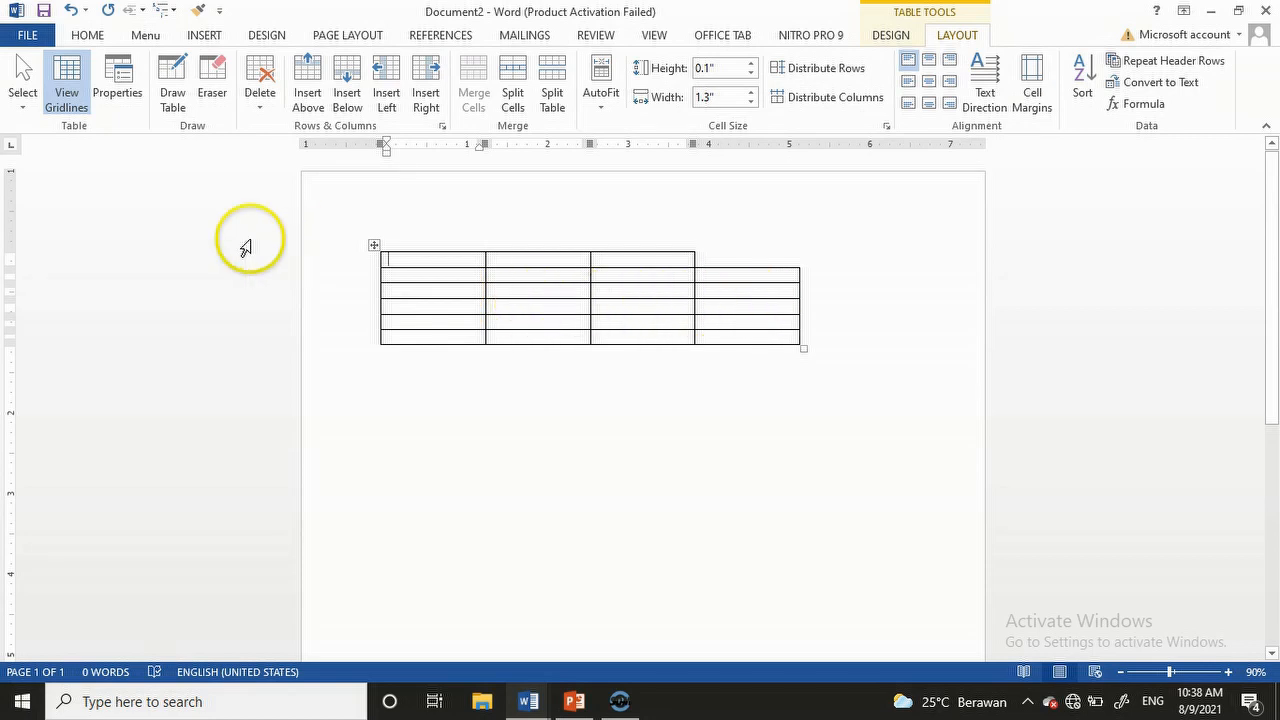
{"action": "left_click", "coordinate": [259, 110]}
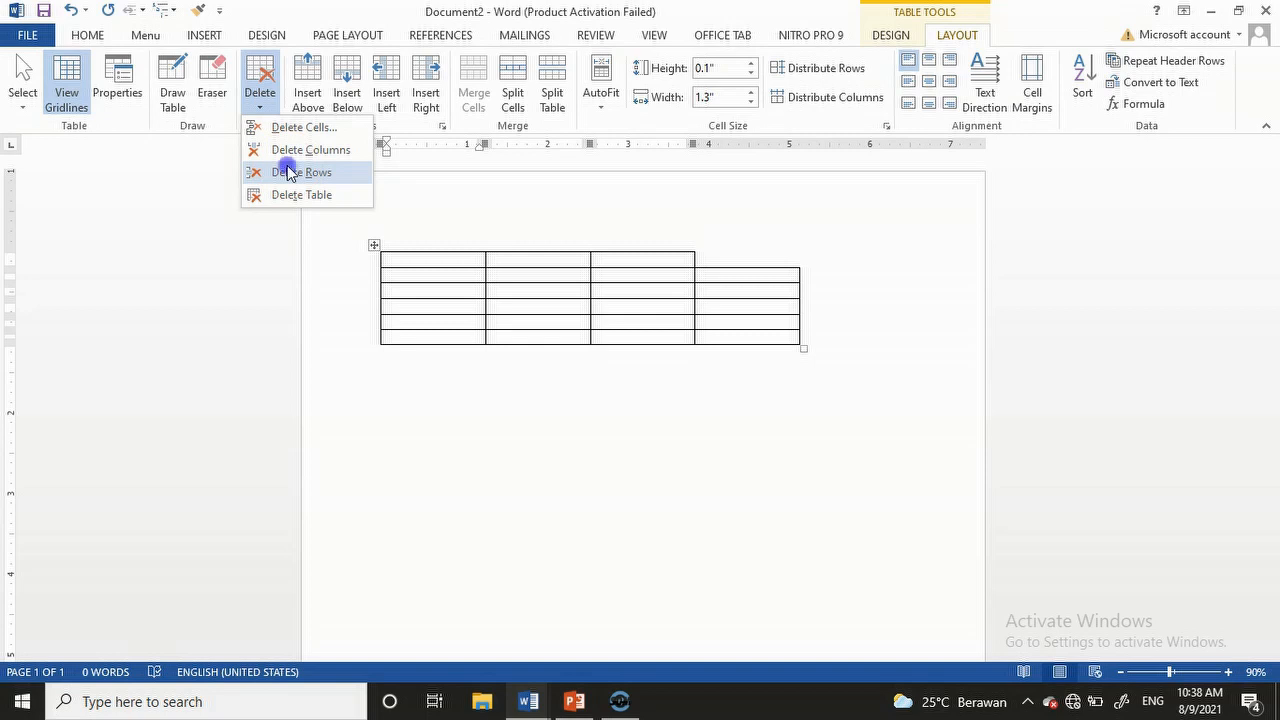
{"action": "left_click", "coordinate": [289, 173]}
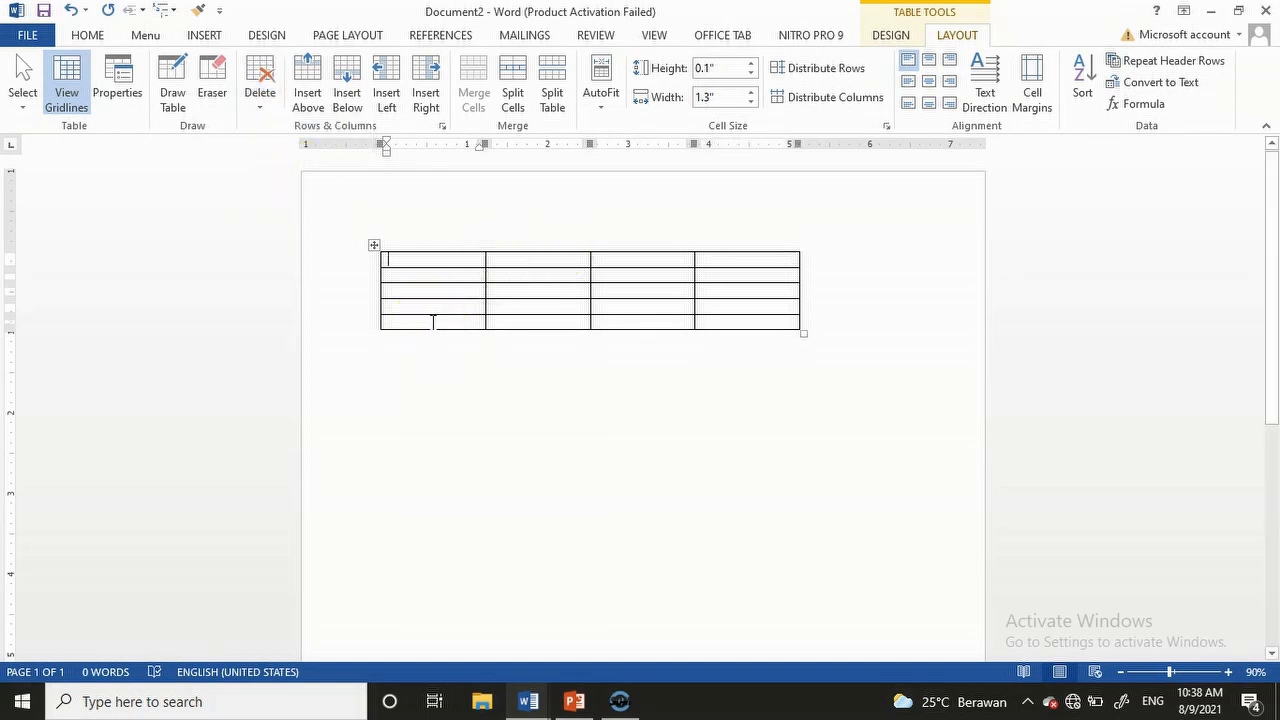
Step: Delete the entire table from the document
{"action": "left_click", "coordinate": [429, 288]}
{"action": "left_click", "coordinate": [262, 104]}
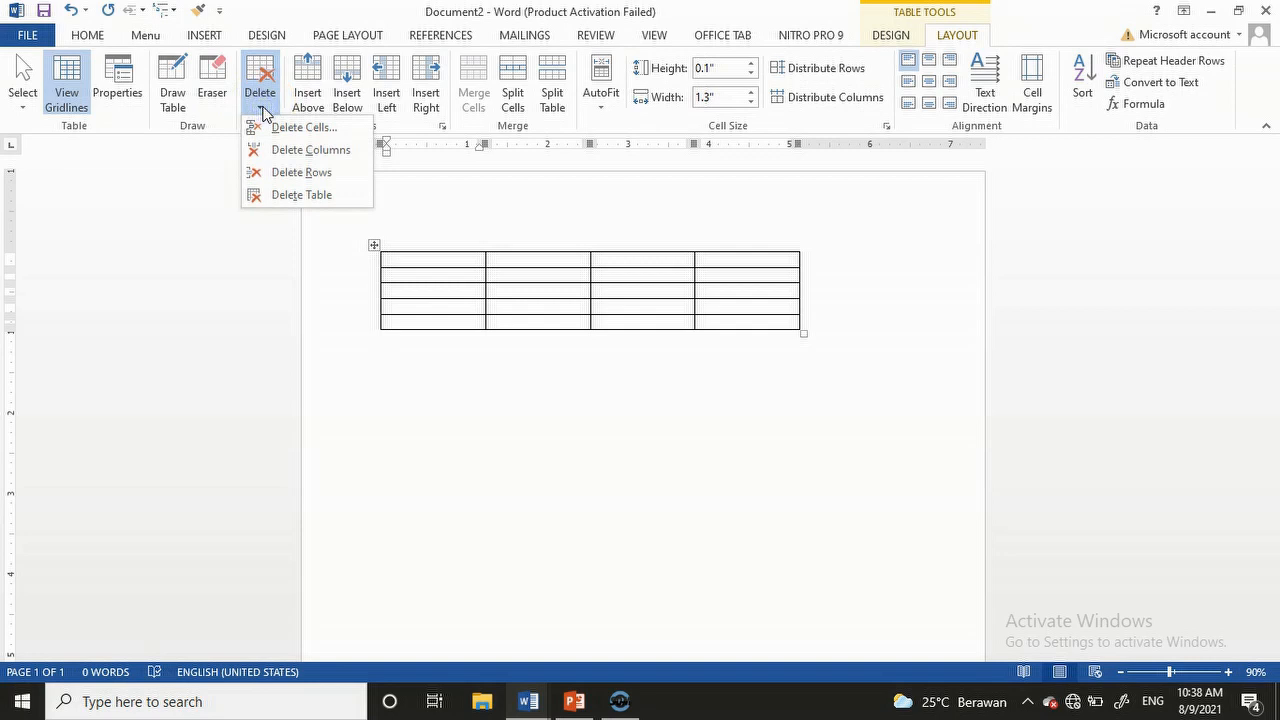
{"action": "left_click", "coordinate": [310, 198]}
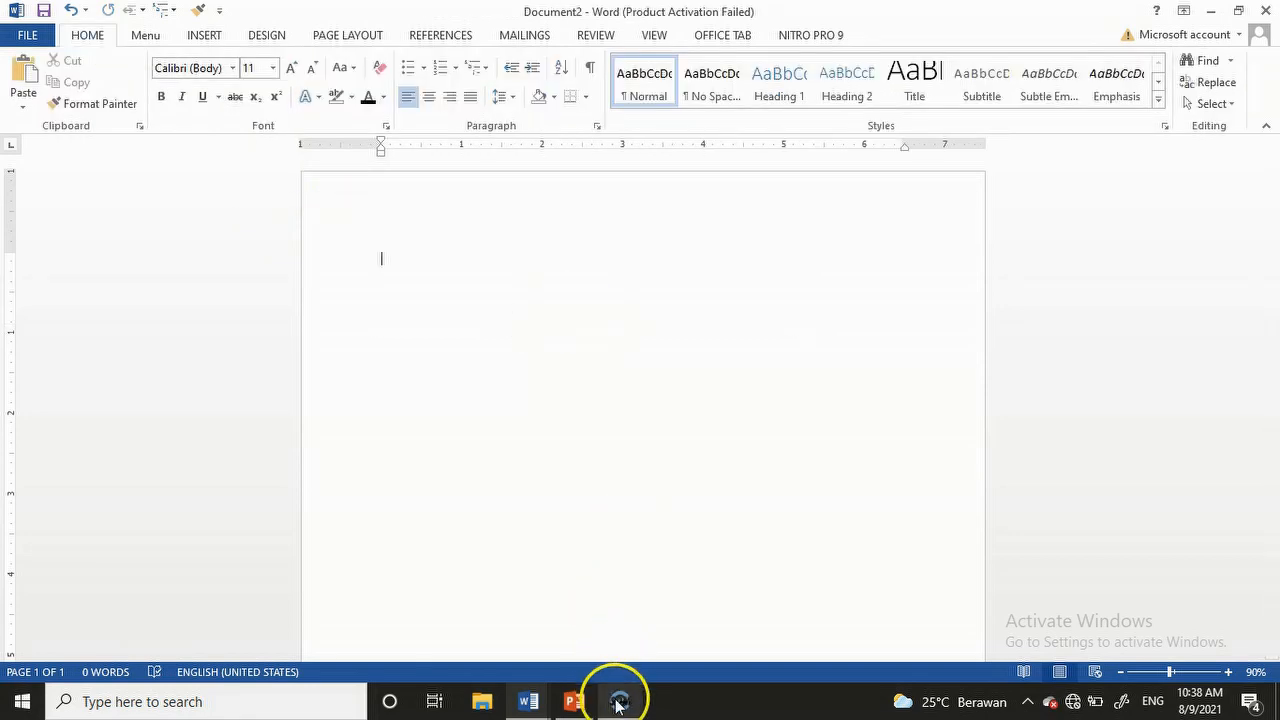
{"action": "left_click", "coordinate": [620, 700]}
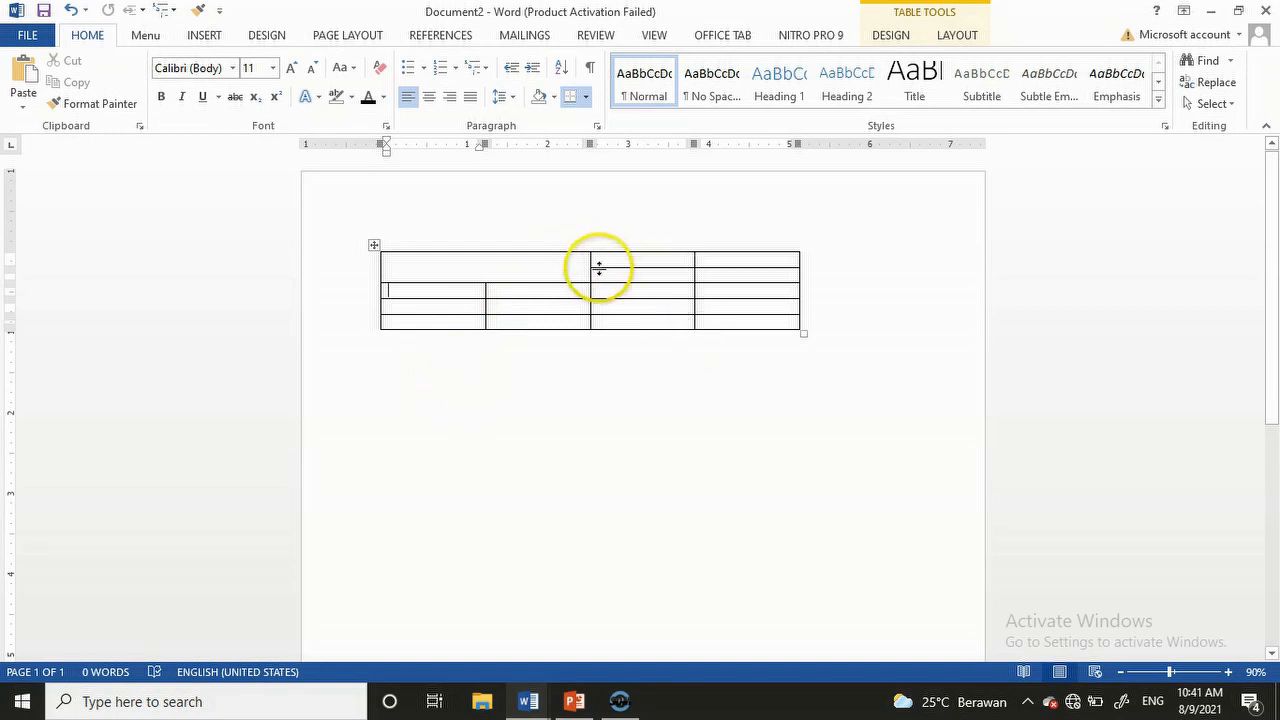
Step: Split the table's large merged cell at the start of the first two rows into 2 columns and 2 rows
{"action": "left_click", "coordinate": [527, 268]}
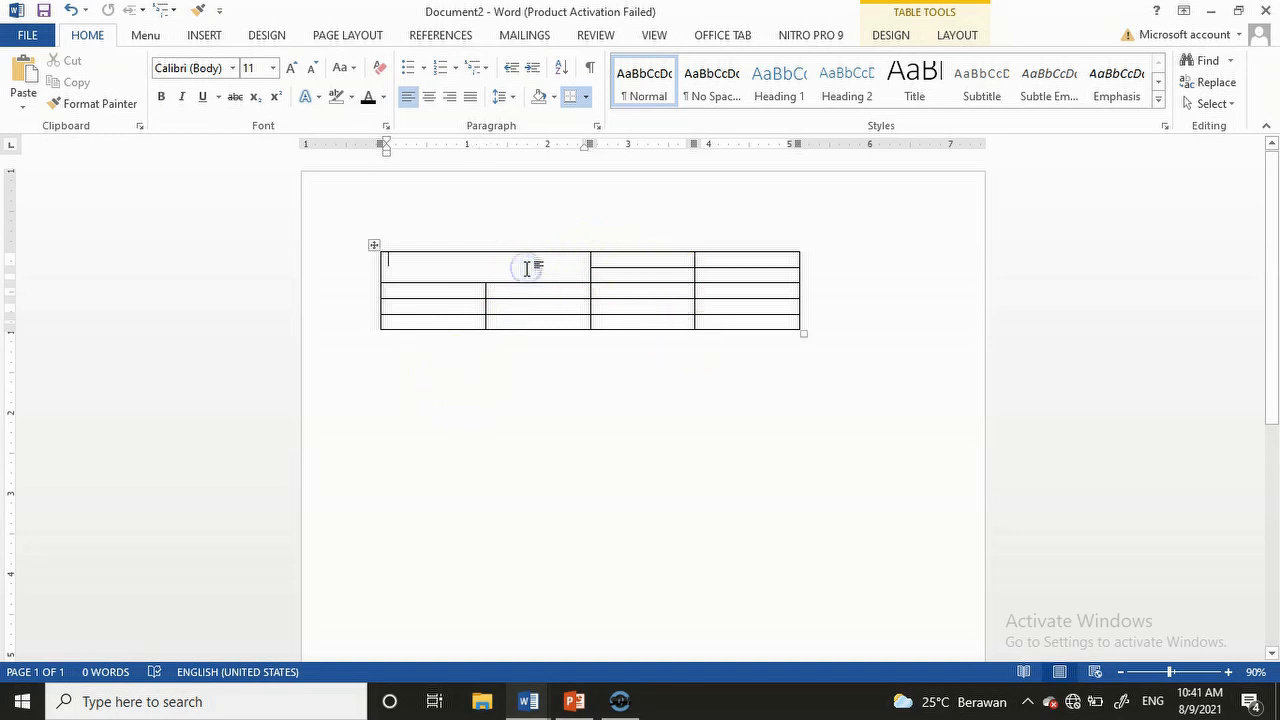
{"action": "left_click", "coordinate": [514, 263]}
{"action": "left_click", "coordinate": [488, 268]}
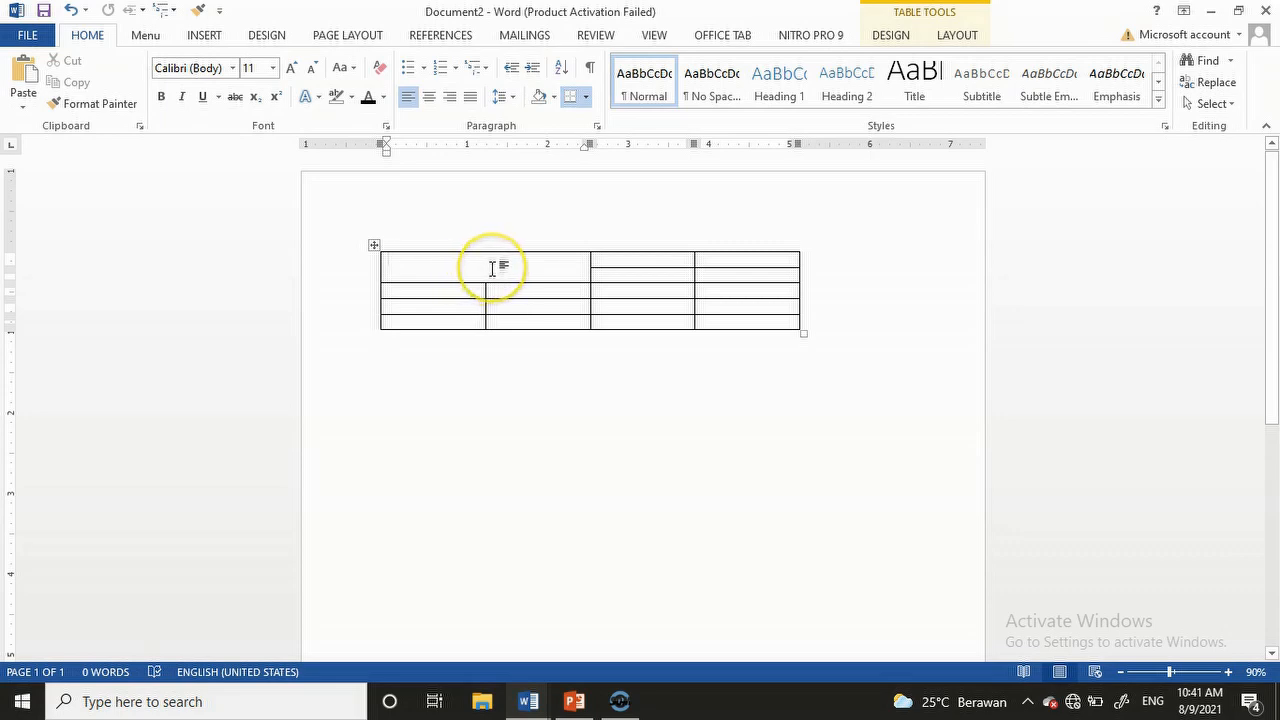
{"action": "left_click", "coordinate": [429, 271]}
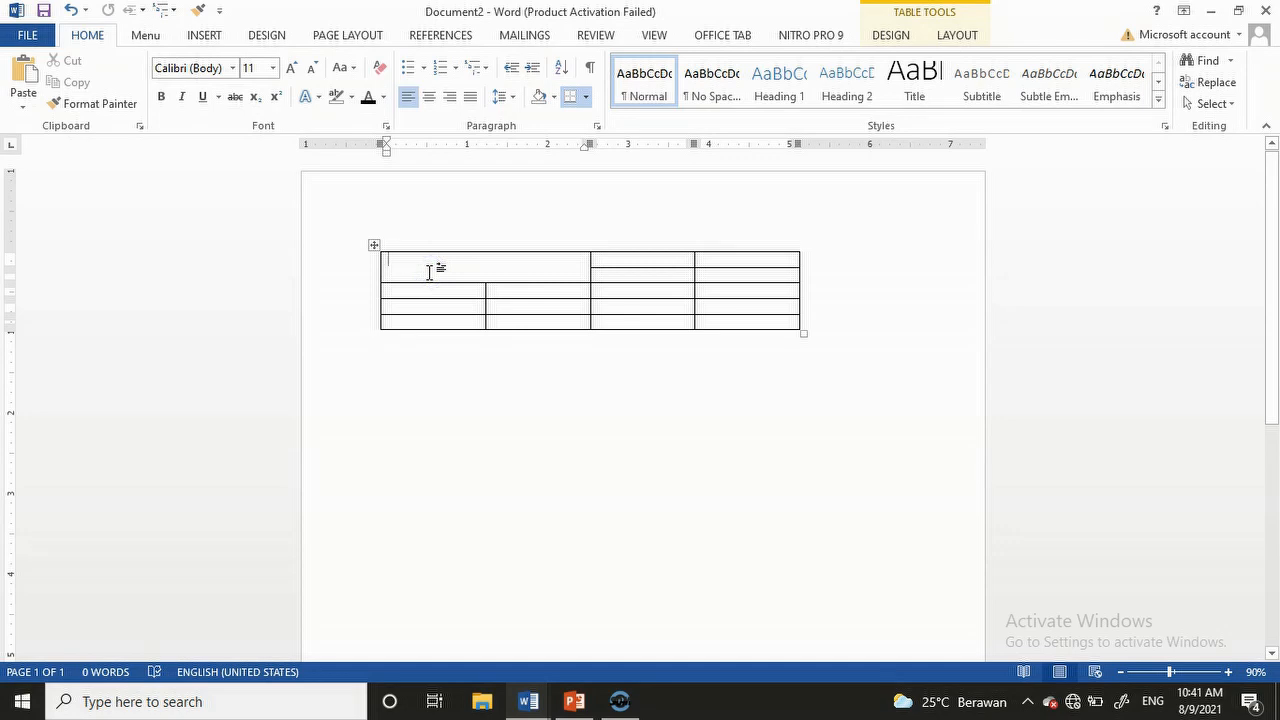
{"action": "left_click", "coordinate": [955, 35]}
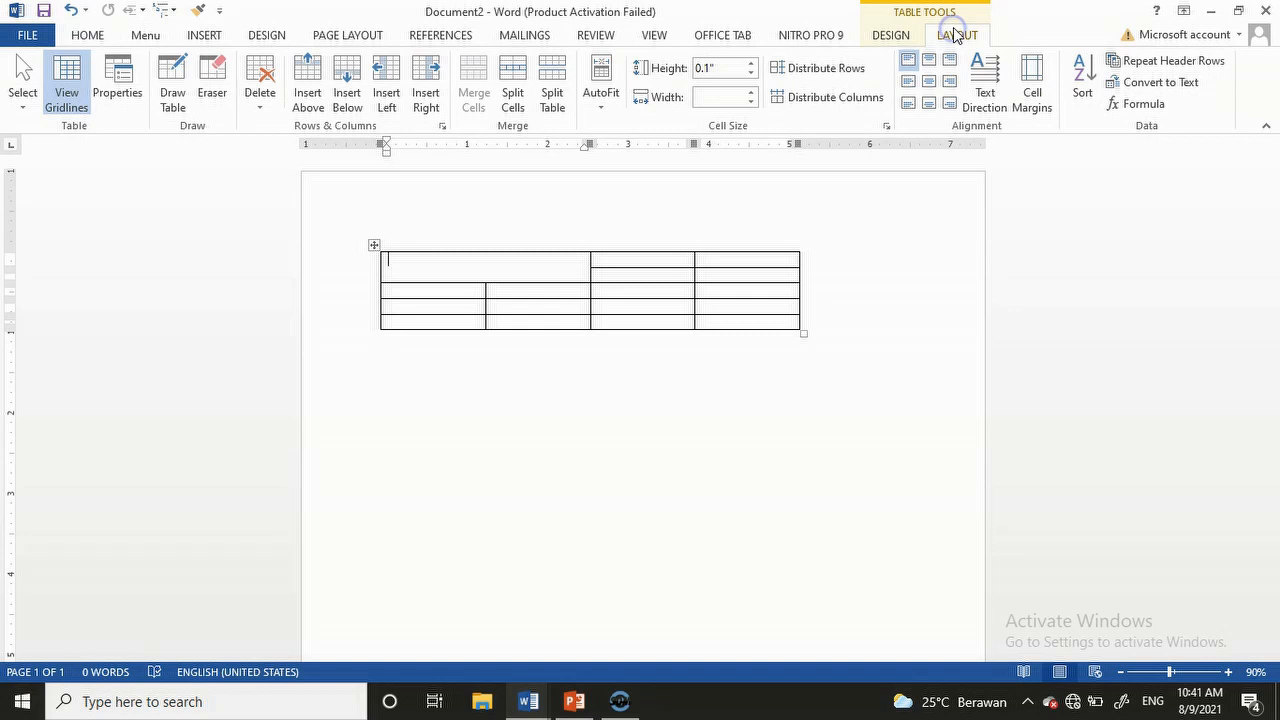
{"action": "left_click", "coordinate": [512, 100]}
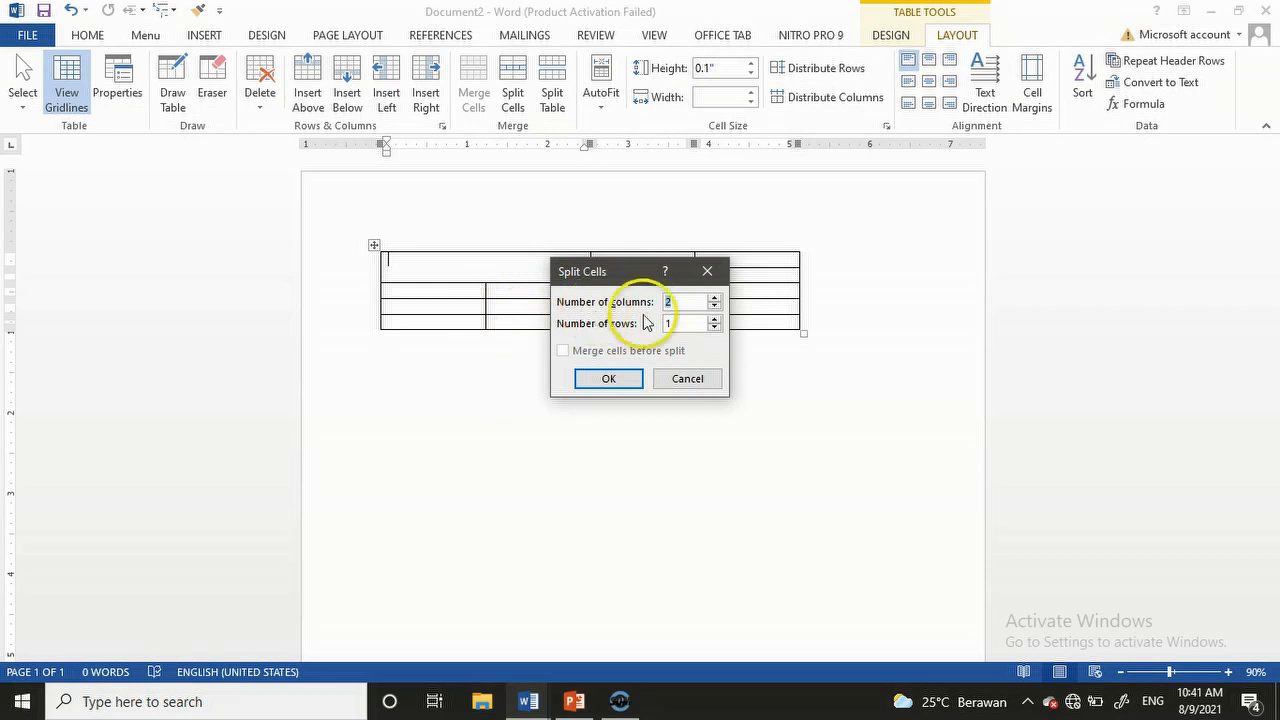
{"action": "left_click", "coordinate": [679, 302]}
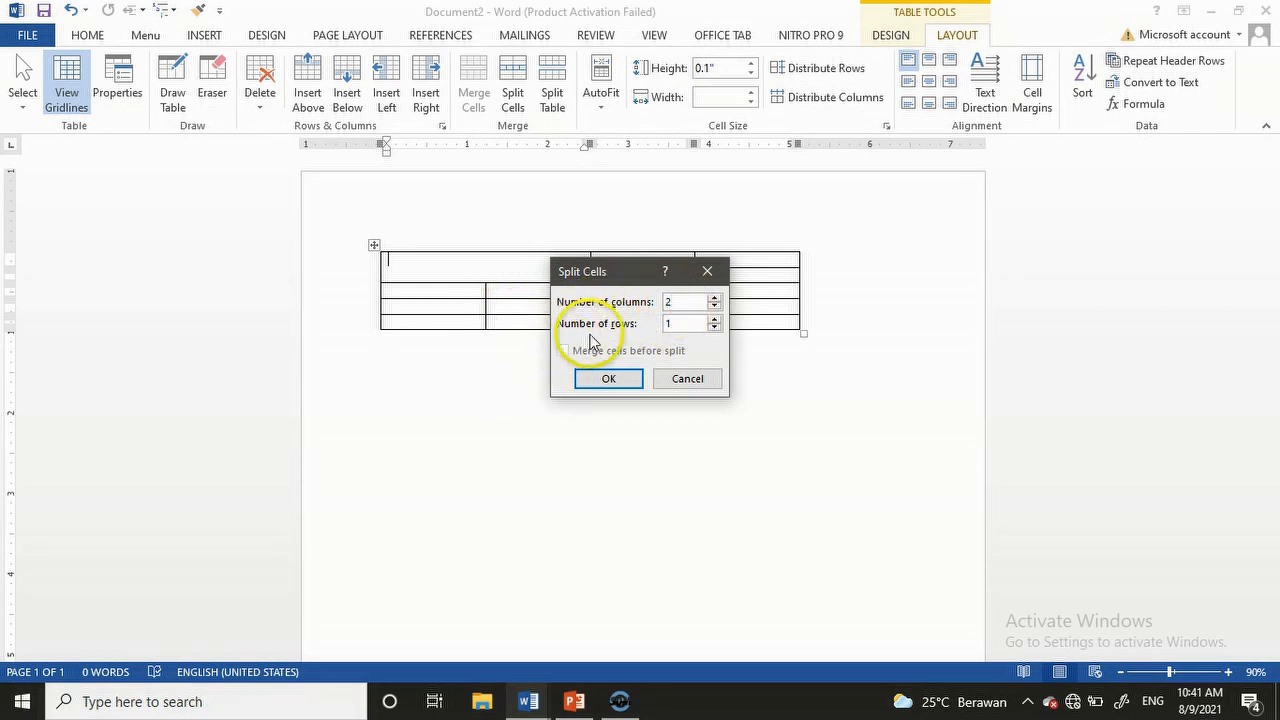
{"action": "left_click", "coordinate": [677, 323]}
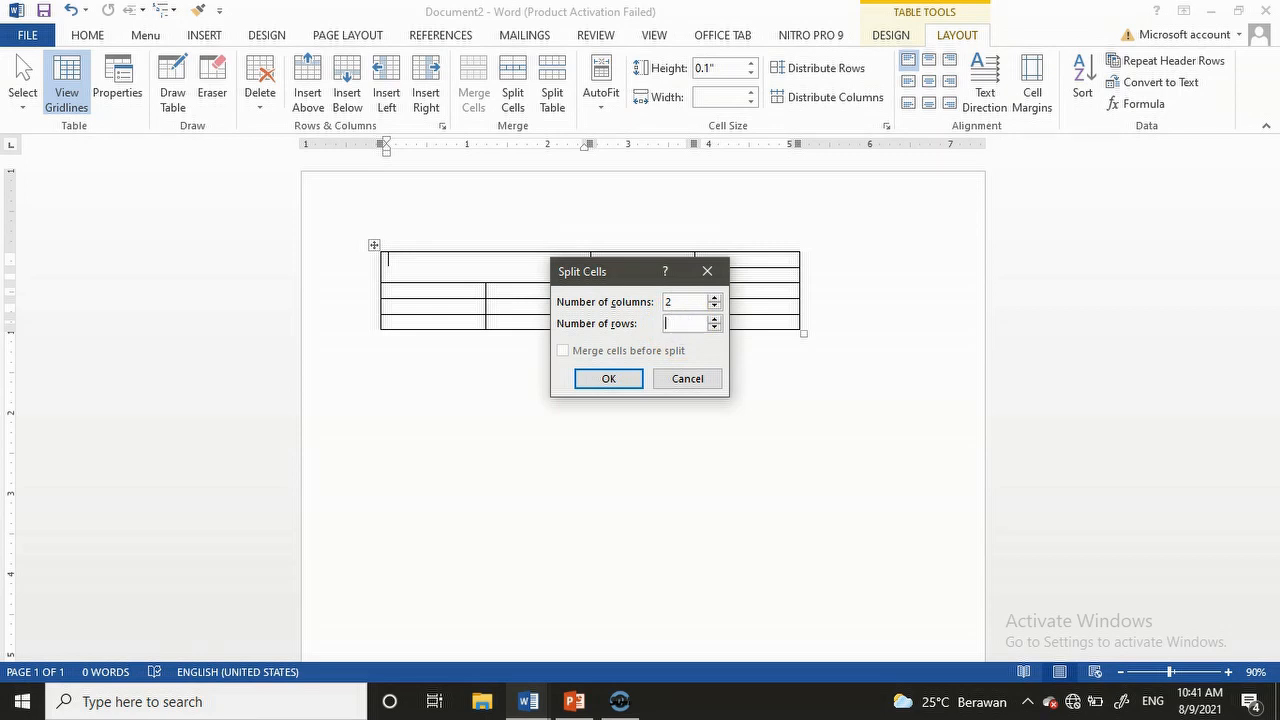
{"action": "left_click", "coordinate": [608, 380]}
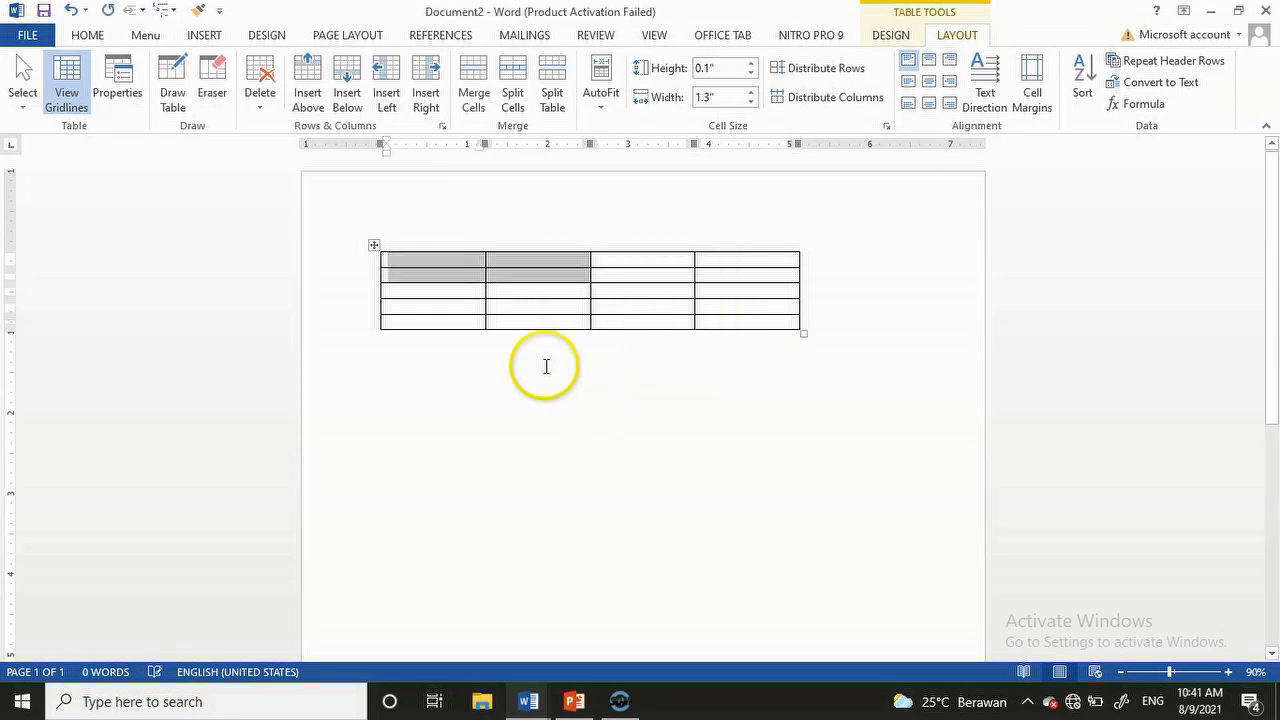
{"action": "left_click_drag", "start_coordinate": [418, 268], "coordinate": [535, 281]}
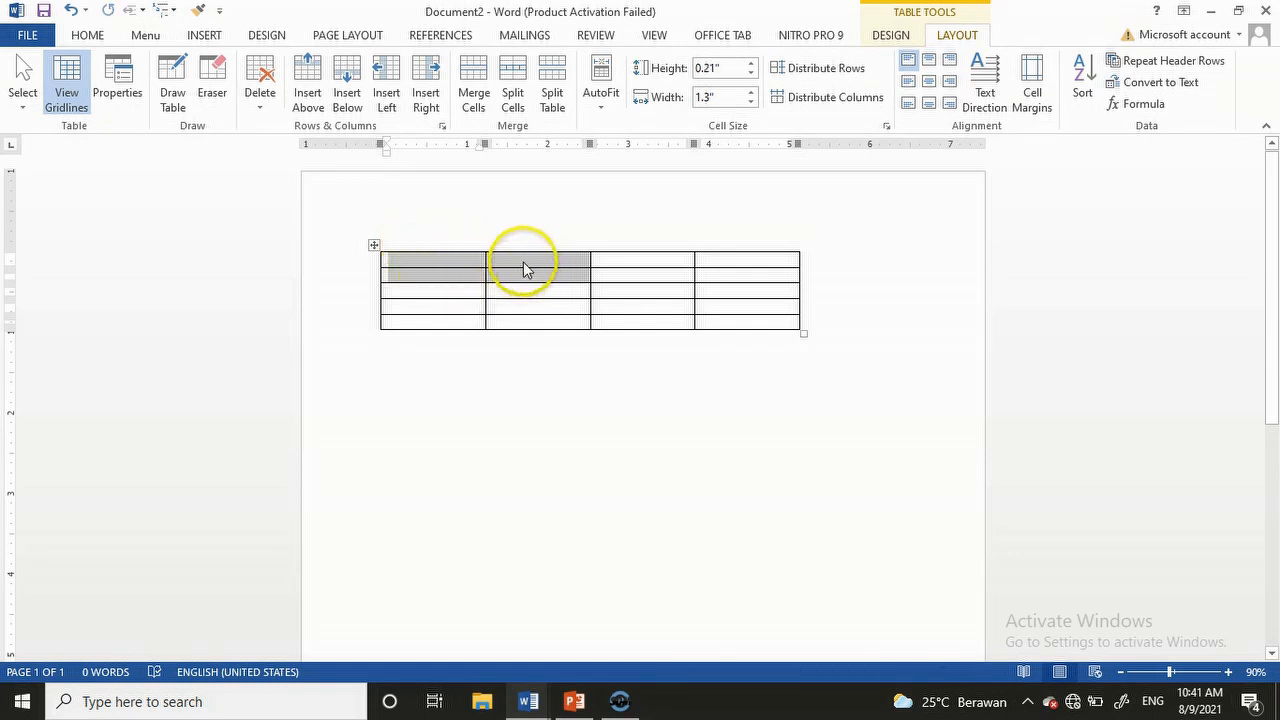
Step: Apply the grid table style with a black header and banded rows to the table, and switch it to the green, light blue and gray variants
{"action": "left_click", "coordinate": [460, 305]}
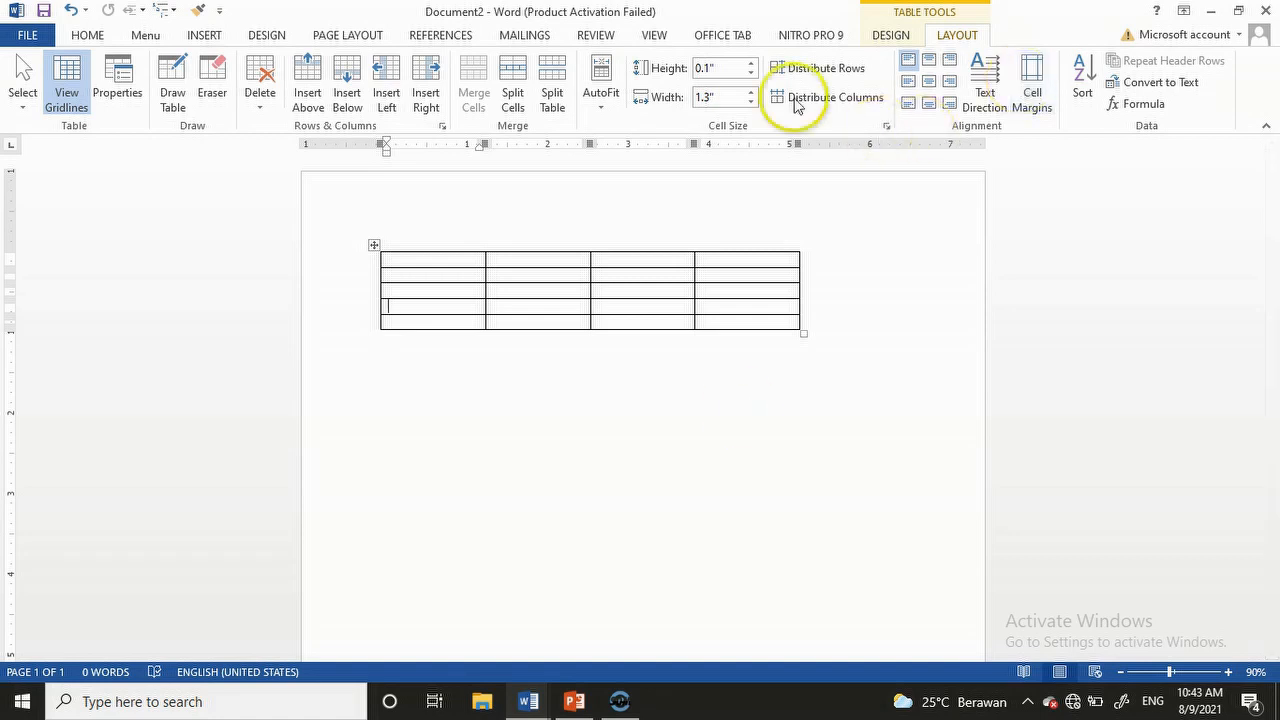
{"action": "left_click", "coordinate": [888, 40]}
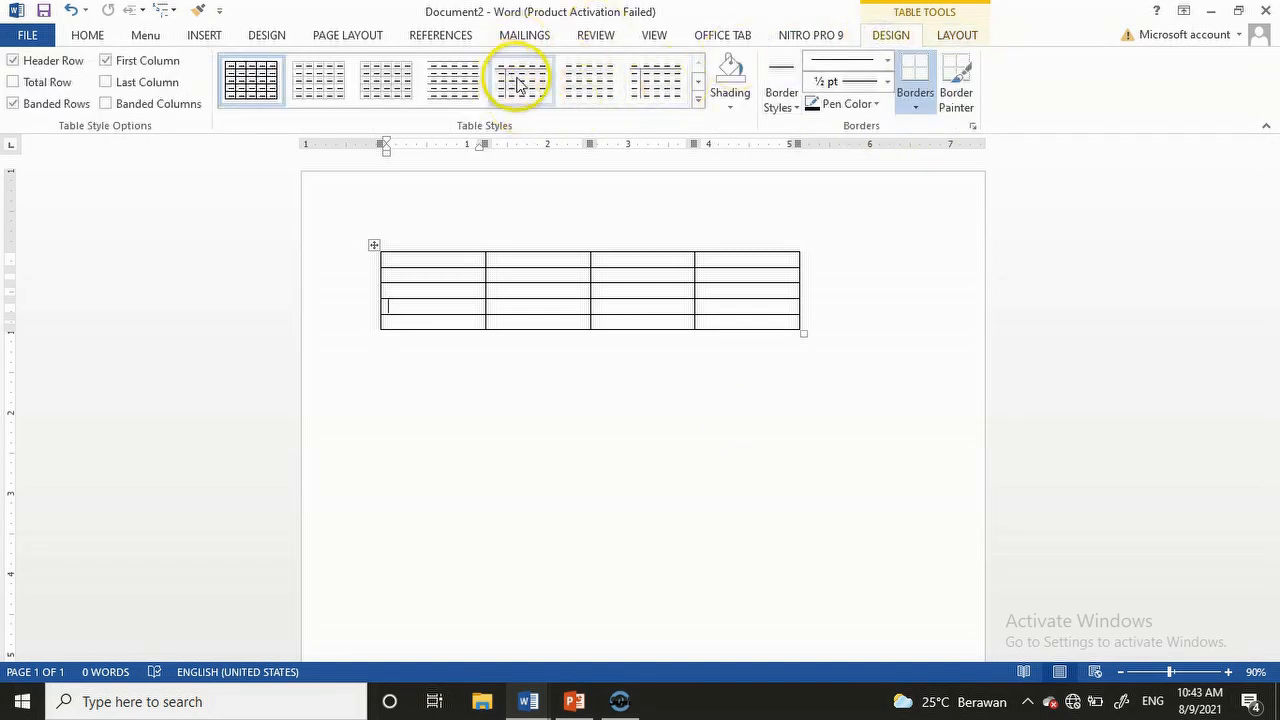
{"action": "left_click", "coordinate": [698, 100]}
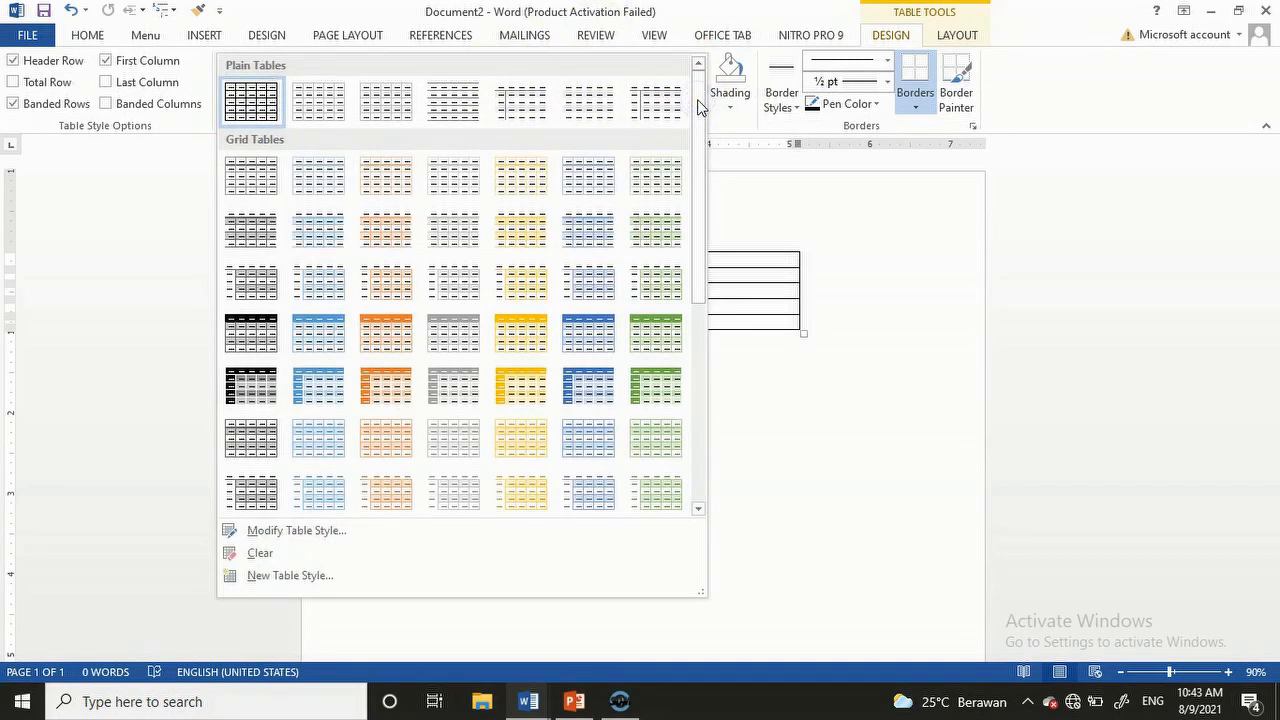
{"action": "left_click", "coordinate": [250, 338]}
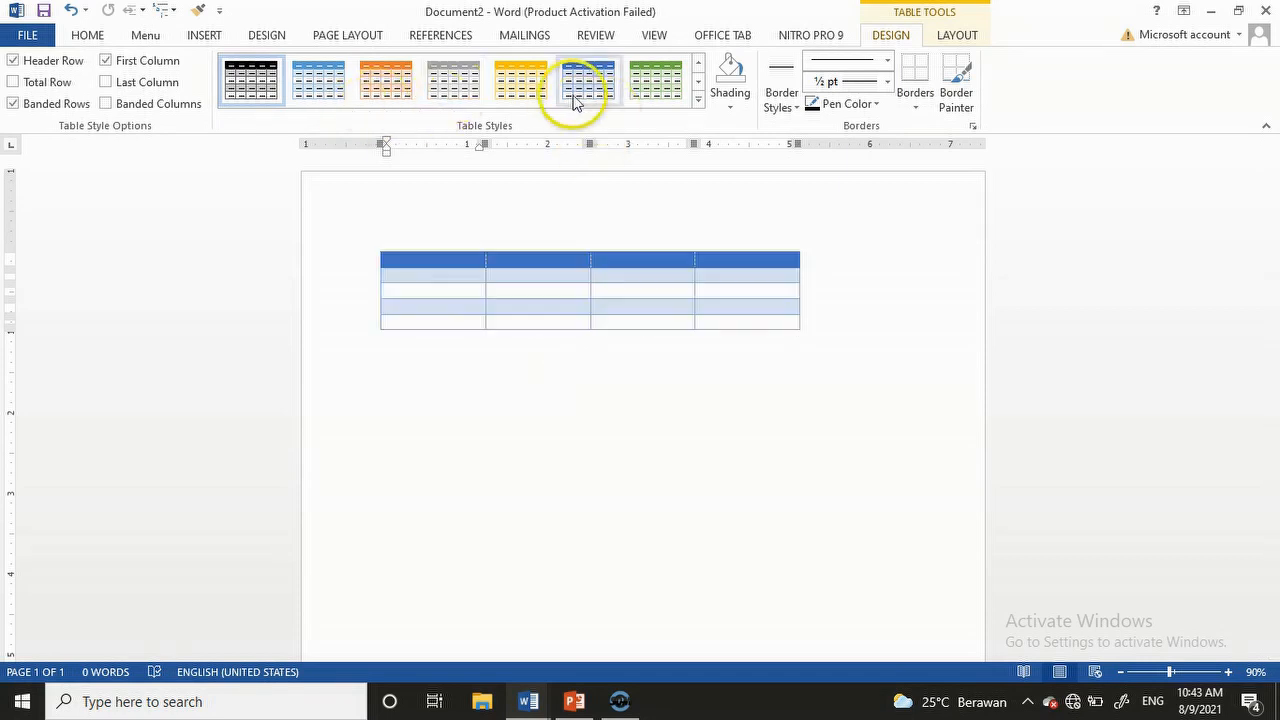
{"action": "left_click", "coordinate": [657, 90]}
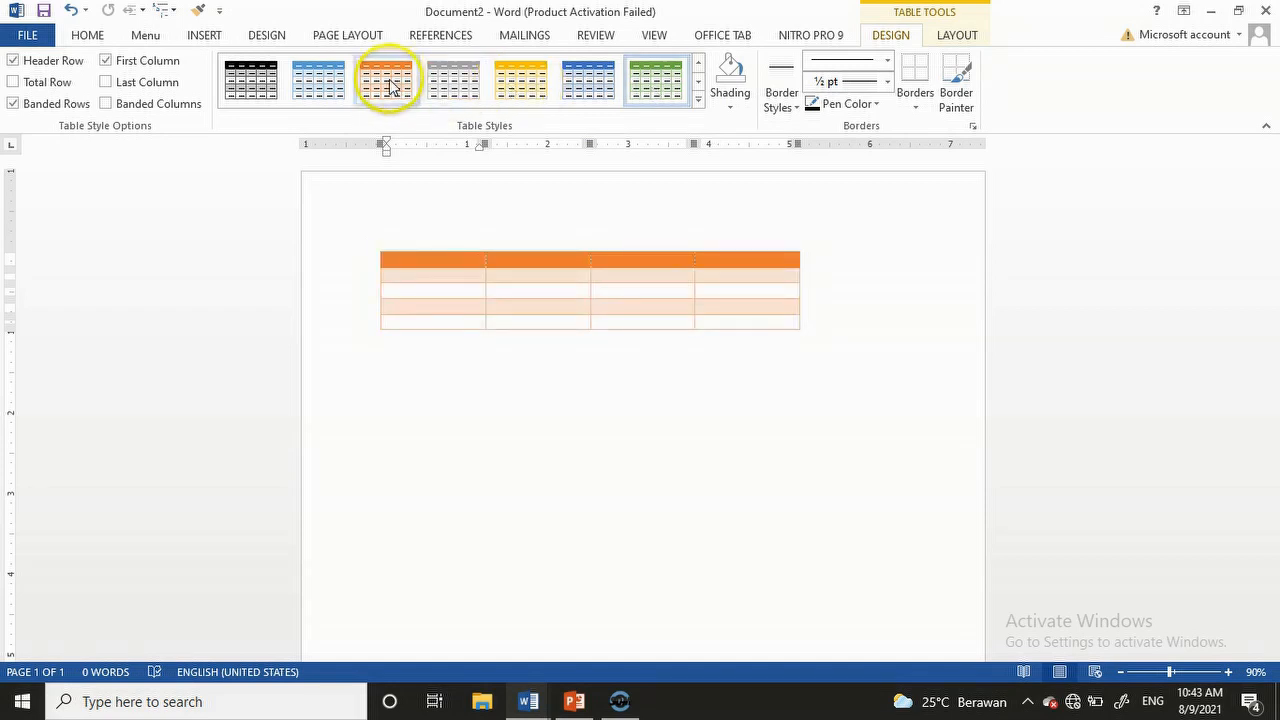
{"action": "left_click", "coordinate": [335, 88]}
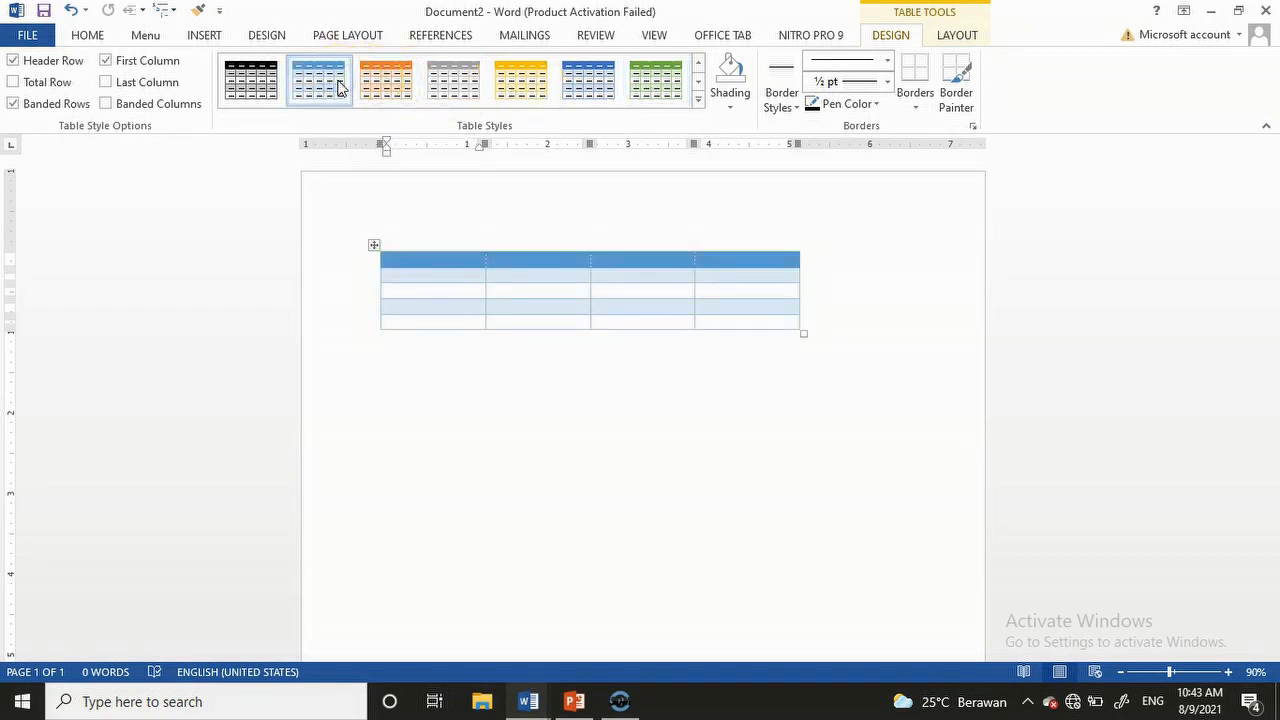
{"action": "left_click", "coordinate": [452, 87]}
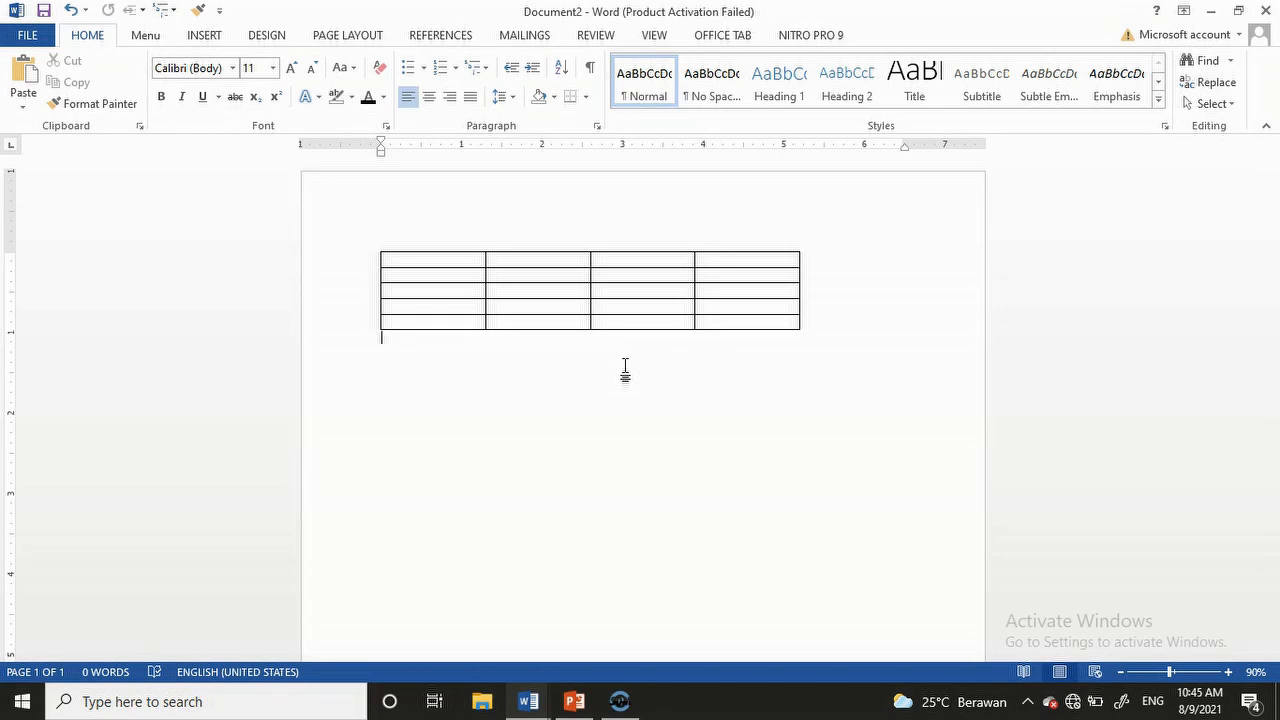
Step: Shade the first four cells of the table's first column with the Dk Vertical pattern, applied to Cell
{"action": "left_click", "coordinate": [422, 260]}
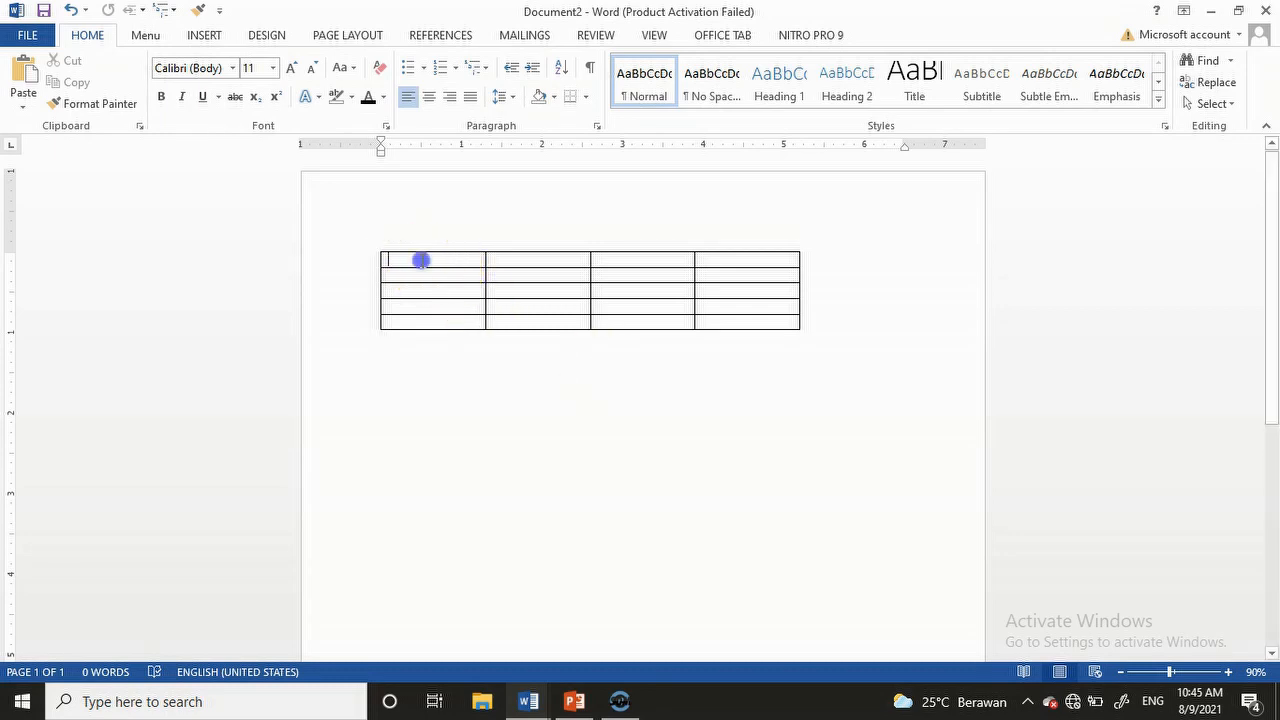
{"action": "left_click", "coordinate": [421, 260]}
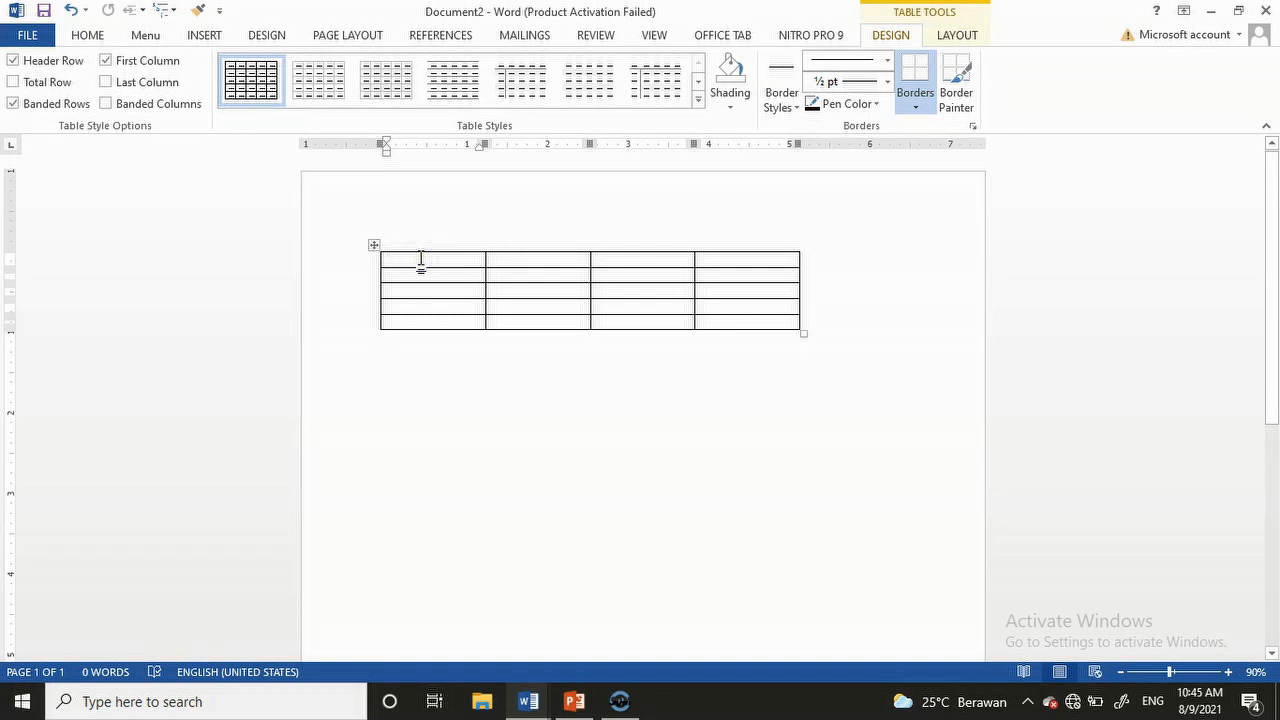
{"action": "mouse_move", "coordinate": [421, 260]}
{"action": "left_mouse_down"}
{"action": "mouse_move", "coordinate": [449, 283]}
{"action": "mouse_move", "coordinate": [443, 306]}
{"action": "left_mouse_up"}
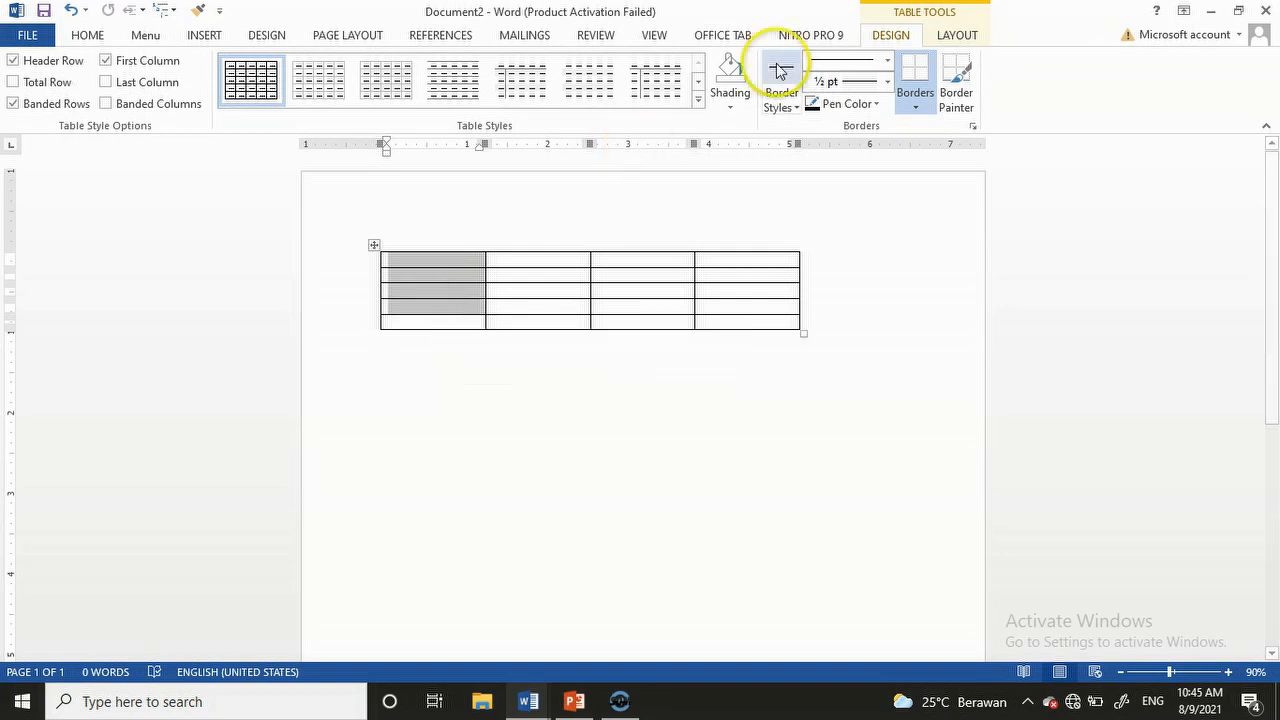
{"action": "left_click", "coordinate": [917, 108]}
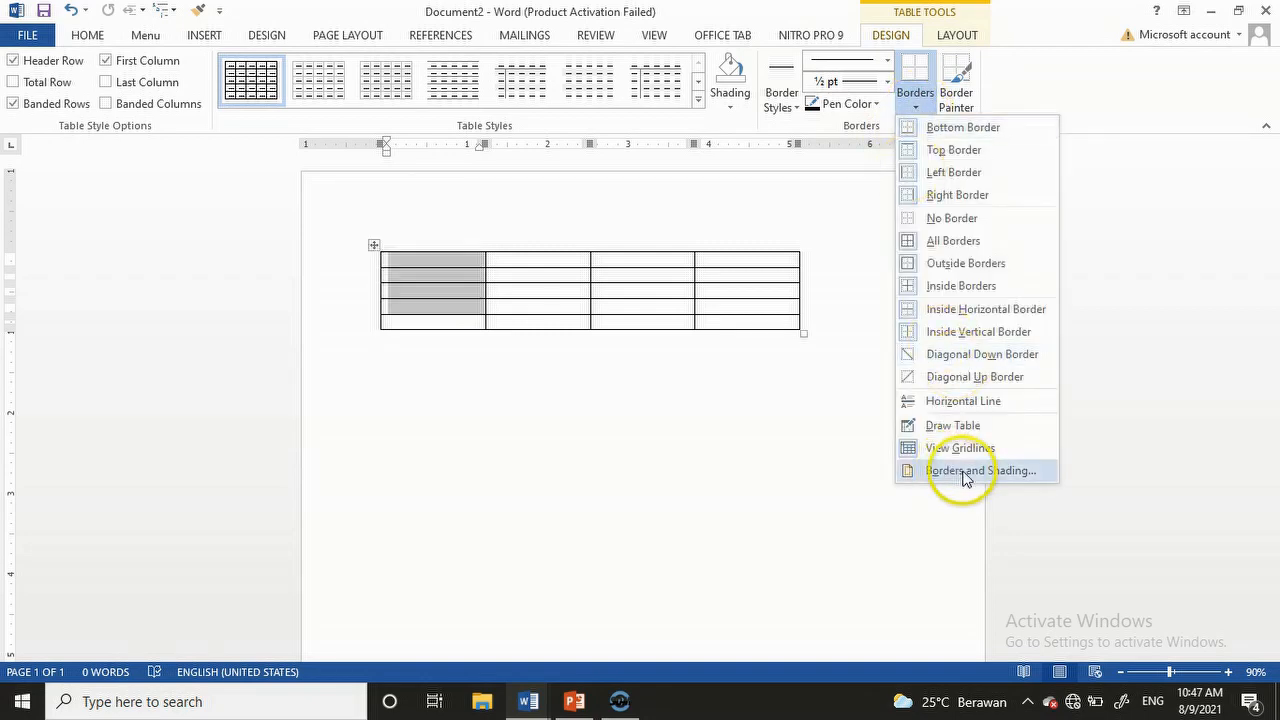
{"action": "left_click", "coordinate": [958, 470]}
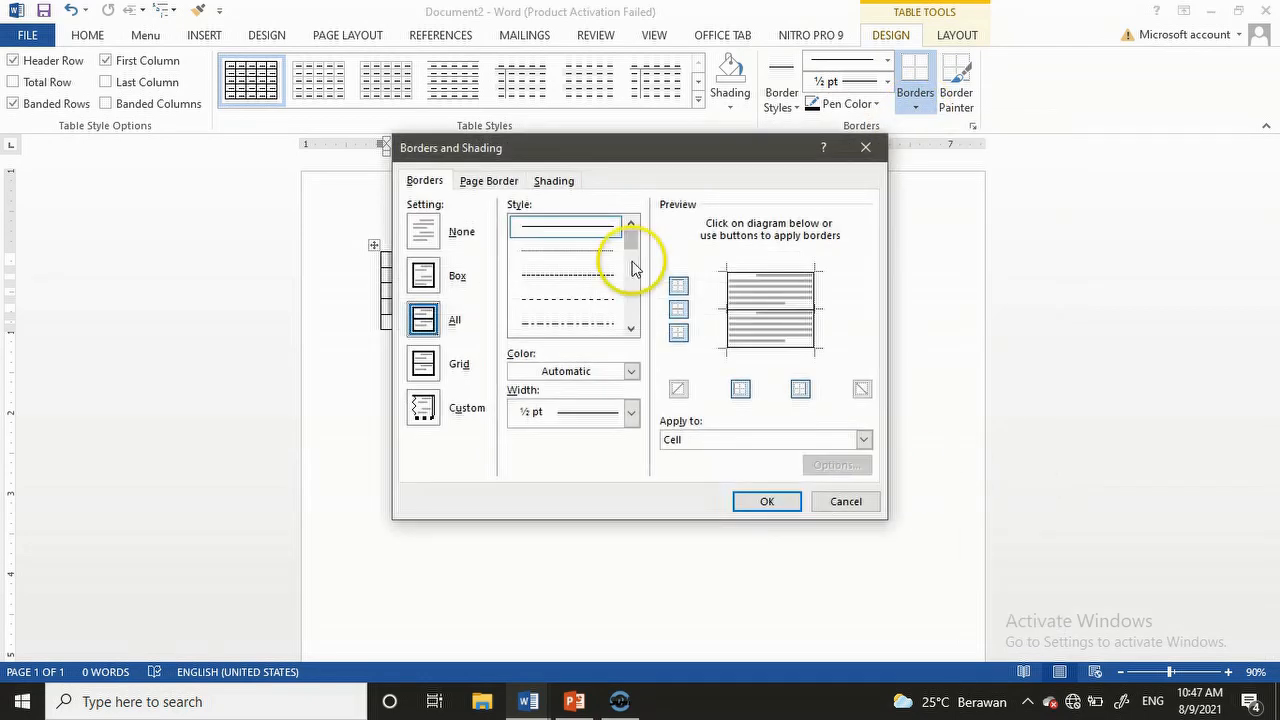
{"action": "left_click", "coordinate": [560, 184]}
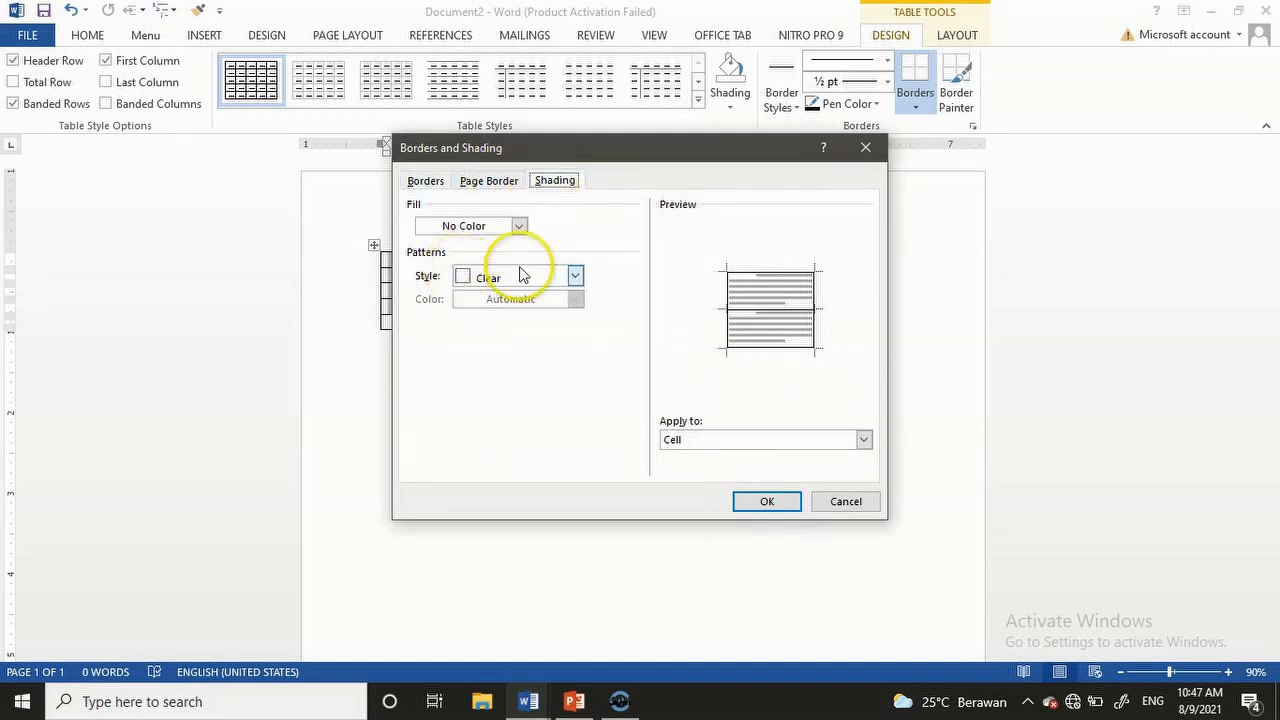
{"action": "left_click", "coordinate": [575, 277]}
{"action": "left_click_drag", "start_coordinate": [575, 310], "coordinate": [573, 388]}
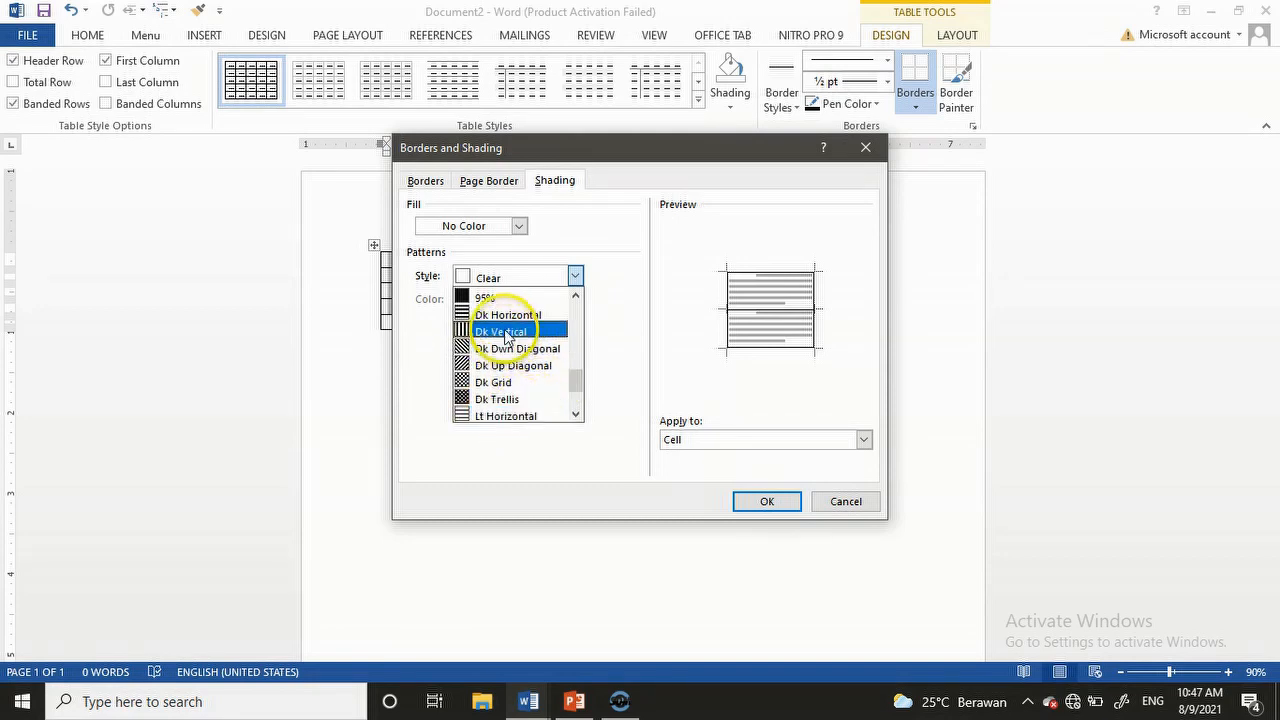
{"action": "left_click", "coordinate": [507, 333]}
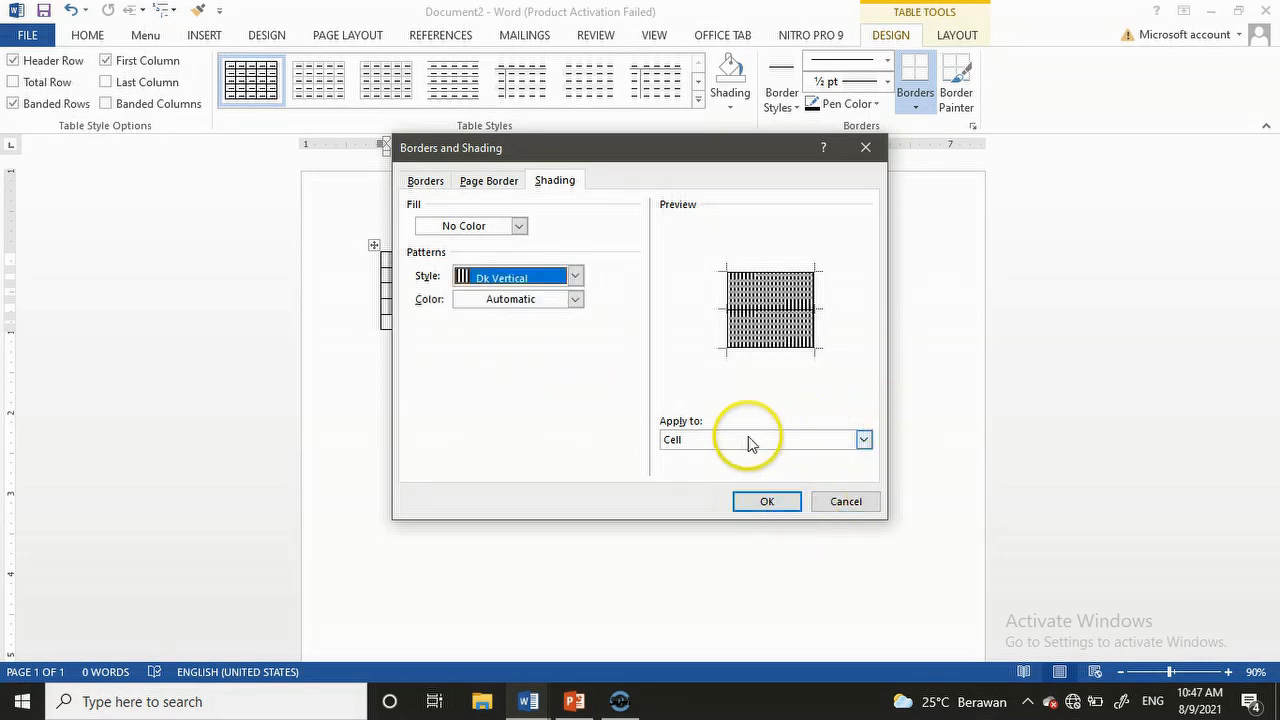
{"action": "left_click", "coordinate": [863, 440]}
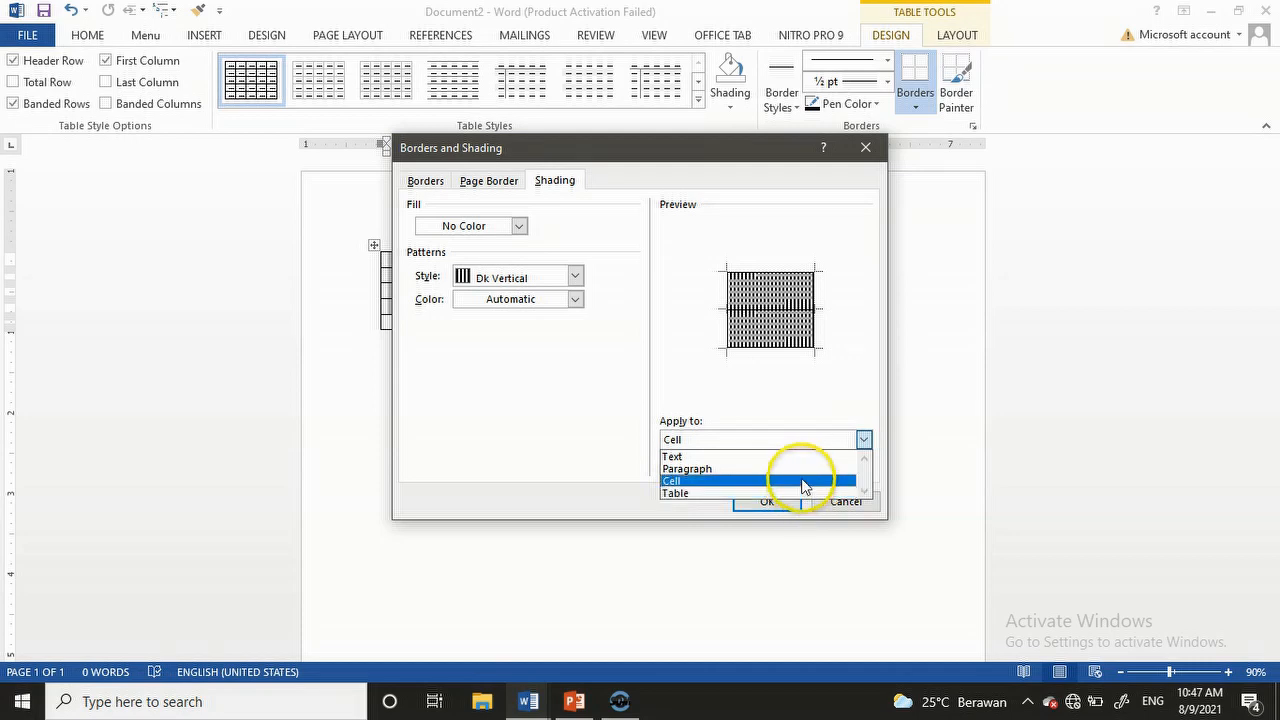
{"action": "left_click", "coordinate": [800, 481]}
{"action": "left_click", "coordinate": [766, 506]}
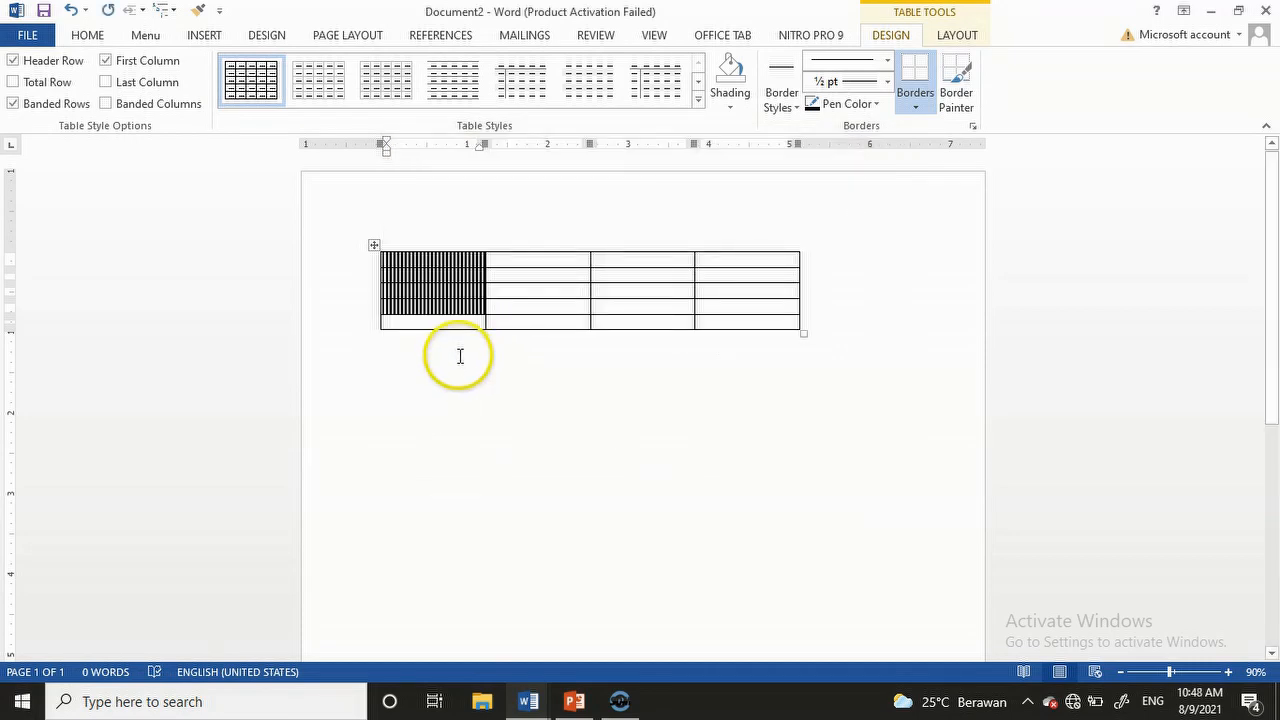
{"action": "left_click", "coordinate": [460, 347]}
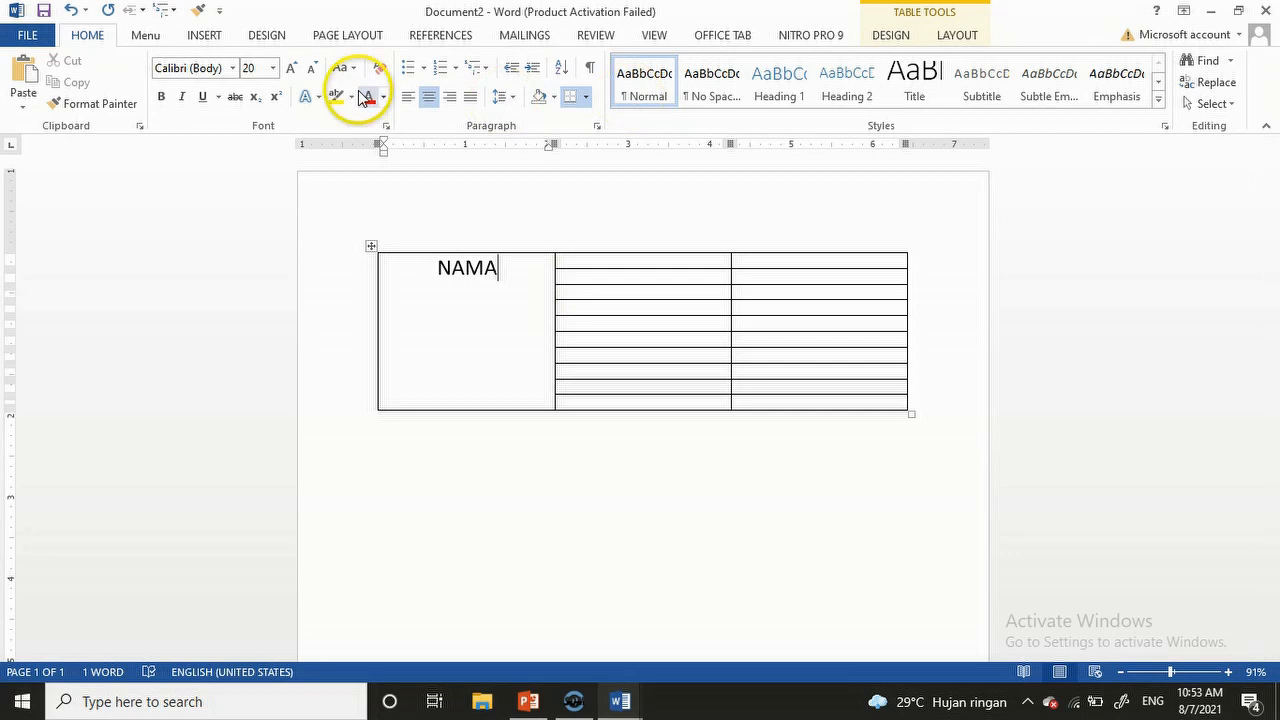
Step: Cycle the text direction of the merged cell containing NAMA through both vertical orientations and back to horizontal
{"action": "left_click", "coordinate": [956, 38]}
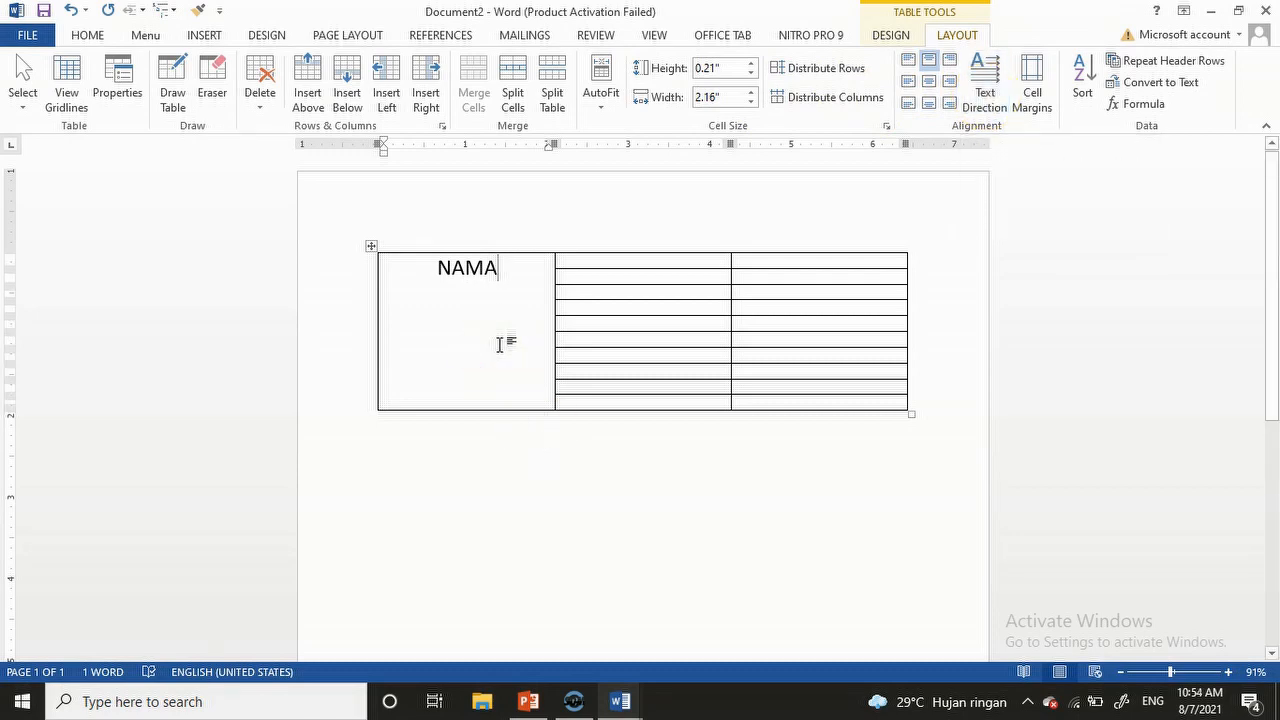
{"action": "left_click", "coordinate": [984, 98]}
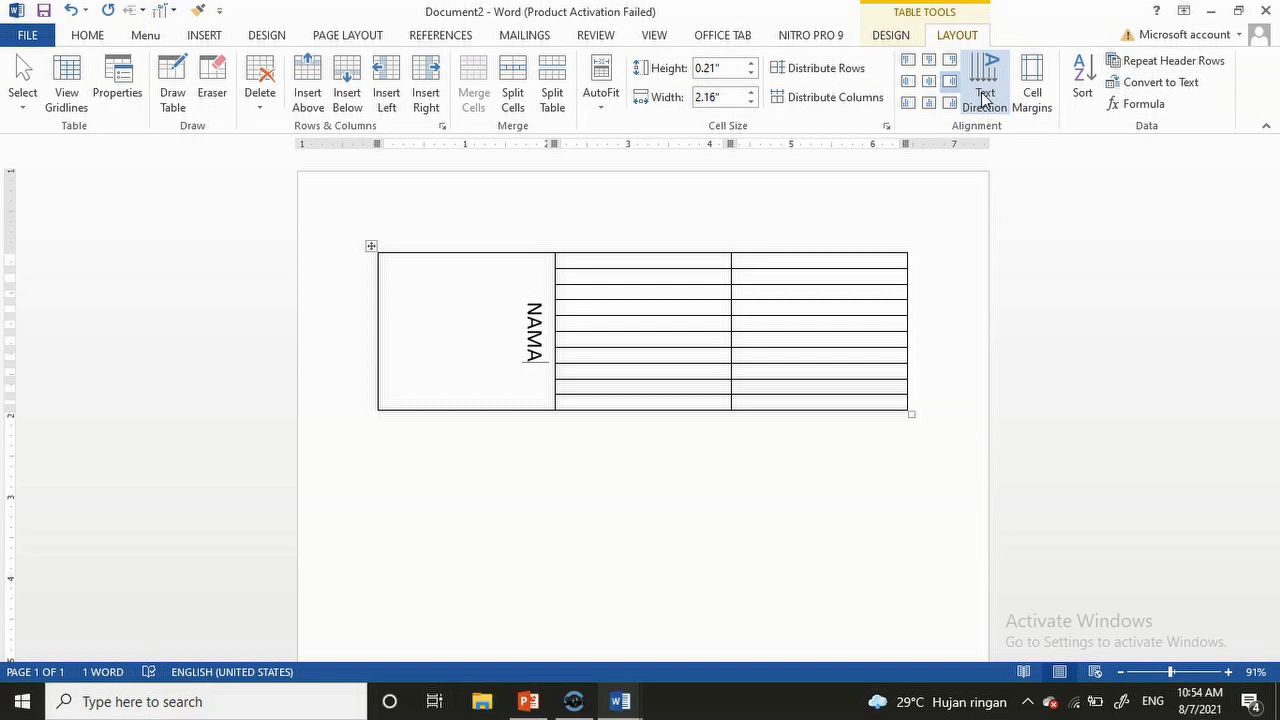
{"action": "left_click", "coordinate": [984, 98]}
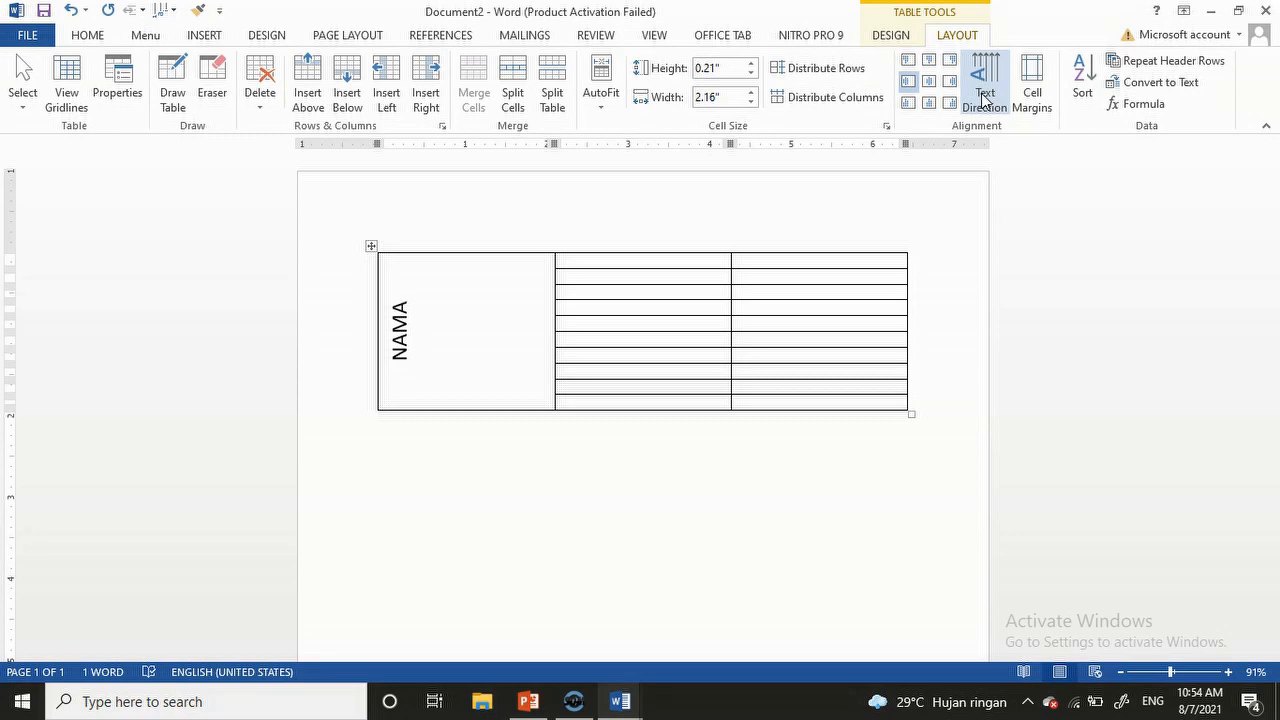
{"action": "left_click", "coordinate": [984, 98]}
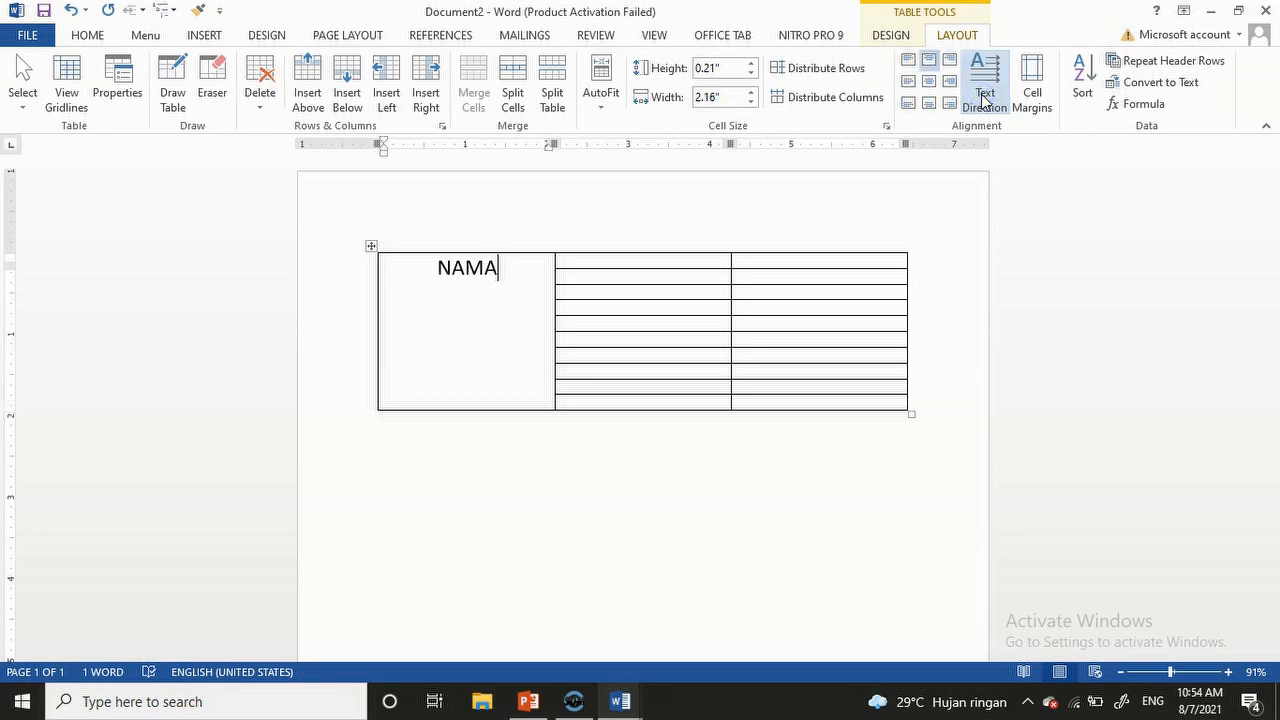
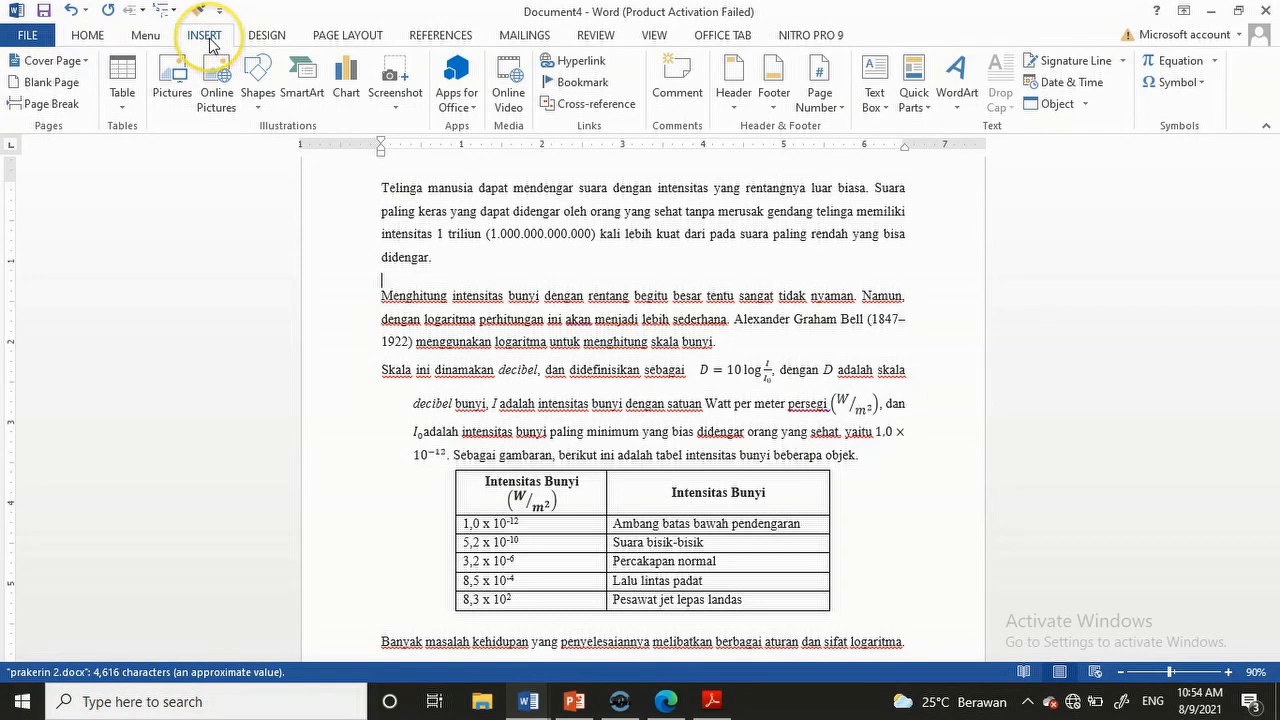
Step: Insert a screenshot of the open PDF book window at the empty line below the first paragraph
{"action": "left_click", "coordinate": [400, 112]}
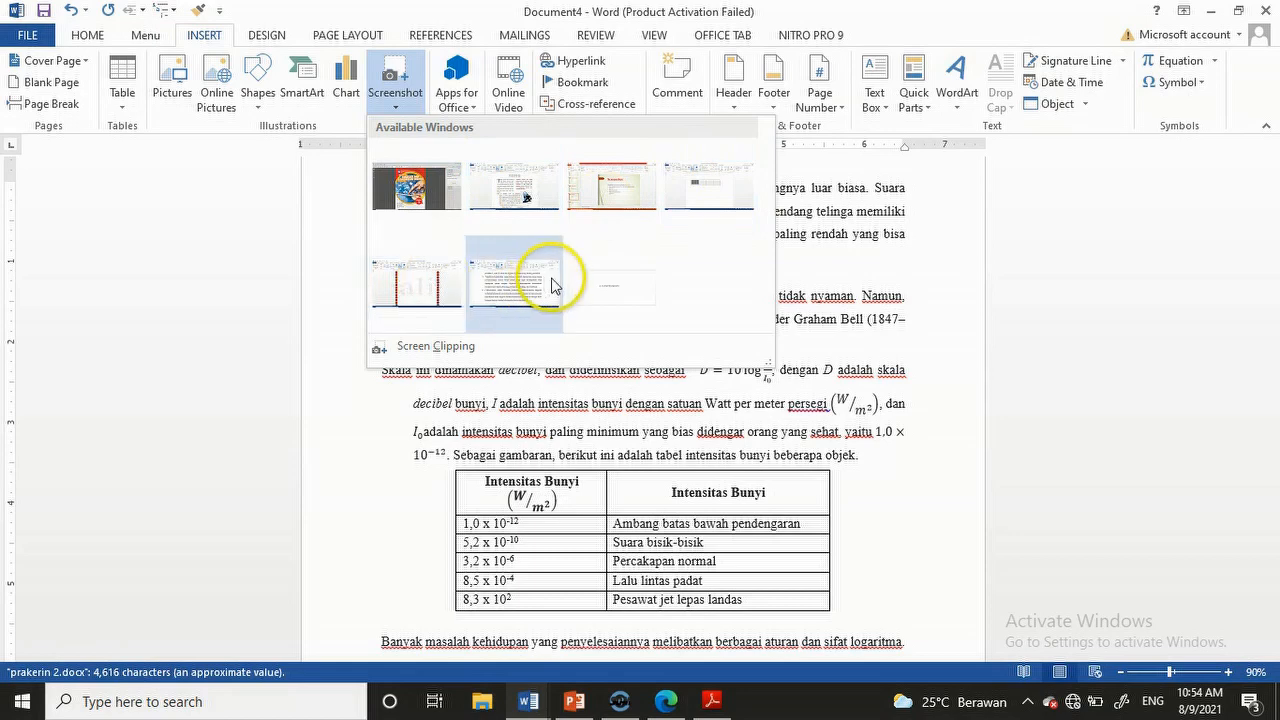
{"action": "left_click", "coordinate": [426, 197]}
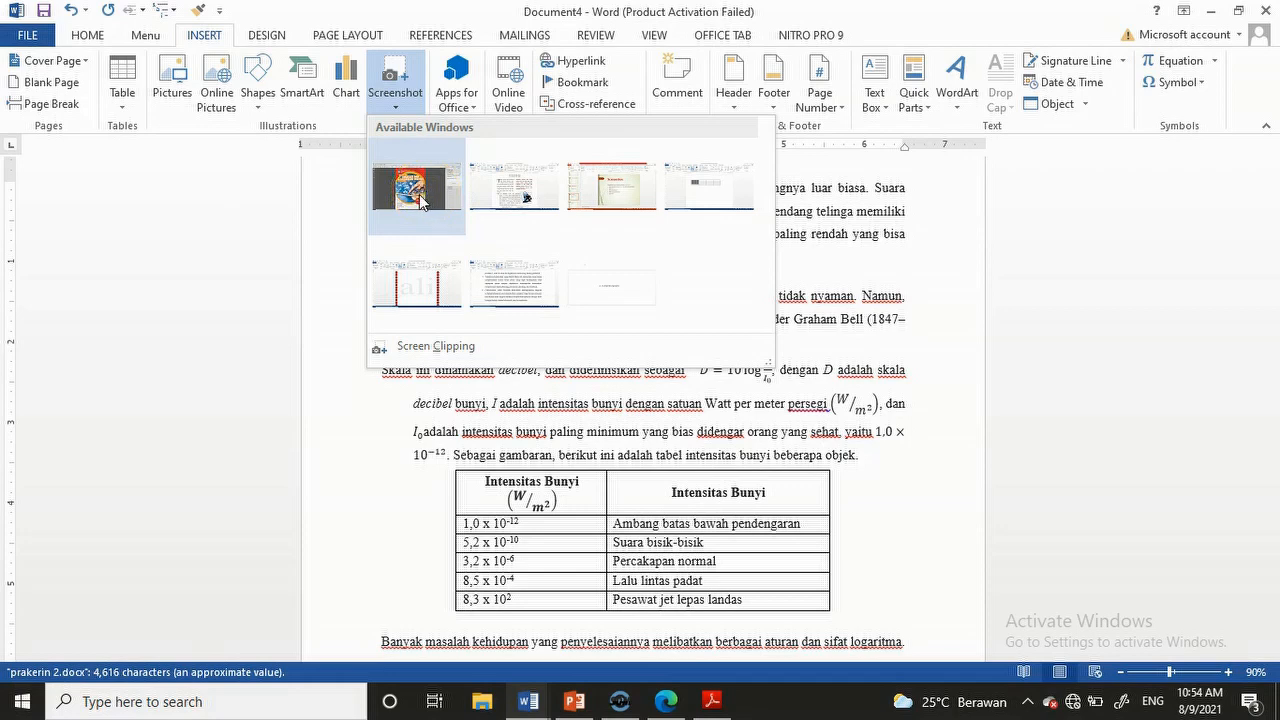
{"action": "left_click", "coordinate": [424, 201]}
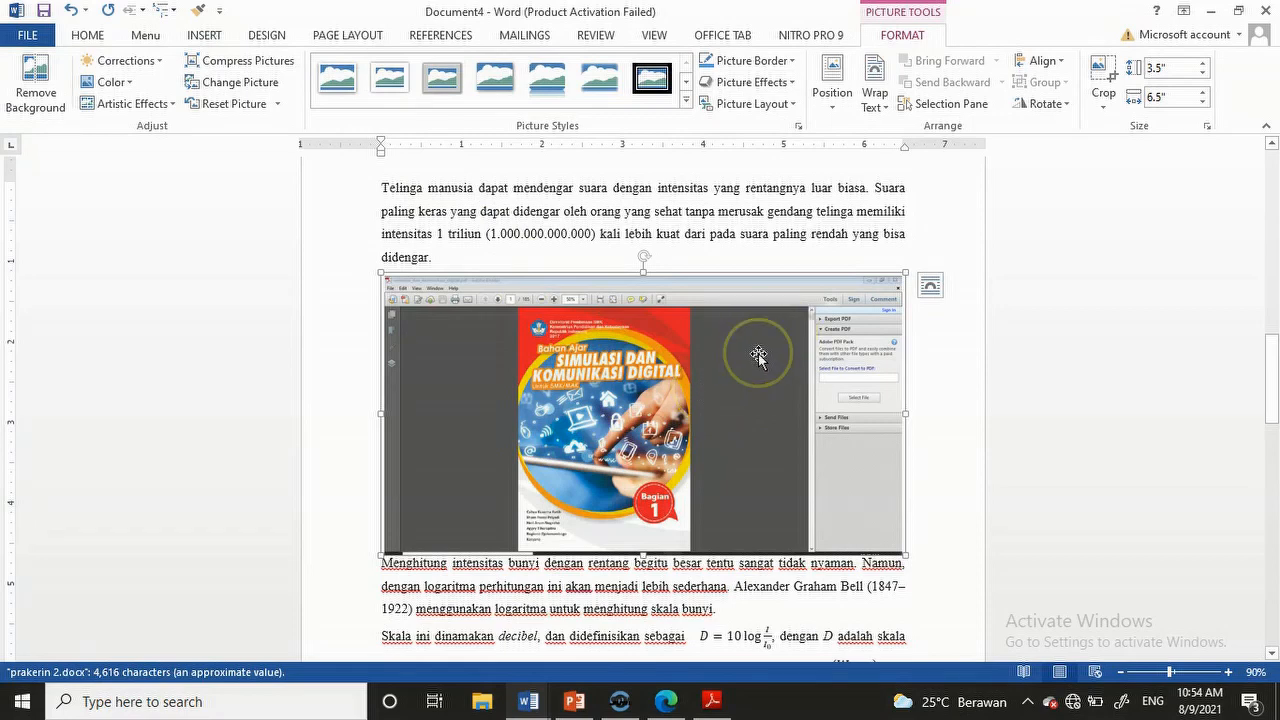
Step: Crop the inserted screenshot down to the red book cover, about 3.06" high by 2.14" wide
{"action": "left_click", "coordinate": [1102, 110]}
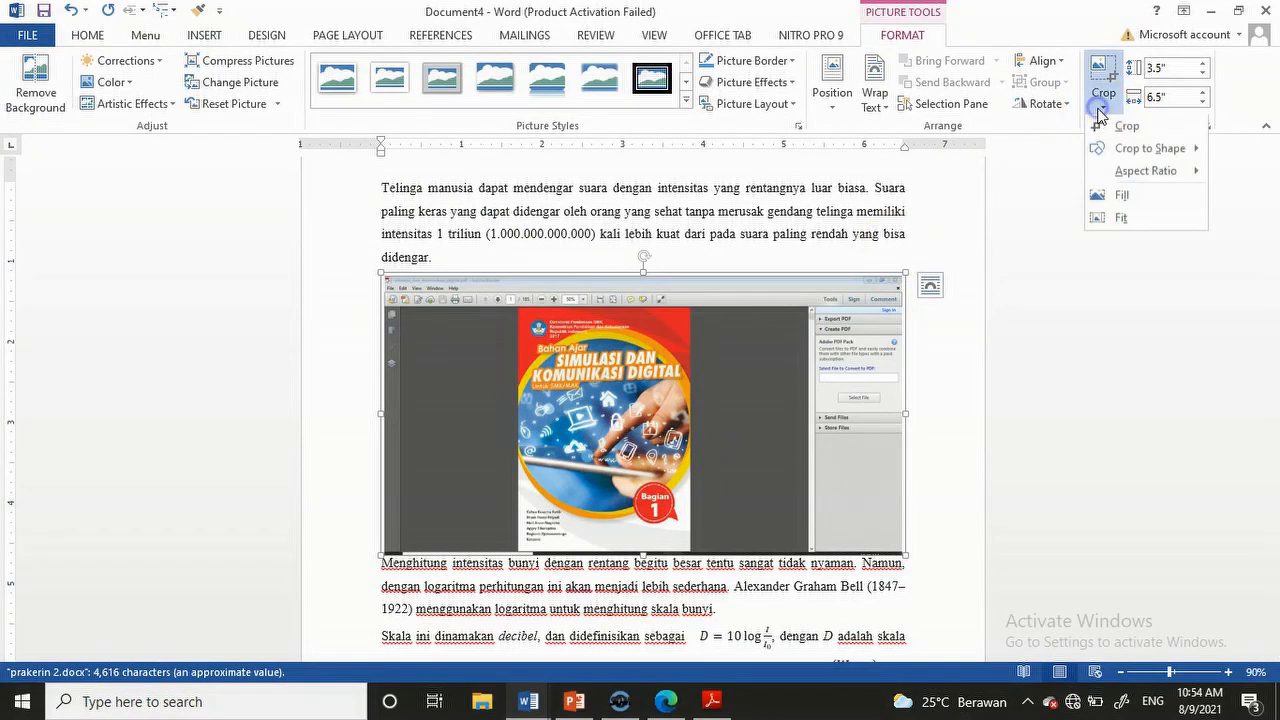
{"action": "left_click", "coordinate": [1112, 125]}
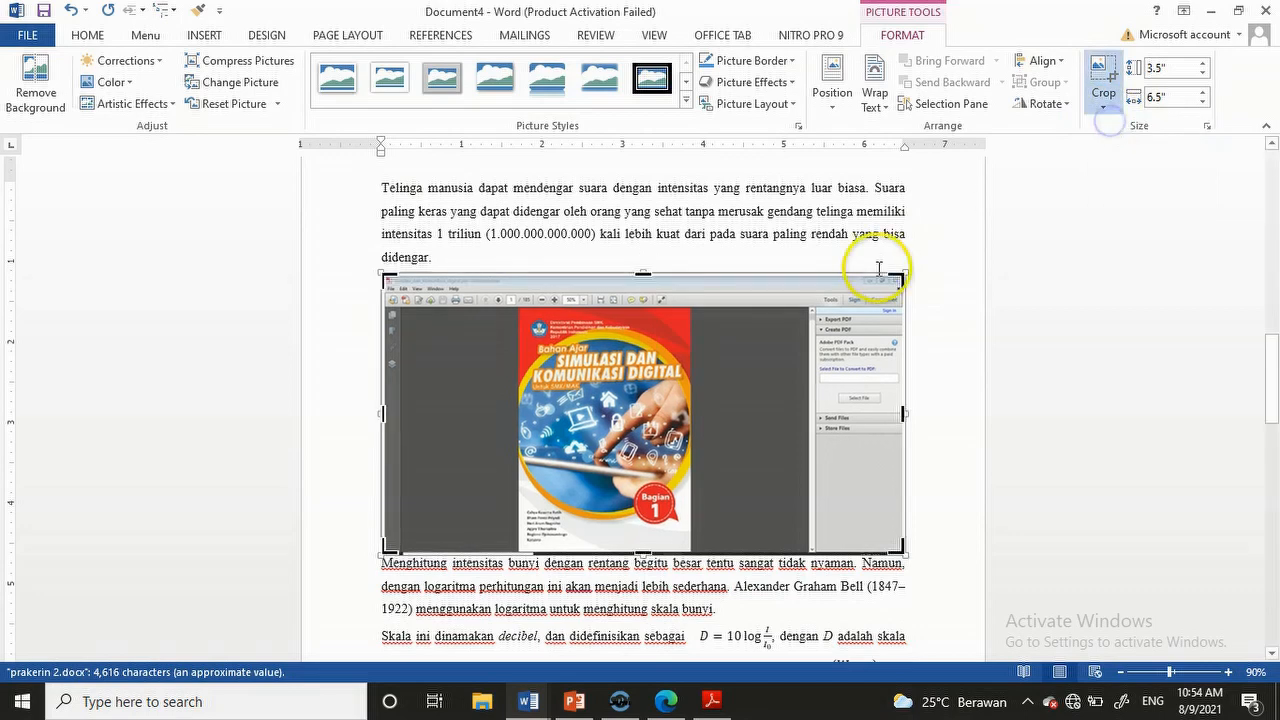
{"action": "left_click_drag", "start_coordinate": [900, 280], "coordinate": [690, 310]}
{"action": "left_click_drag", "start_coordinate": [400, 514], "coordinate": [514, 514]}
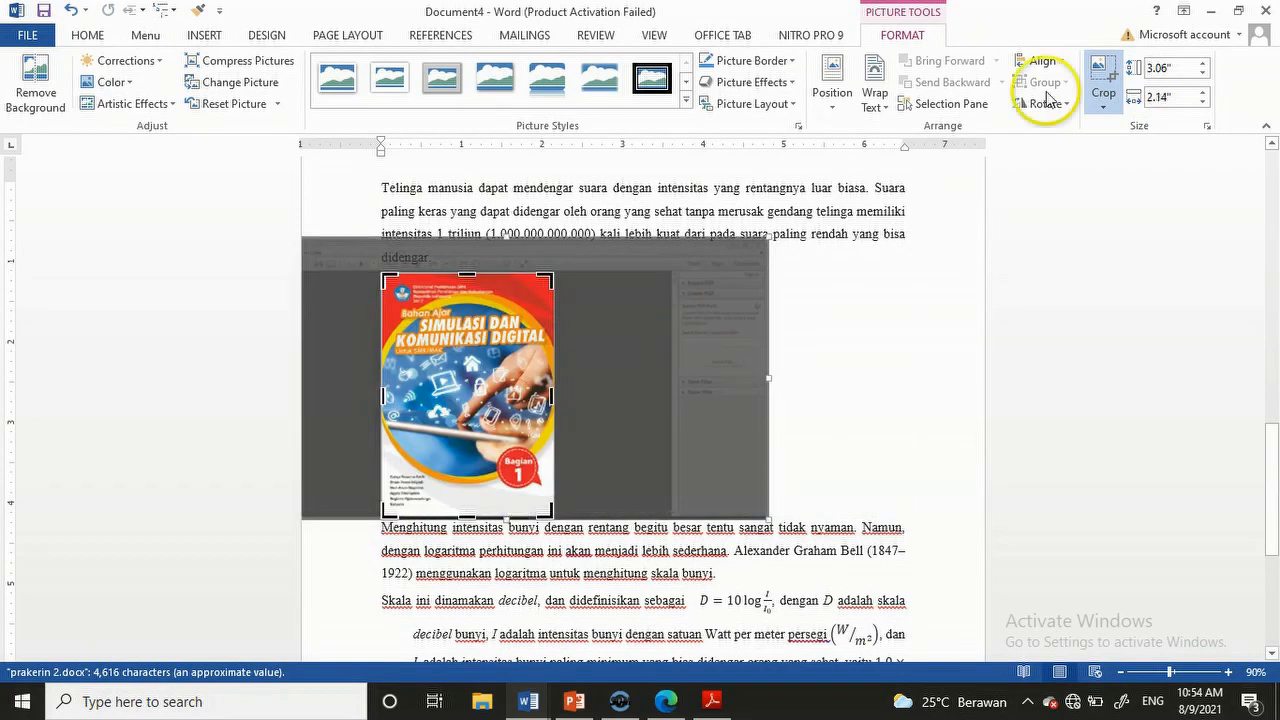
{"action": "left_click", "coordinate": [1128, 70]}
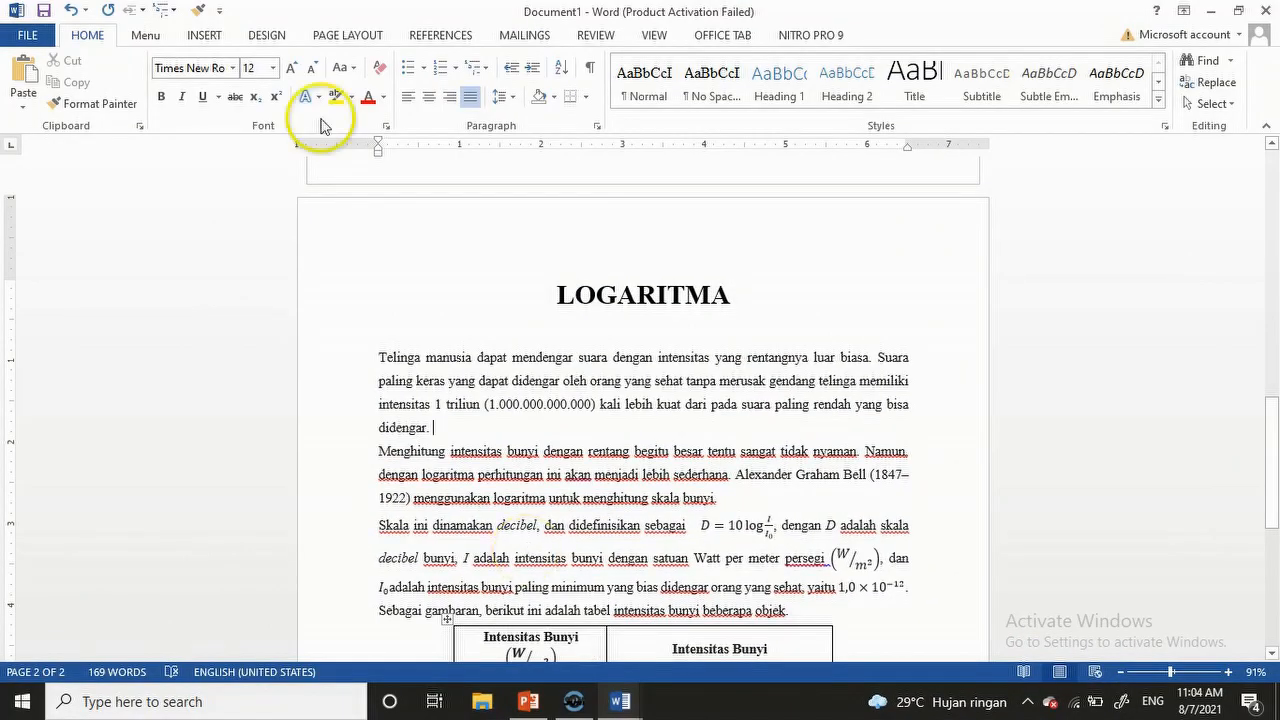
Step: Insert the picture bola 1.png from the Pictures folder after the first paragraph under LOGARITMA
{"action": "left_click", "coordinate": [204, 35]}
{"action": "left_click", "coordinate": [184, 96]}
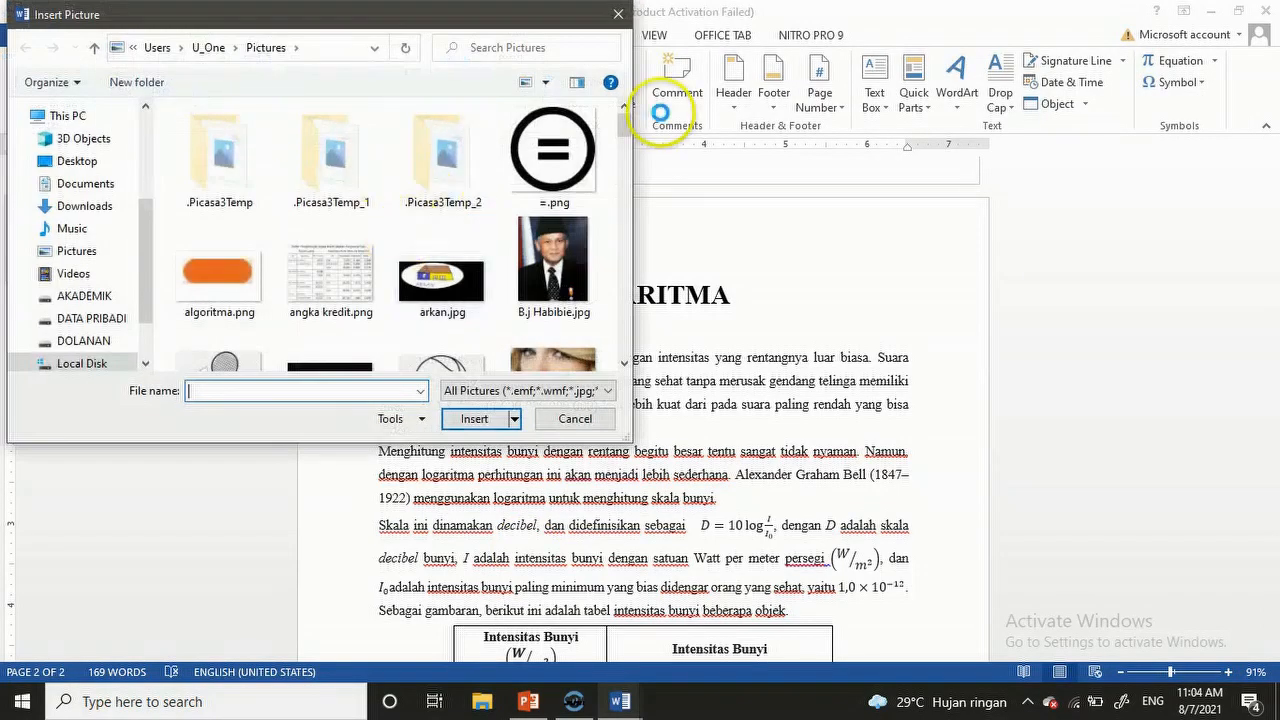
{"action": "left_click_drag", "start_coordinate": [623, 128], "coordinate": [622, 142]}
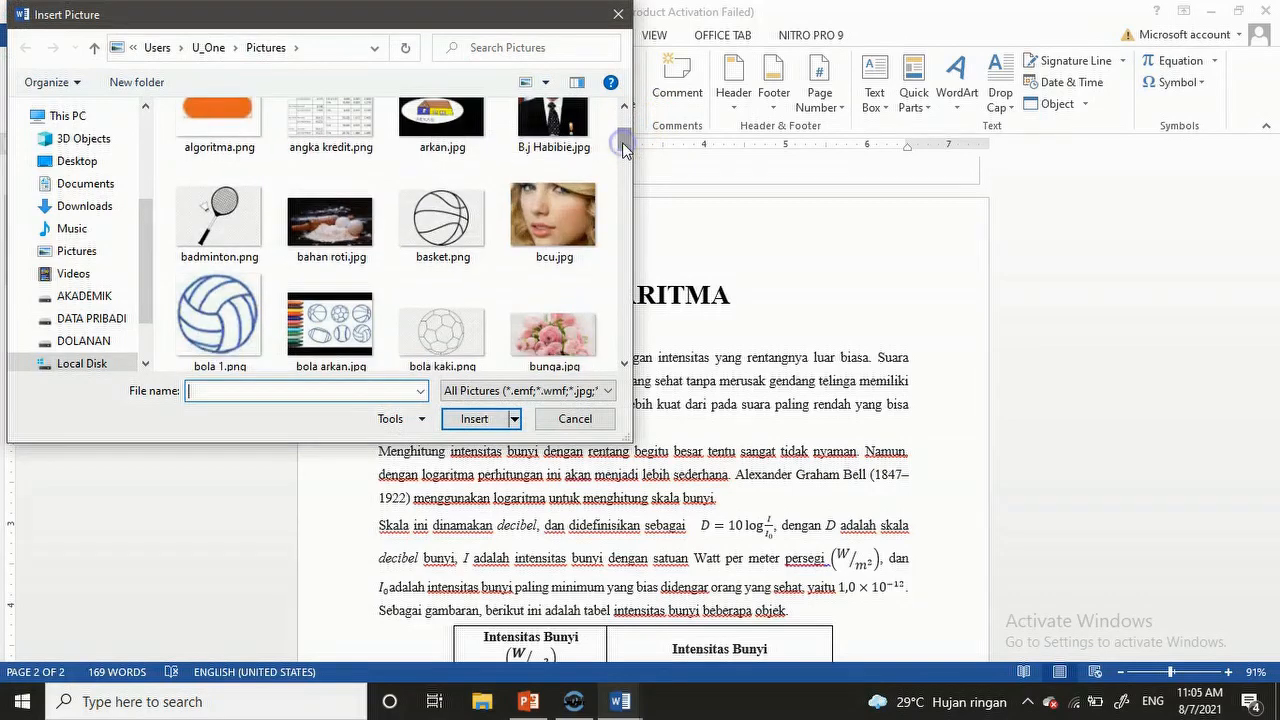
{"action": "left_click", "coordinate": [237, 323]}
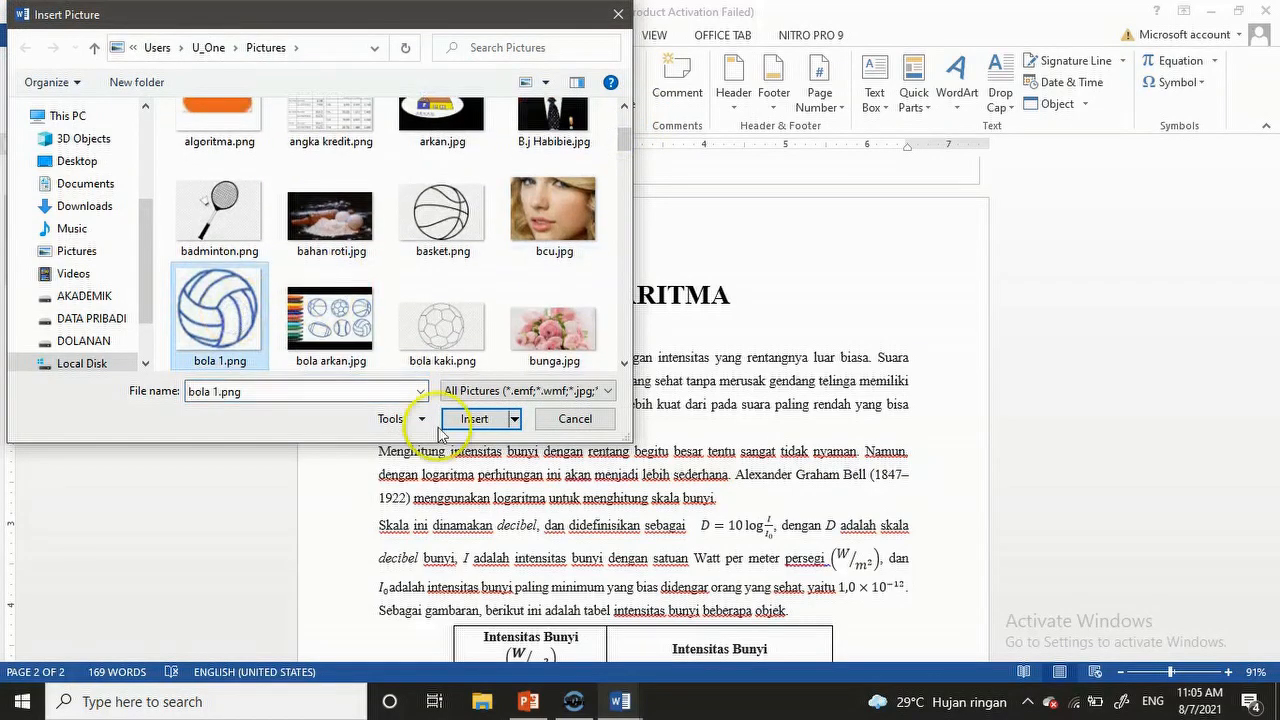
{"action": "left_click", "coordinate": [487, 422]}
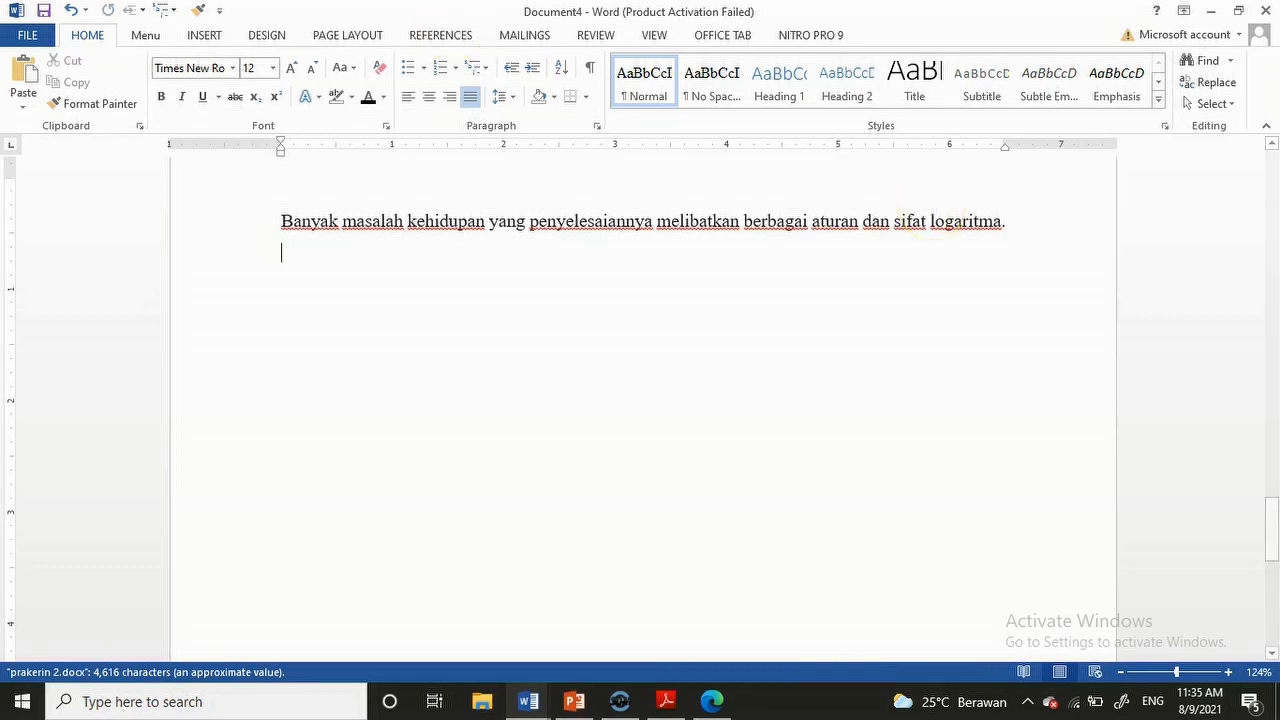
Step: Search Bing images for "computer" and insert the first picture below the last line of text
{"action": "left_click", "coordinate": [204, 38]}
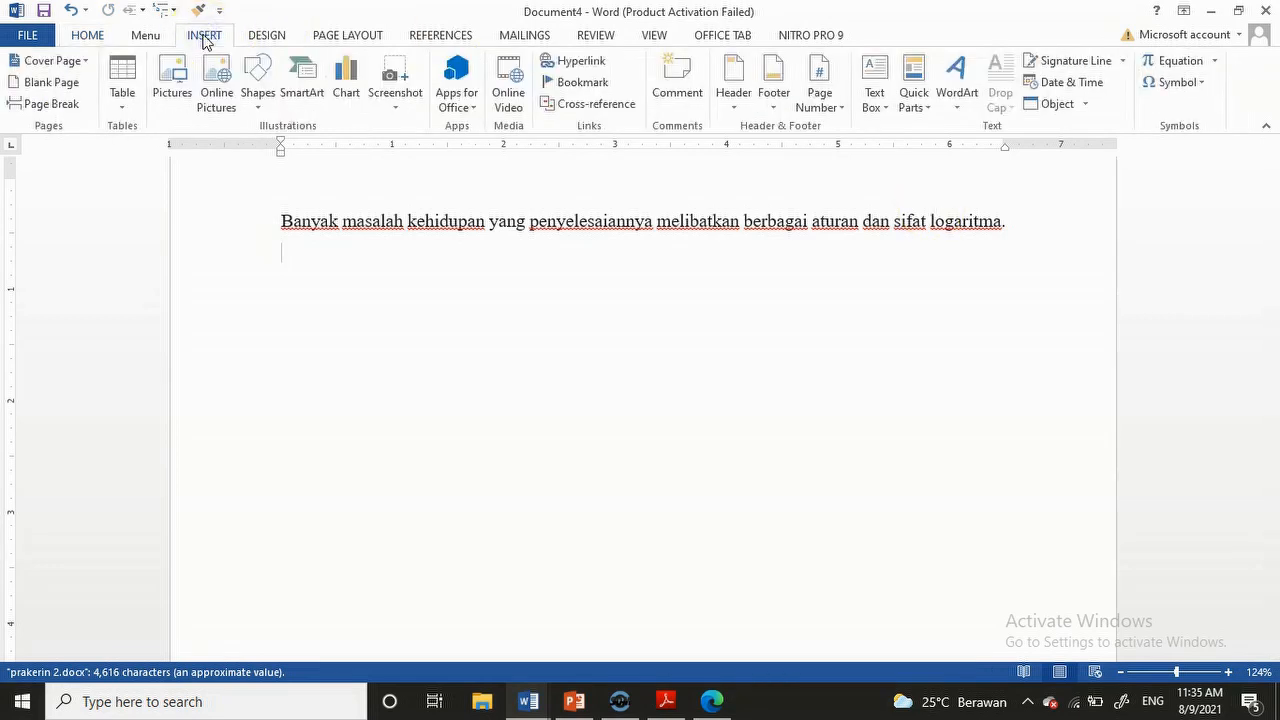
{"action": "left_click", "coordinate": [214, 106]}
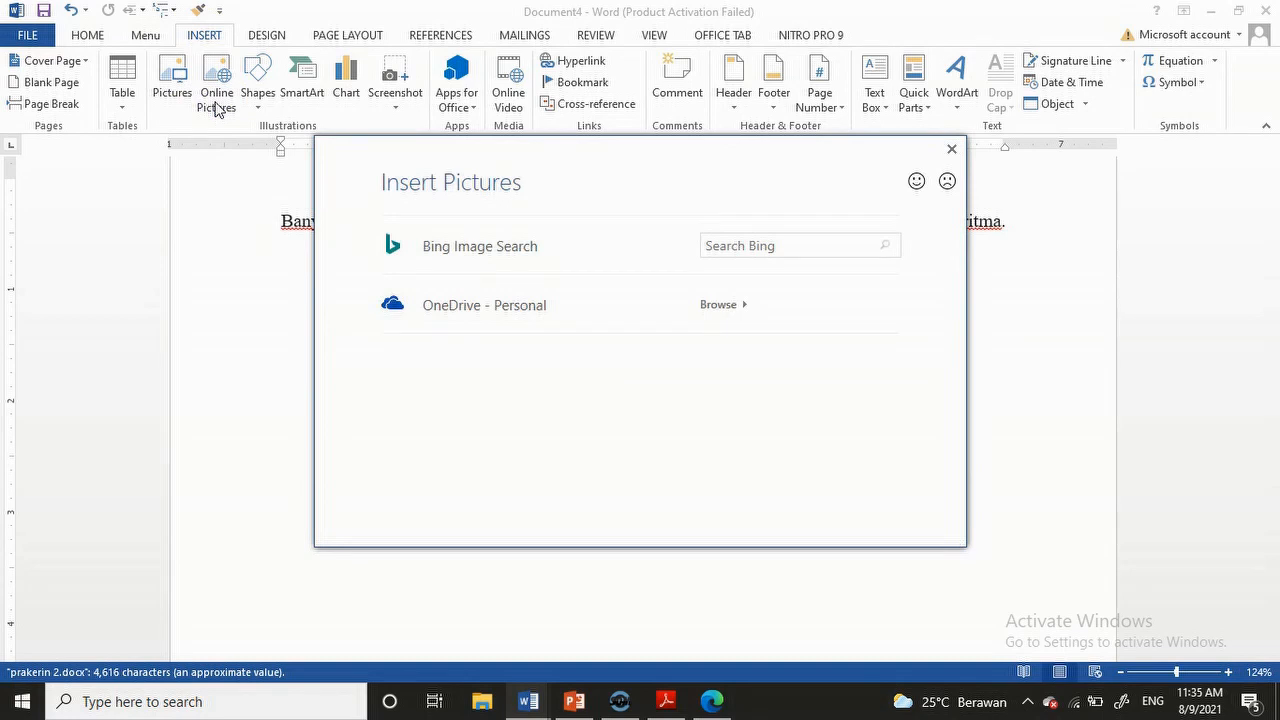
{"action": "left_click", "coordinate": [745, 248]}
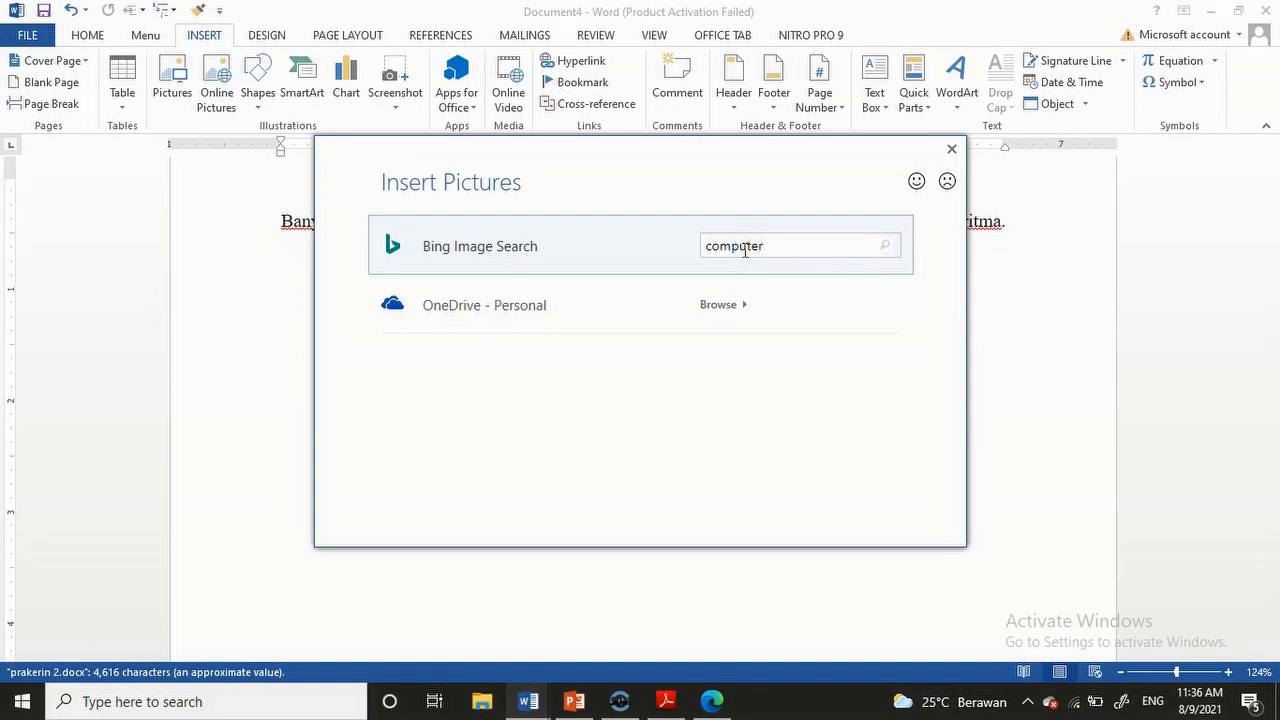
{"action": "key", "text": "Return"}
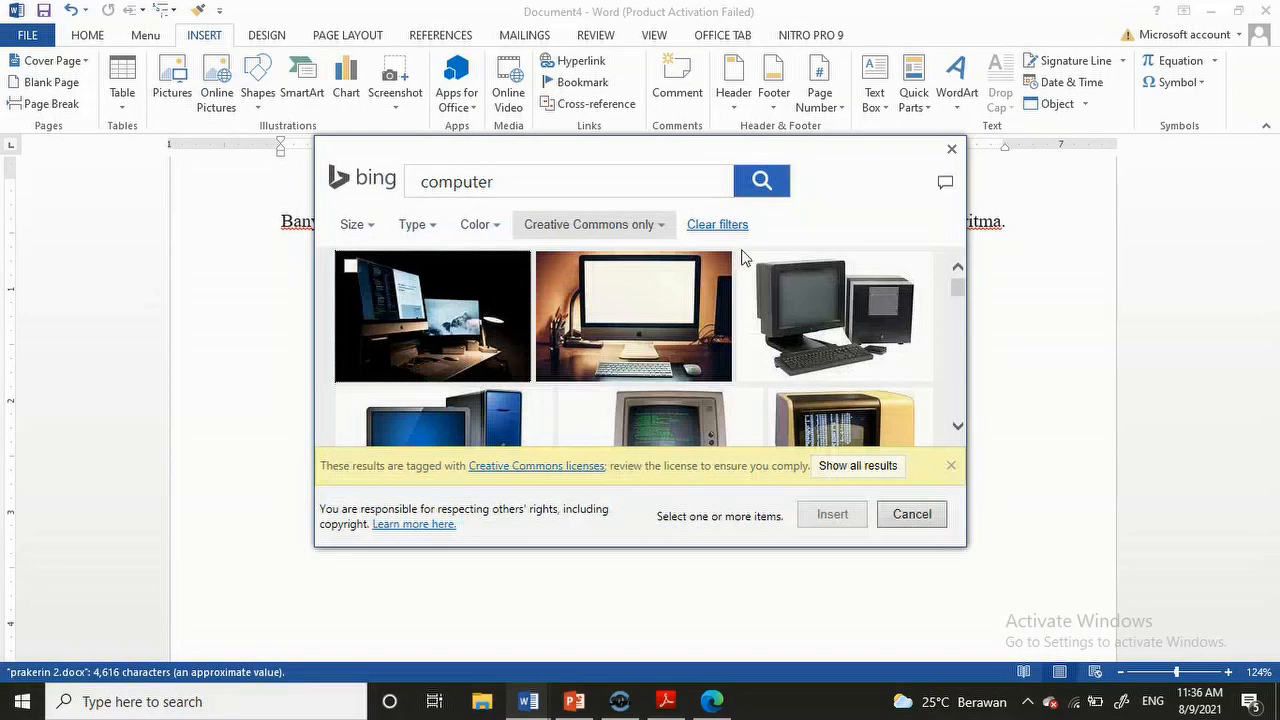
{"action": "left_click", "coordinate": [423, 312]}
{"action": "left_click", "coordinate": [855, 520]}
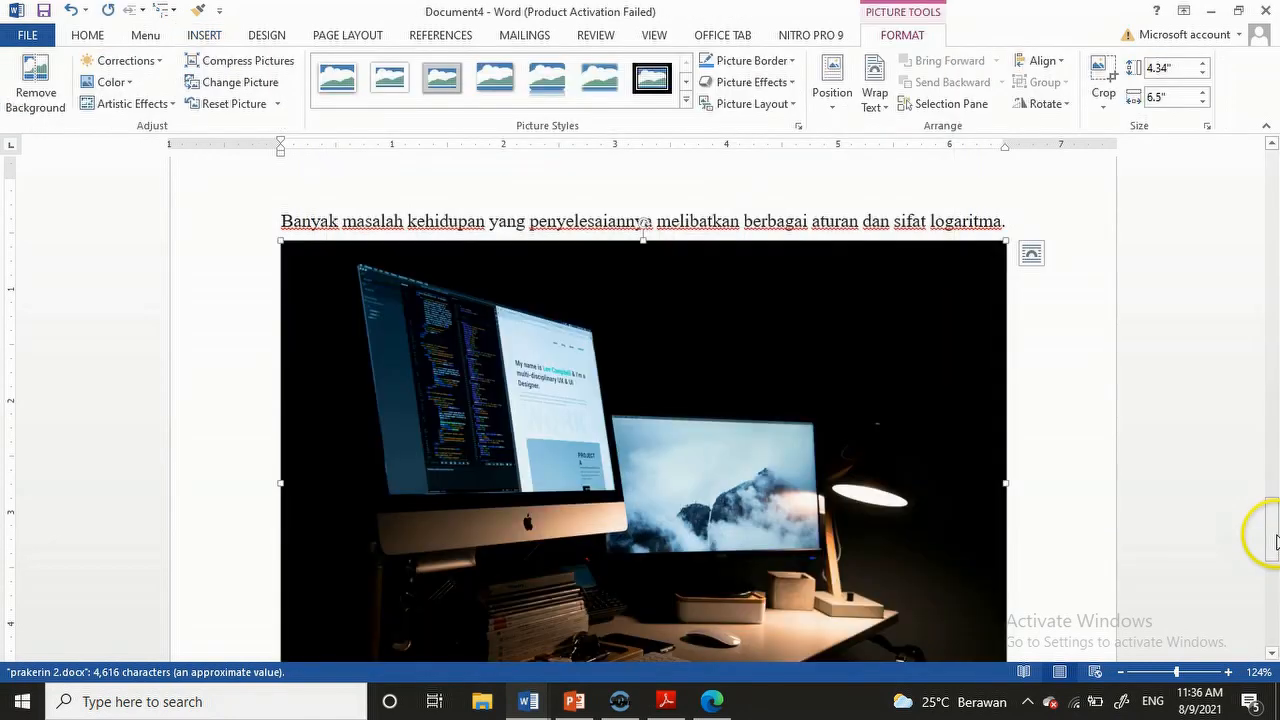
Step: Shrink the inserted computer picture proportionally to about 4.1 inches wide
{"action": "left_click_drag", "start_coordinate": [1273, 530], "coordinate": [1273, 550]}
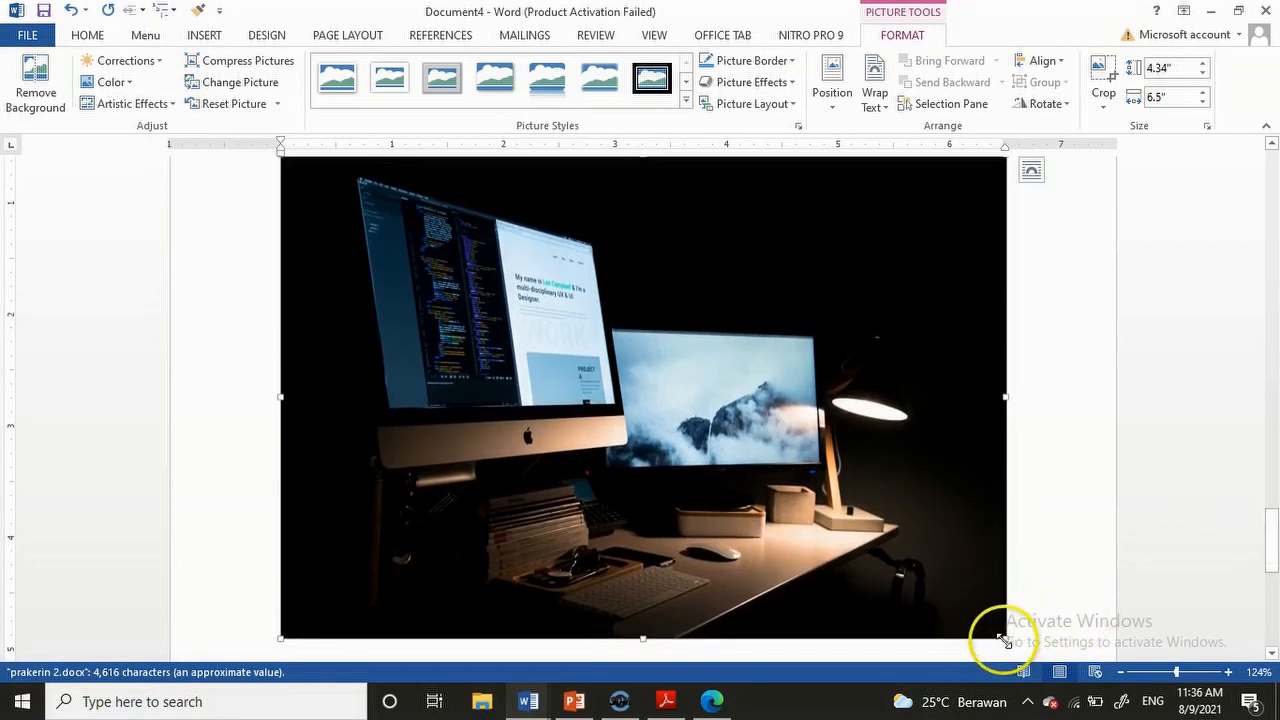
{"action": "left_click_drag", "start_coordinate": [1004, 639], "coordinate": [741, 447]}
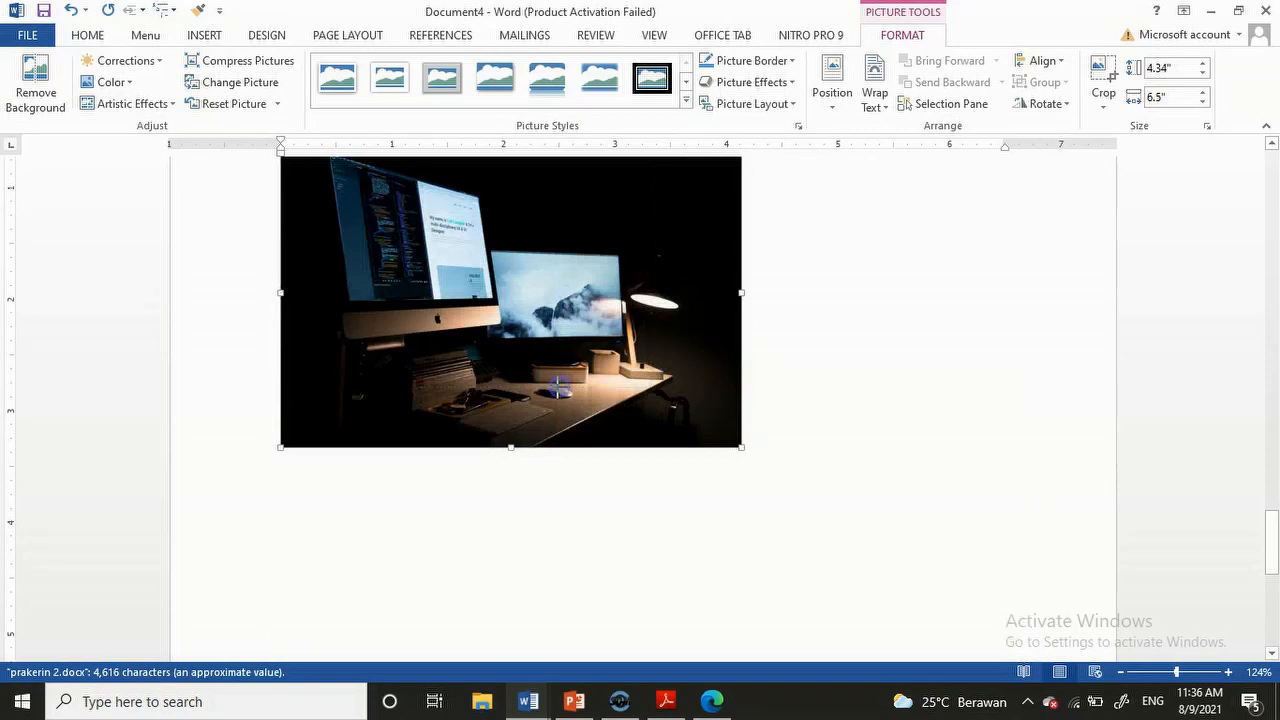
{"action": "left_click_drag", "start_coordinate": [558, 388], "coordinate": [557, 390]}
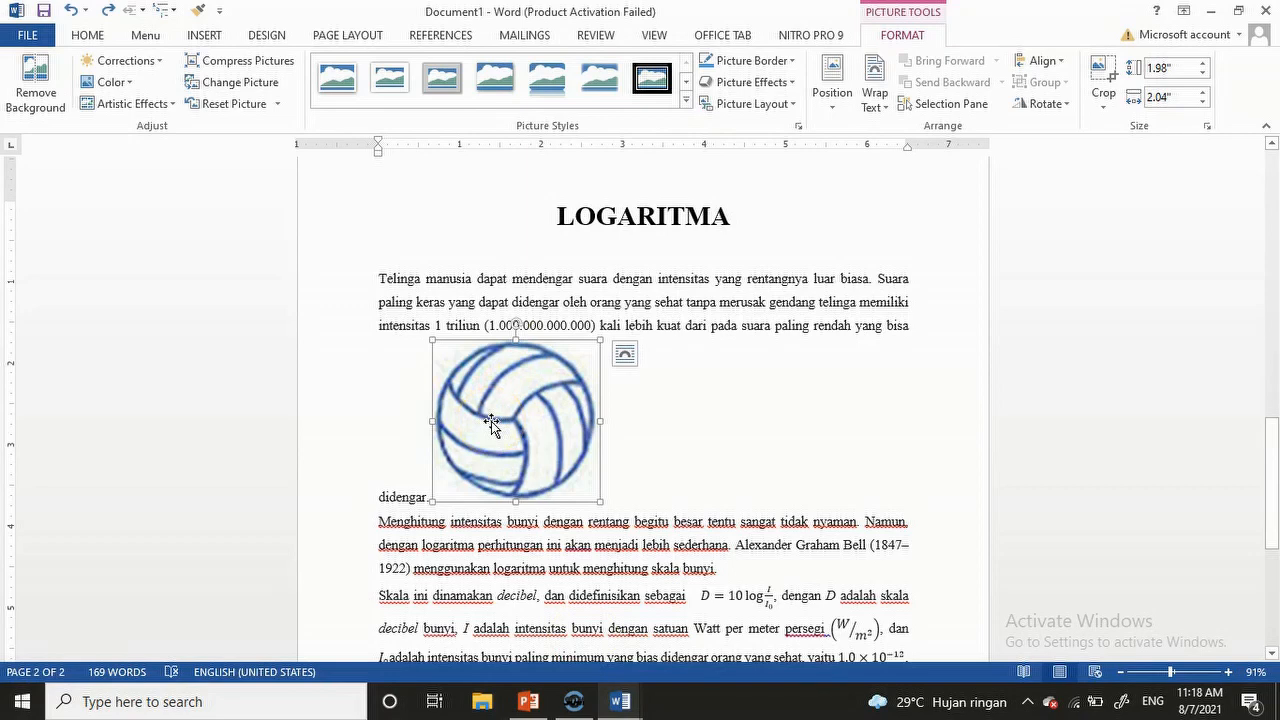
Step: Set the volleyball picture's text wrapping to Square and move it beside the opening paragraphs, first at the left margin and finally at the right margin
{"action": "right_click", "coordinate": [489, 421]}
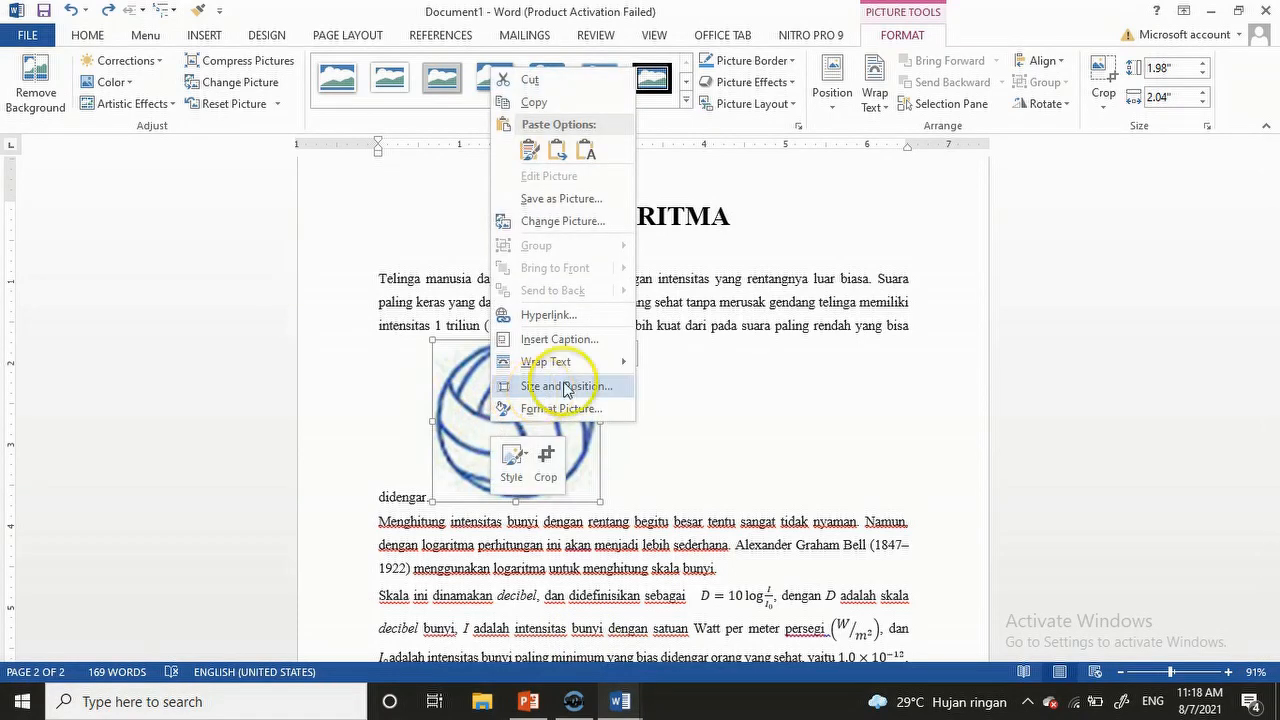
{"action": "mouse_move", "coordinate": [585, 364]}
{"action": "left_click", "coordinate": [653, 366]}
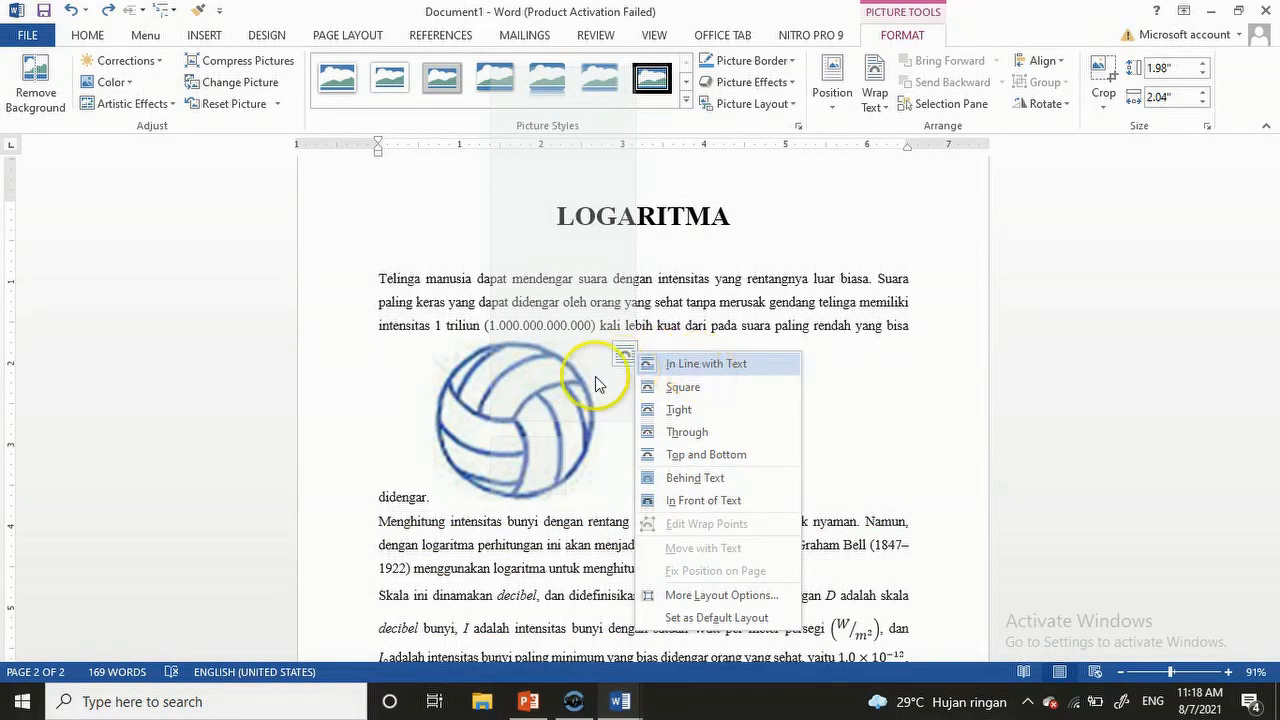
{"action": "mouse_move", "coordinate": [620, 370]}
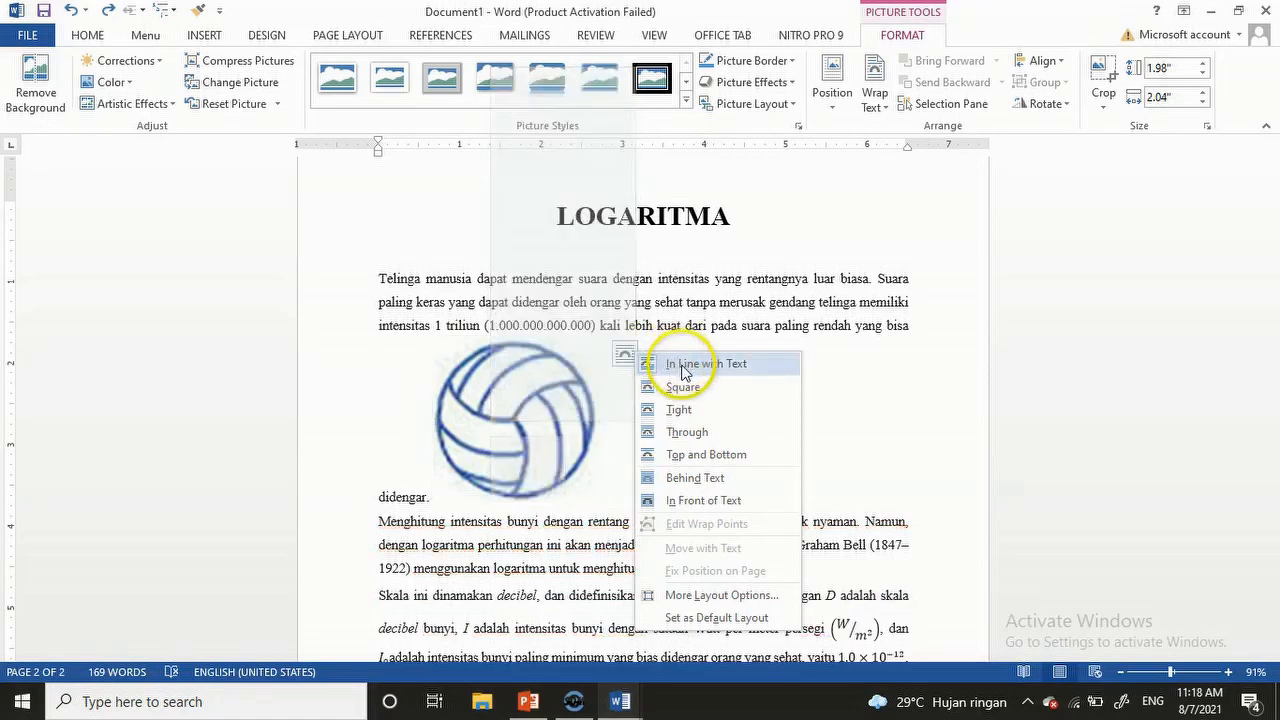
{"action": "left_click", "coordinate": [683, 387]}
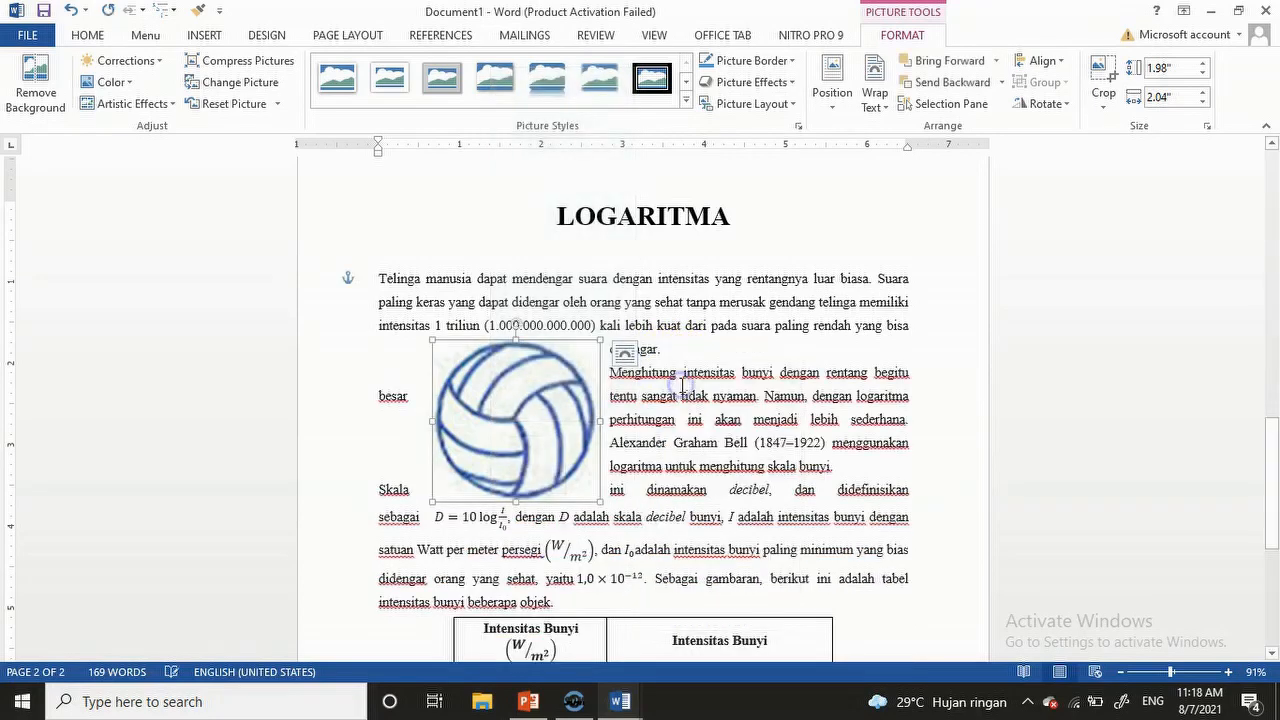
{"action": "left_click_drag", "start_coordinate": [484, 403], "coordinate": [457, 327]}
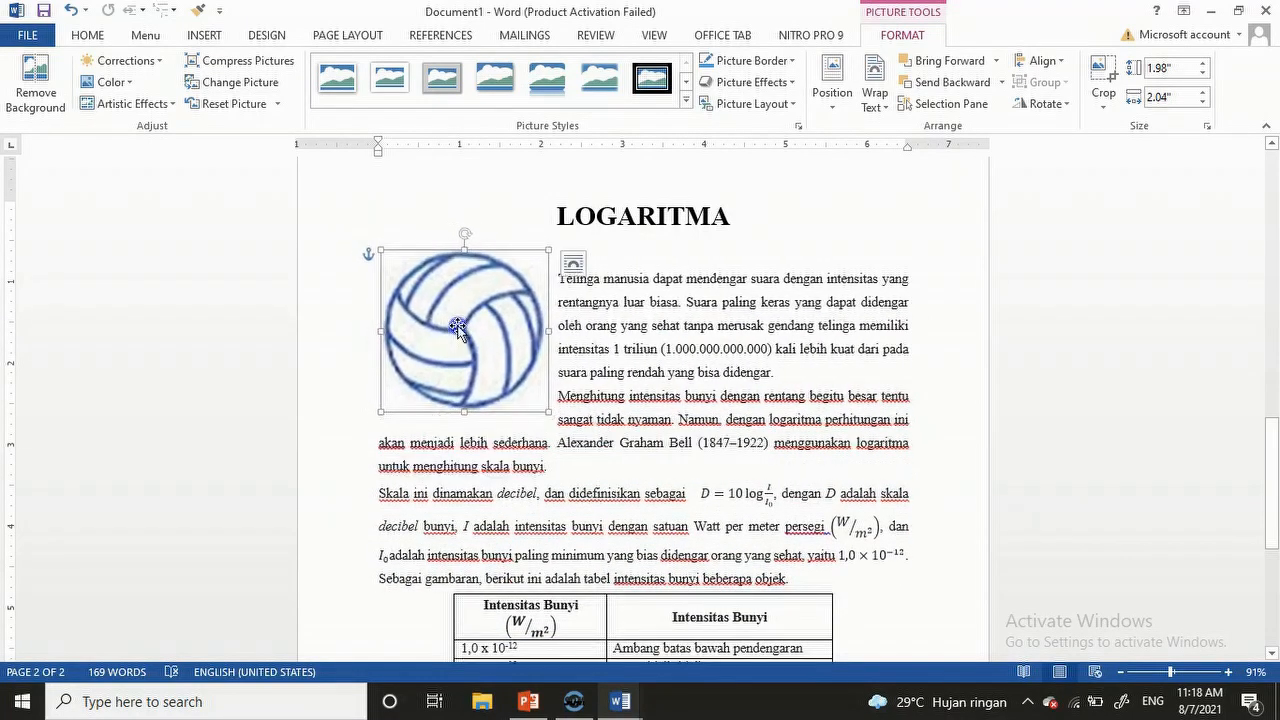
{"action": "left_click_drag", "start_coordinate": [457, 327], "coordinate": [822, 347]}
Step: Set the volleyball picture's wrapping to In Front of Text and move it over the left half of the opening paragraphs
{"action": "right_click", "coordinate": [822, 347]}
{"action": "mouse_move", "coordinate": [866, 621]}
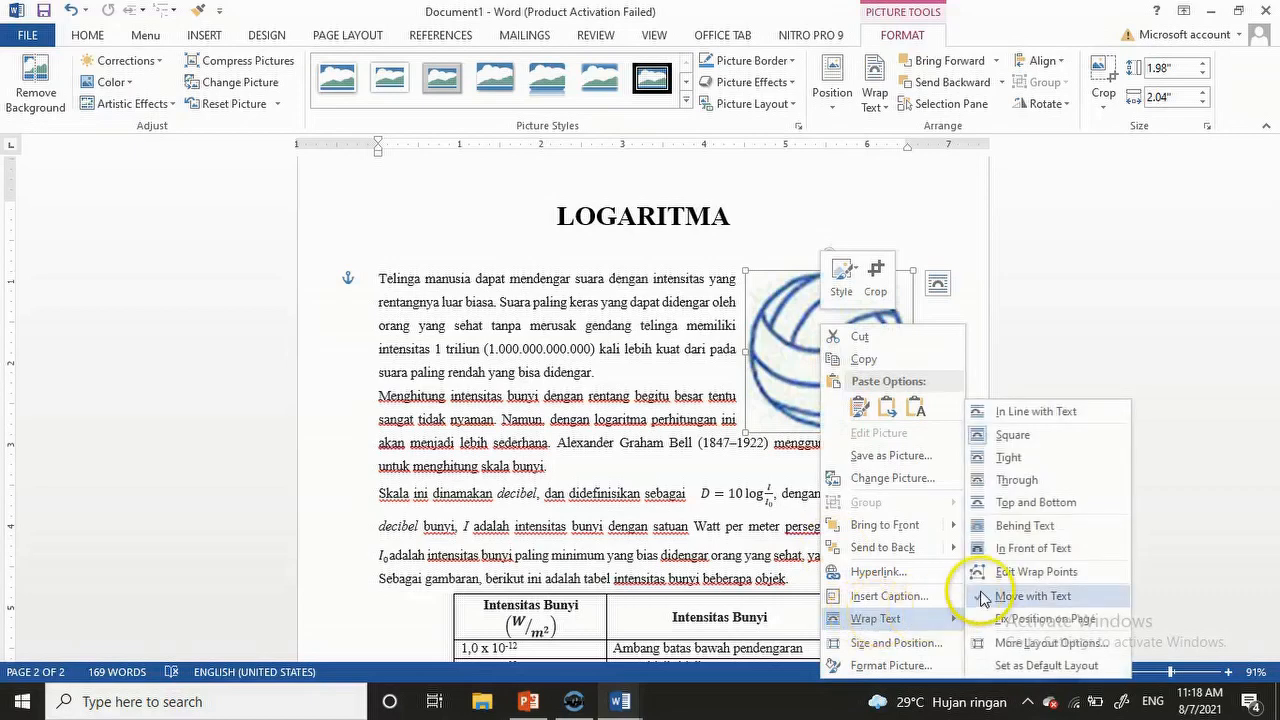
{"action": "left_click", "coordinate": [1024, 550]}
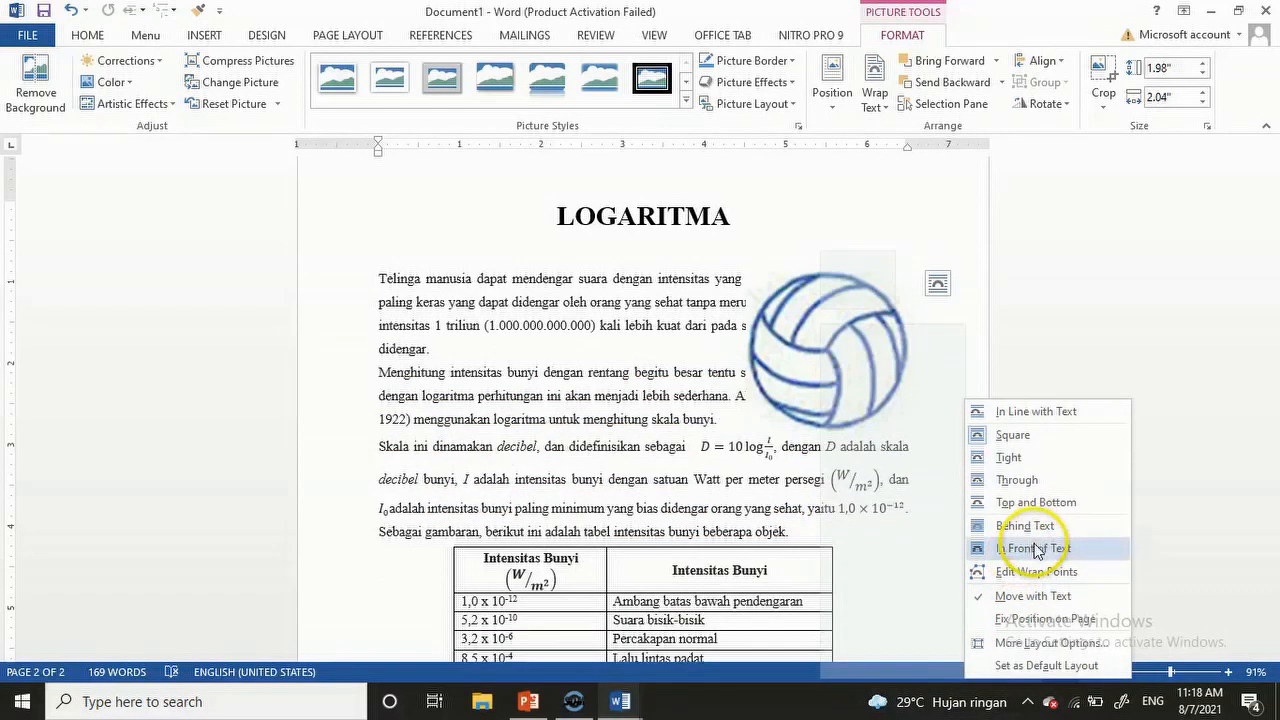
{"action": "left_click", "coordinate": [1036, 550]}
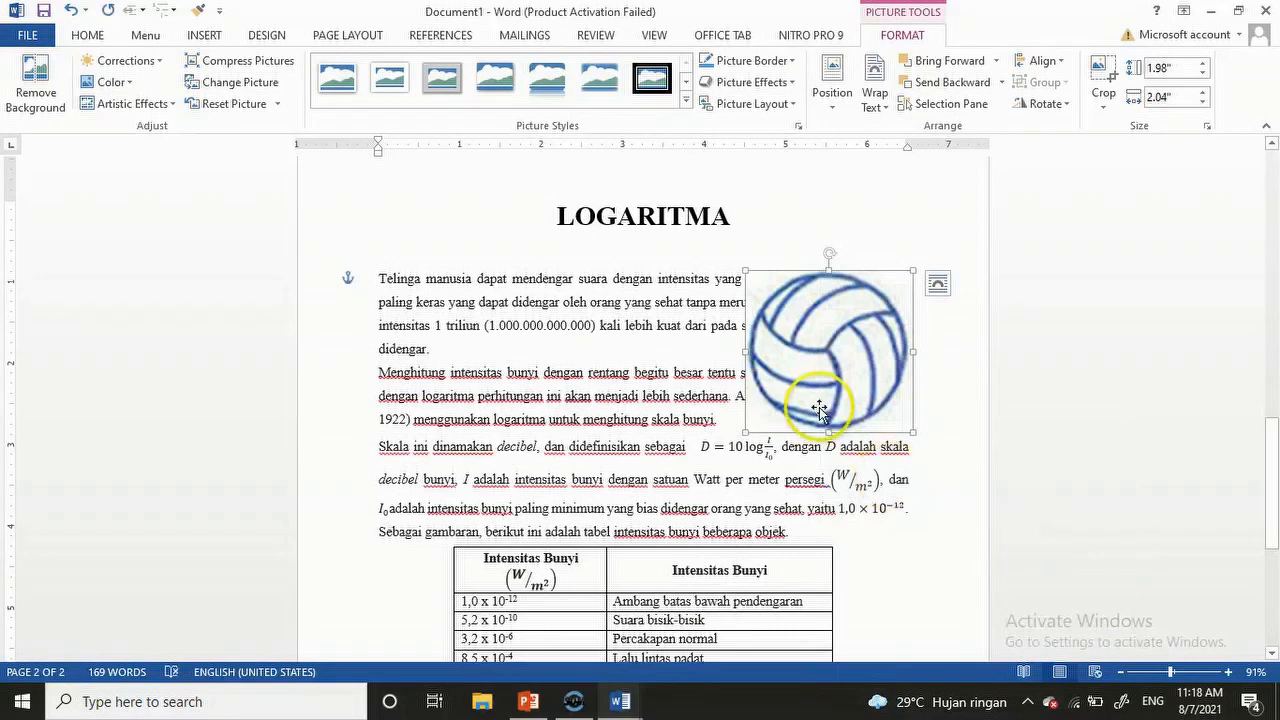
{"action": "left_click", "coordinate": [805, 357]}
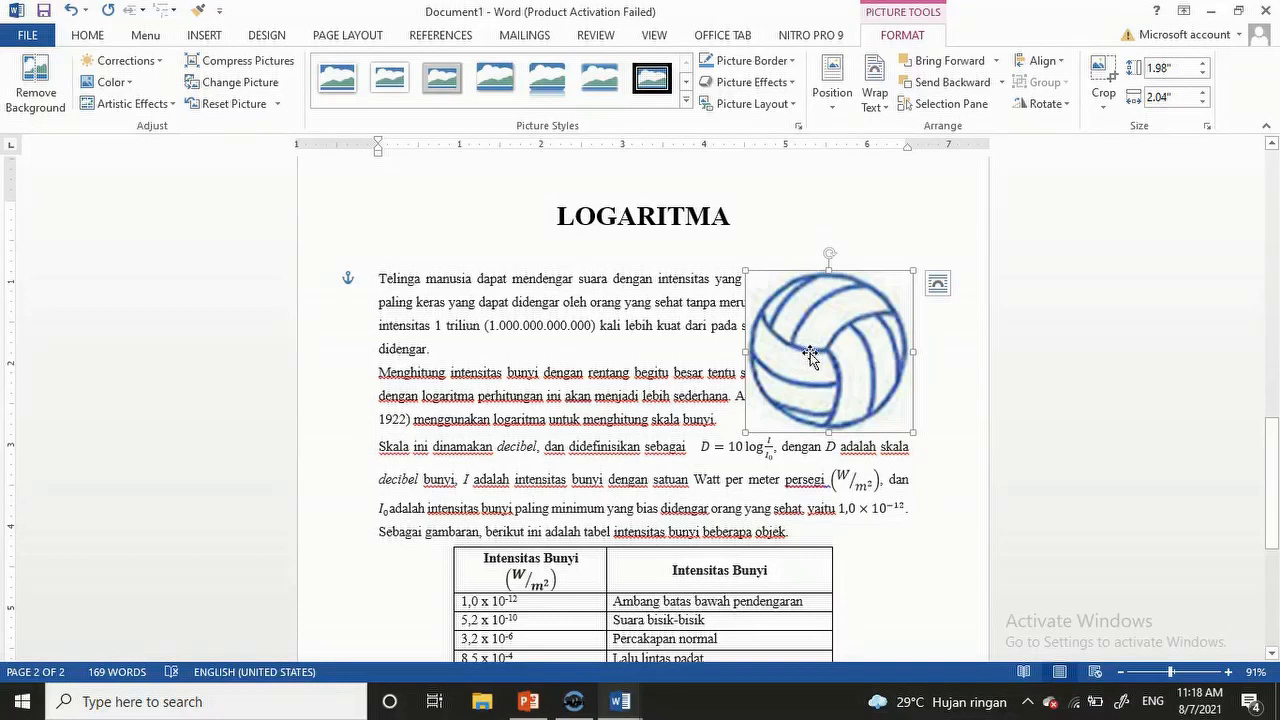
{"action": "left_click", "coordinate": [815, 349]}
{"action": "left_click_drag", "start_coordinate": [819, 347], "coordinate": [535, 351]}
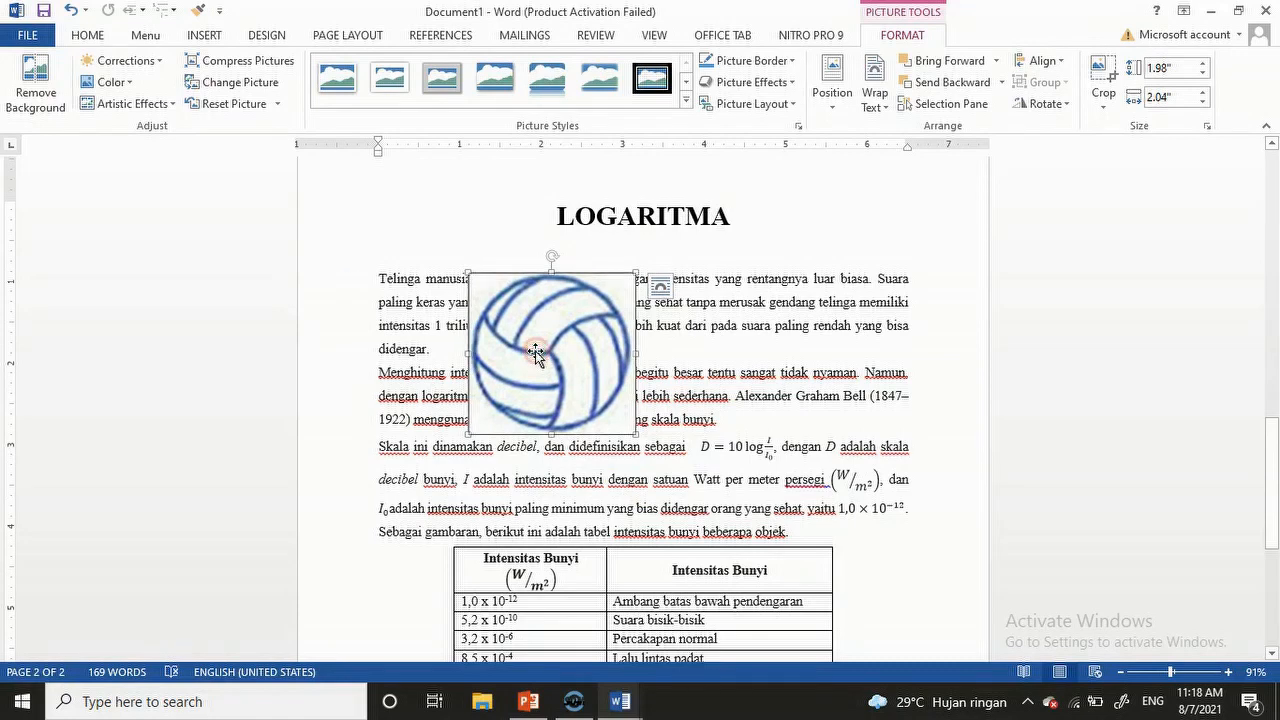
Step: Change the volleyball picture's text wrapping to Behind Text
{"action": "right_click", "coordinate": [536, 354]}
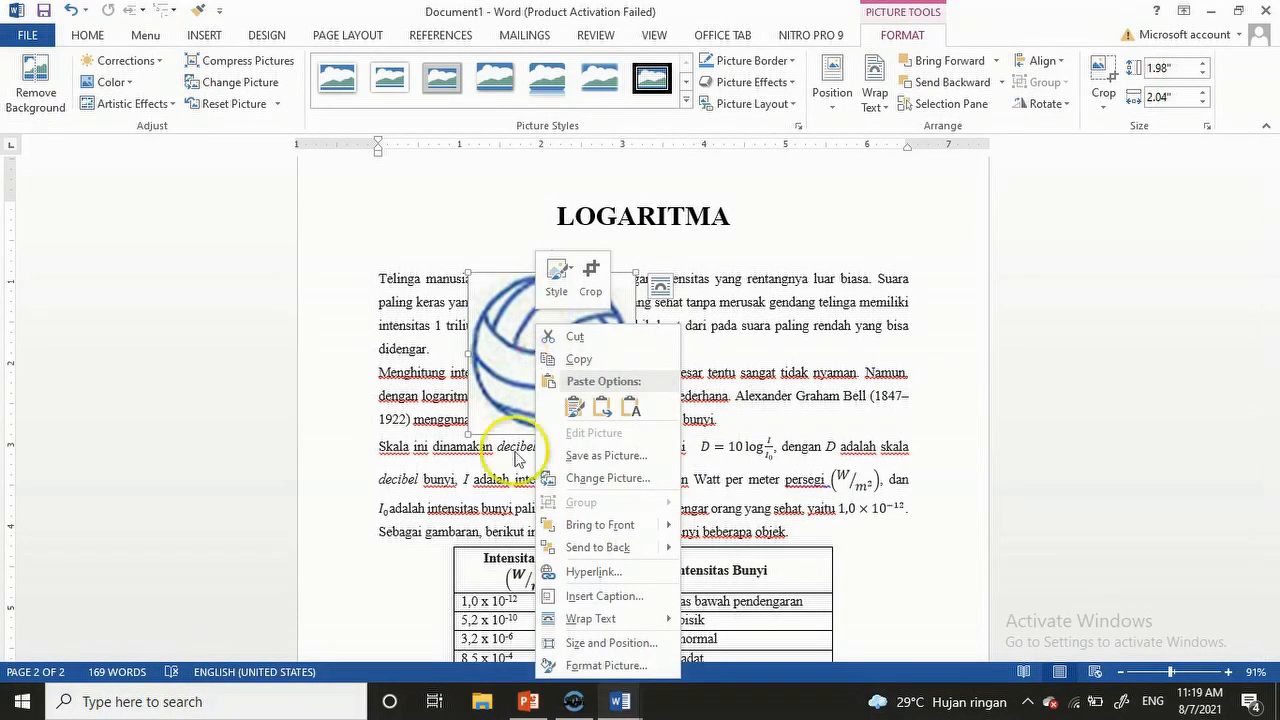
{"action": "mouse_move", "coordinate": [603, 625]}
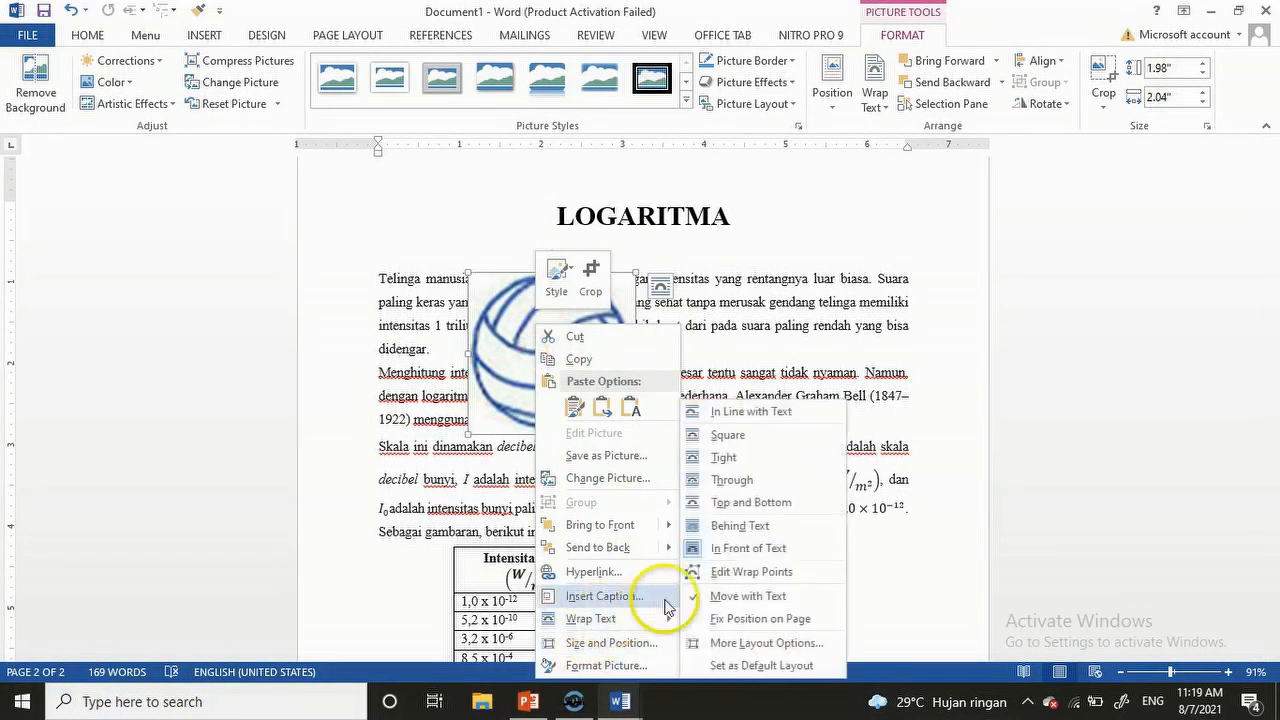
{"action": "left_click", "coordinate": [745, 530]}
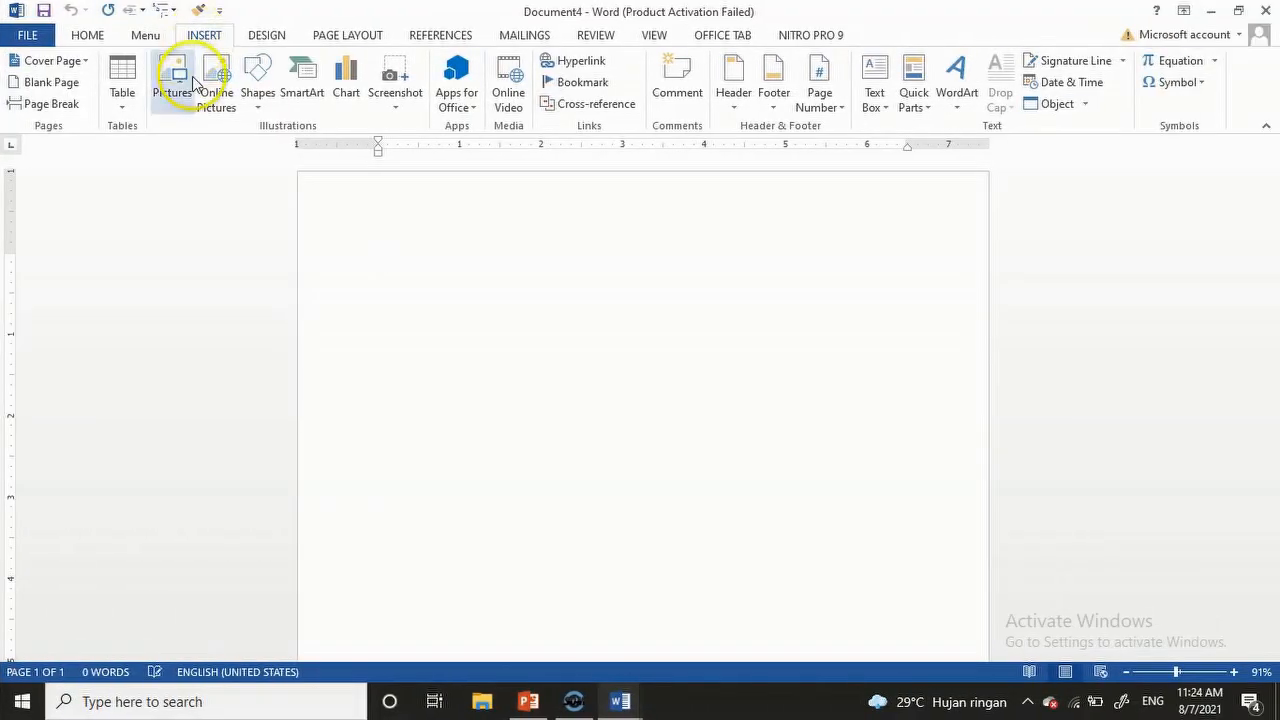
Step: Draw a horizontal arrow line about 2.17" long near the top of the blank page
{"action": "left_click", "coordinate": [257, 82]}
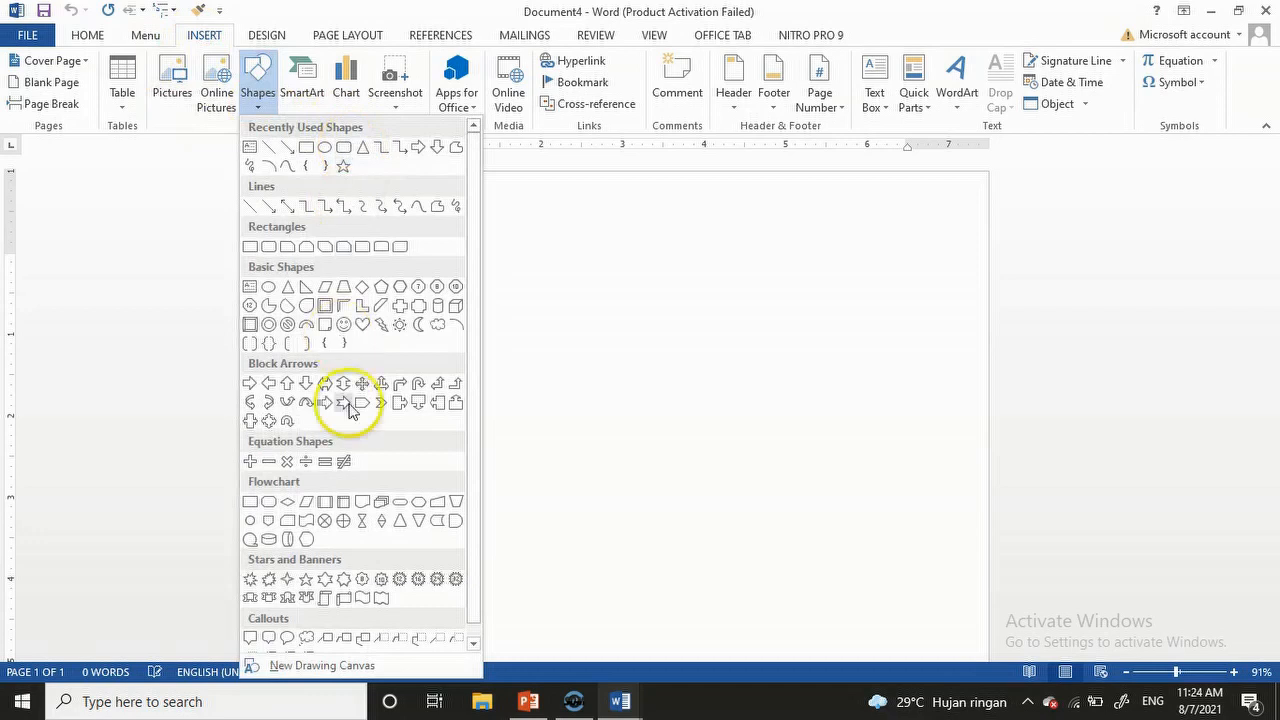
{"action": "left_click", "coordinate": [268, 208]}
{"action": "left_click_drag", "start_coordinate": [450, 257], "coordinate": [626, 256]}
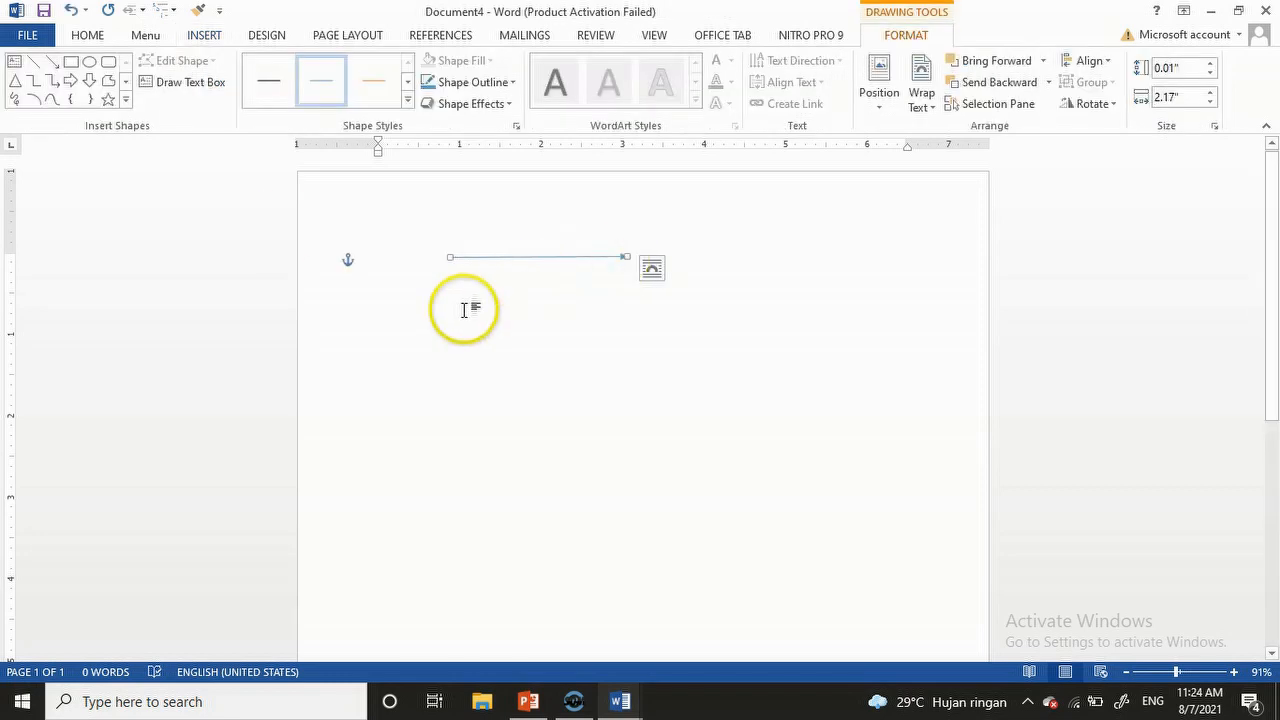
Step: Draw a rectangle about 1.01" high and 3.08" wide below the arrow line and give it the white-filled orange outline style
{"action": "left_click", "coordinate": [71, 62]}
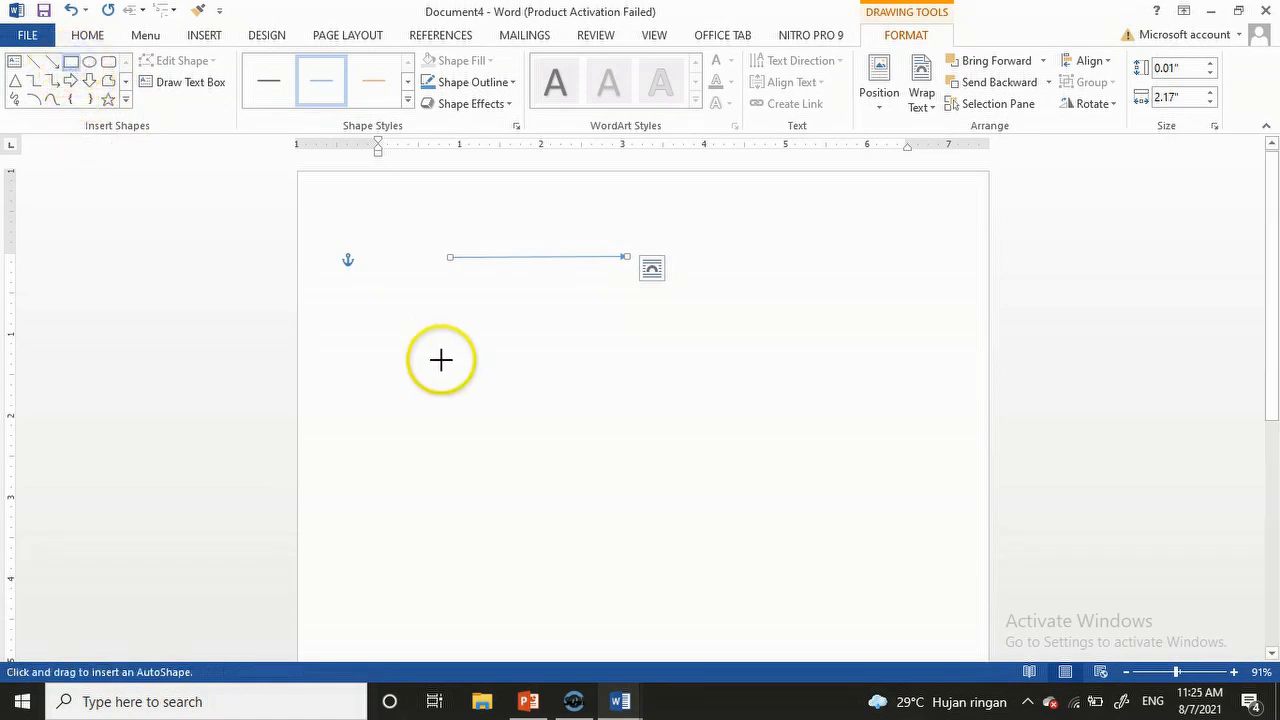
{"action": "mouse_move", "coordinate": [441, 361]}
{"action": "left_mouse_down"}
{"action": "mouse_move", "coordinate": [583, 463]}
{"action": "mouse_move", "coordinate": [752, 446]}
{"action": "mouse_move", "coordinate": [454, 437]}
{"action": "mouse_move", "coordinate": [693, 443]}
{"action": "left_mouse_up"}
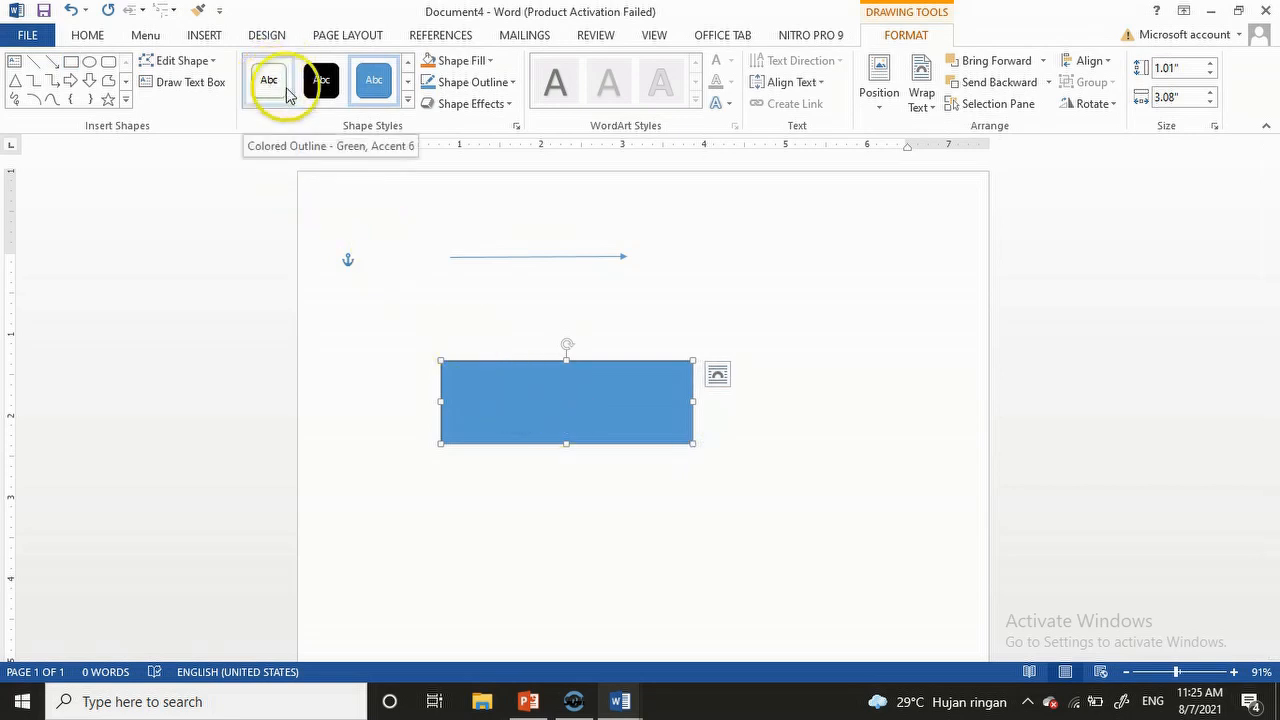
{"action": "left_click", "coordinate": [407, 103]}
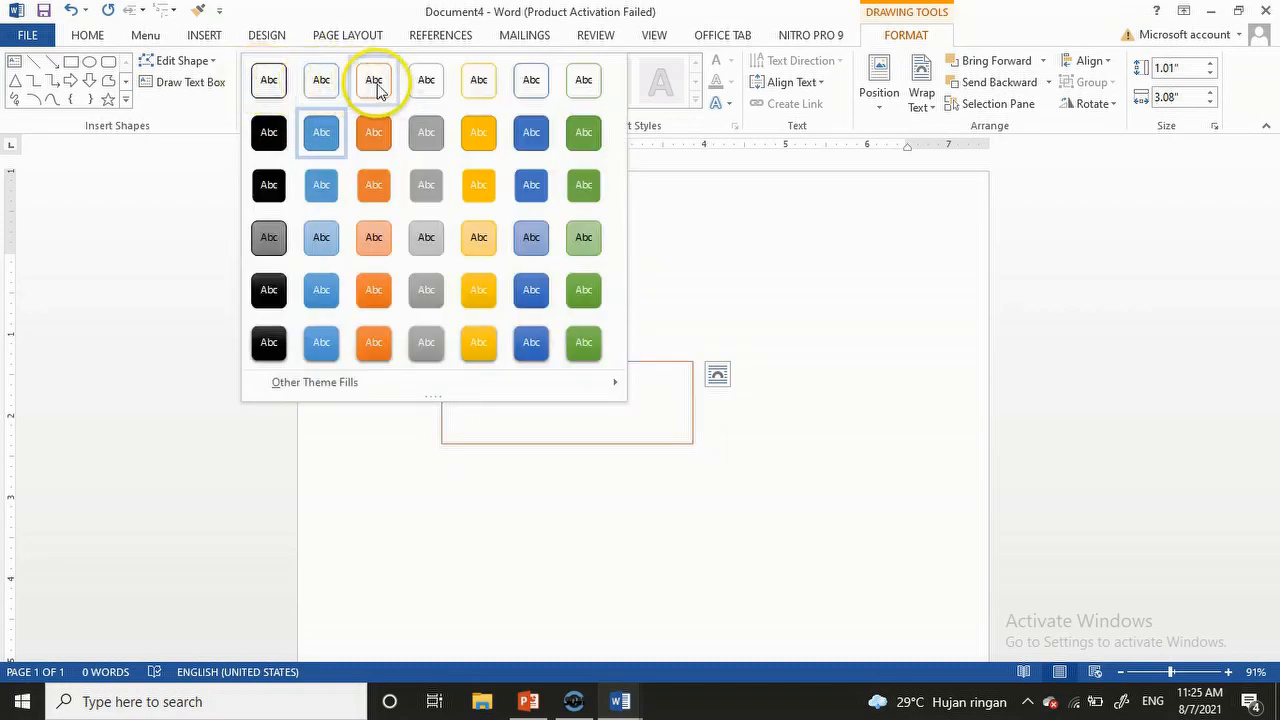
{"action": "left_click", "coordinate": [376, 88]}
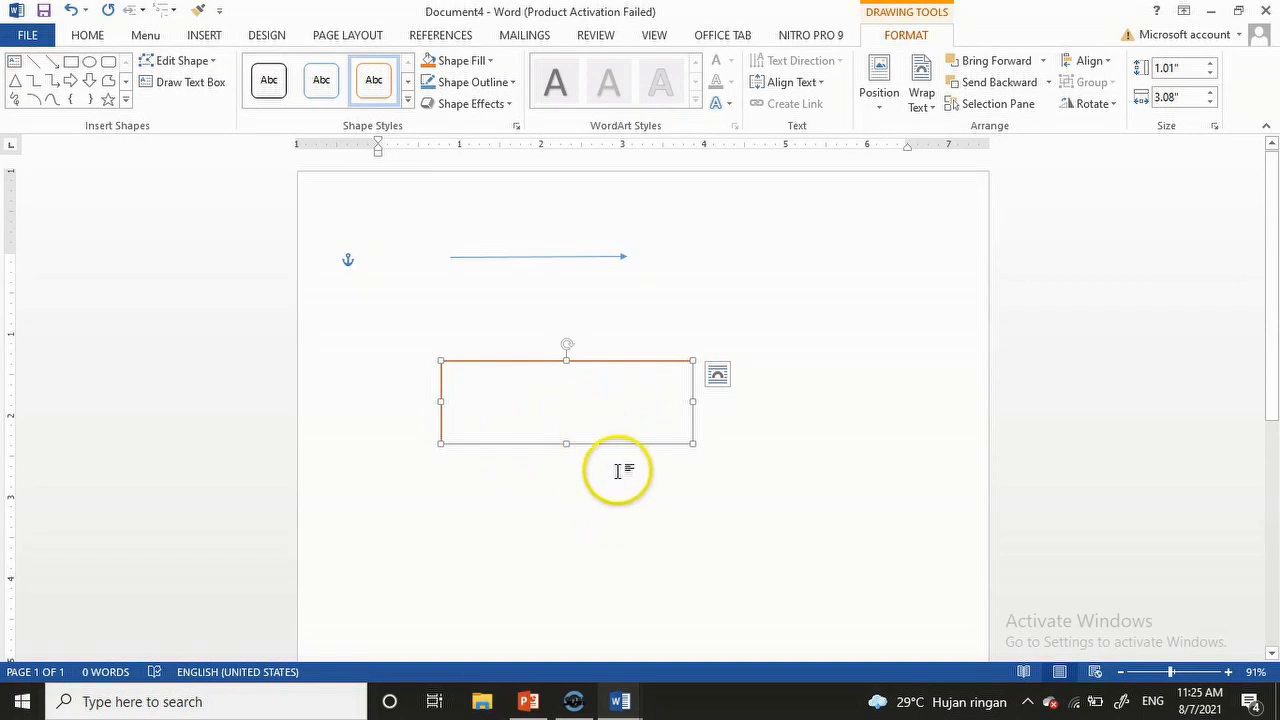
Step: Add the text NAMA inside the rectangle and pull the arrowhead end of the line across to the page's left margin
{"action": "right_click", "coordinate": [545, 401]}
{"action": "left_click", "coordinate": [617, 158]}
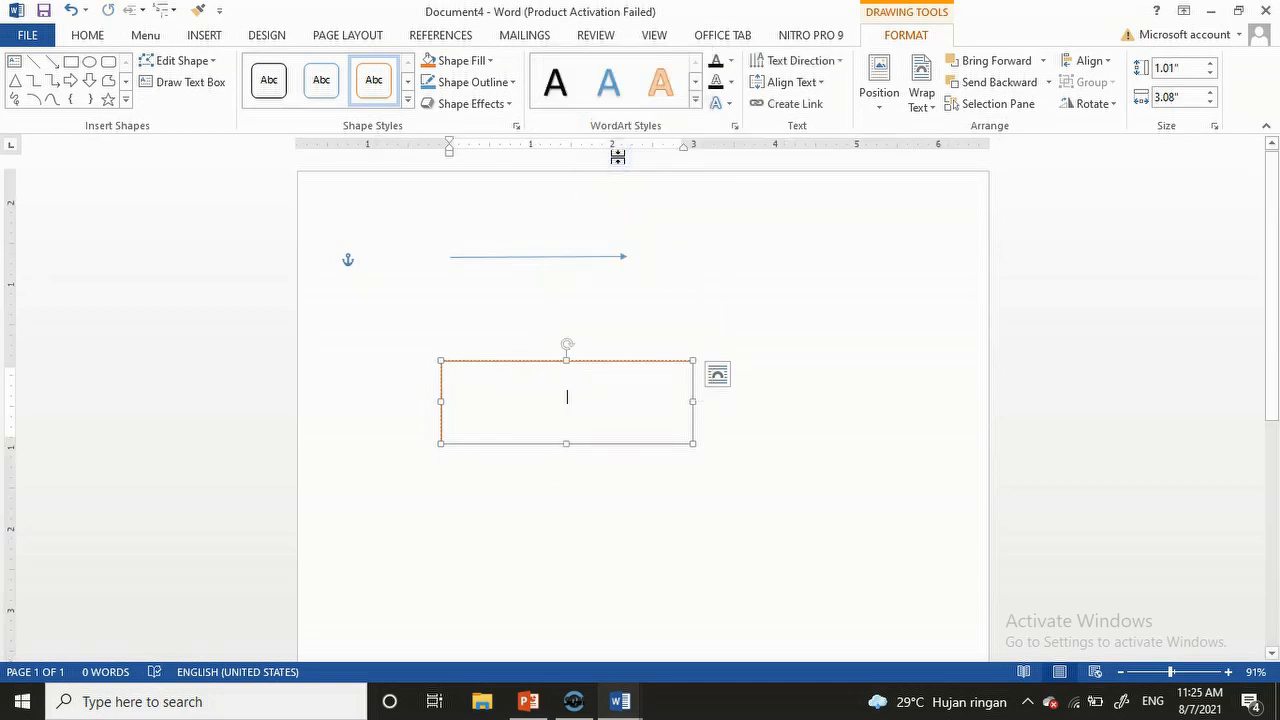
{"action": "type", "text": "NAMA"}
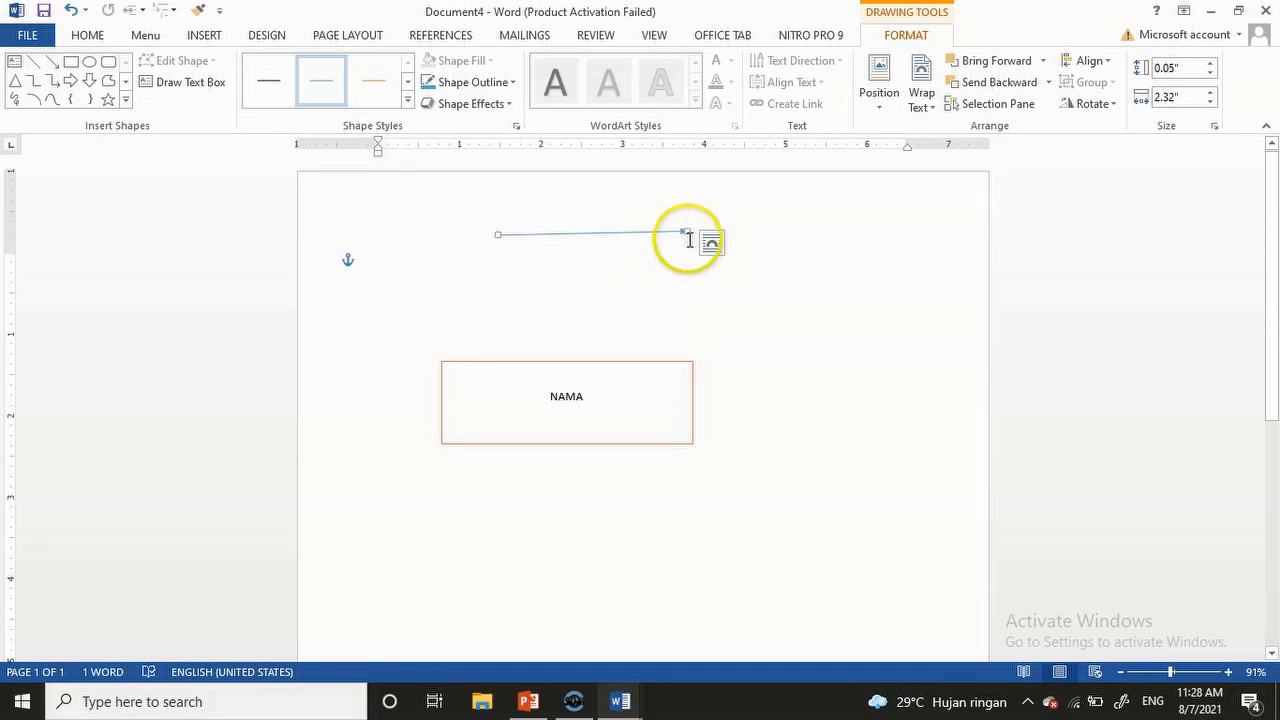
{"action": "mouse_move", "coordinate": [686, 230]}
{"action": "left_mouse_down"}
{"action": "mouse_move", "coordinate": [529, 311]}
{"action": "mouse_move", "coordinate": [479, 313]}
{"action": "mouse_move", "coordinate": [394, 289]}
{"action": "mouse_move", "coordinate": [357, 263]}
{"action": "mouse_move", "coordinate": [348, 235]}
{"action": "left_mouse_up"}
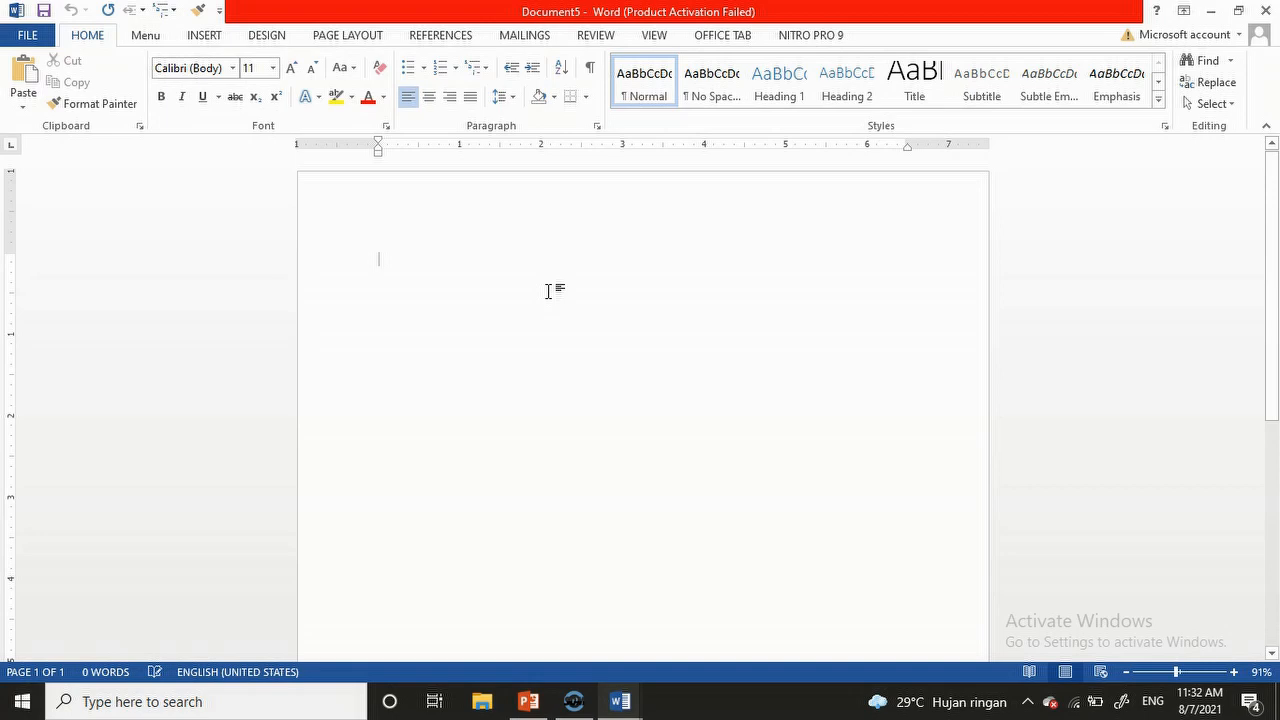
Step: Insert a Basic Radial SmartArt graphic from the Cycle category into the blank document
{"action": "left_click", "coordinate": [210, 36]}
{"action": "left_click", "coordinate": [295, 88]}
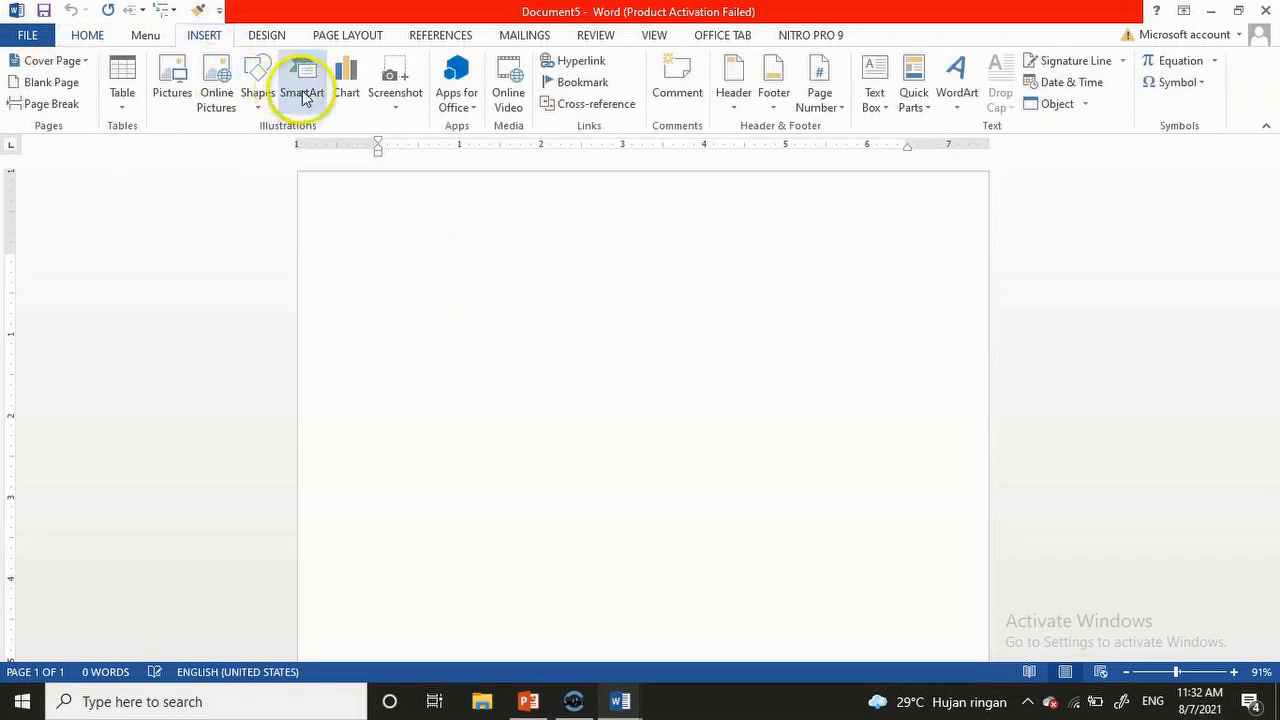
{"action": "left_click", "coordinate": [398, 214]}
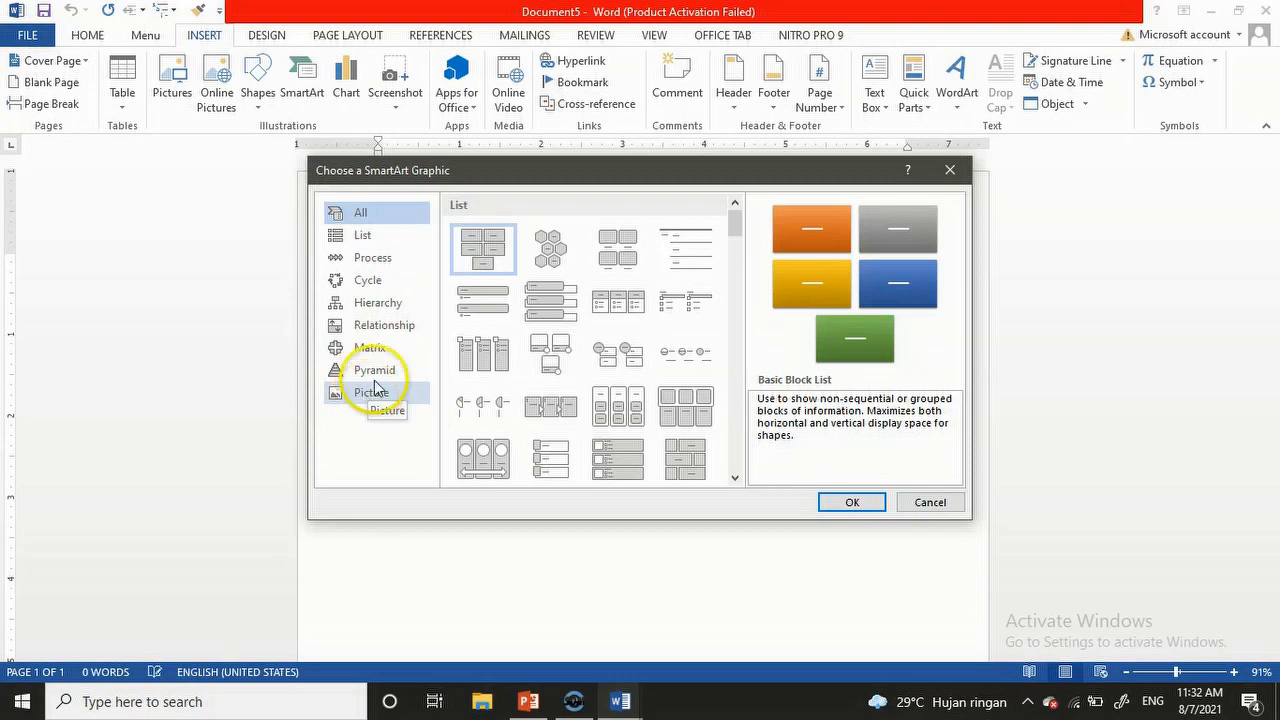
{"action": "left_click", "coordinate": [399, 285]}
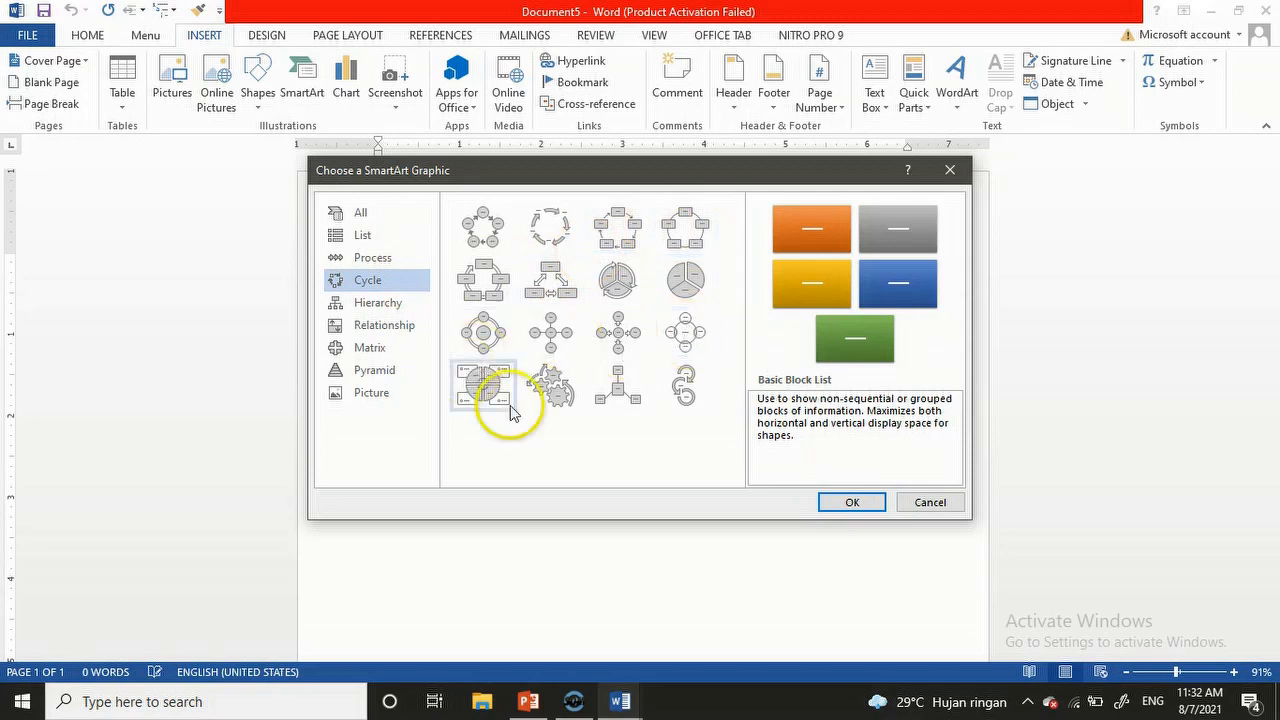
{"action": "left_click", "coordinate": [547, 344]}
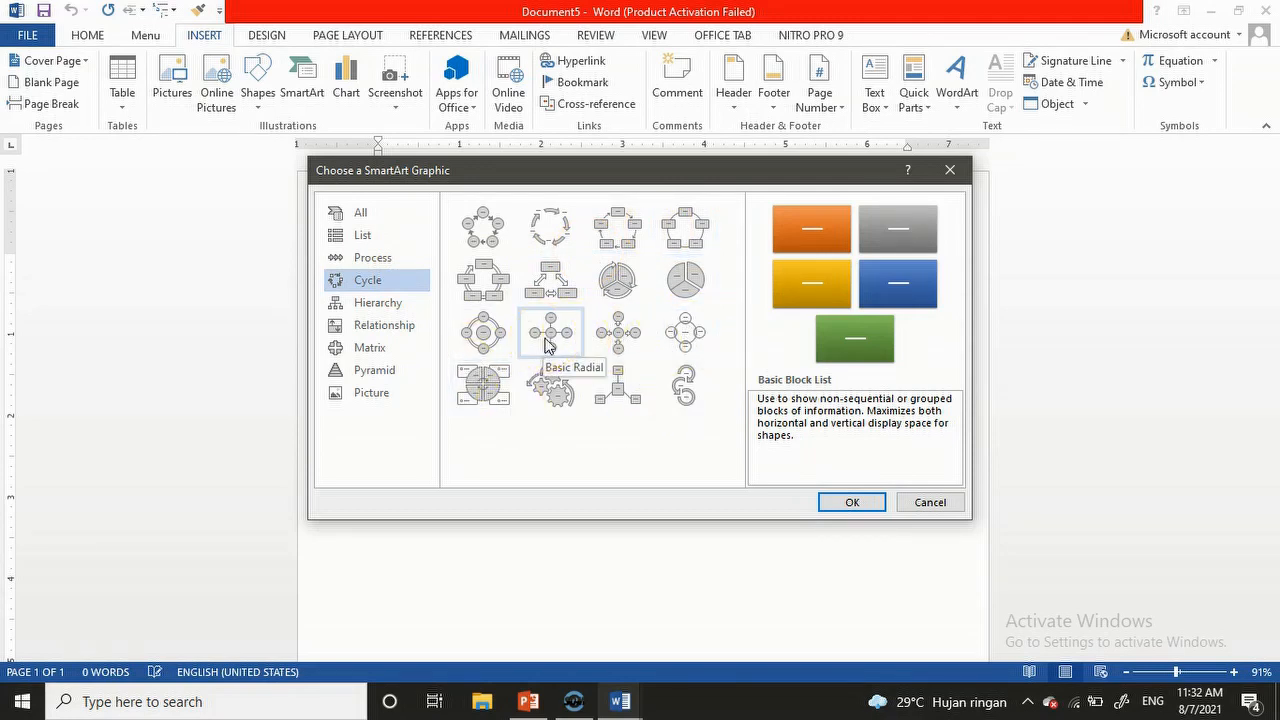
{"action": "left_click", "coordinate": [547, 344]}
{"action": "left_click", "coordinate": [848, 505]}
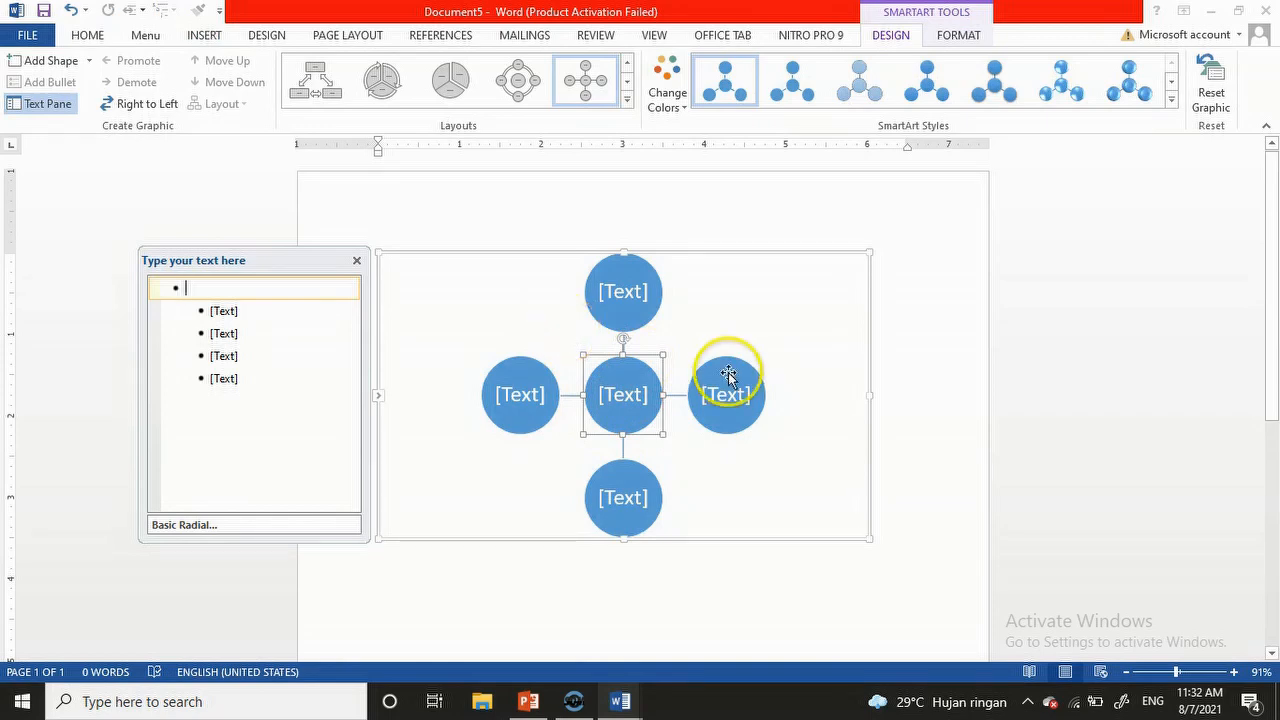
Step: Label the SmartArt's central circle SMK N 2 BUKITTINGGI and place the text cursor in the upper circle
{"action": "left_click", "coordinate": [634, 394]}
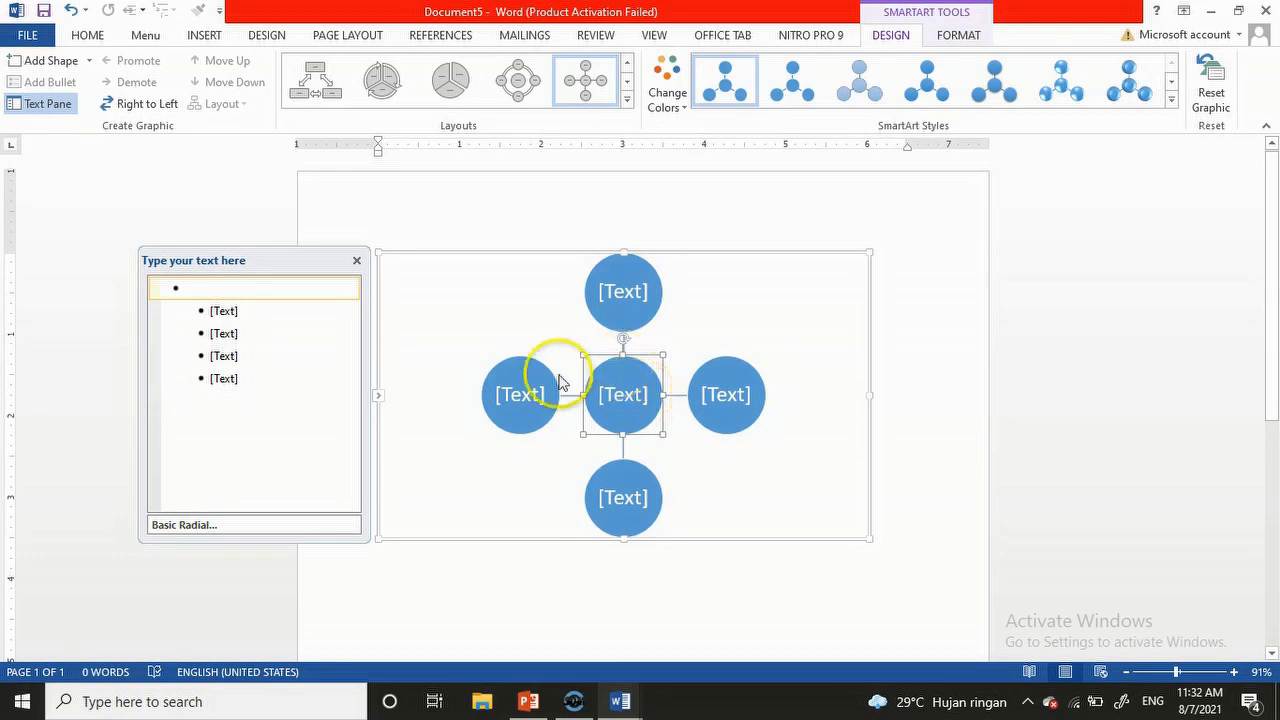
{"action": "left_click", "coordinate": [616, 394]}
{"action": "type", "text": "SMK N 2 BUKITTINGGI"}
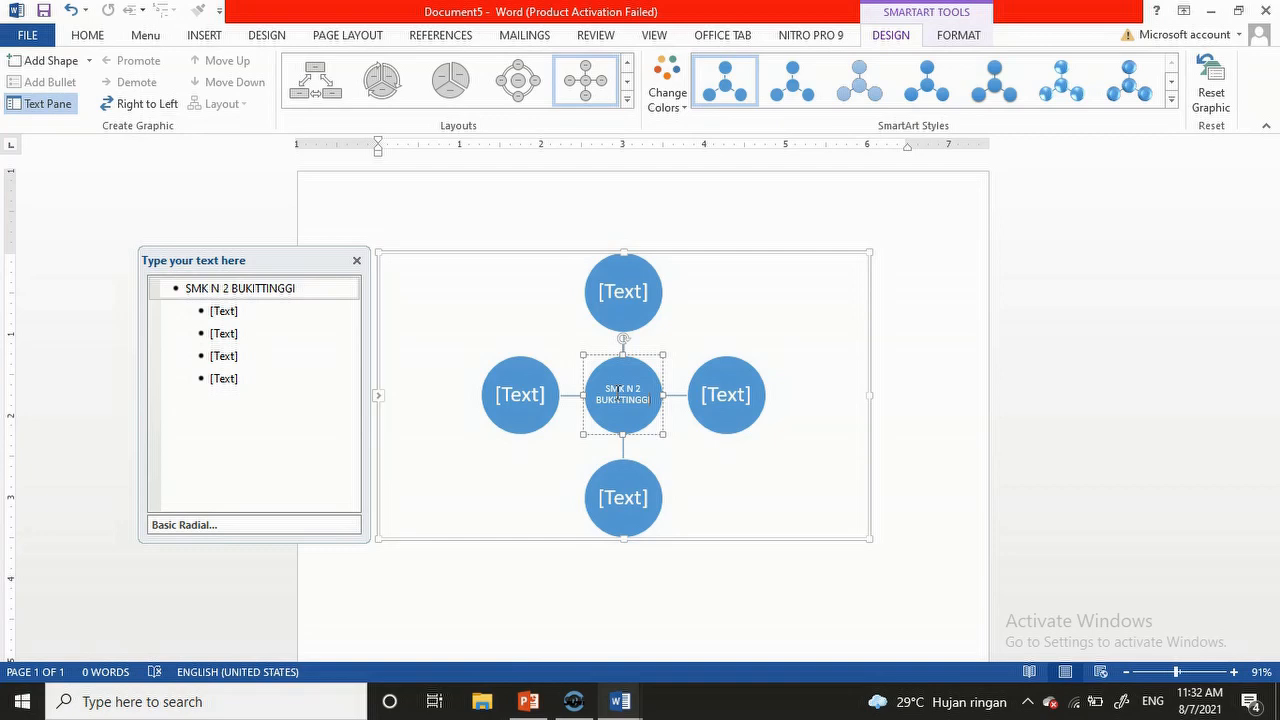
{"action": "left_click", "coordinate": [627, 290]}
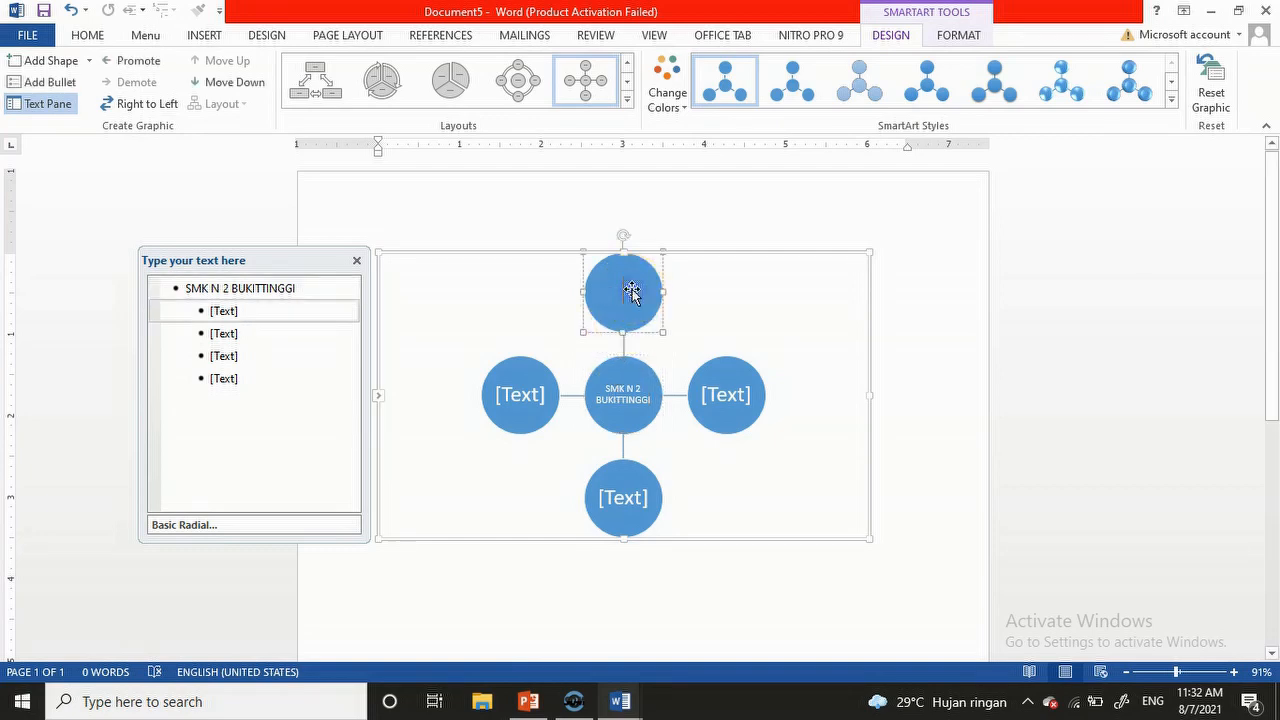
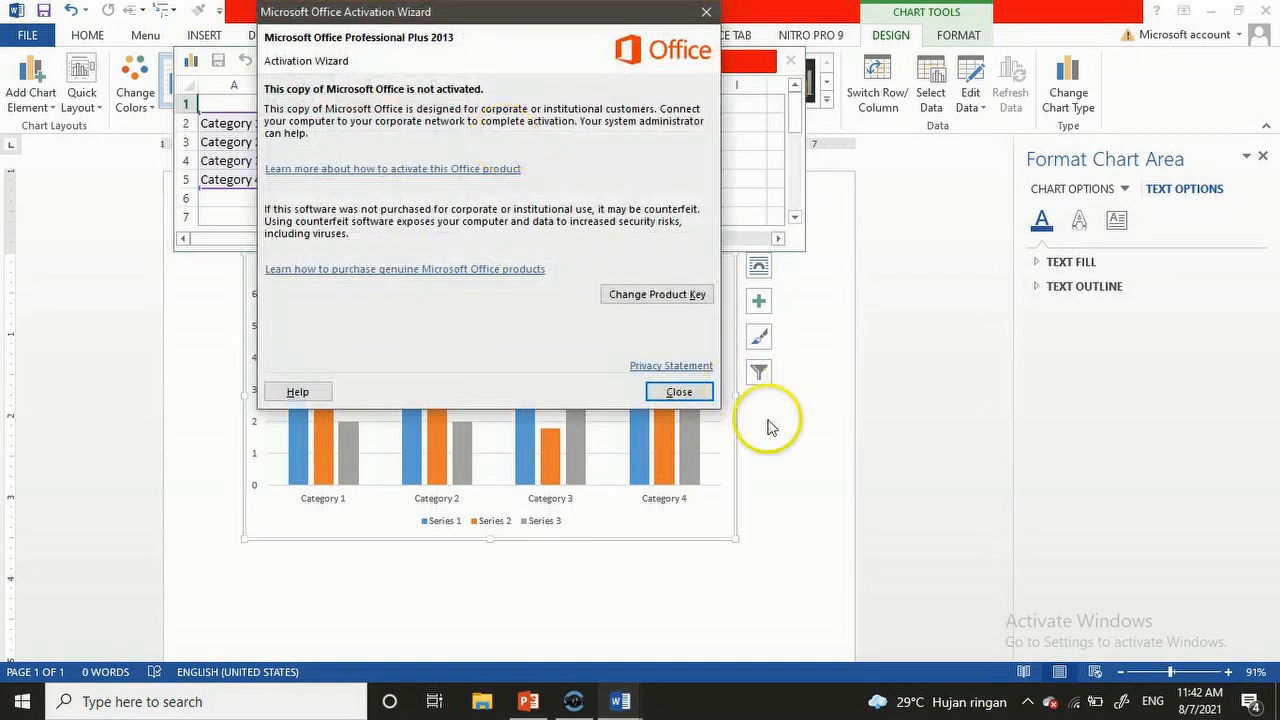
Step: Close the activation wizard and set the chart's series headings in B1:D1 to 2019, 2020 and 2021
{"action": "left_click", "coordinate": [665, 391]}
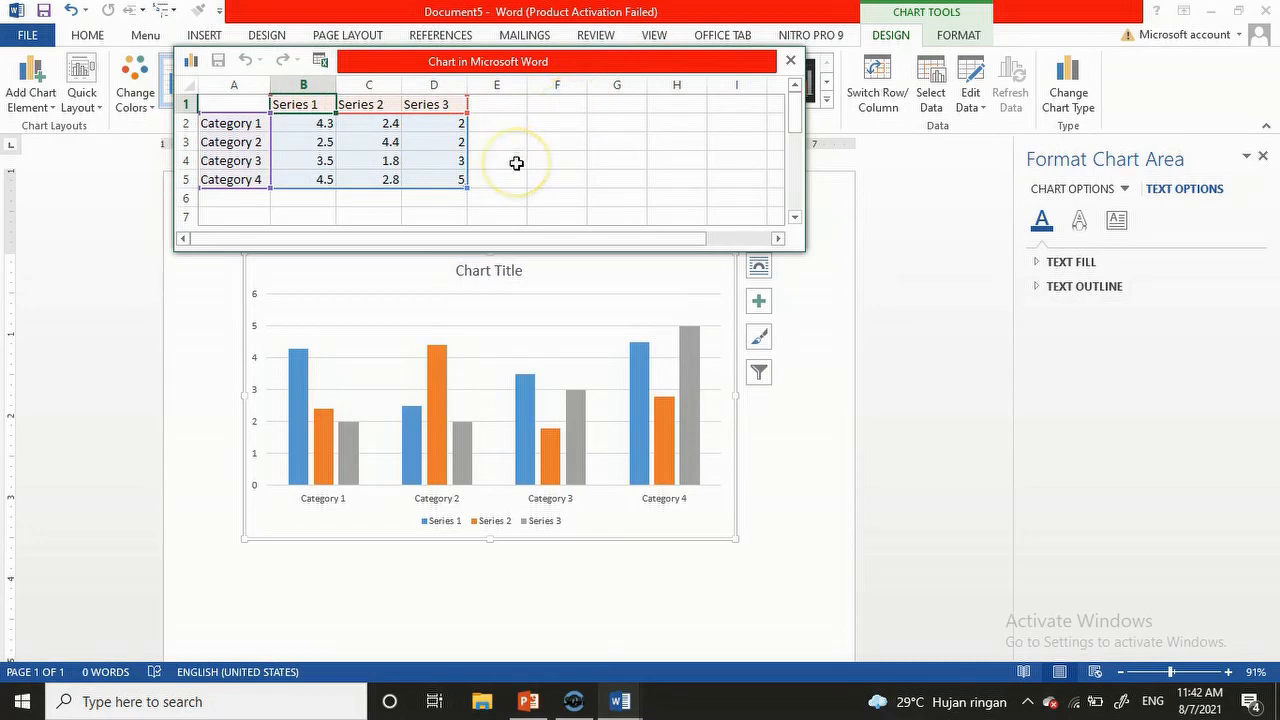
{"action": "left_click", "coordinate": [311, 104]}
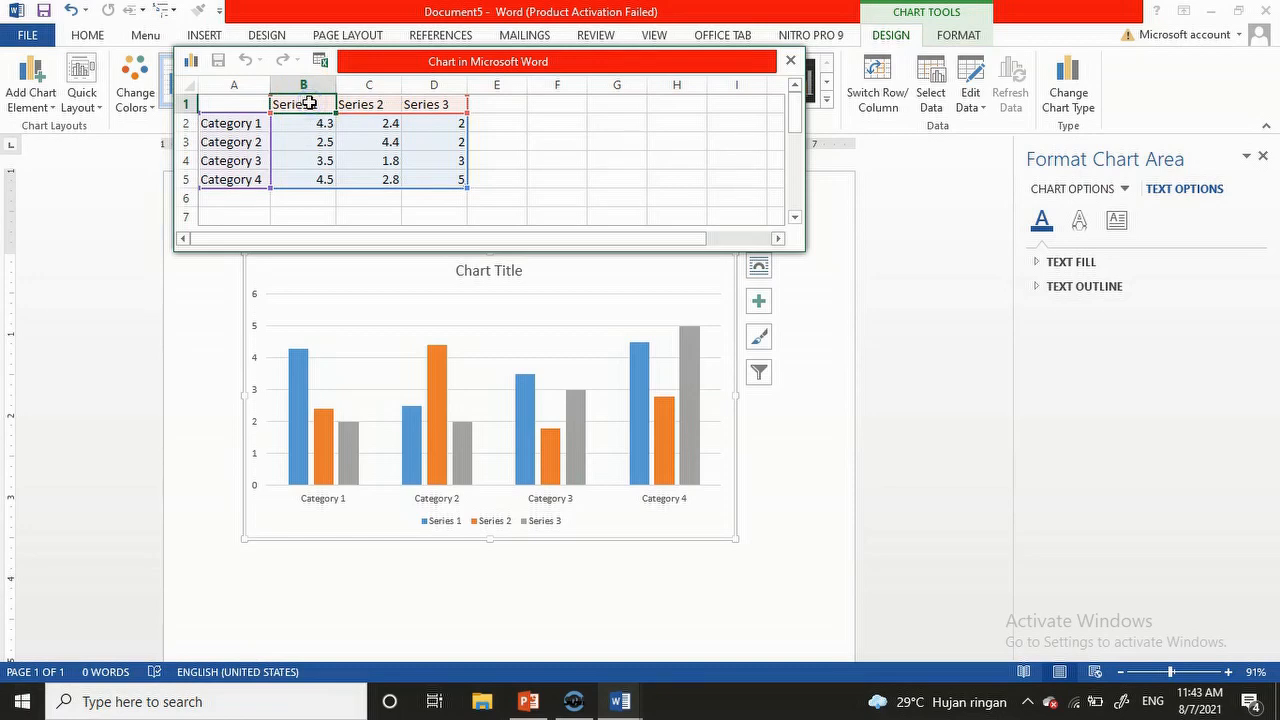
{"action": "type", "text": "2019"}
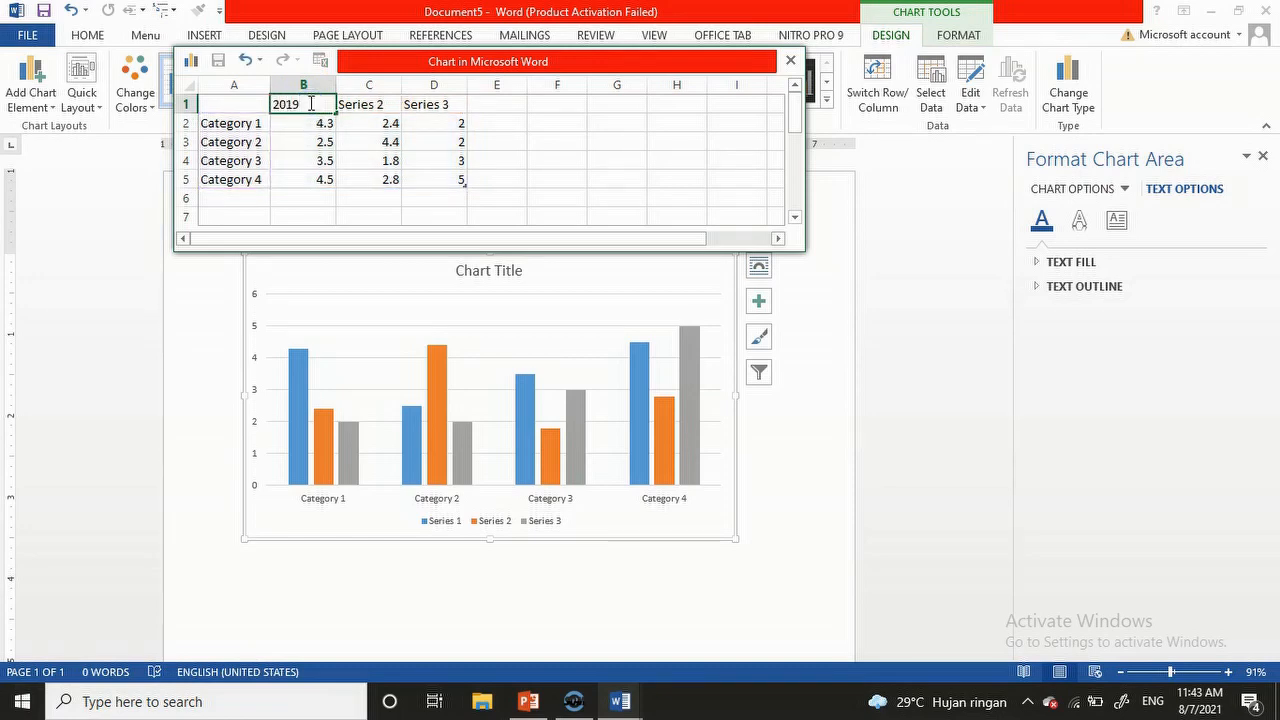
{"action": "key", "text": "Tab"}
{"action": "type", "text": "20"}
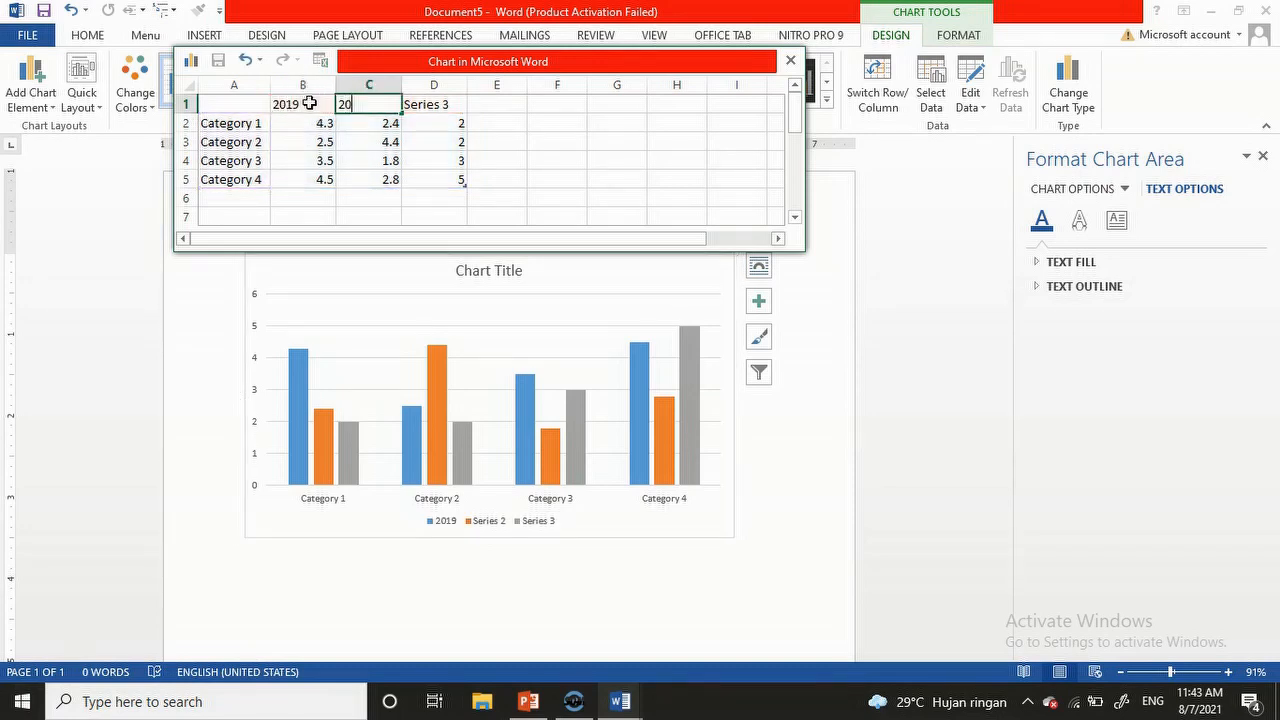
{"action": "type", "text": "20"}
{"action": "key", "text": "Tab"}
{"action": "type", "text": "2021"}
Step: Rename the chart's four categories in A2:A5 as AKL, BDP, OTKP and Perhotelan
{"action": "left_click", "coordinate": [224, 122]}
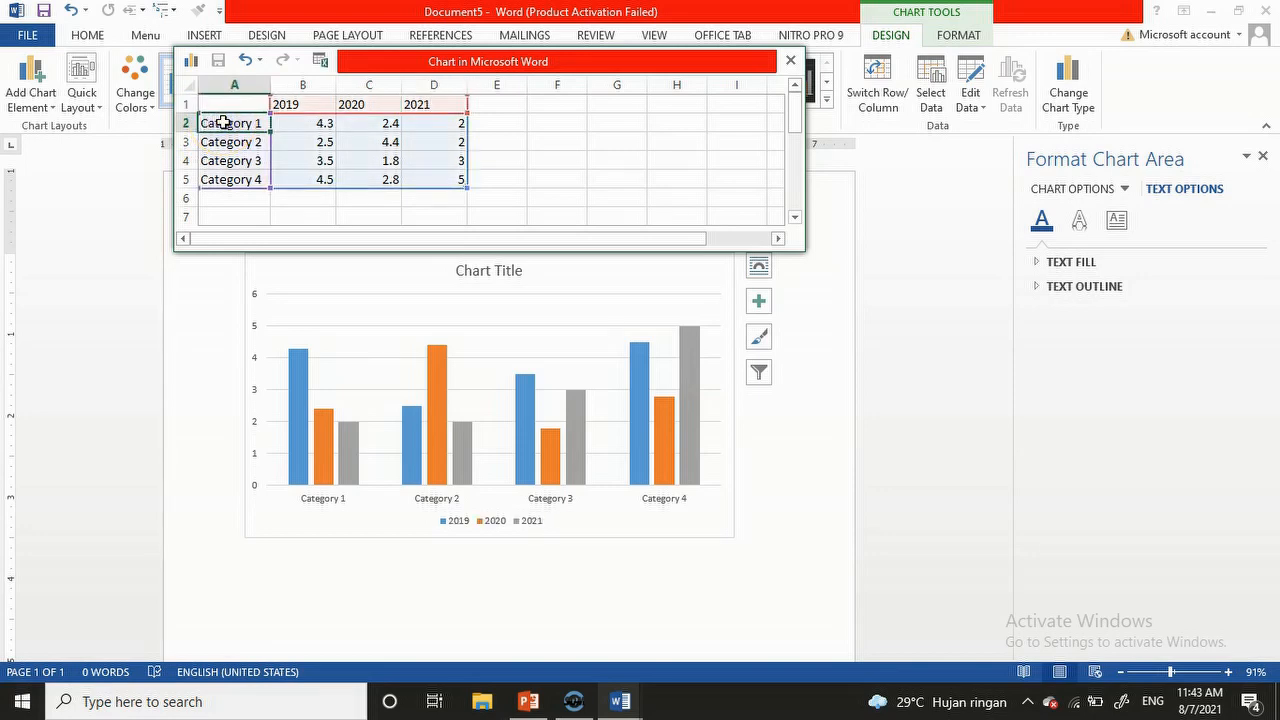
{"action": "type", "text": "AK"}
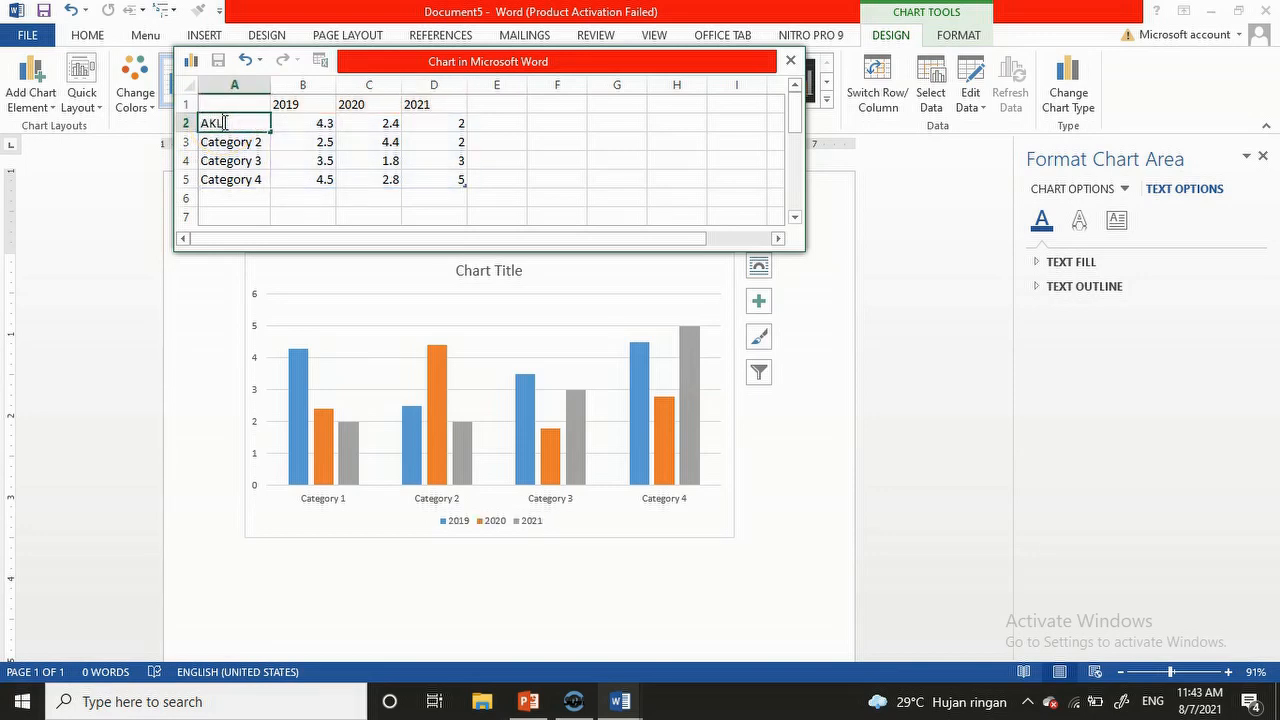
{"action": "type", "text": "L"}
{"action": "key", "text": "Return"}
{"action": "type", "text": "BDP"}
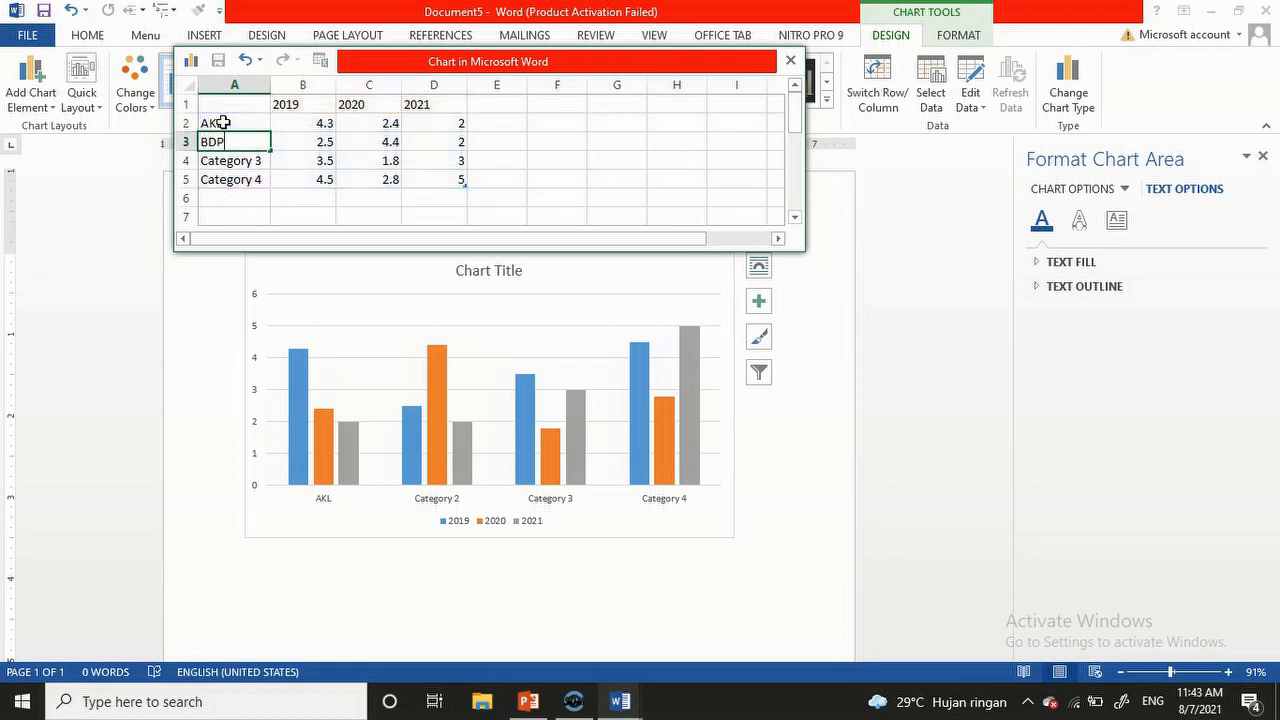
{"action": "key", "text": "Return"}
{"action": "type", "text": "OTKP"}
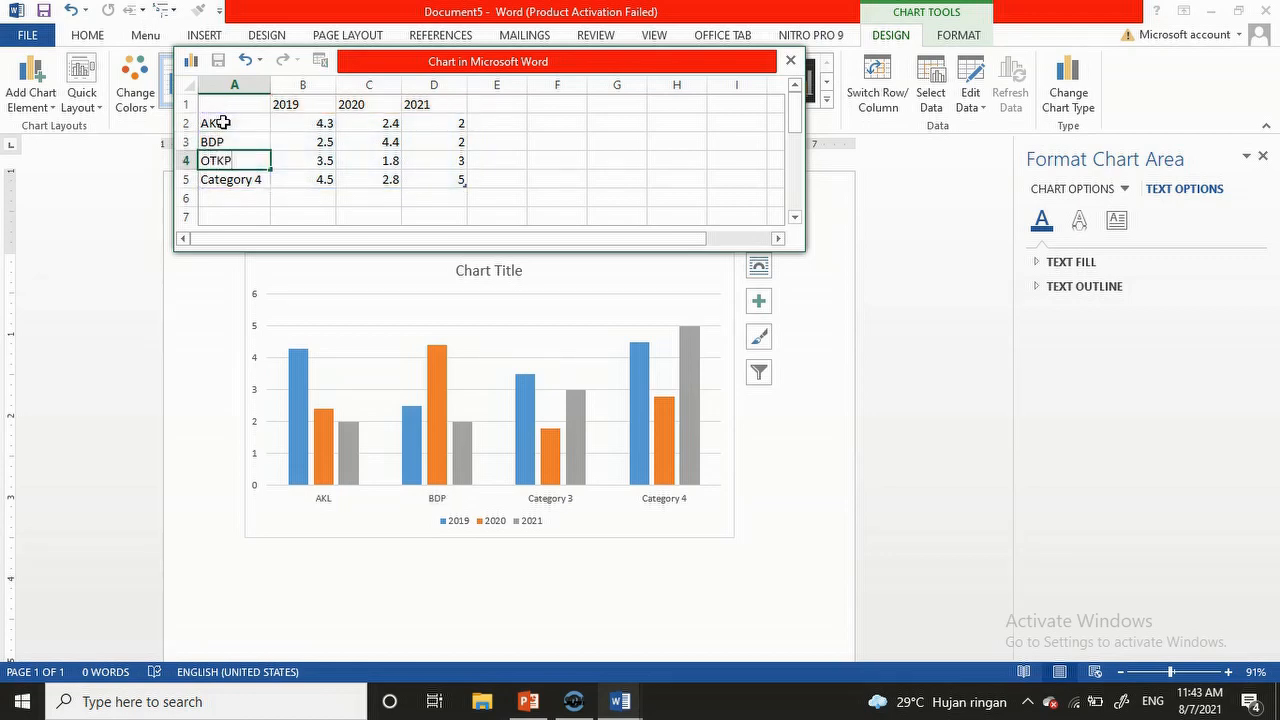
{"action": "key", "text": "Return"}
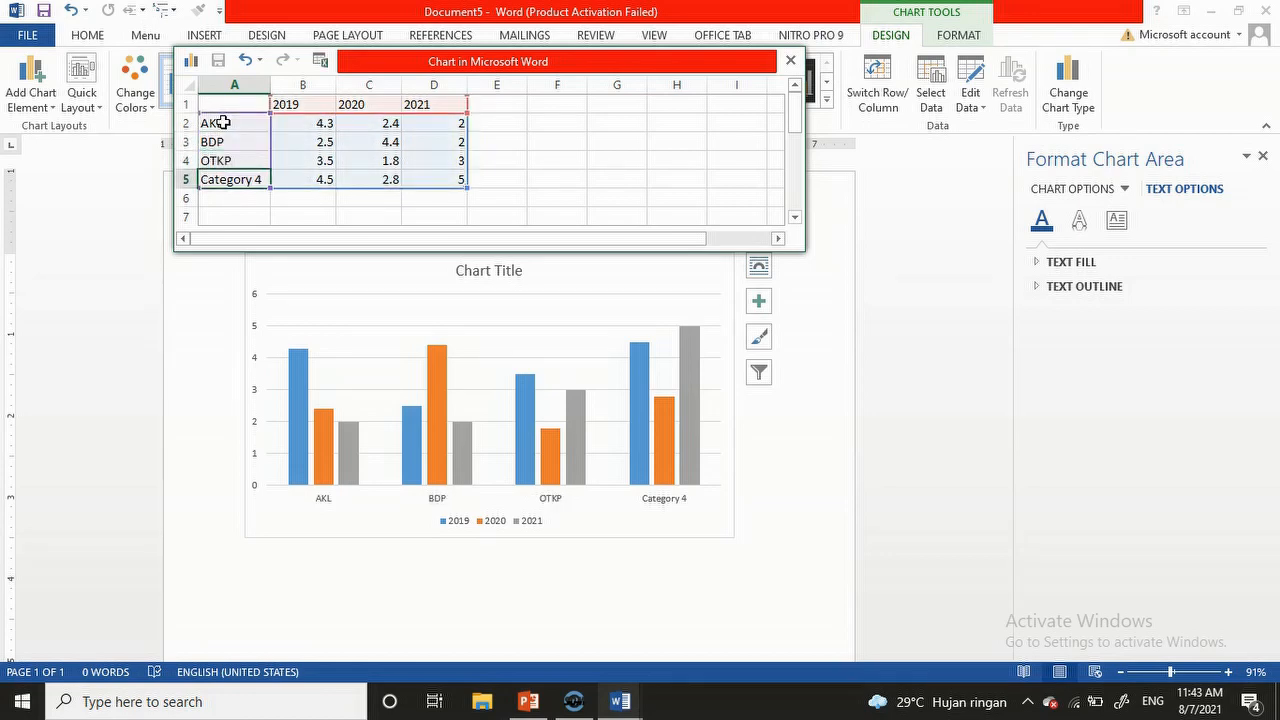
{"action": "type", "text": "Per"}
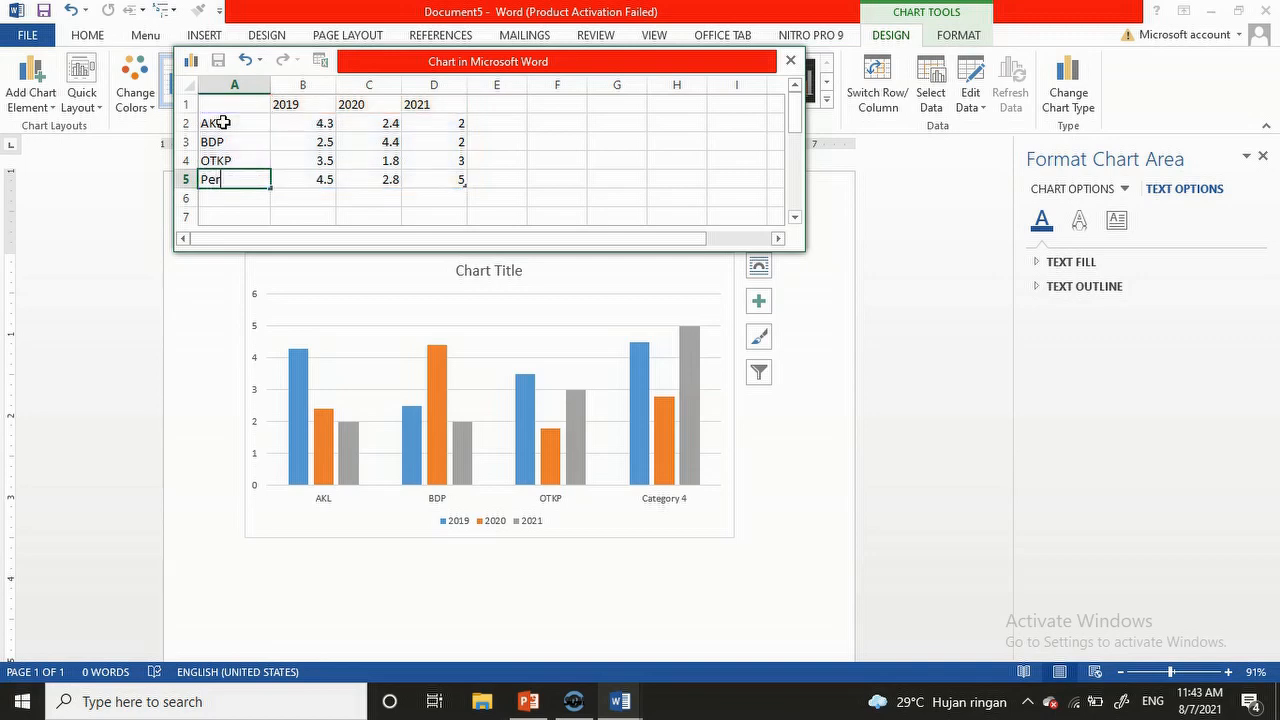
{"action": "type", "text": "hotelan"}
{"action": "key", "text": "Return"}
Step: Add three more chart categories in A6:A8: Tata Boga, UPW and Tata Busana
{"action": "type", "text": "T"}
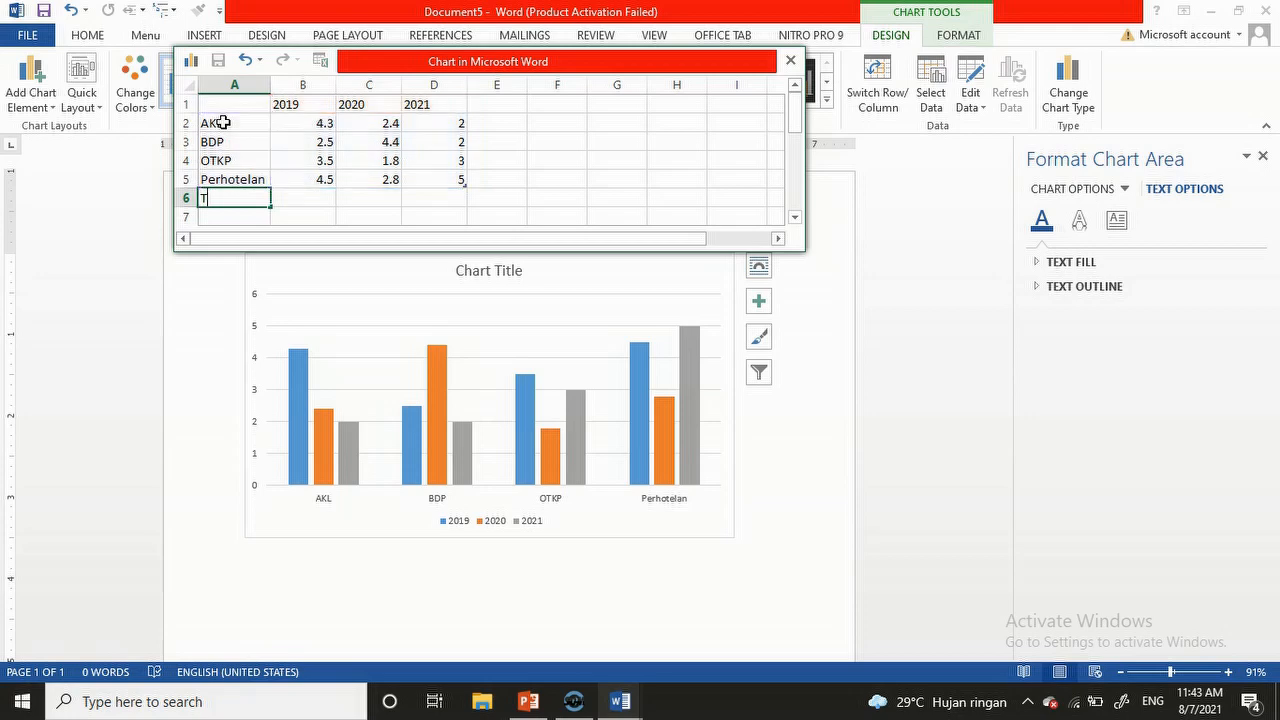
{"action": "type", "text": "ata Boga"}
{"action": "key", "text": "Return"}
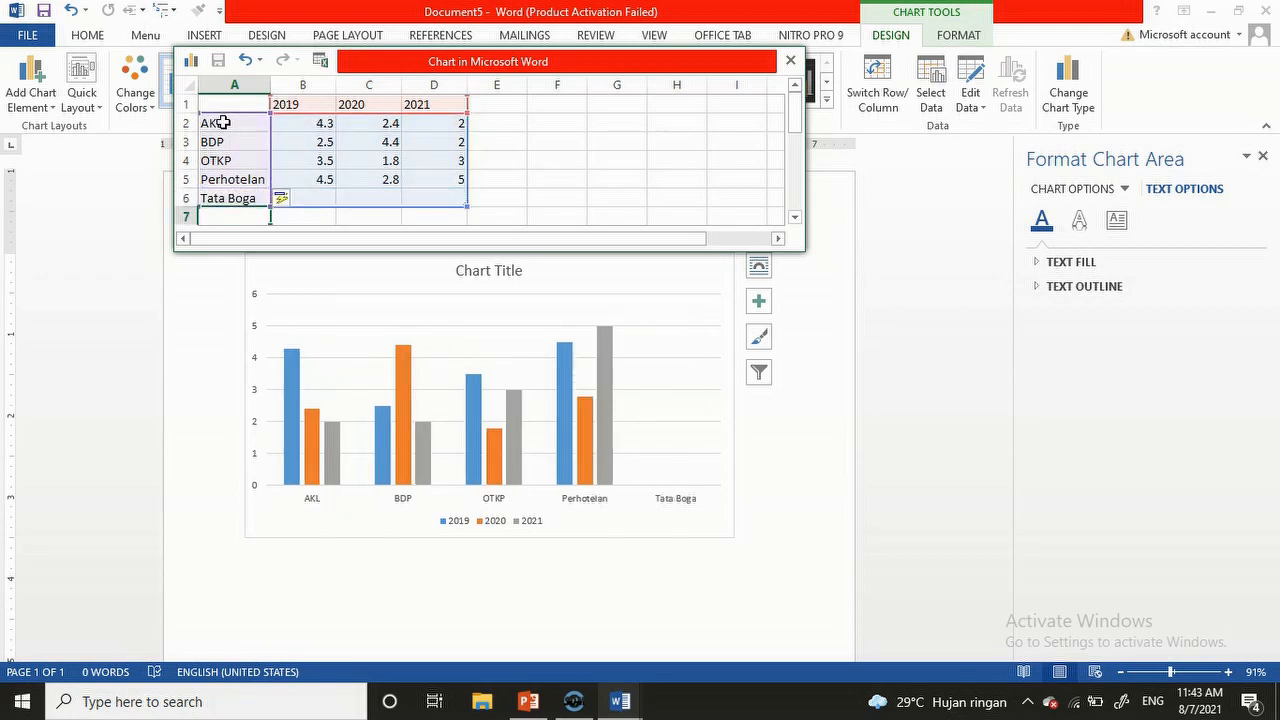
{"action": "type", "text": "UPW"}
{"action": "key", "text": "Return"}
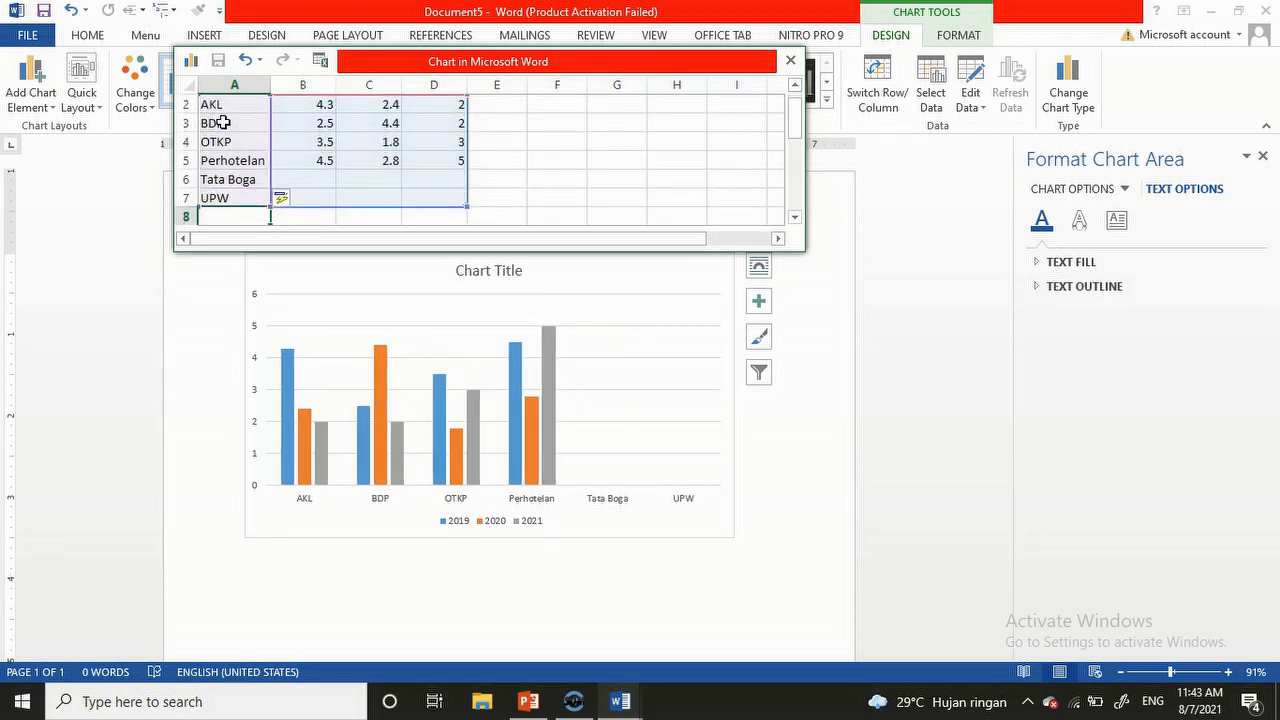
{"action": "type", "text": "Tata Bogaa"}
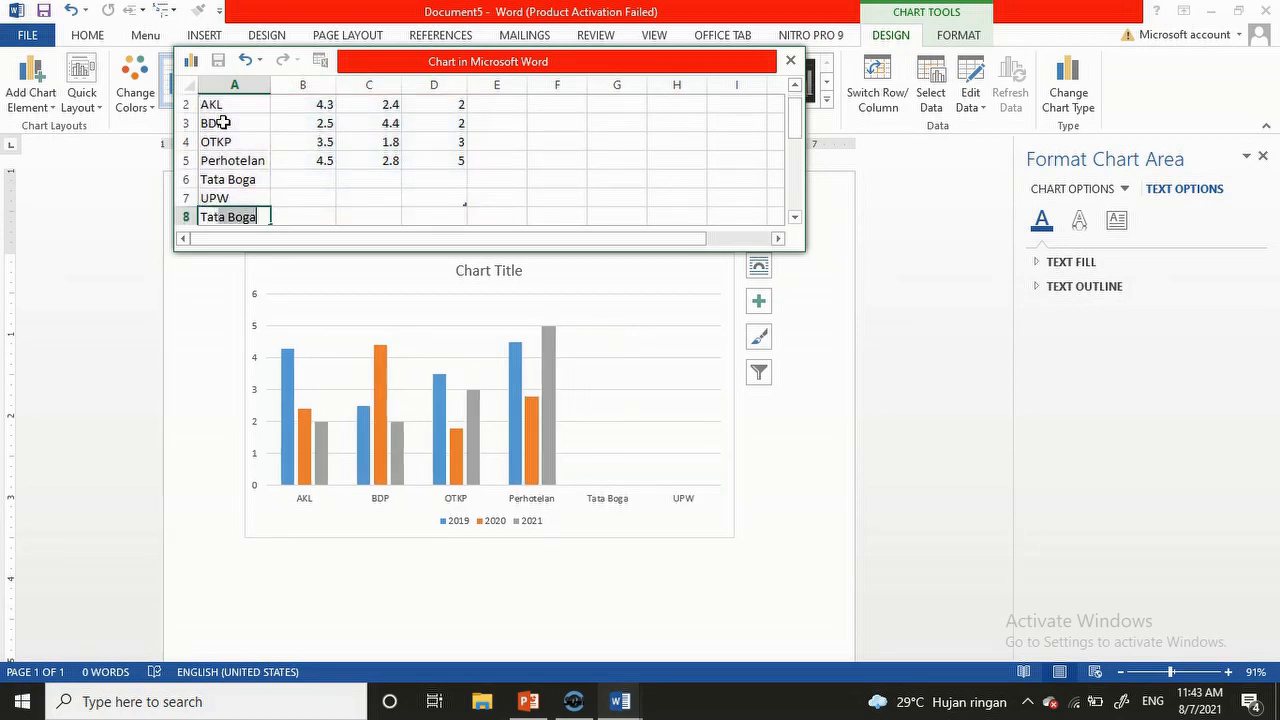
{"action": "type", "text": "ta Busana"}
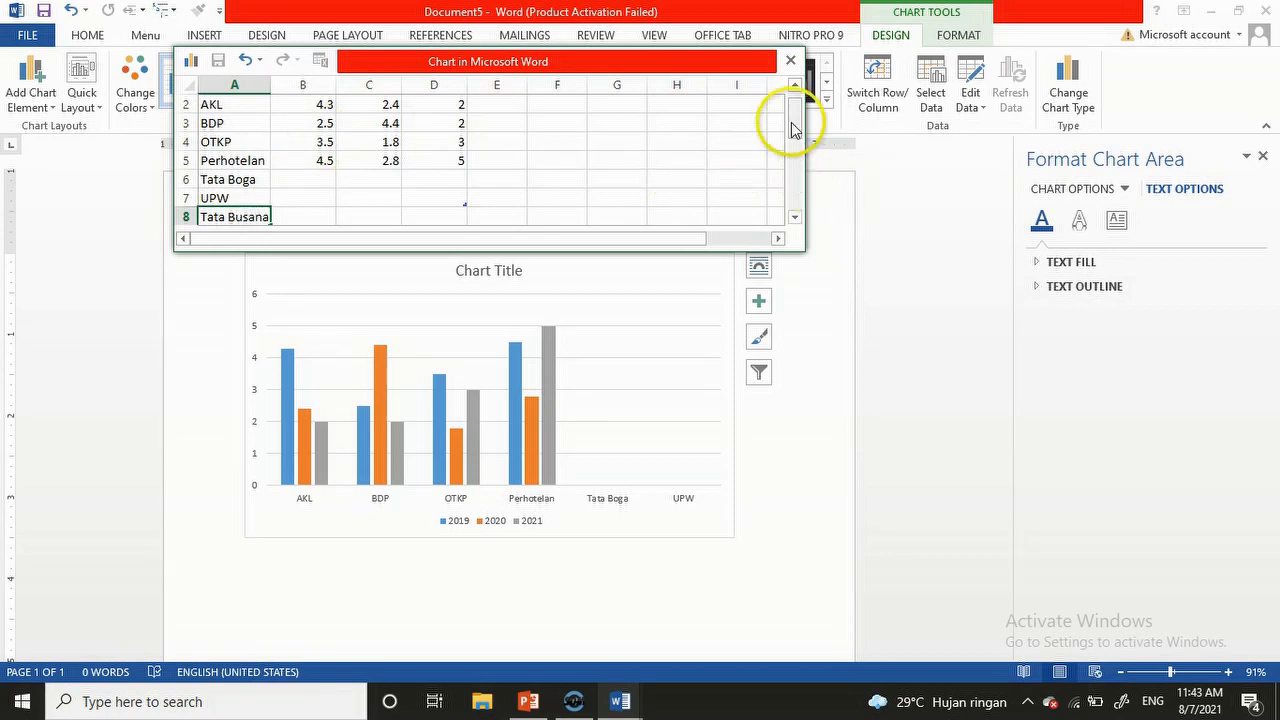
Step: Set the 2019 value for AKL in cell B2 of the chart data to 90
{"action": "left_click_drag", "start_coordinate": [794, 129], "coordinate": [794, 97]}
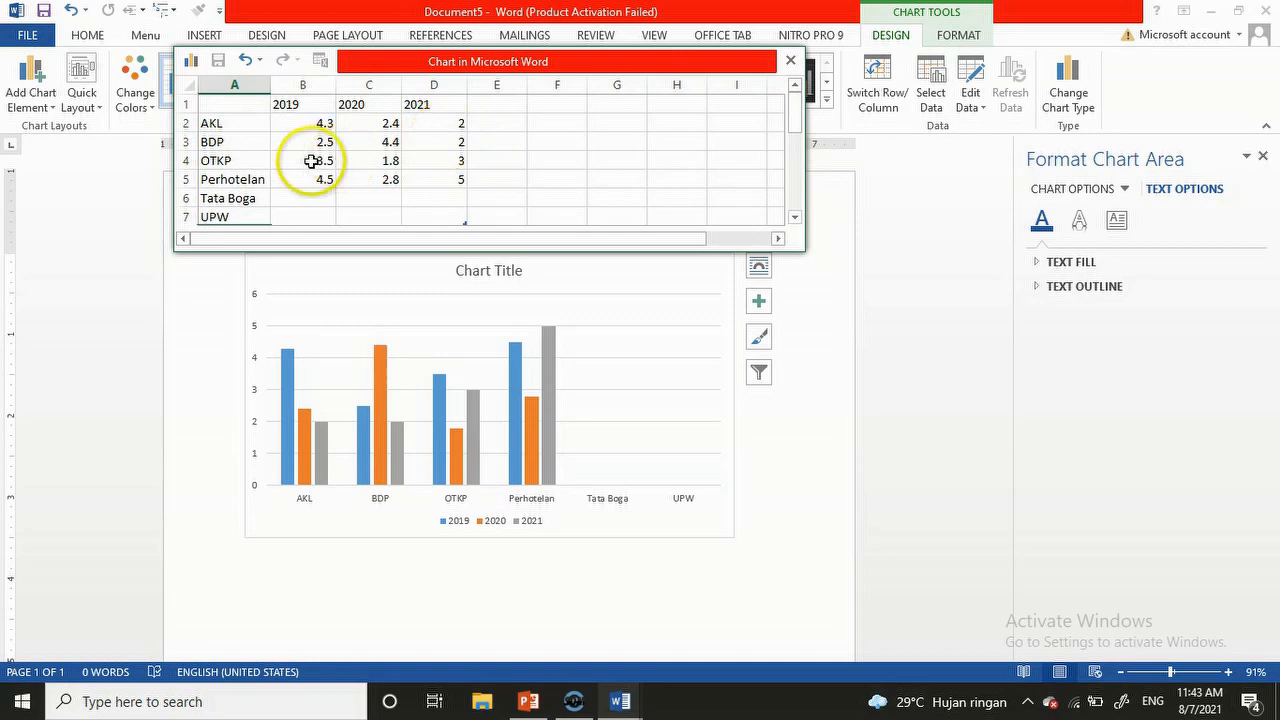
{"action": "left_click", "coordinate": [300, 125]}
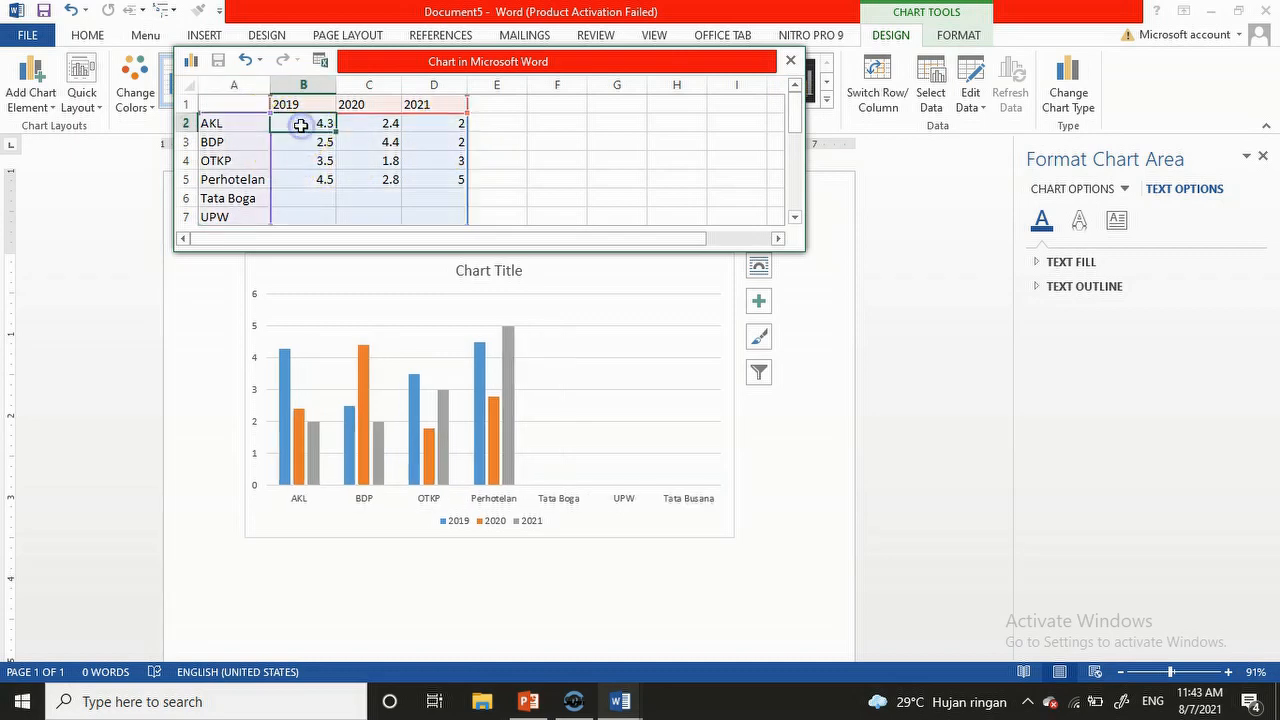
{"action": "type", "text": "90"}
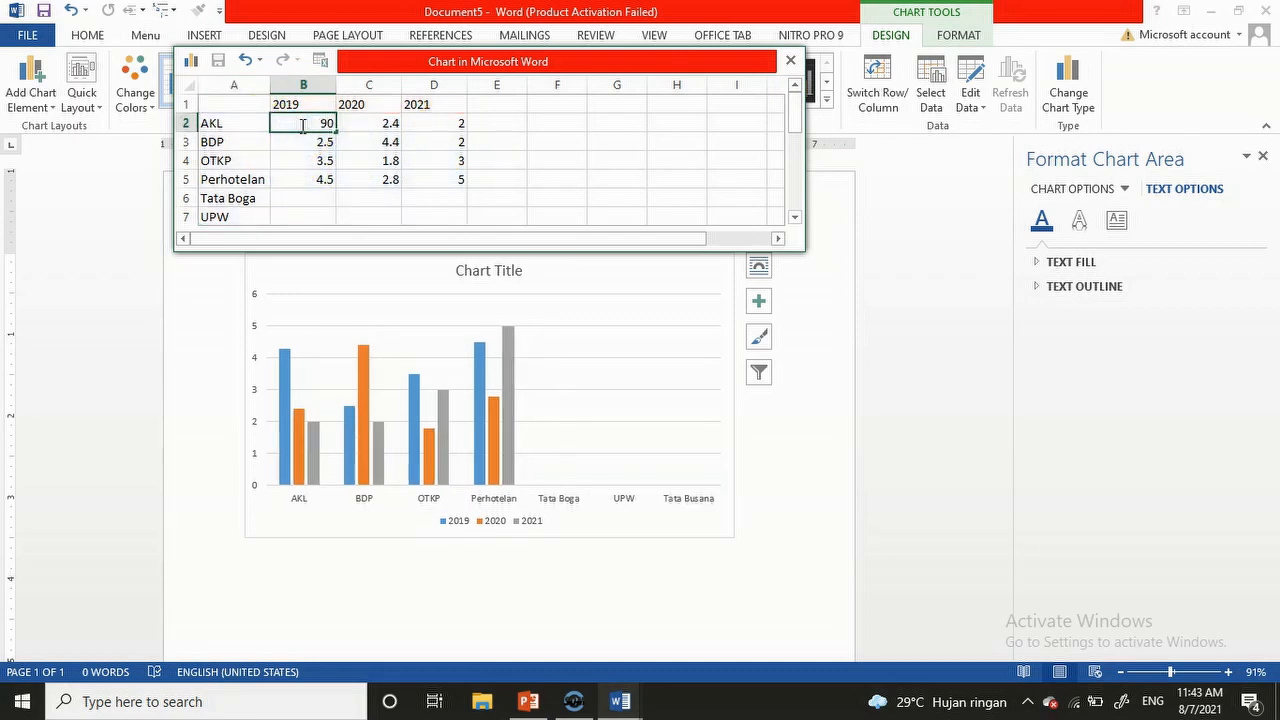
{"action": "key", "text": "Tab"}
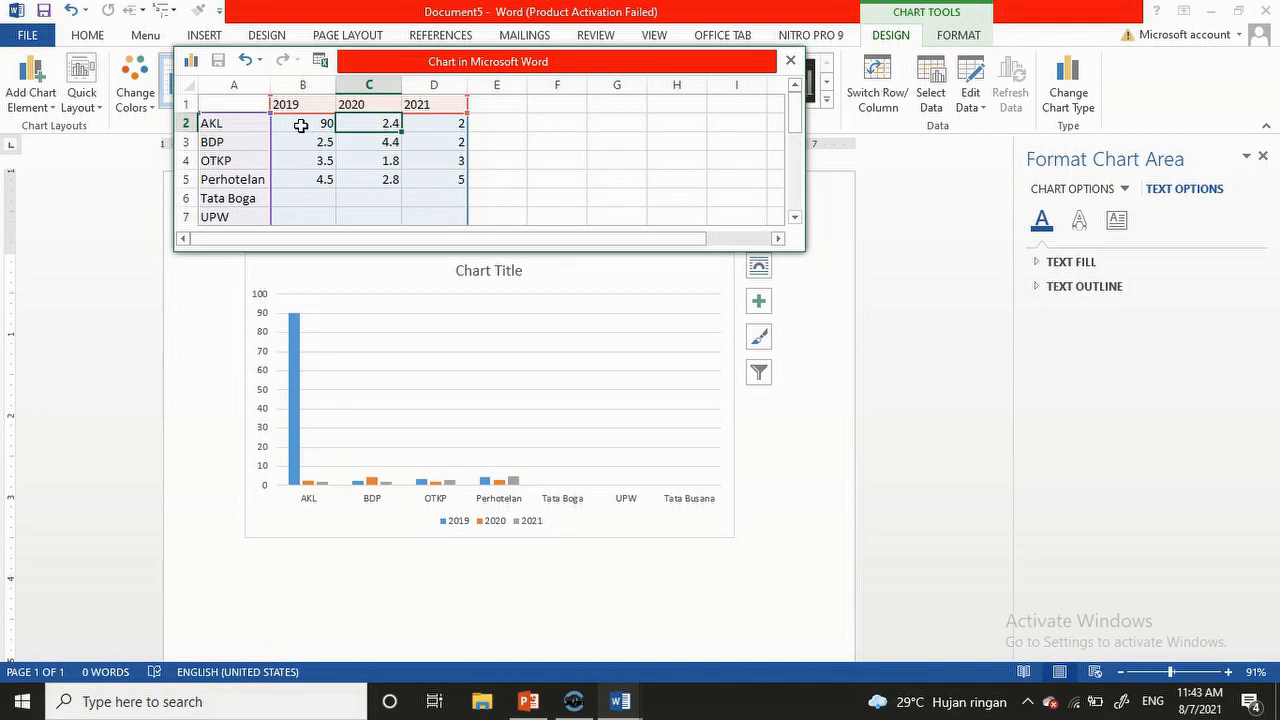
Step: Set the AKL values in C2:D2 of the chart data to 96 for 2020 and 98 for 2021
{"action": "type", "text": "2"}
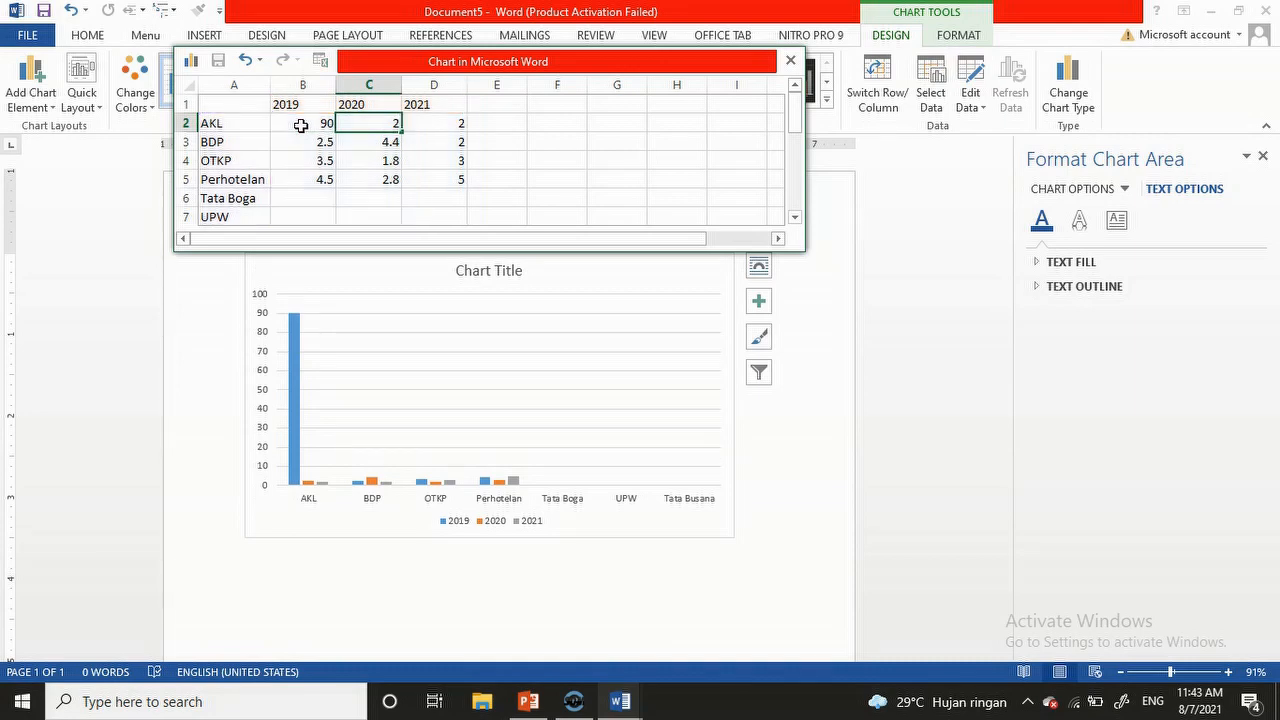
{"action": "type", "text": "6"}
{"action": "key", "text": "Tab"}
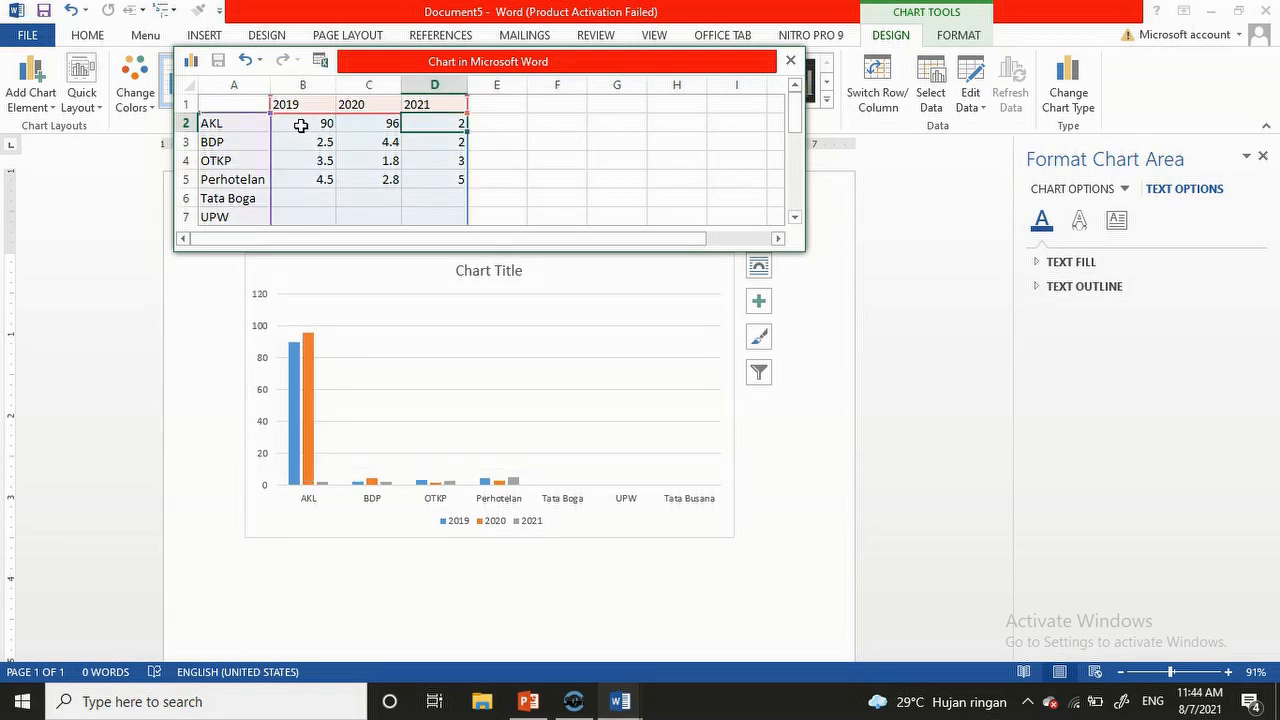
{"action": "type", "text": "98"}
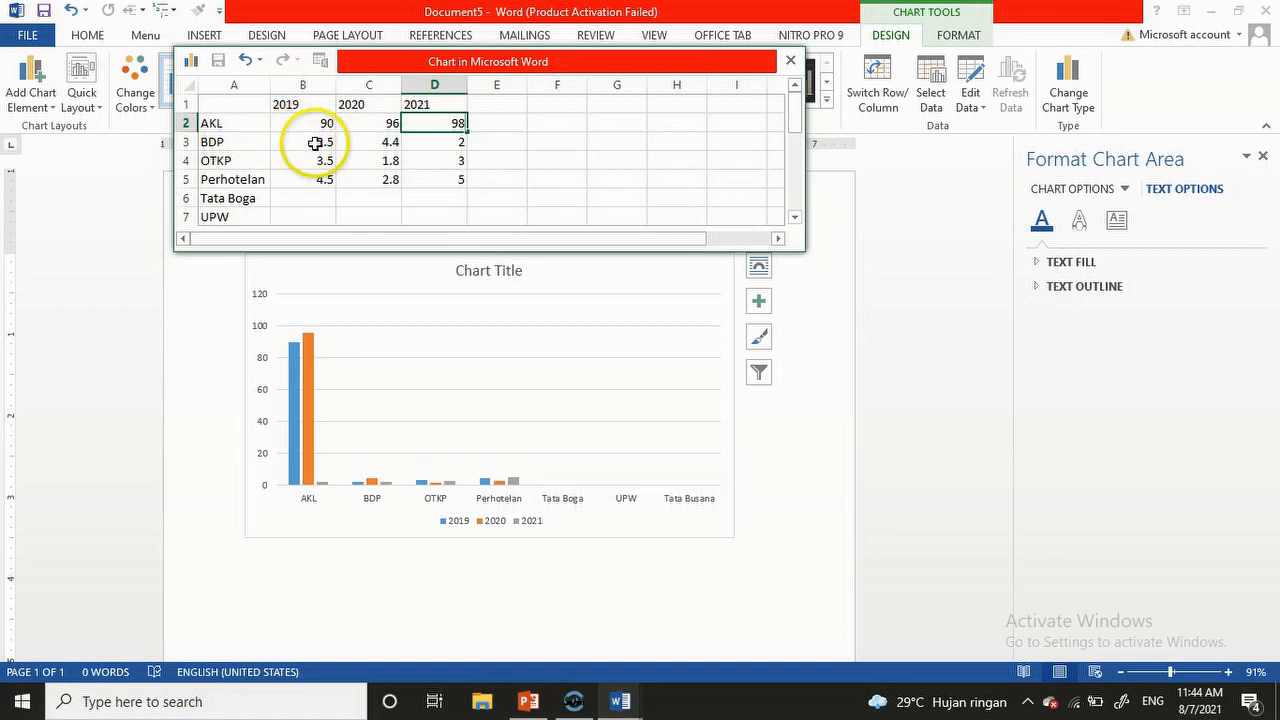
Step: Set the BDP values in B3:D3 of the chart data to 60, 65 and 60
{"action": "left_click", "coordinate": [315, 142]}
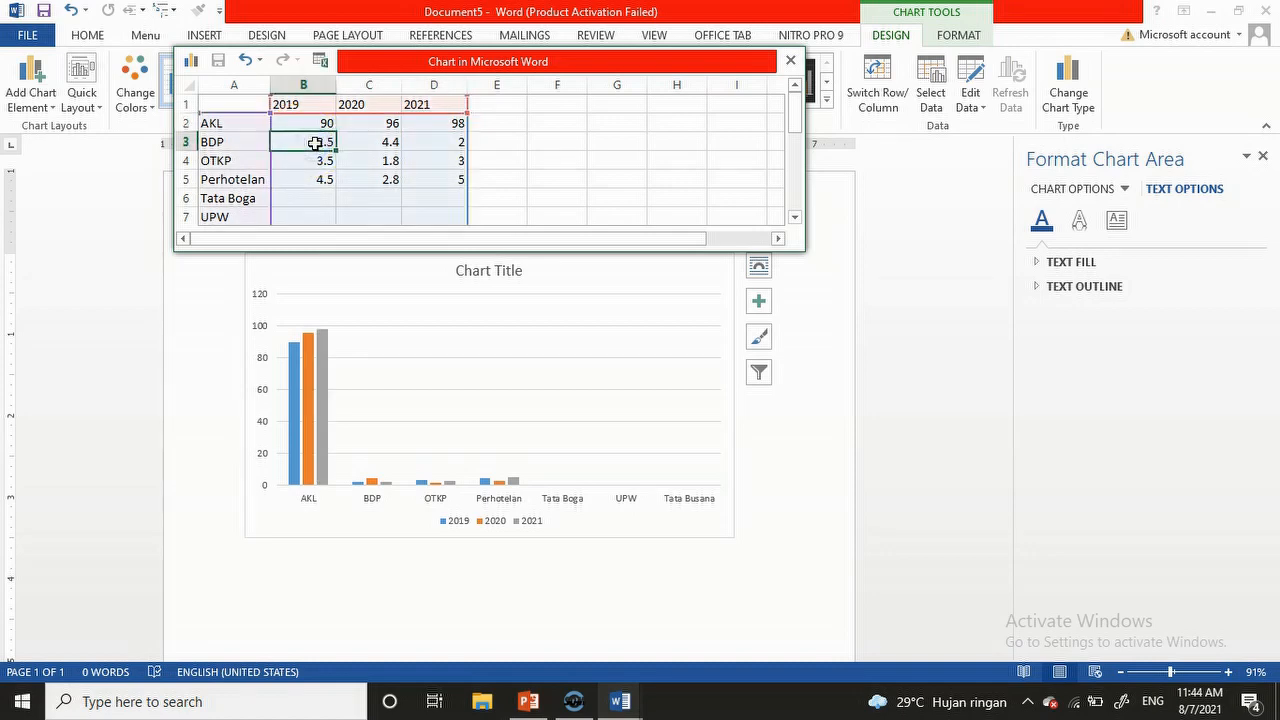
{"action": "type", "text": "60"}
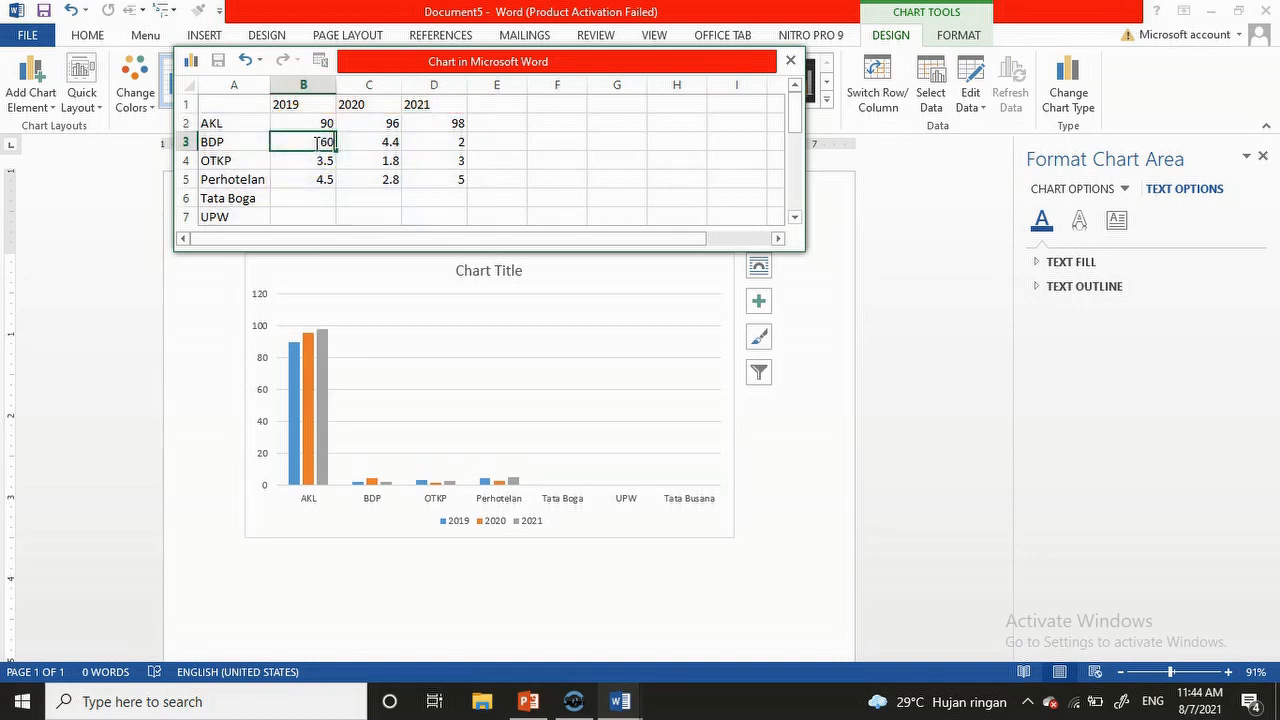
{"action": "key", "text": "Tab"}
{"action": "type", "text": "6"}
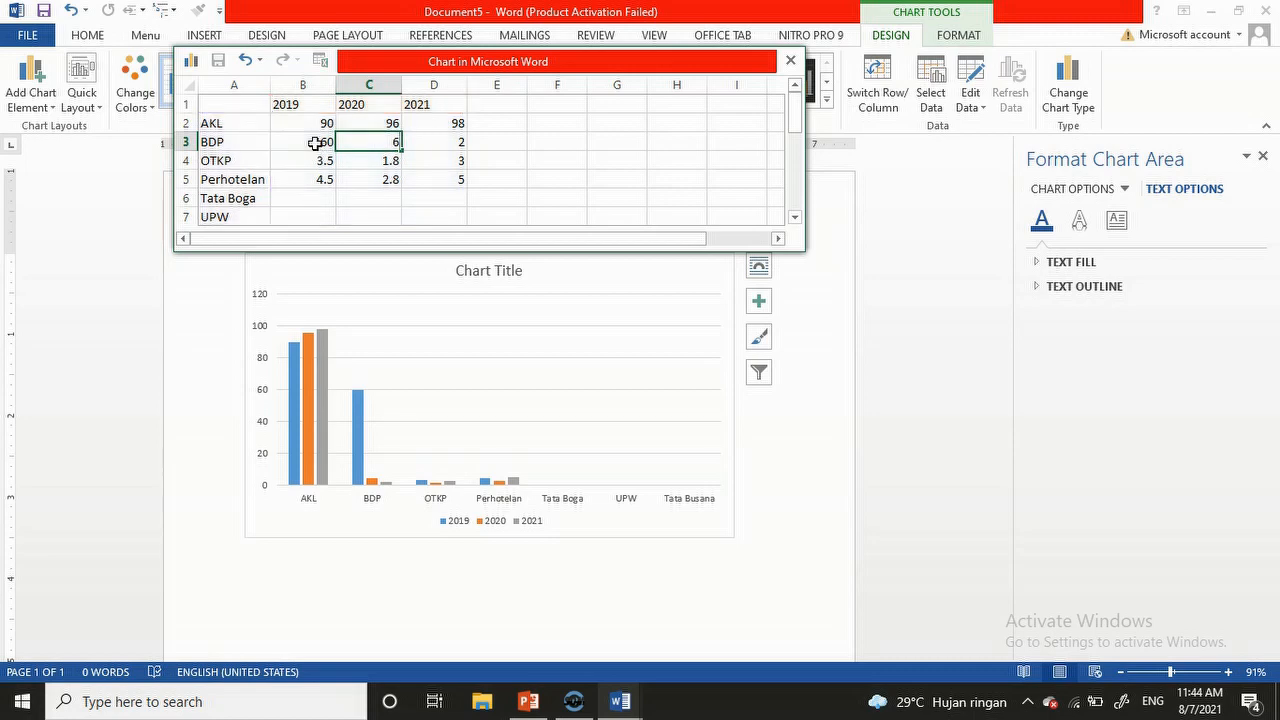
{"action": "type", "text": "5"}
{"action": "key", "text": "Tab"}
{"action": "type", "text": "60"}
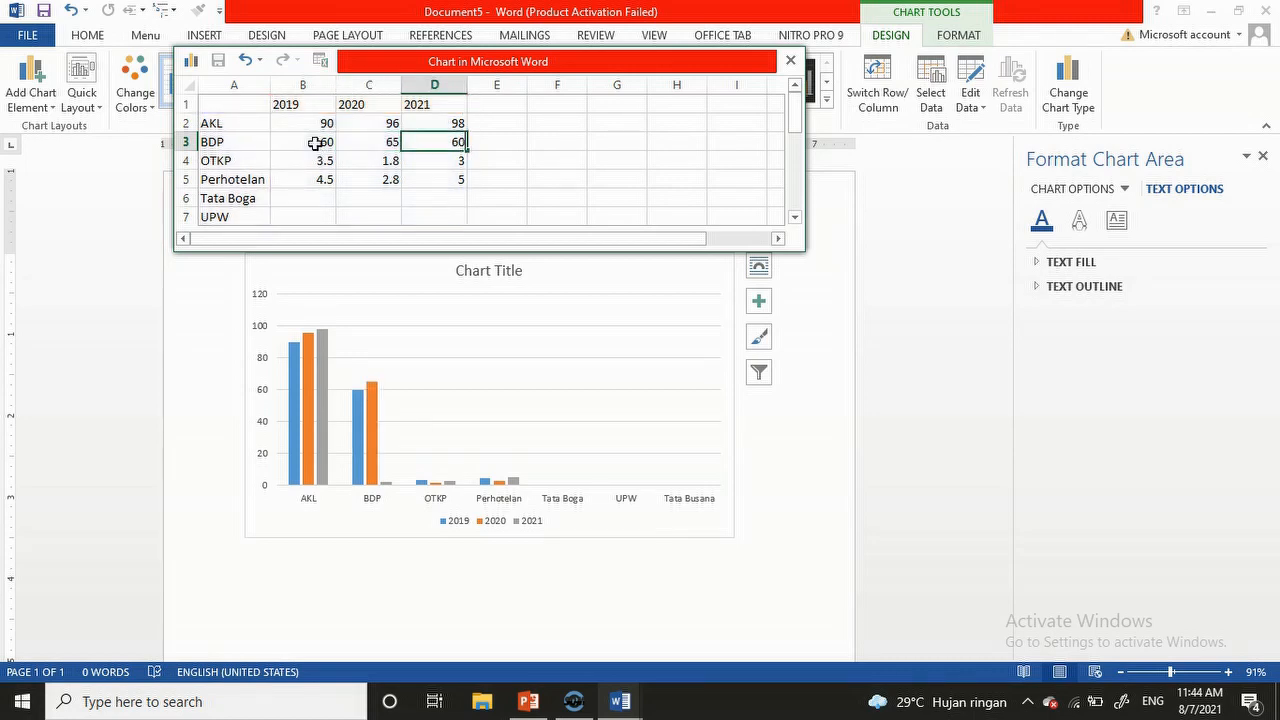
Step: Set the OTKP values in B4:D4 of the chart data to 88, 90 and 100
{"action": "left_click", "coordinate": [300, 163]}
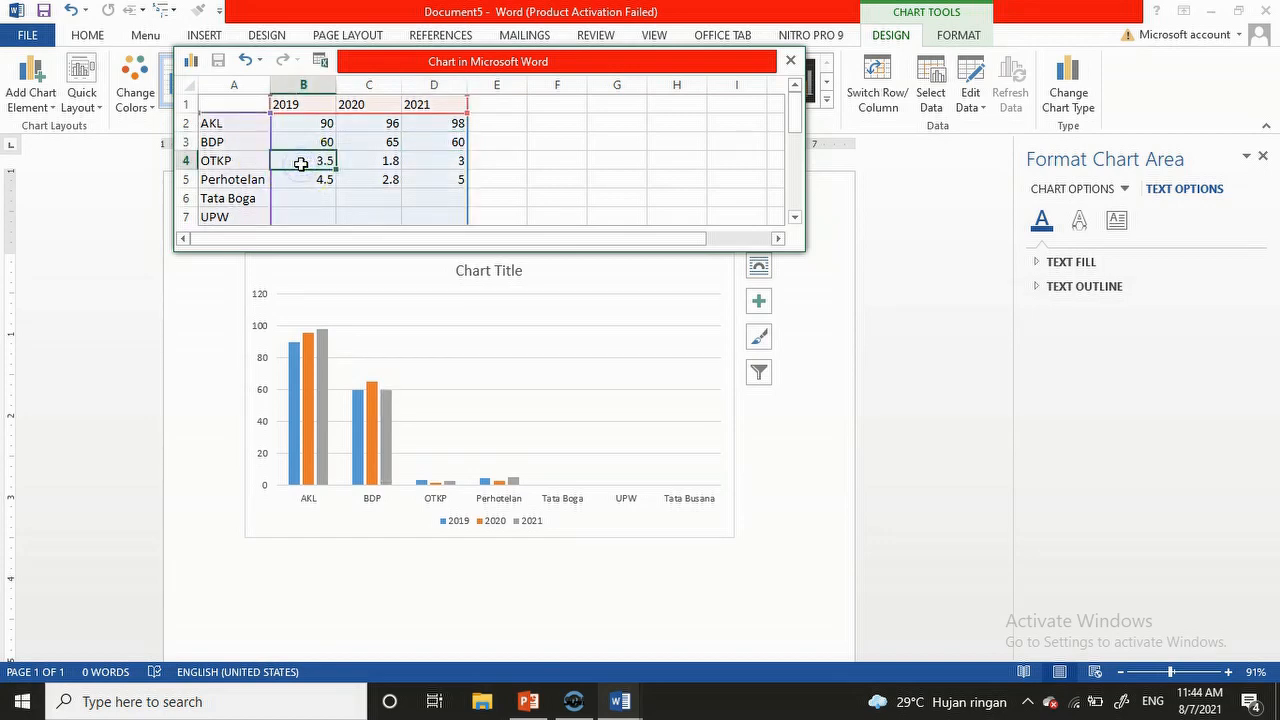
{"action": "type", "text": "88"}
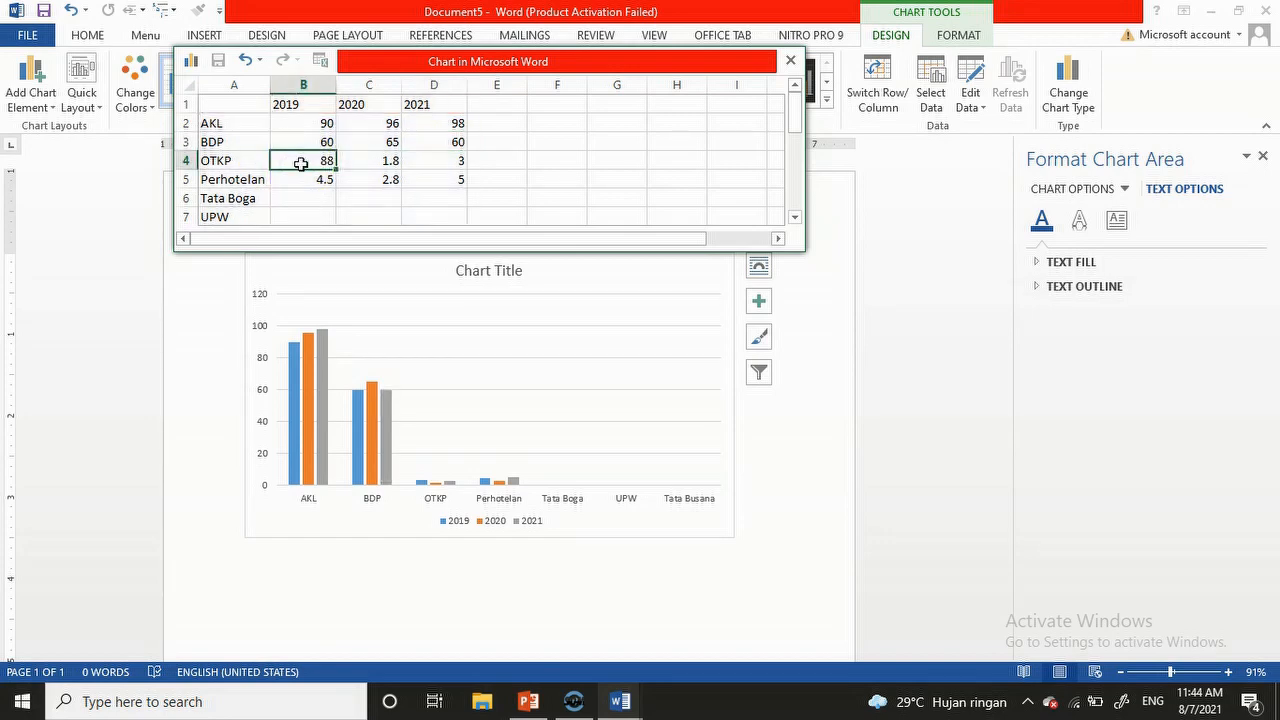
{"action": "key", "text": "Tab"}
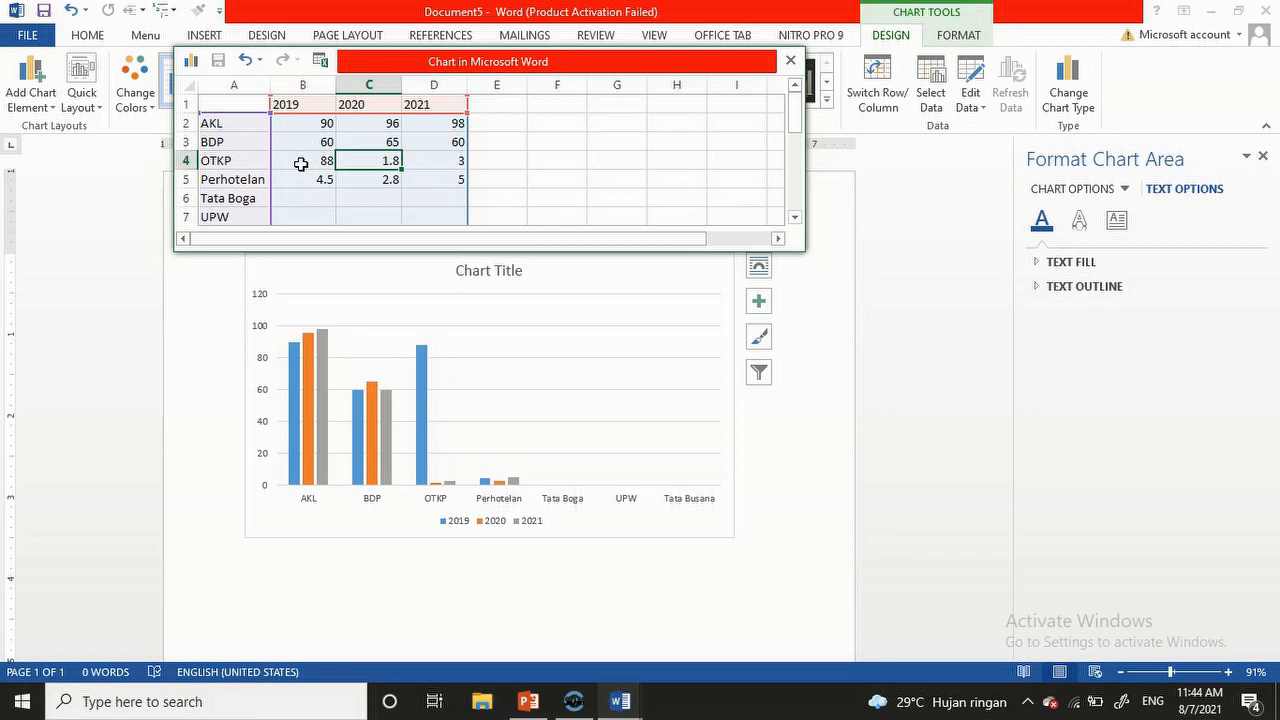
{"action": "type", "text": "90"}
{"action": "key", "text": "Tab"}
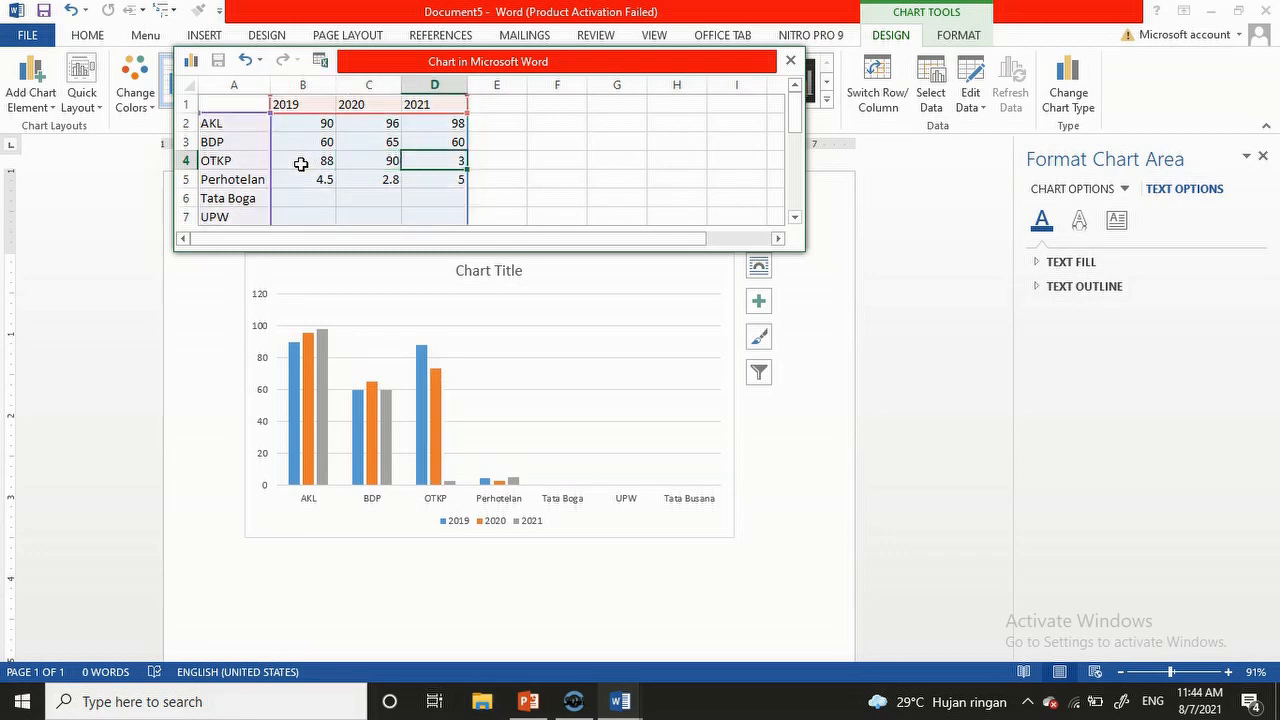
{"action": "type", "text": "100"}
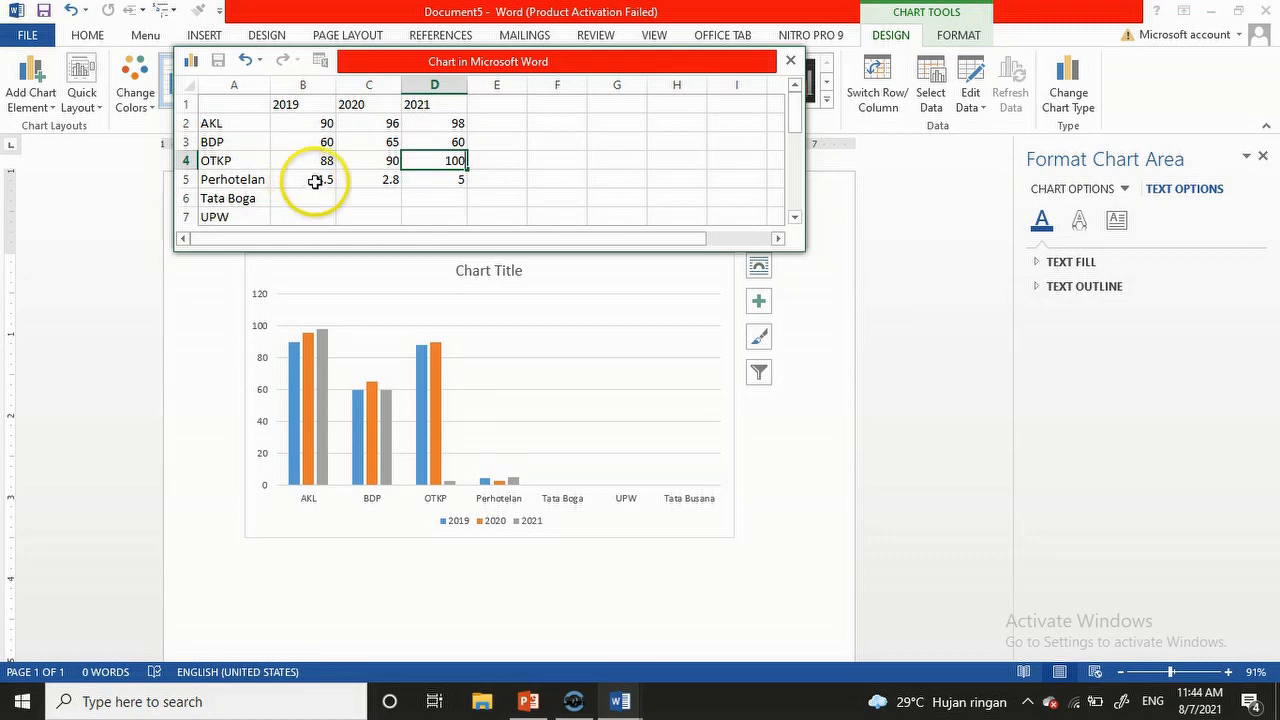
Step: Set the Perhotelan values in B5:D5 of the chart data to 90, 100 and 98
{"action": "left_click", "coordinate": [315, 181]}
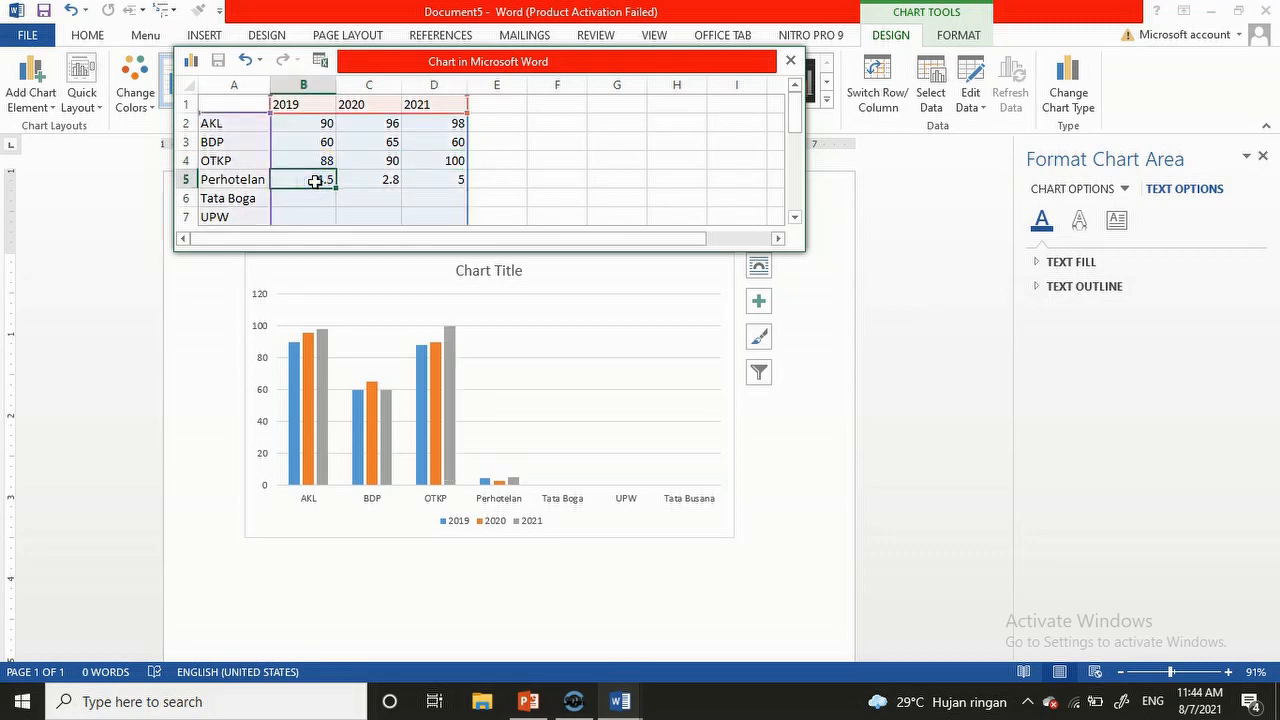
{"action": "type", "text": "90"}
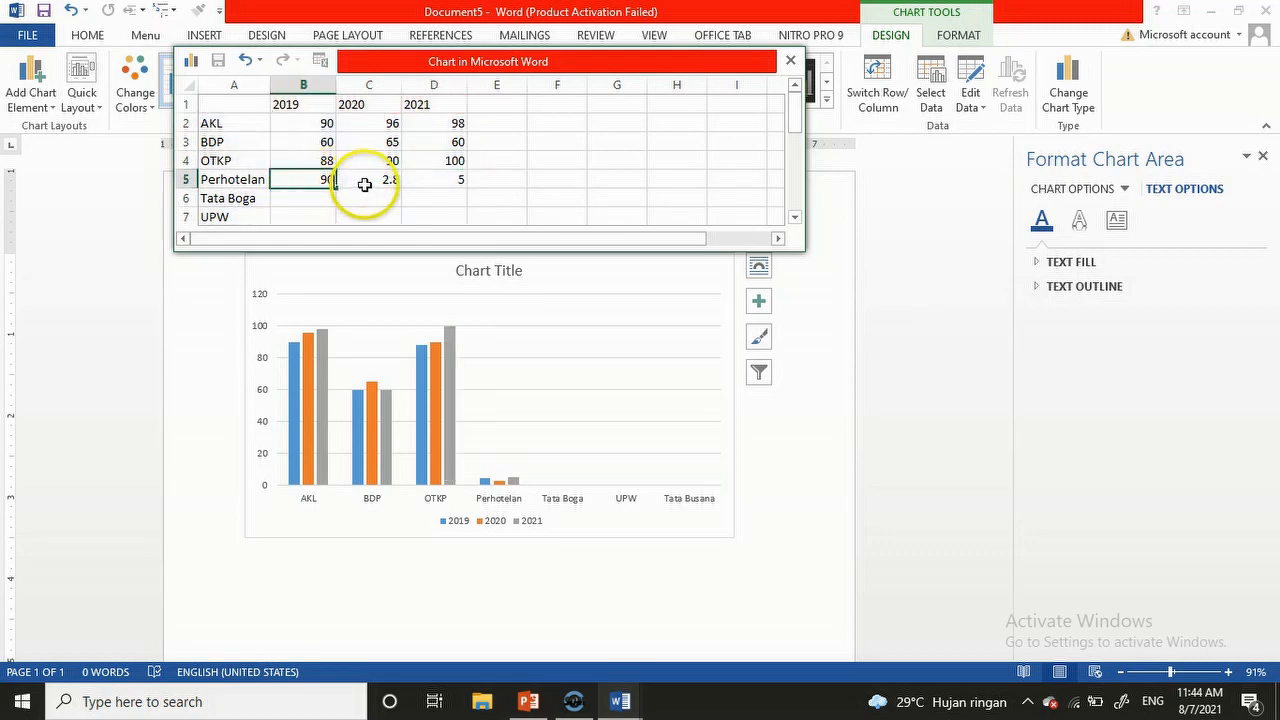
{"action": "left_click", "coordinate": [362, 183]}
{"action": "type", "text": "100"}
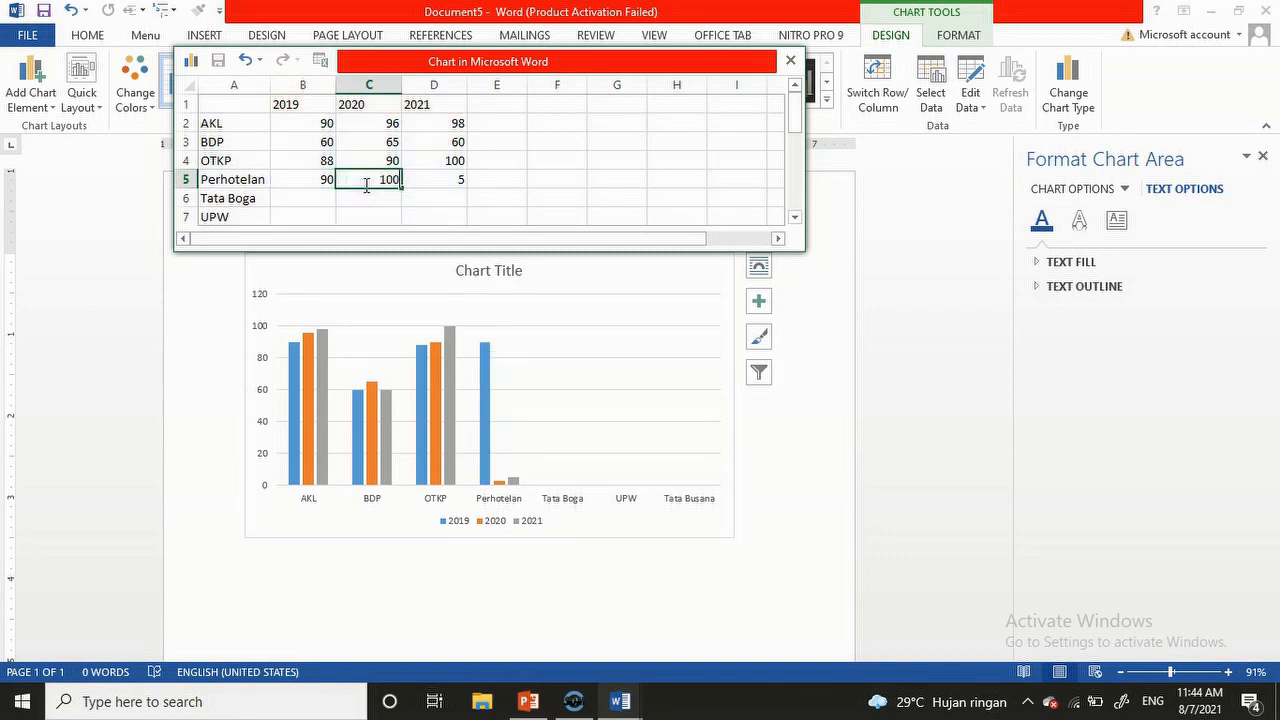
{"action": "key", "text": "Tab"}
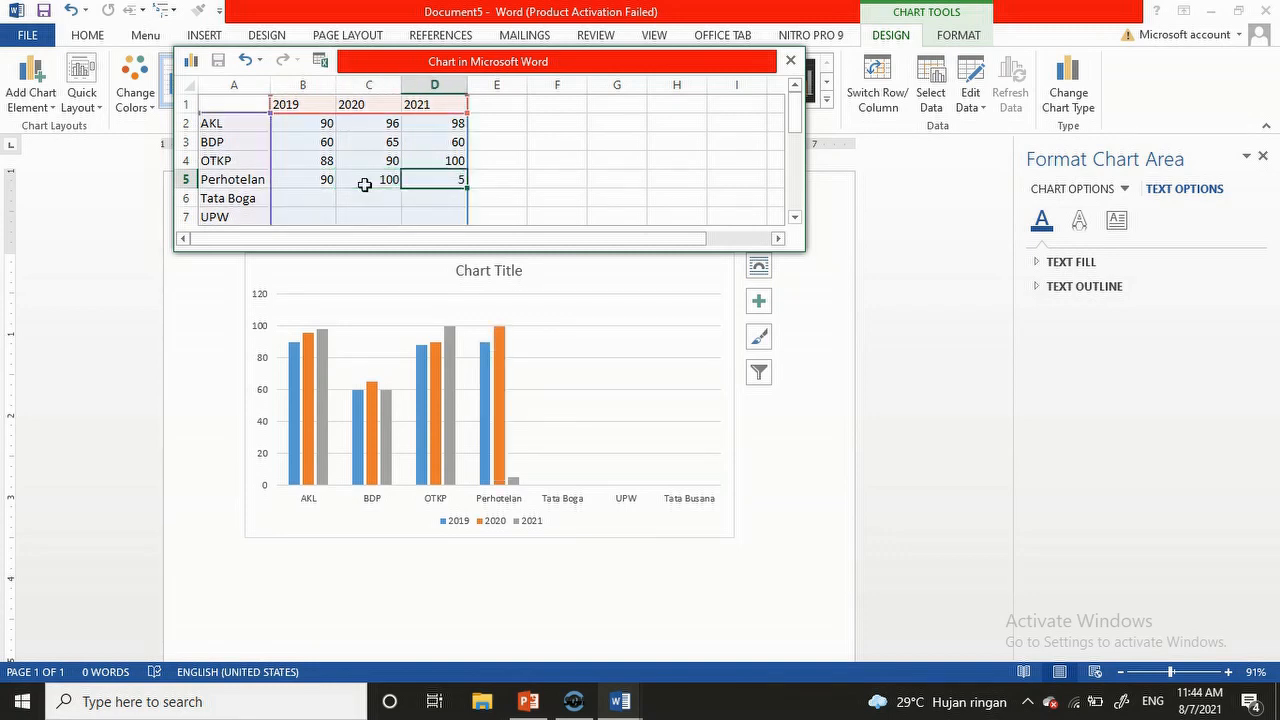
{"action": "type", "text": "98"}
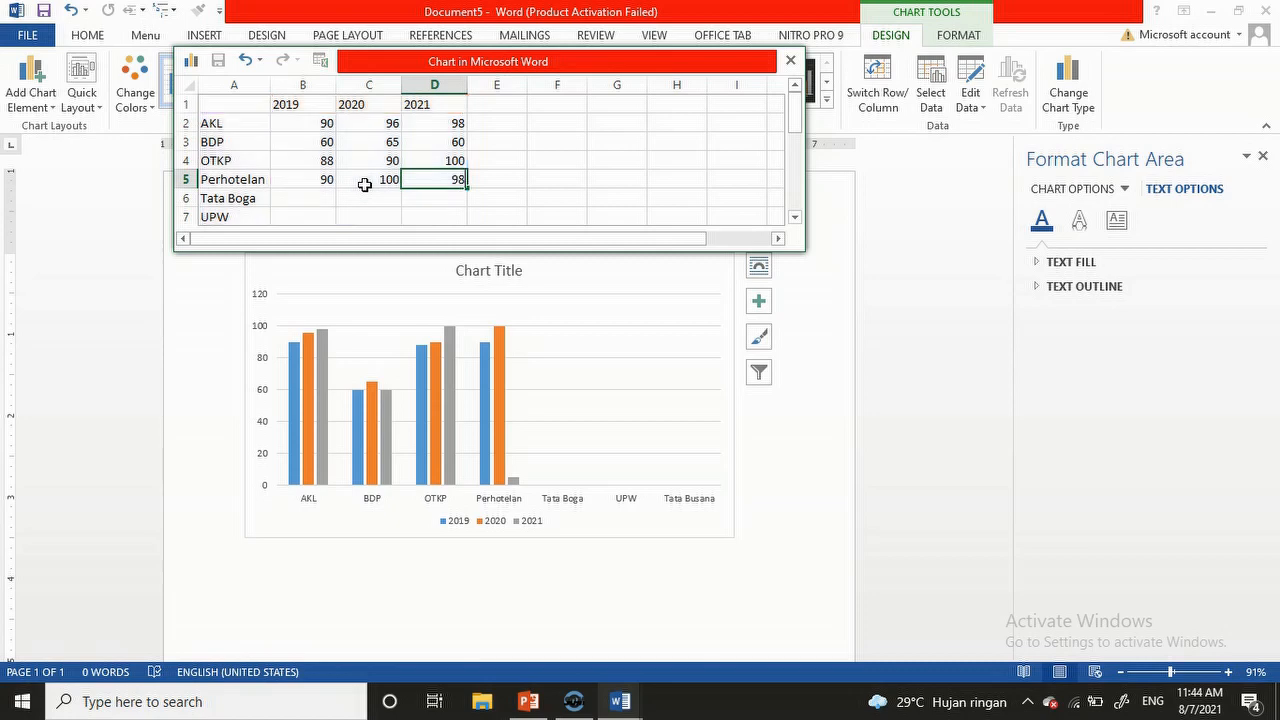
Step: Enter the Tata Boga values 90, 98 and 100 in B6:D6 of the chart data
{"action": "left_click", "coordinate": [317, 201]}
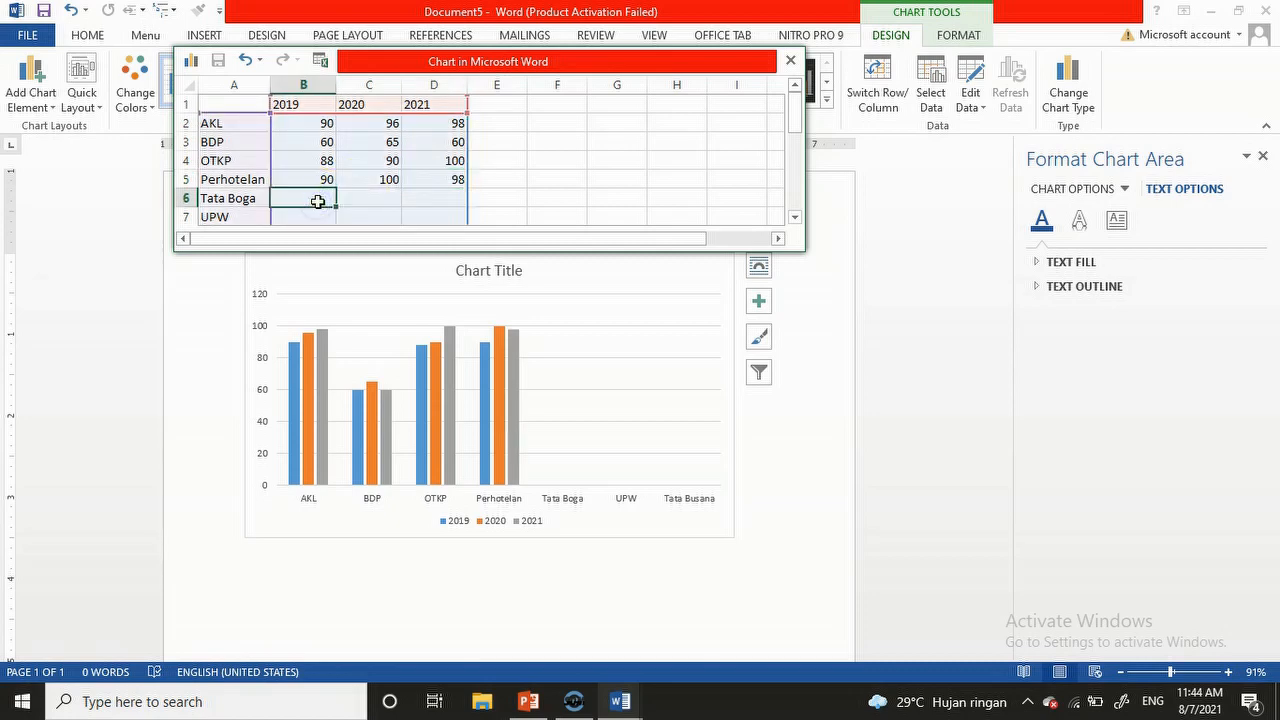
{"action": "type", "text": "90"}
{"action": "key", "text": "Tab"}
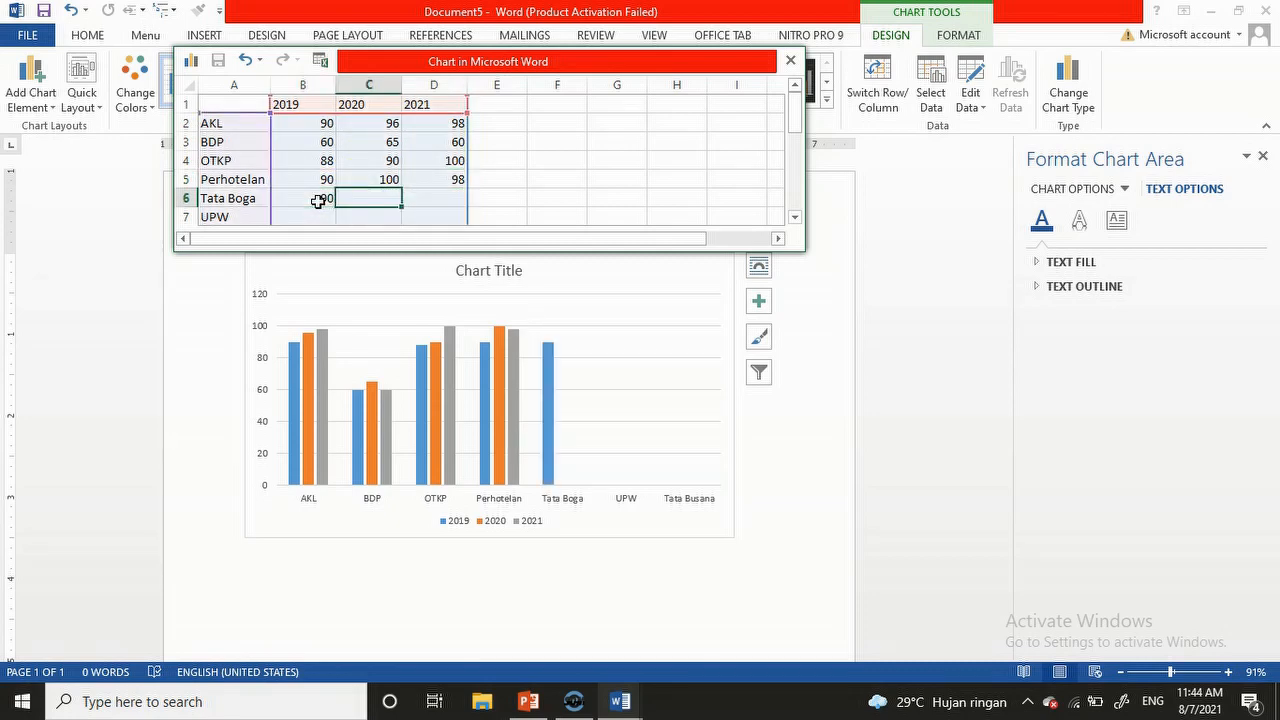
{"action": "type", "text": "98"}
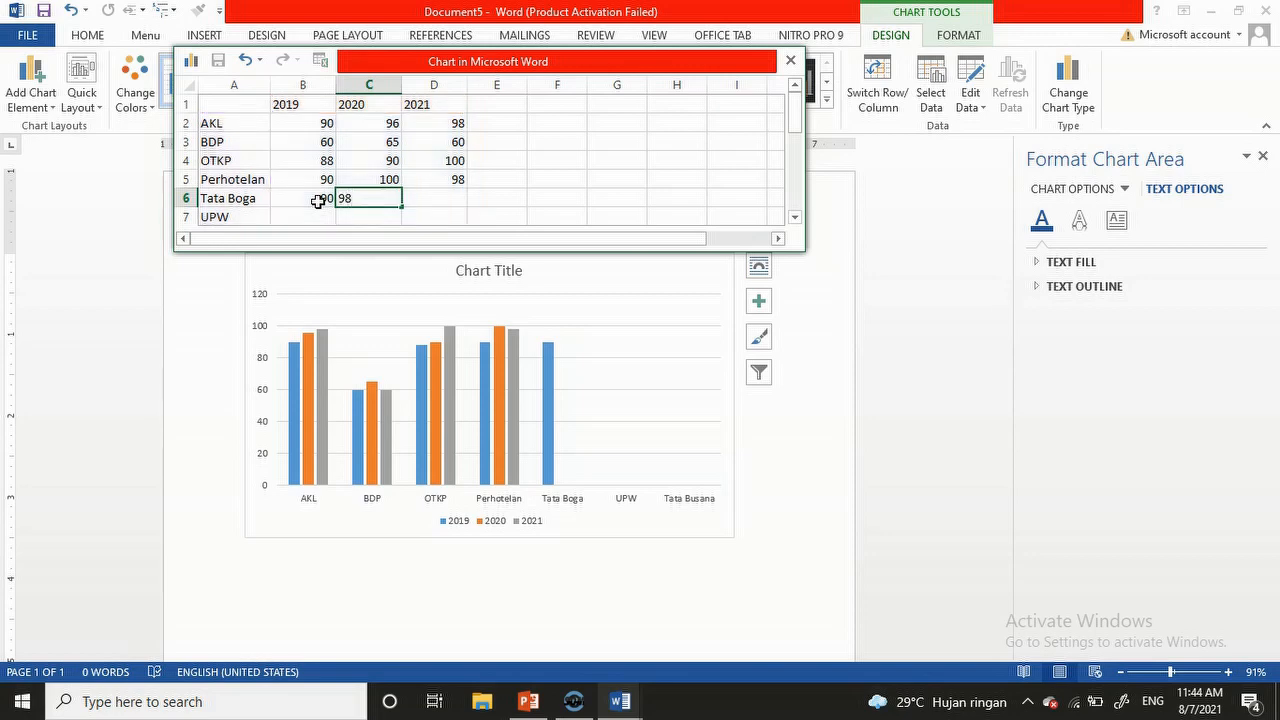
{"action": "key", "text": "Tab"}
{"action": "type", "text": "100"}
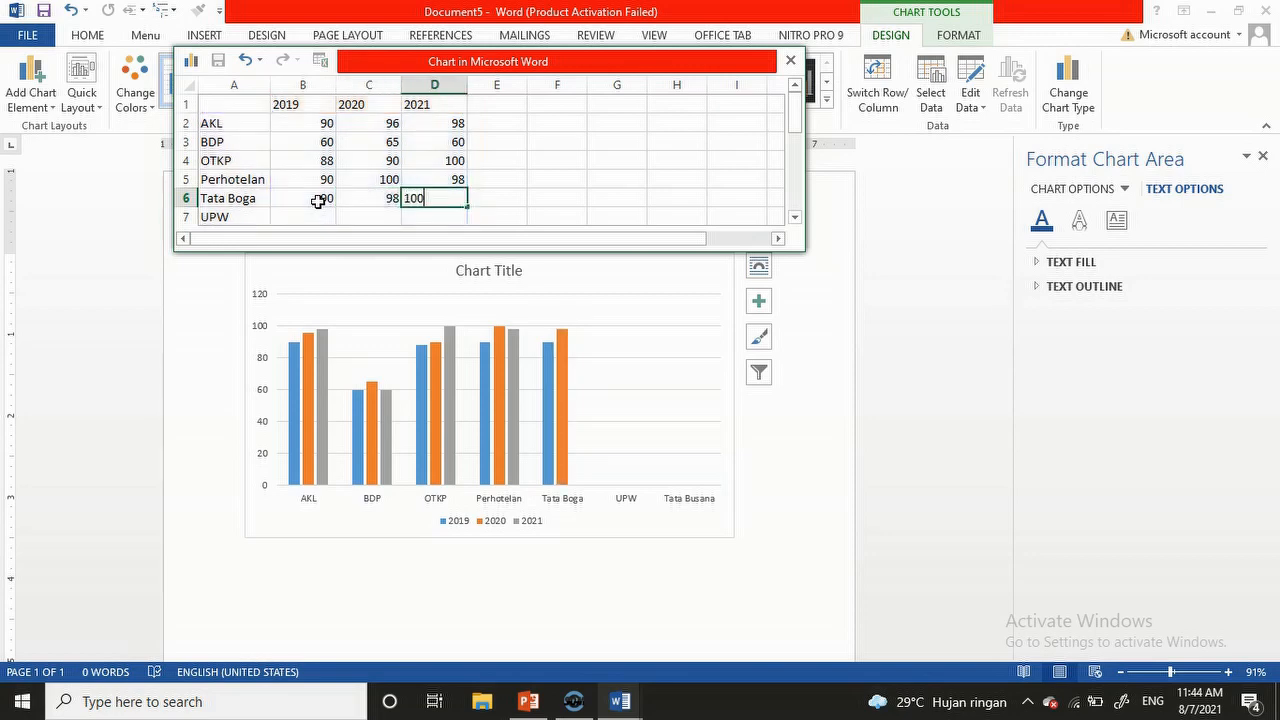
Step: Enter the UPW values 30, 35 and 36 in B7:D7 of the chart data
{"action": "left_click", "coordinate": [310, 212]}
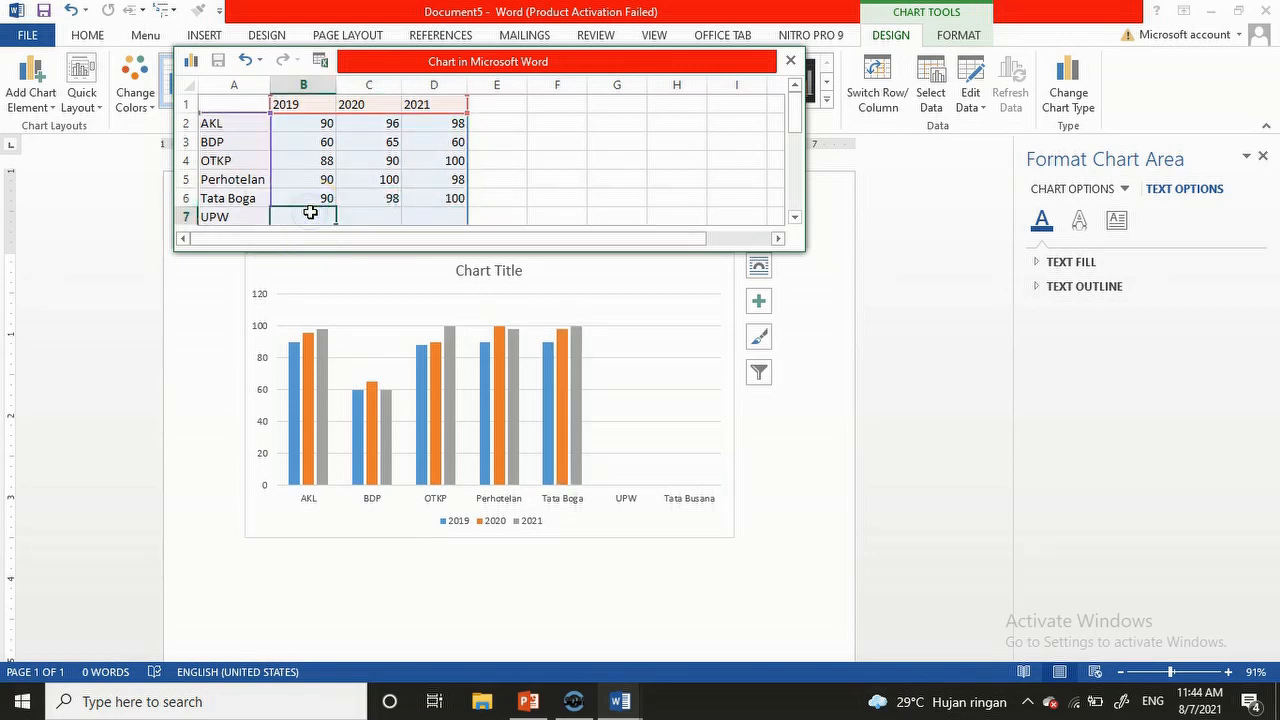
{"action": "type", "text": "30"}
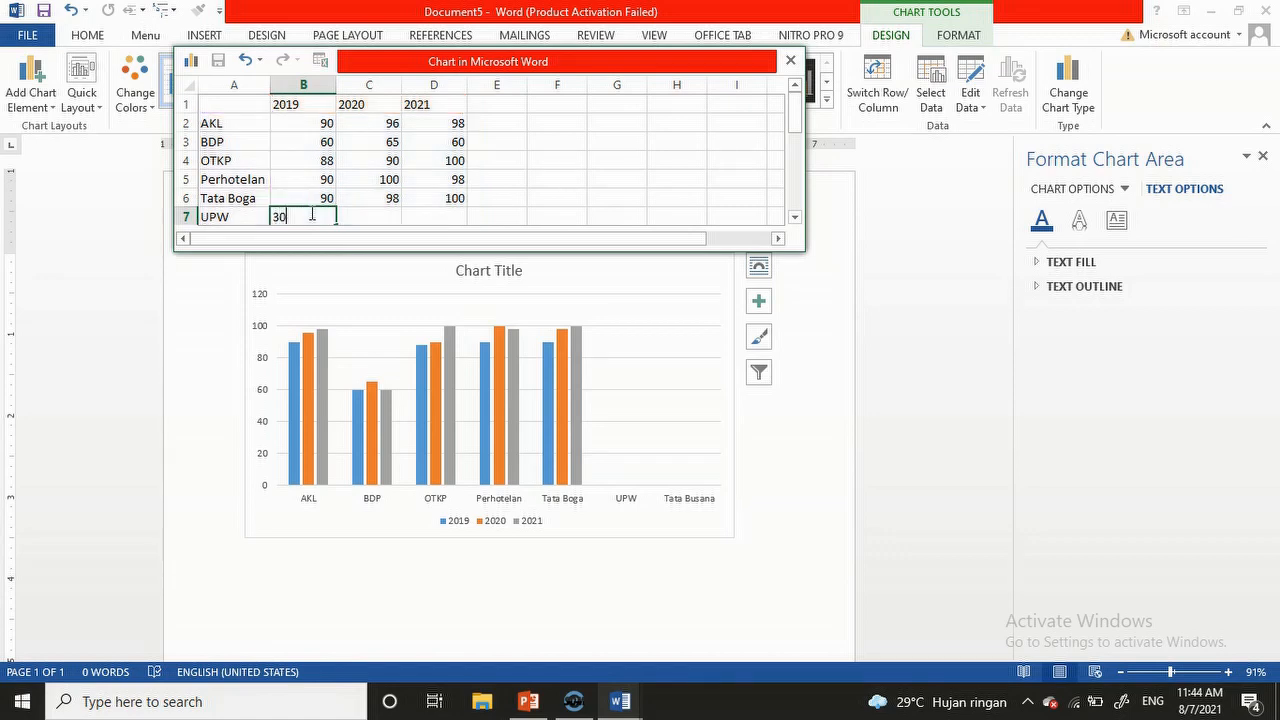
{"action": "key", "text": "Tab"}
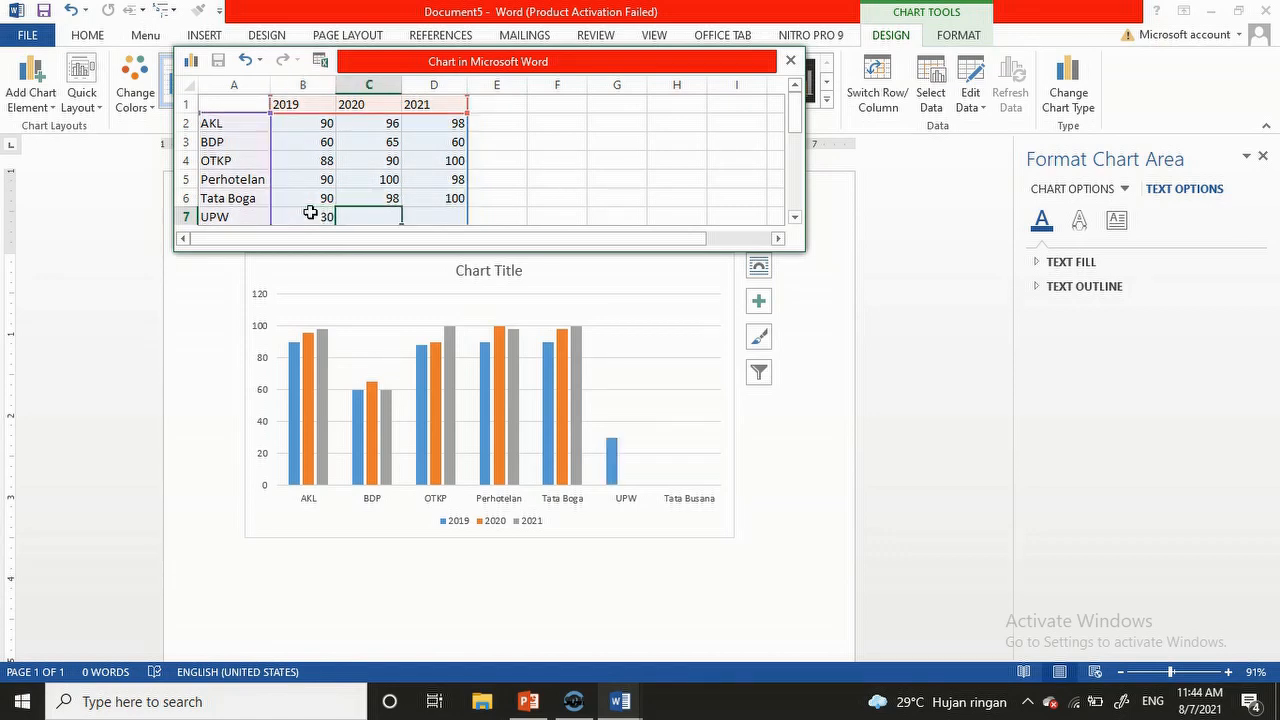
{"action": "type", "text": "35"}
{"action": "key", "text": "Tab"}
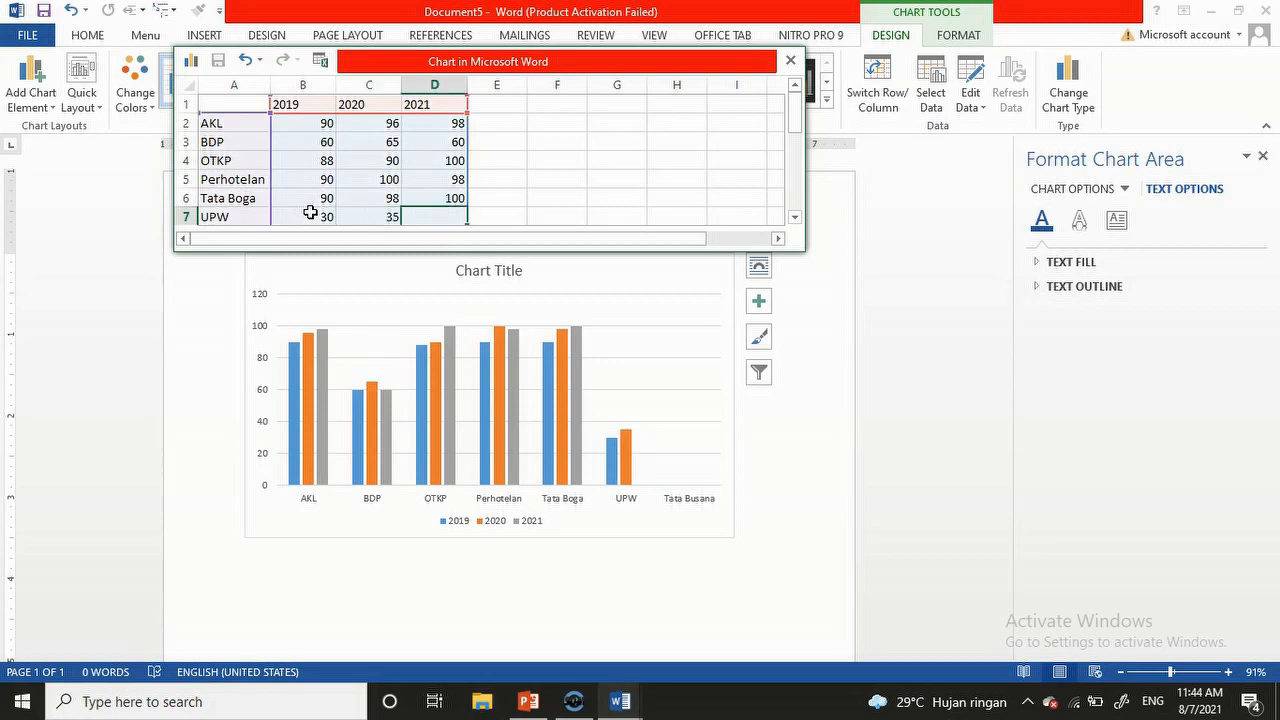
{"action": "type", "text": "36"}
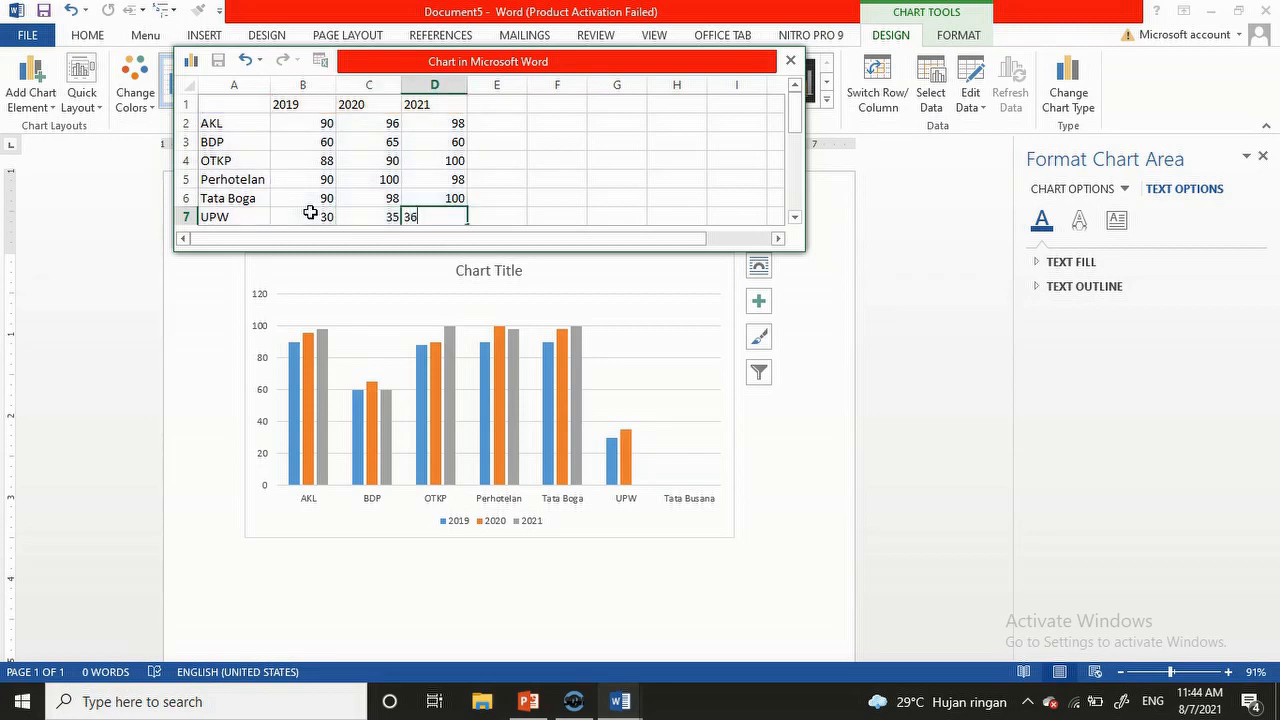
{"action": "key", "text": "Return"}
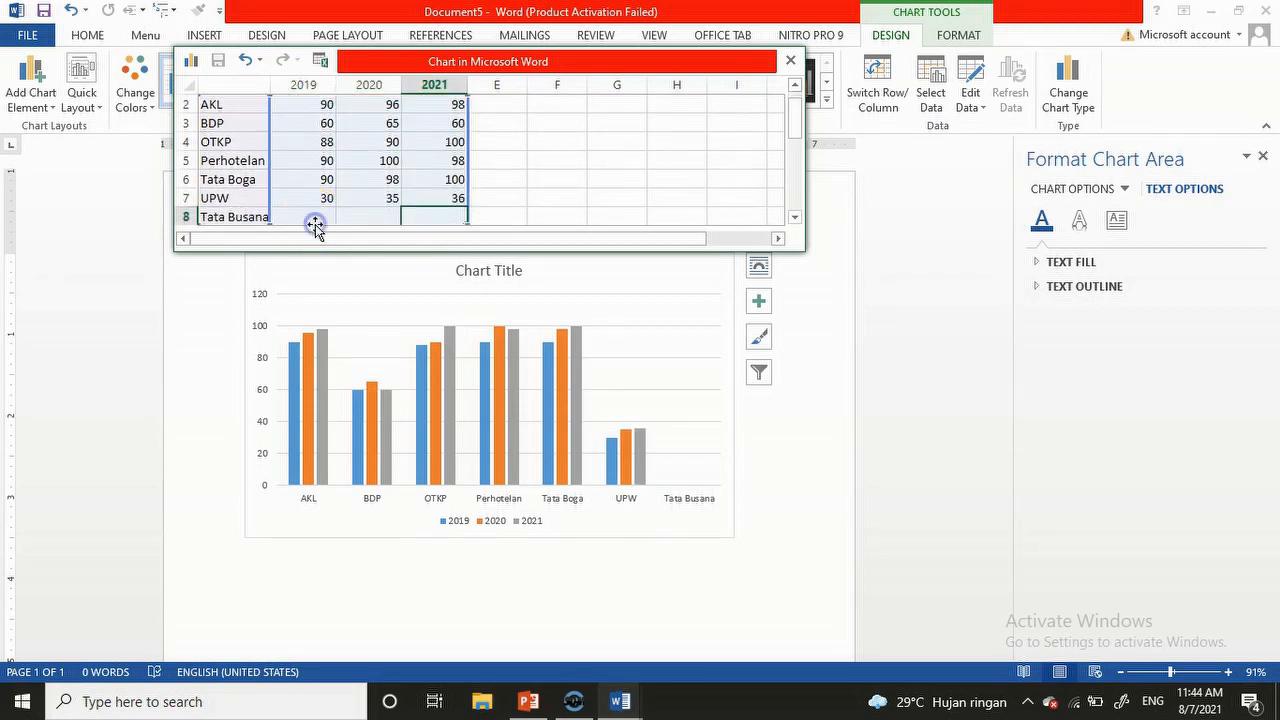
Step: Enter 36 for Tata Busana in all three years, in B8:D8 of the chart data
{"action": "left_click", "coordinate": [316, 217]}
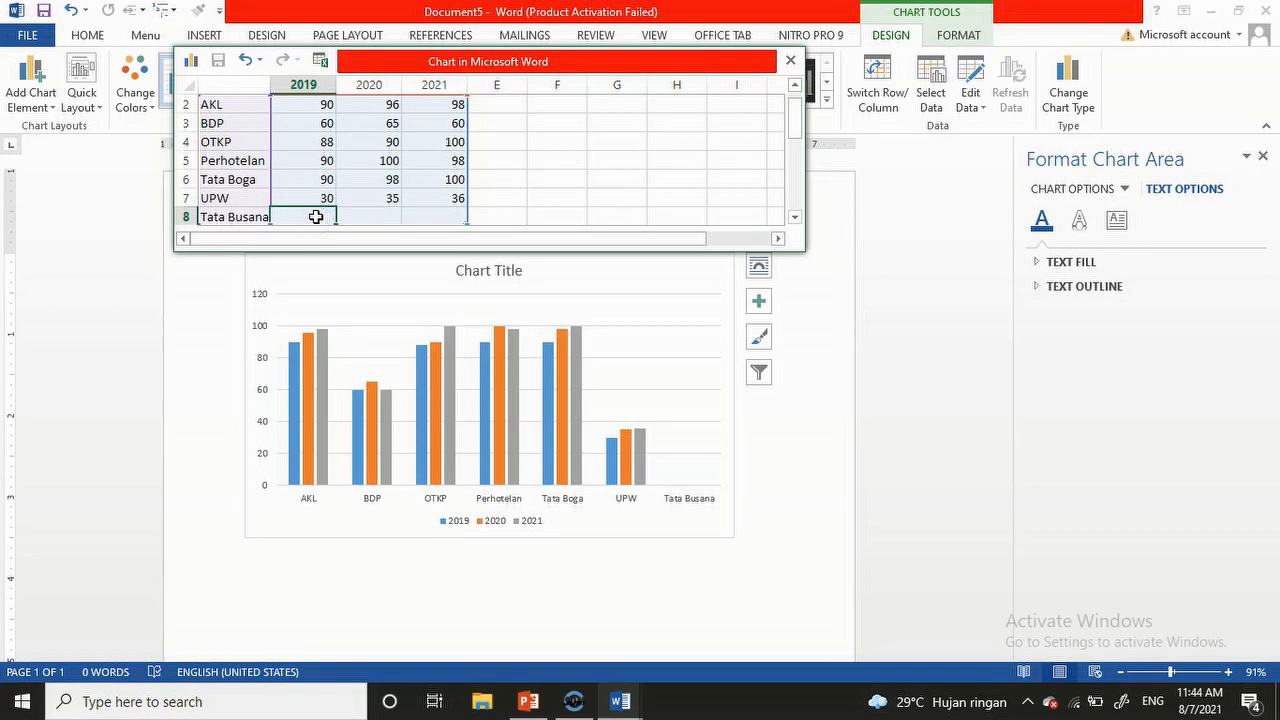
{"action": "type", "text": "36"}
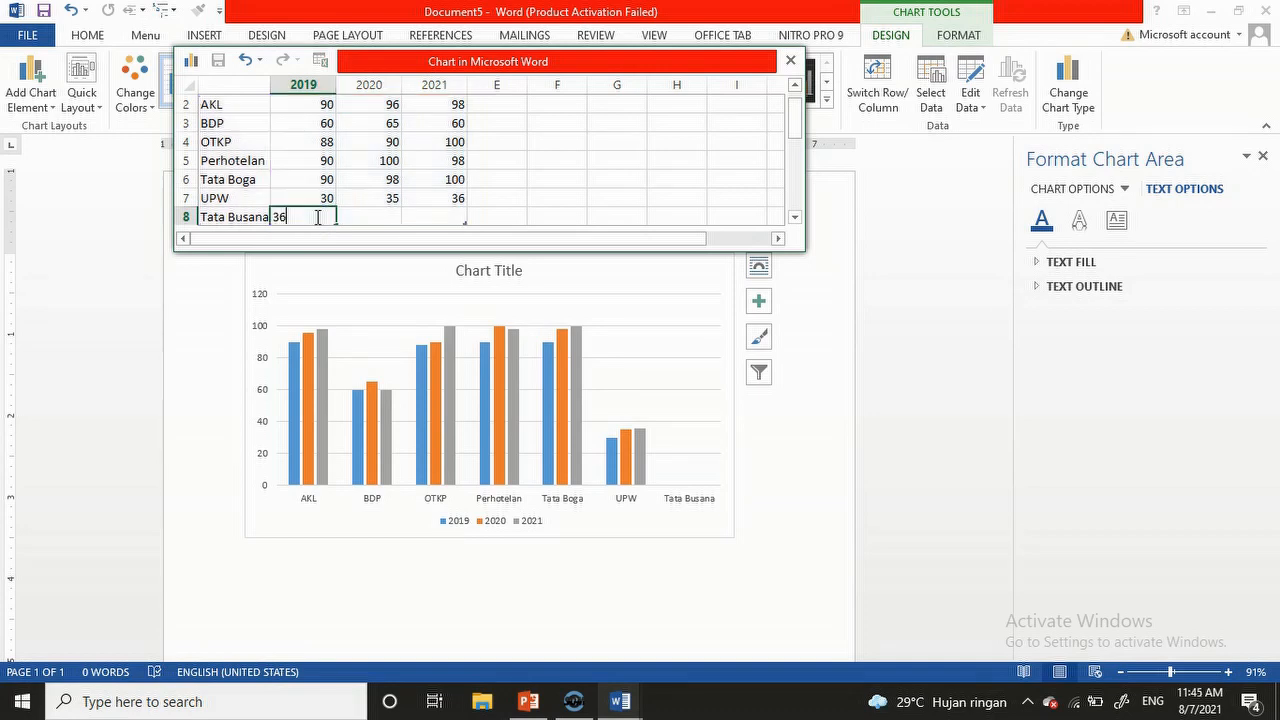
{"action": "key", "text": "Tab"}
{"action": "type", "text": "36"}
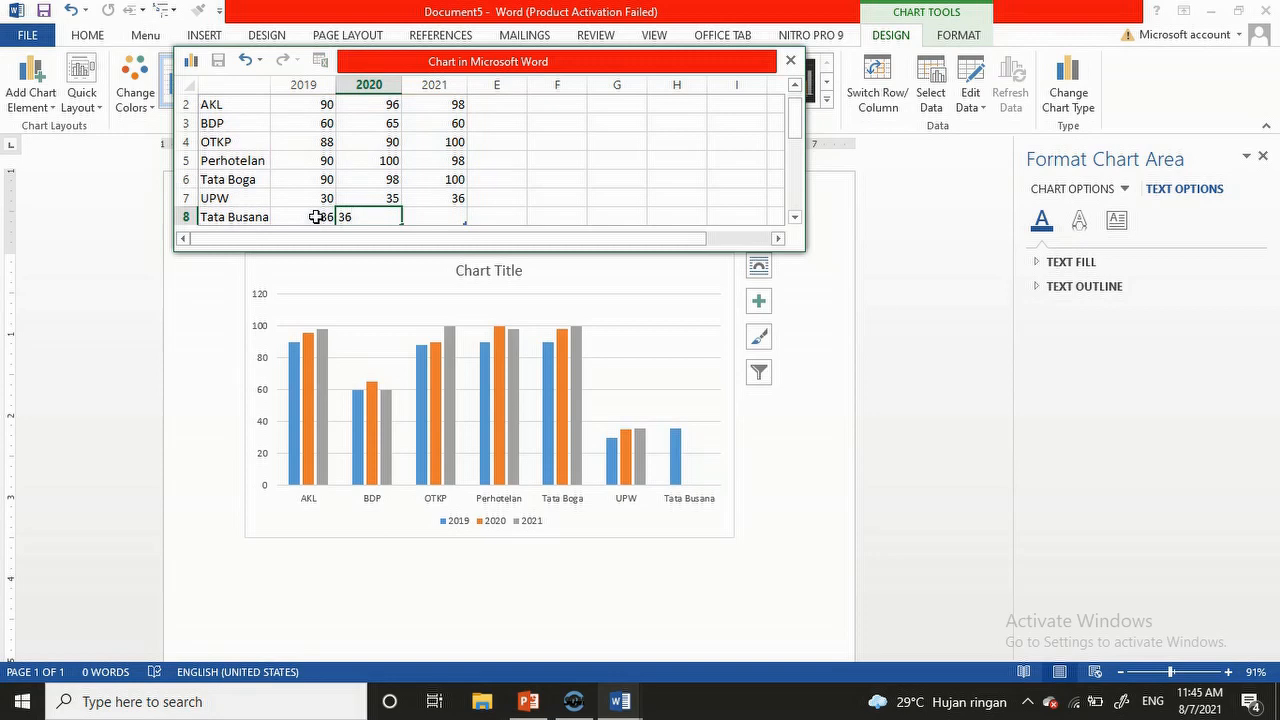
{"action": "key", "text": "Tab"}
{"action": "type", "text": "36"}
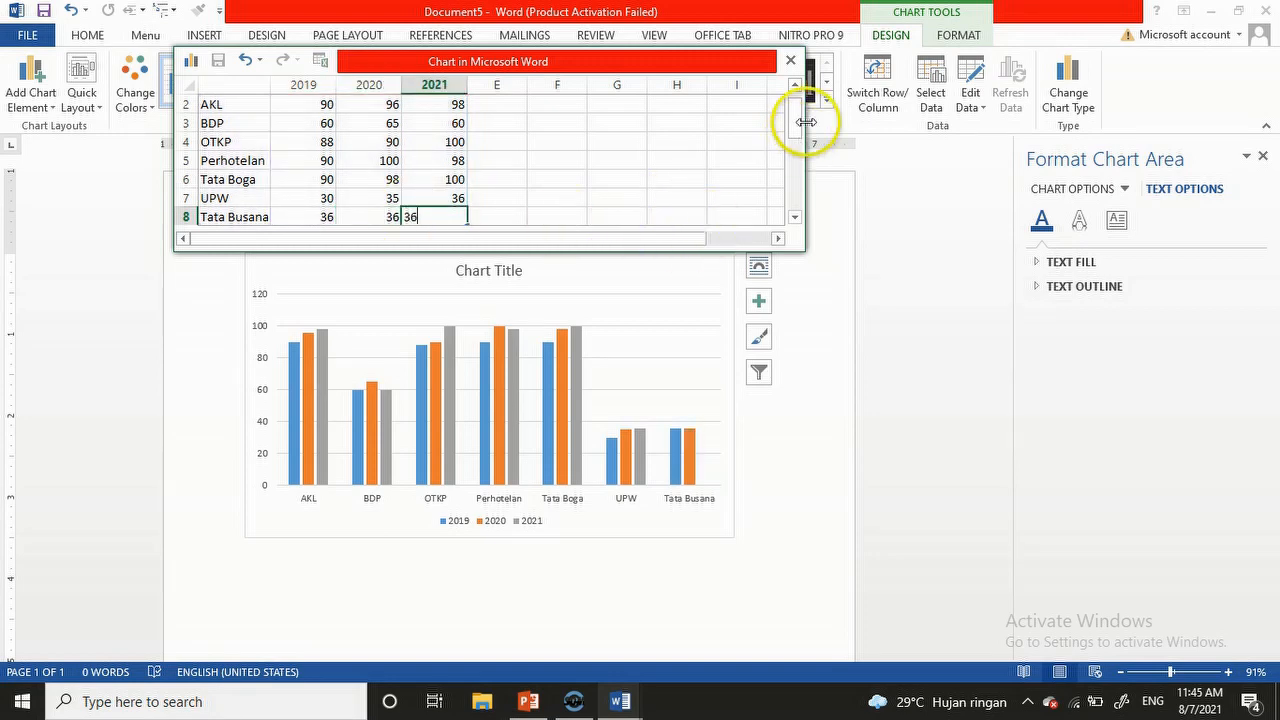
Step: Look over the completed chart data, close its data sheet and return to the chart in the document
{"action": "mouse_move", "coordinate": [795, 128]}
{"action": "left_mouse_down"}
{"action": "mouse_move", "coordinate": [796, 108]}
{"action": "mouse_move", "coordinate": [790, 137]}
{"action": "mouse_move", "coordinate": [792, 113]}
{"action": "left_mouse_up"}
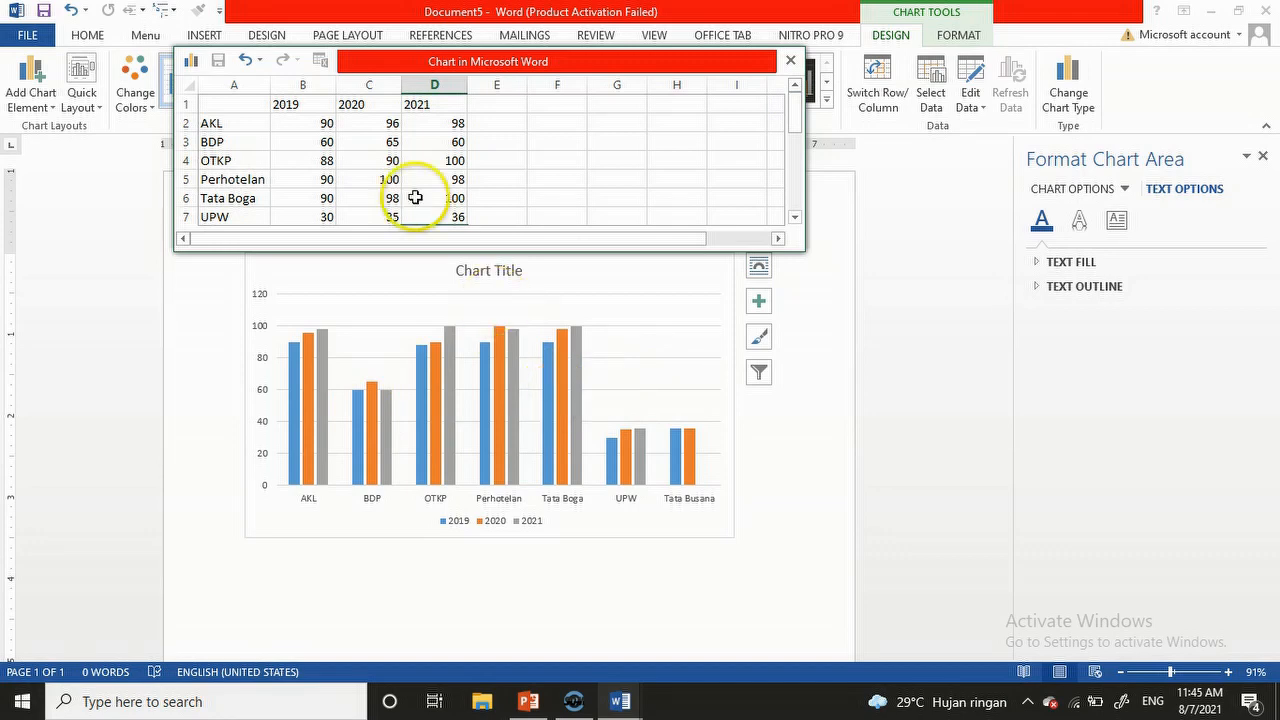
{"action": "mouse_move", "coordinate": [794, 118]}
{"action": "left_mouse_down"}
{"action": "mouse_move", "coordinate": [793, 205]}
{"action": "mouse_move", "coordinate": [796, 126]}
{"action": "left_mouse_up"}
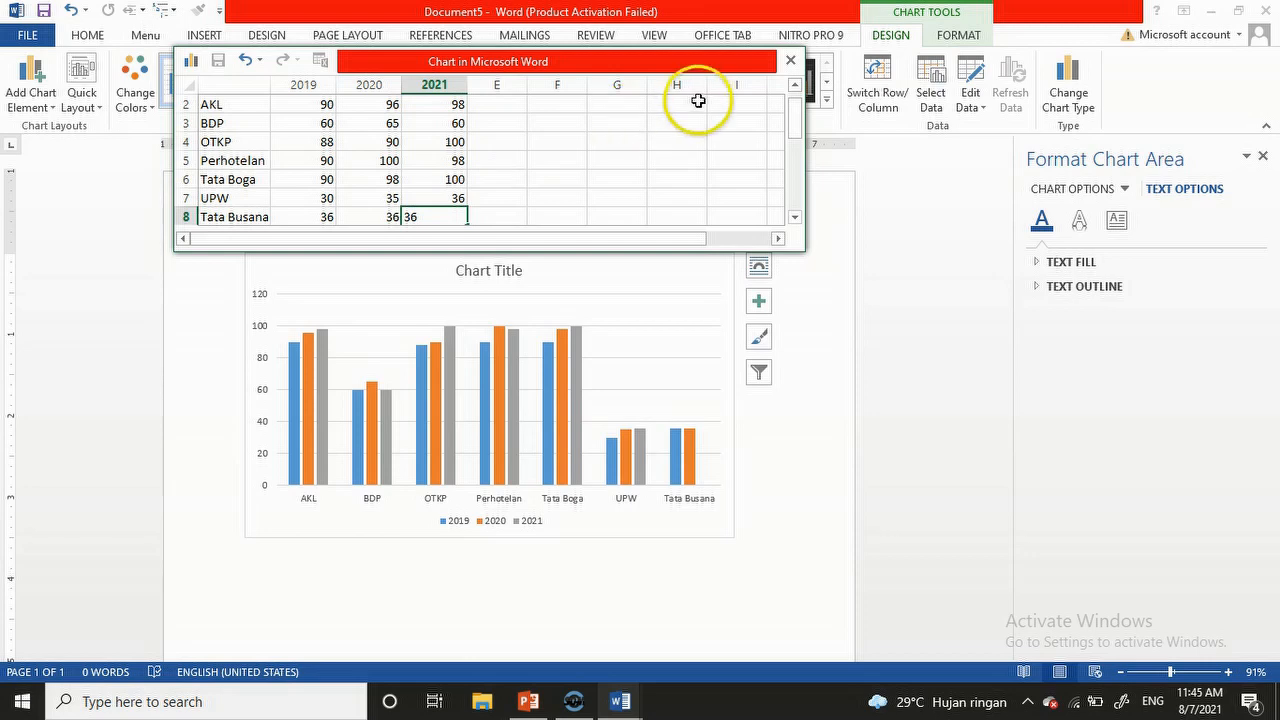
{"action": "left_click", "coordinate": [789, 61]}
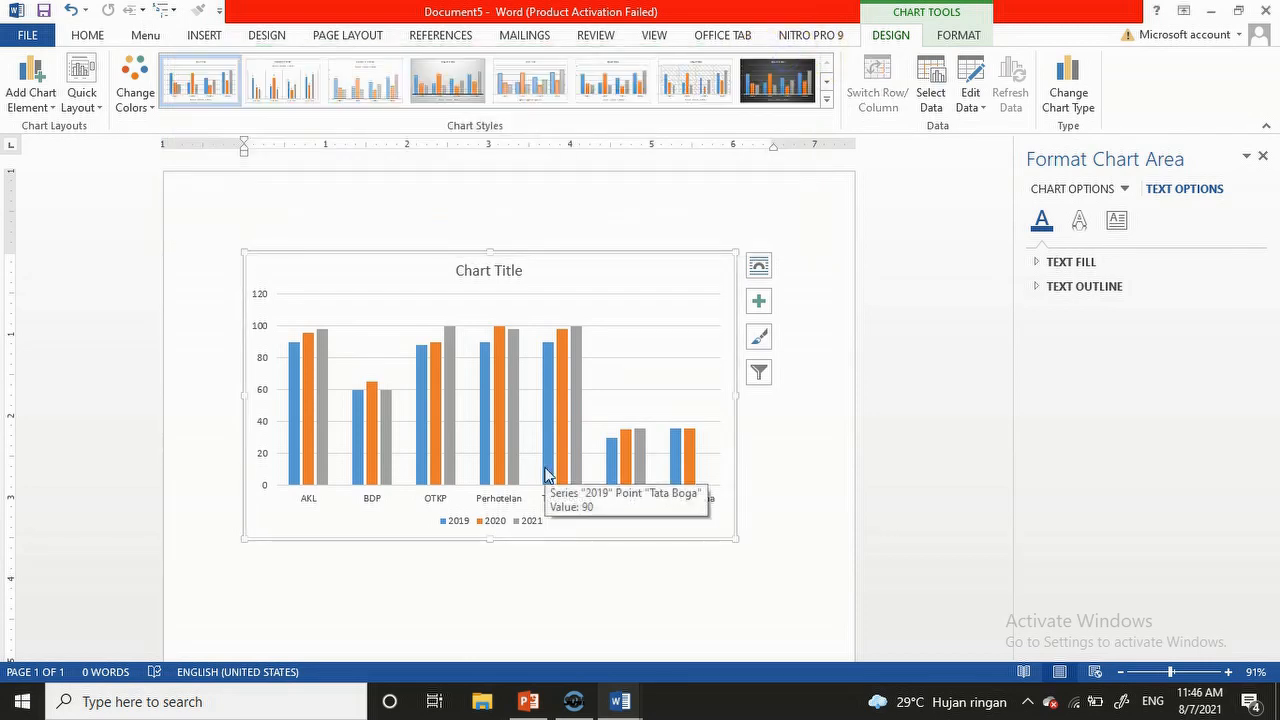
{"action": "left_click", "coordinate": [508, 244]}
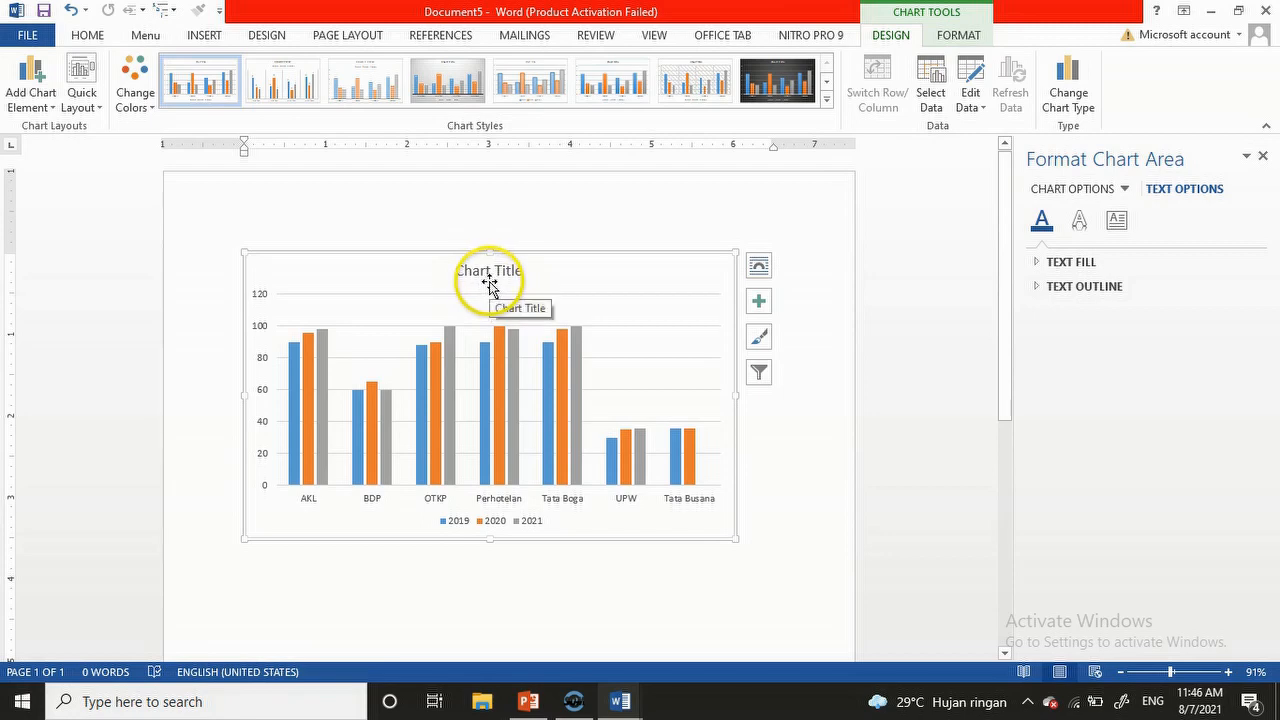
Step: Replace the chart title's placeholder text with JUMLAH SISWA SMK N 2 BUKITTINGGI
{"action": "left_click", "coordinate": [500, 272]}
{"action": "left_click", "coordinate": [525, 270]}
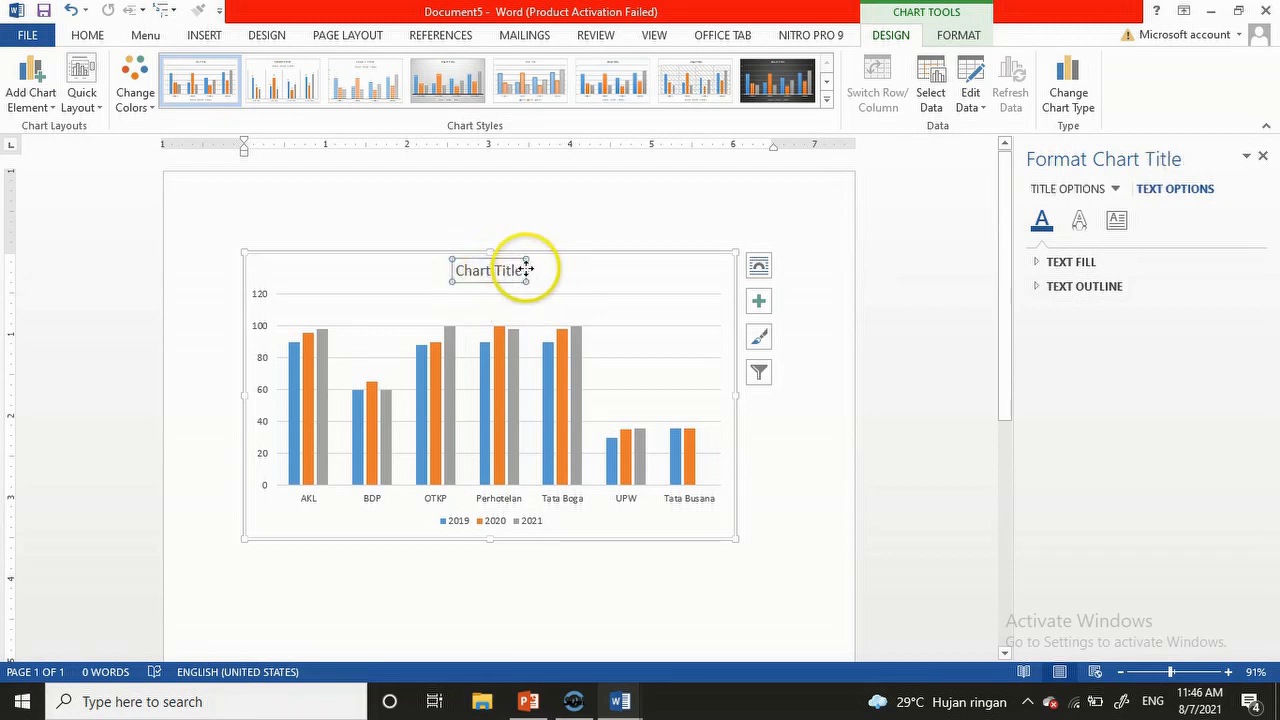
{"action": "key", "text": "BackSpace"}
{"action": "key", "text": "BackSpace"}
{"action": "key", "text": "BackSpace"}
{"action": "key", "text": "BackSpace"}
{"action": "key", "text": "BackSpace"}
{"action": "key", "text": "BackSpace"}
{"action": "key", "text": "BackSpace"}
{"action": "key", "text": "BackSpace"}
{"action": "key", "text": "BackSpace"}
{"action": "key", "text": "BackSpace"}
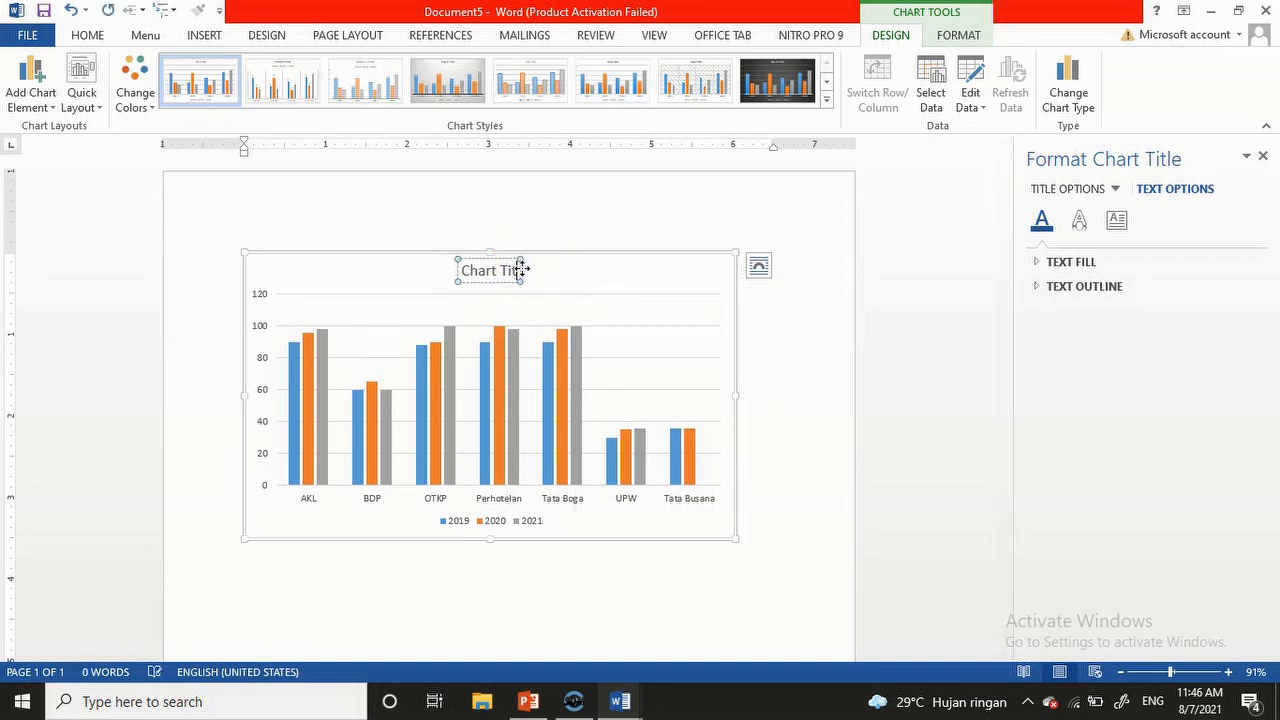
{"action": "key", "text": "BackSpace"}
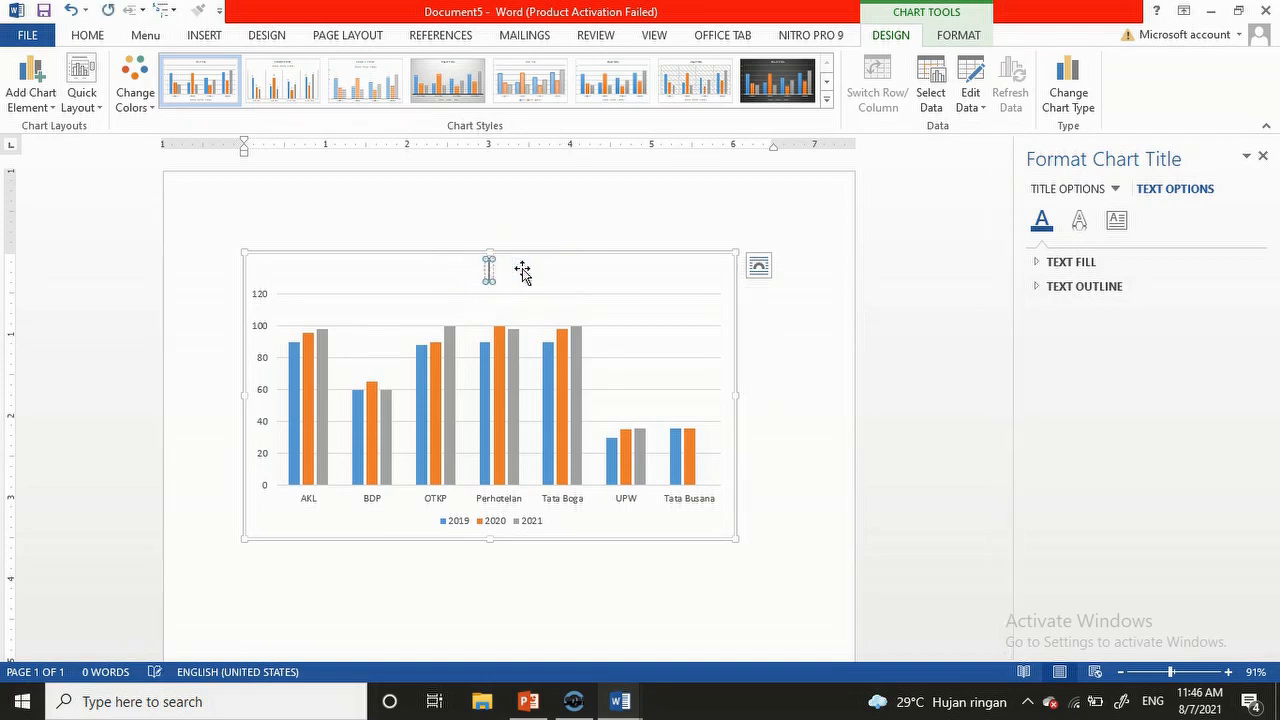
{"action": "type", "text": "JUMLAH"}
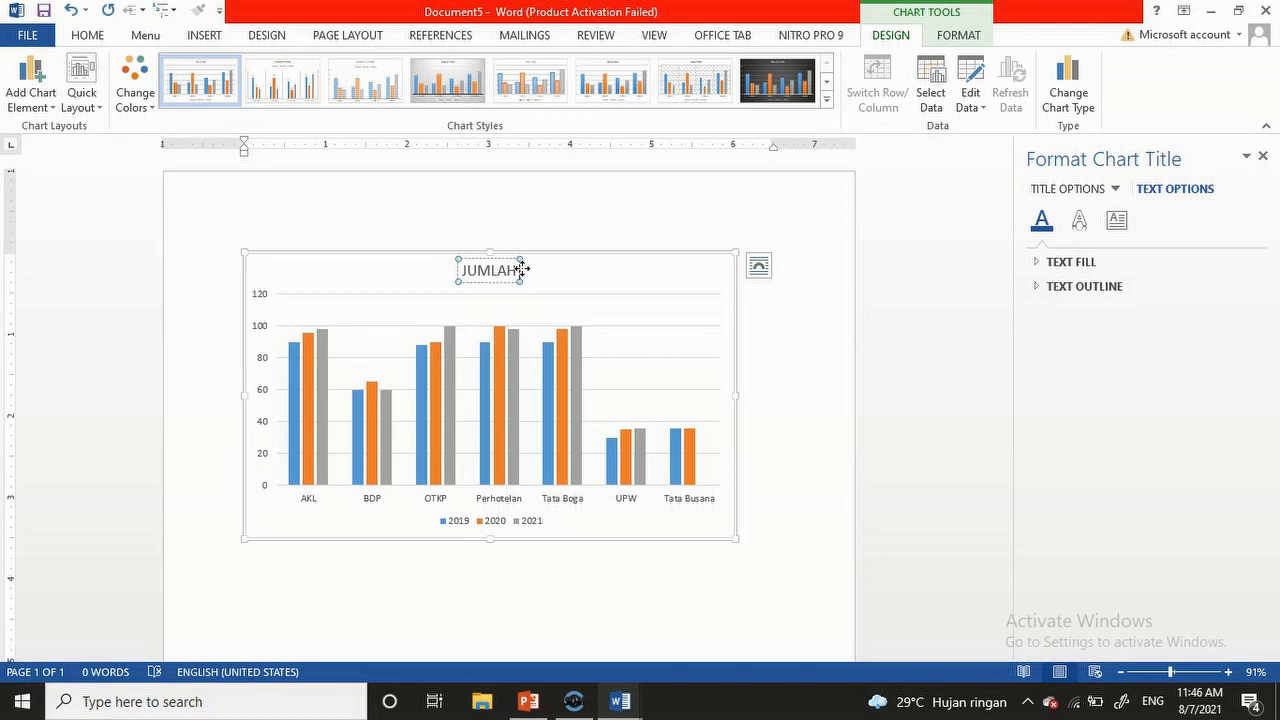
{"action": "type", "text": "SISWA SMK N 2"}
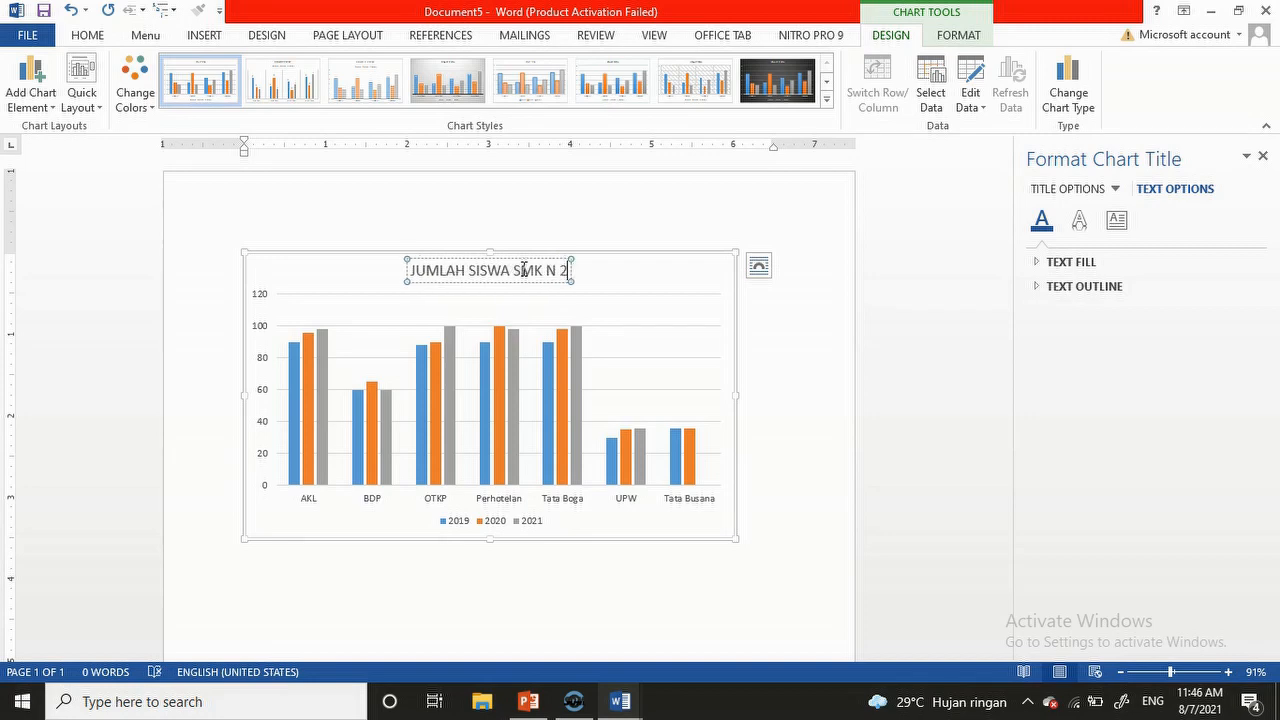
{"action": "type", "text": " BUKITTIN"}
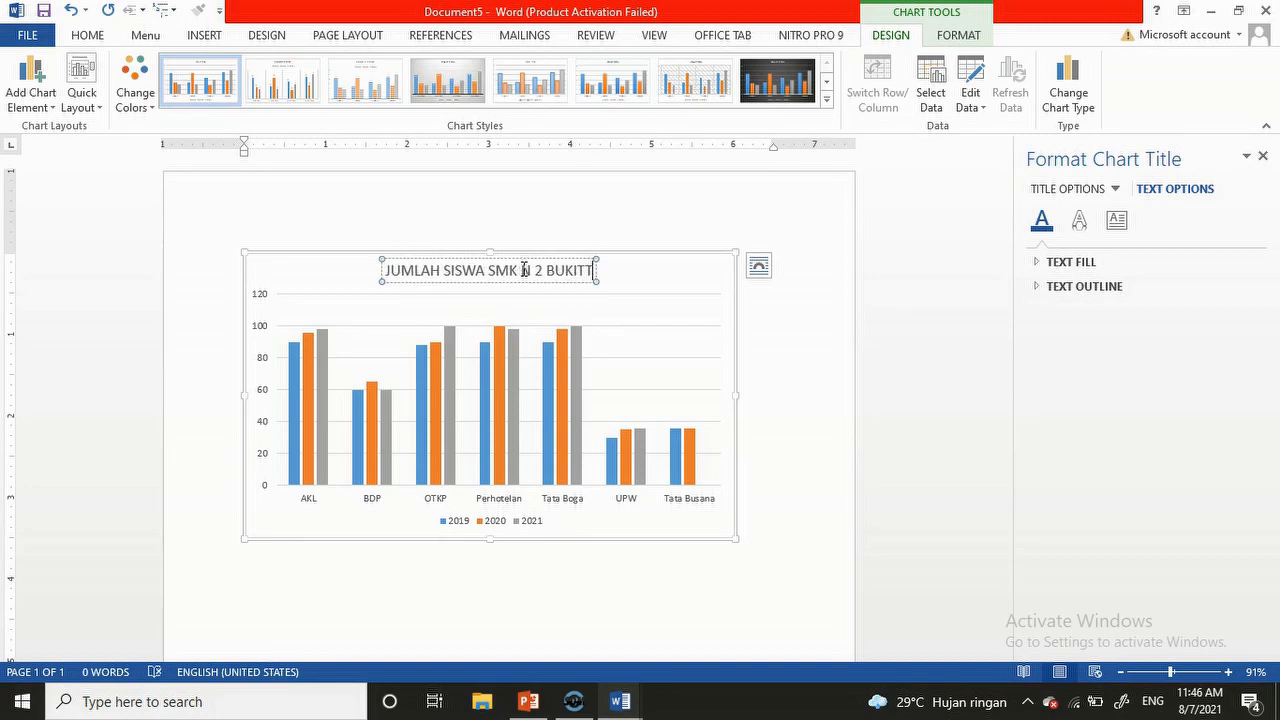
{"action": "type", "text": "GGI"}
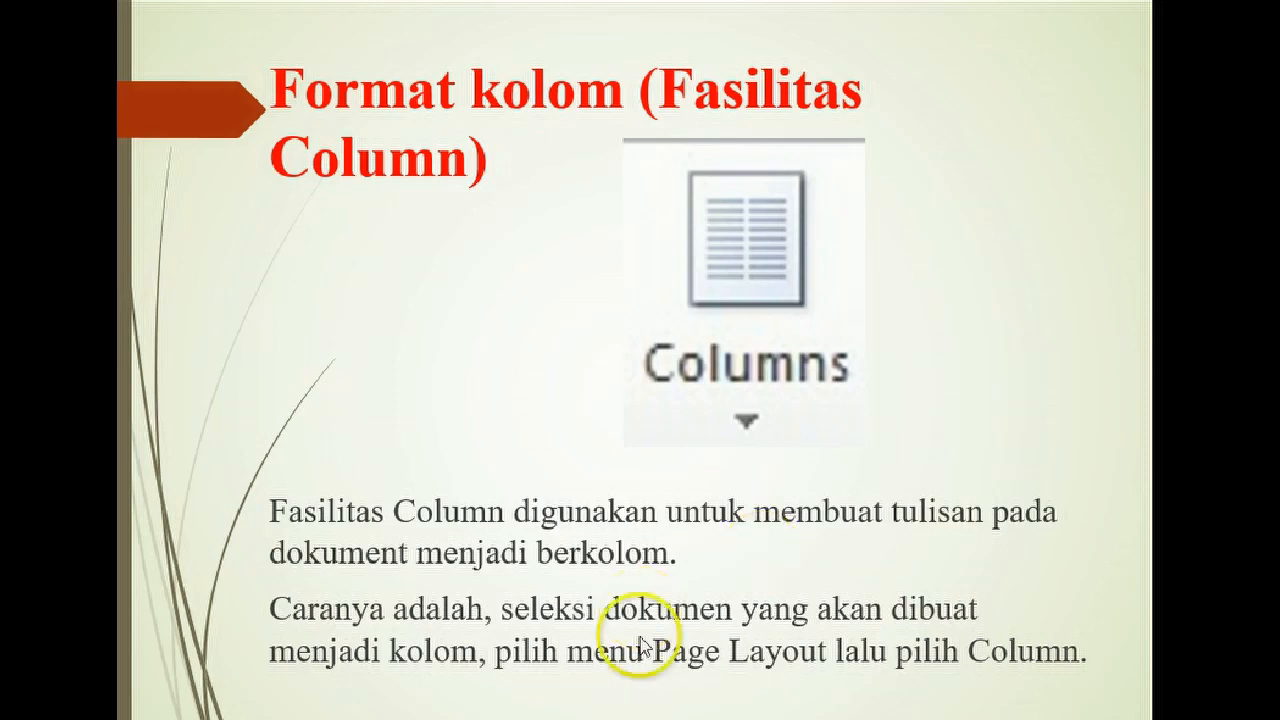
Step: Switch from the slide show to the LOGARITMA document in Word and delete the volleyball picture over its text
{"action": "mouse_move", "coordinate": [609, 718]}
{"action": "left_click", "coordinate": [505, 708]}
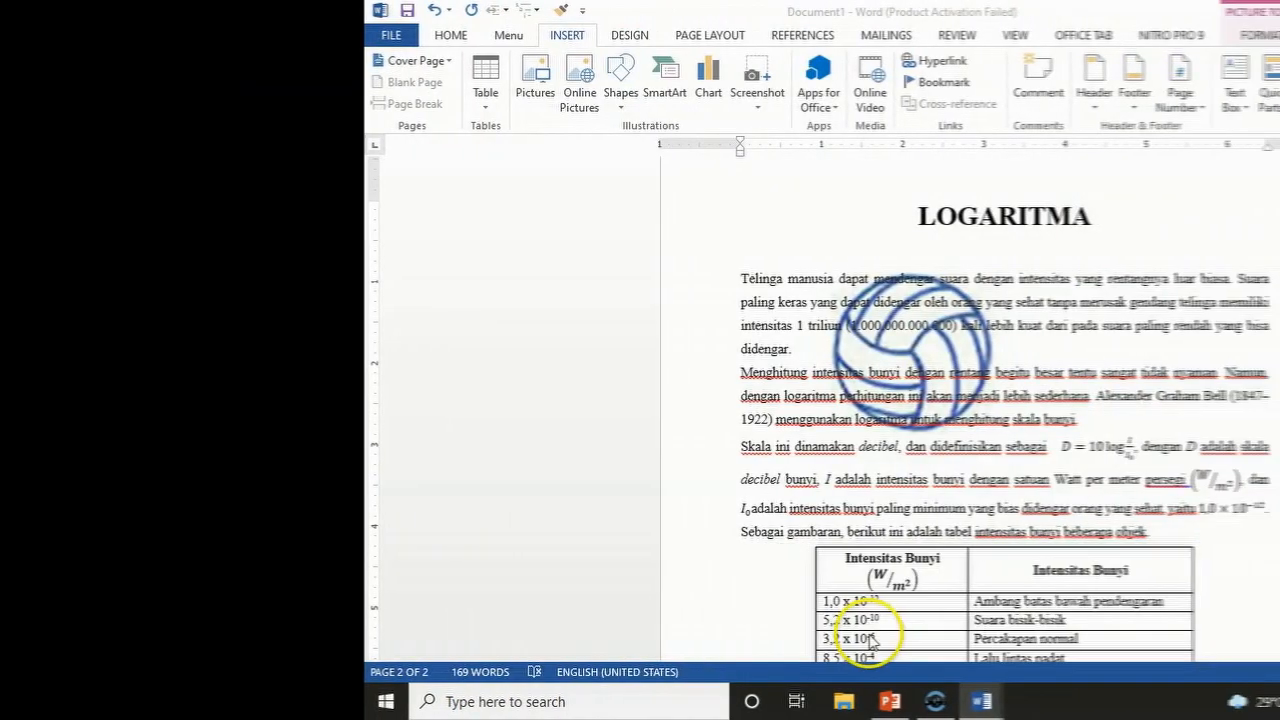
{"action": "left_click", "coordinate": [592, 308]}
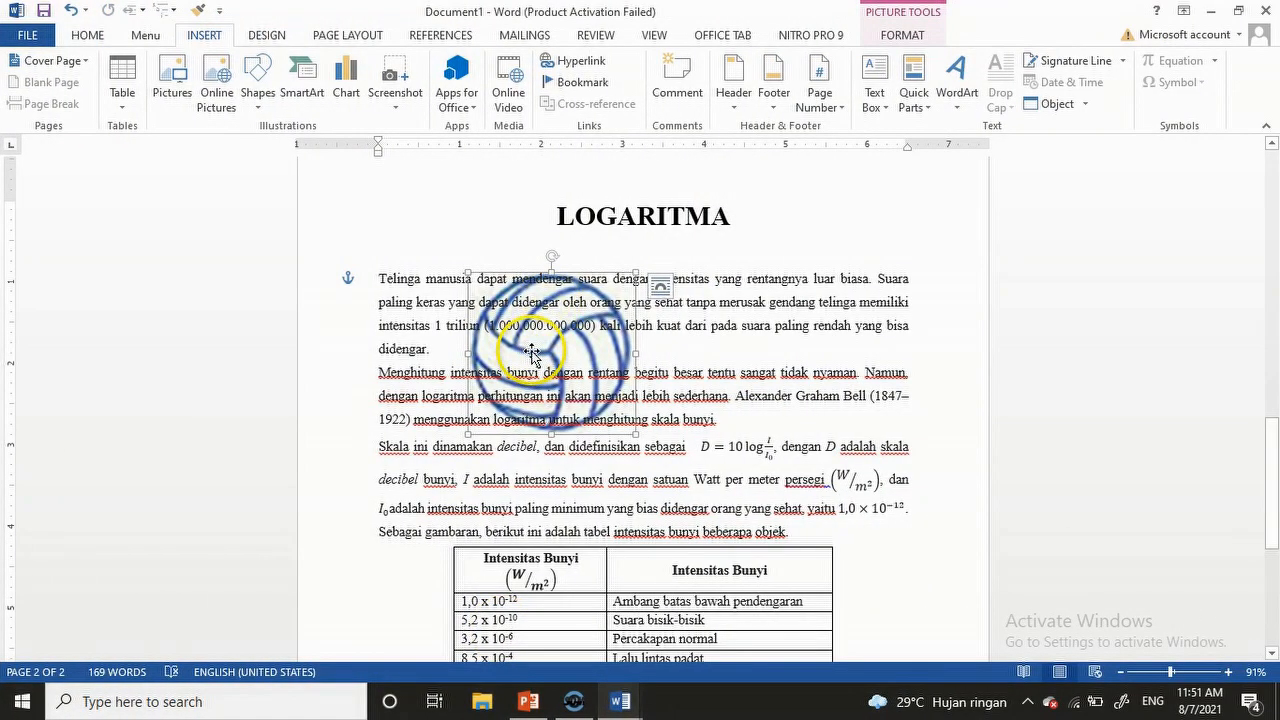
{"action": "key", "text": "Delete"}
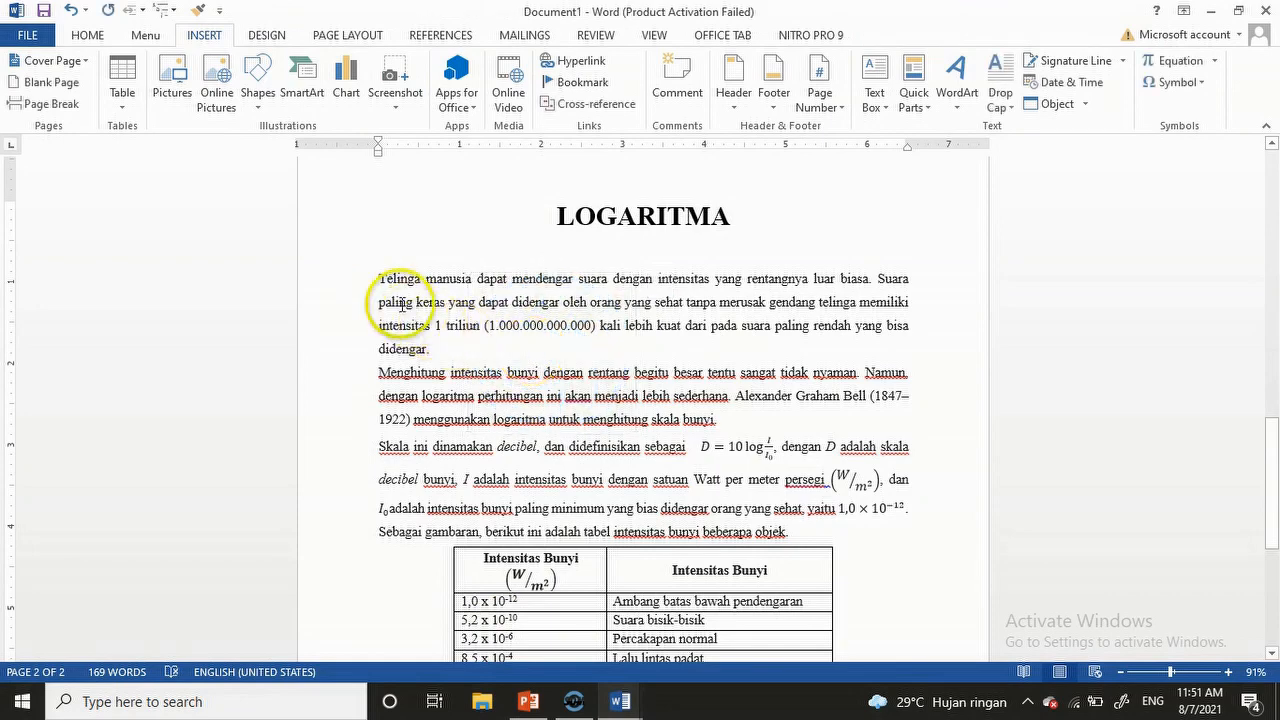
Step: Format the first two paragraphs under the LOGARITMA heading in two equal columns
{"action": "left_click", "coordinate": [378, 278]}
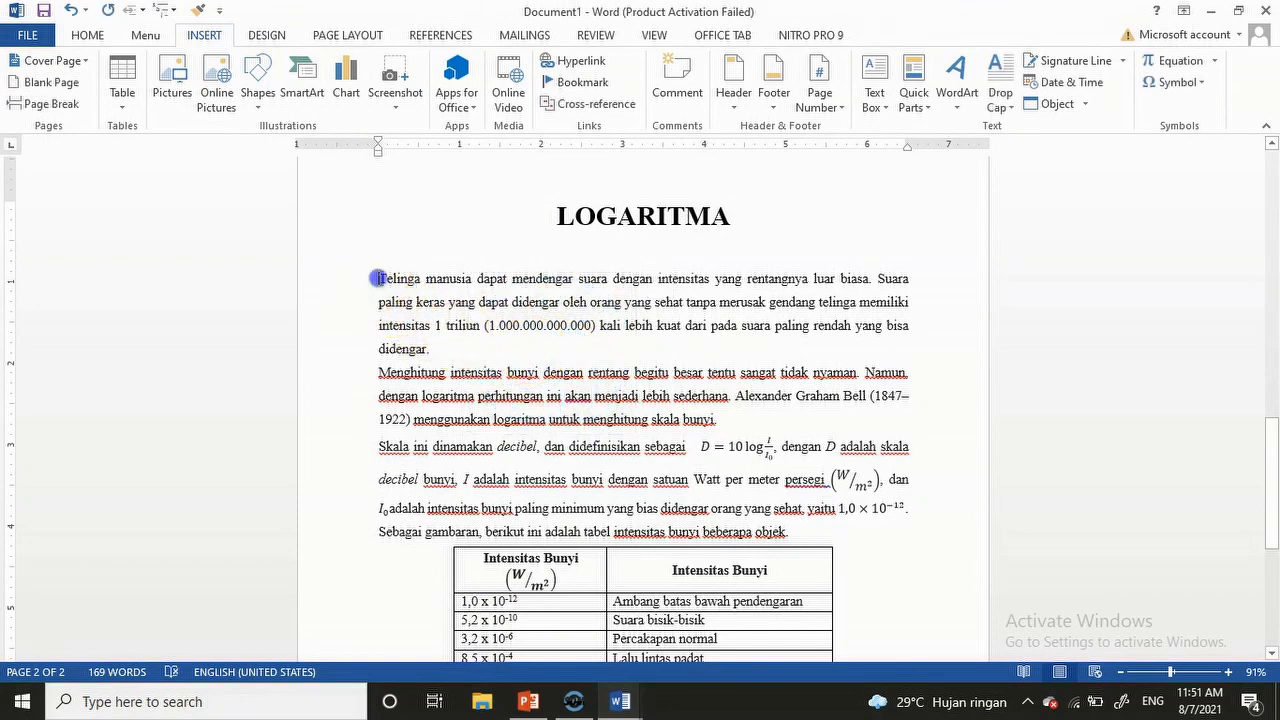
{"action": "left_click_drag", "start_coordinate": [378, 278], "coordinate": [718, 420]}
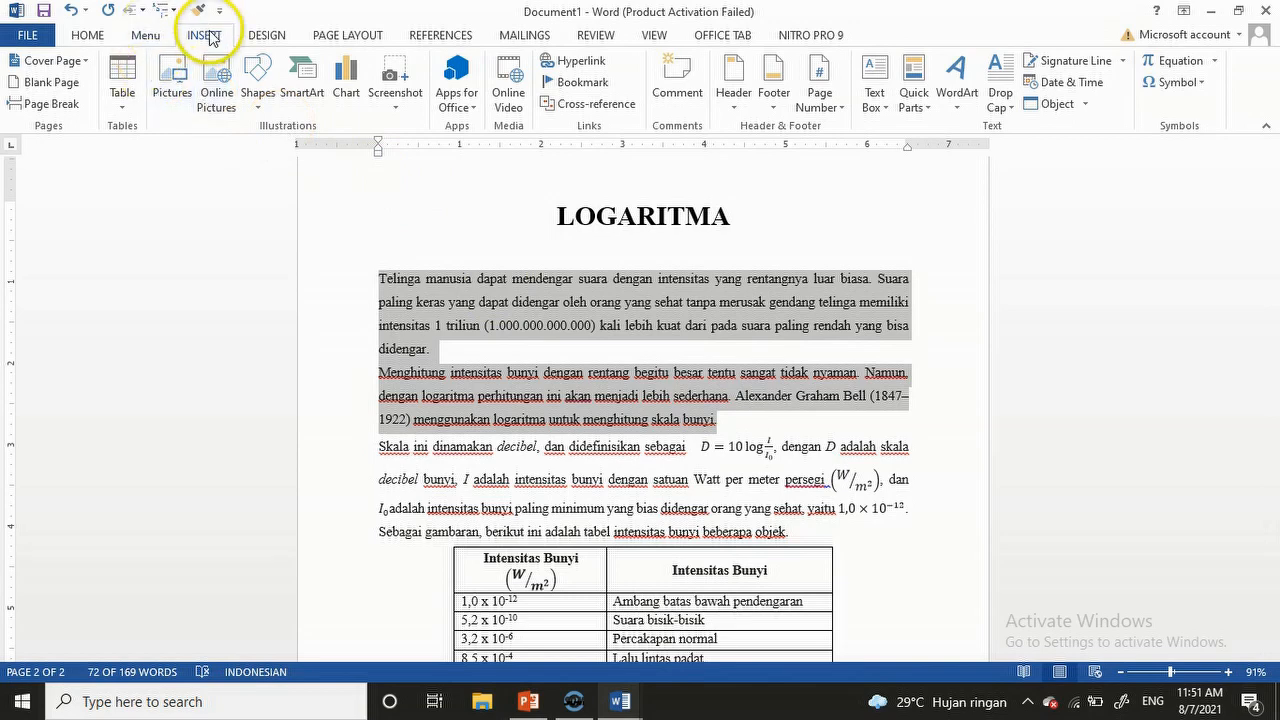
{"action": "left_click", "coordinate": [338, 34]}
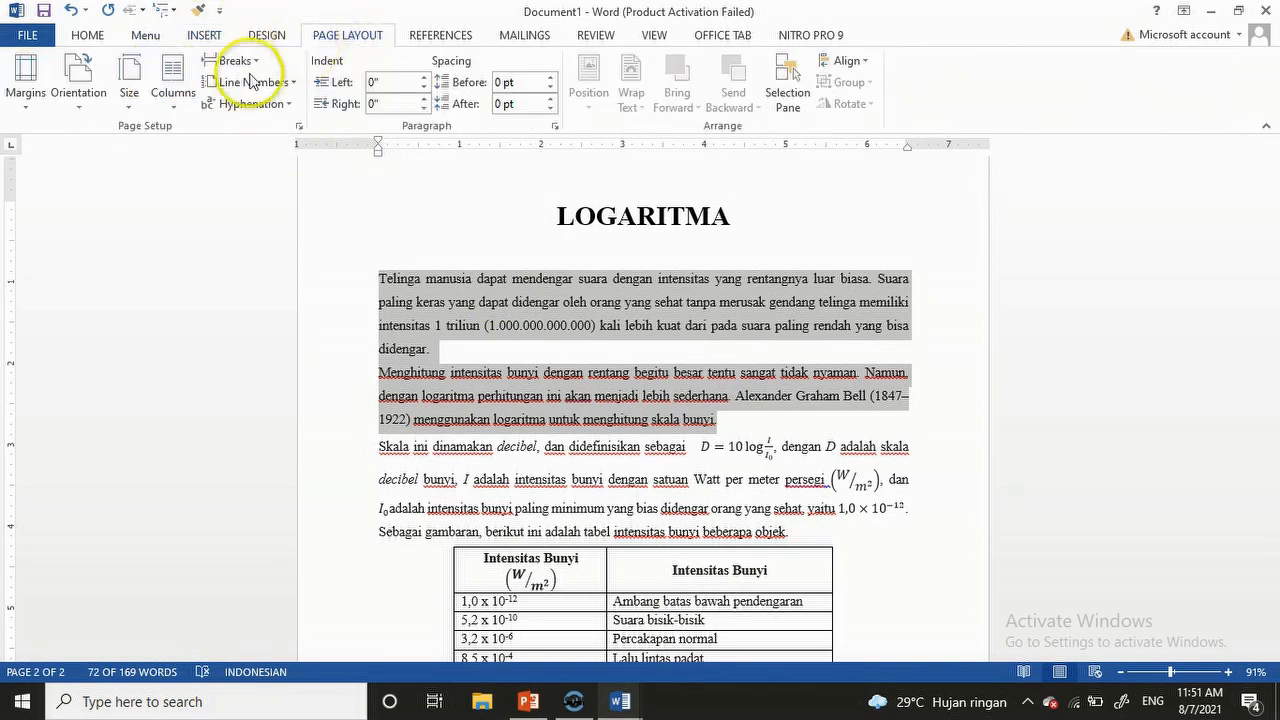
{"action": "left_click", "coordinate": [180, 102]}
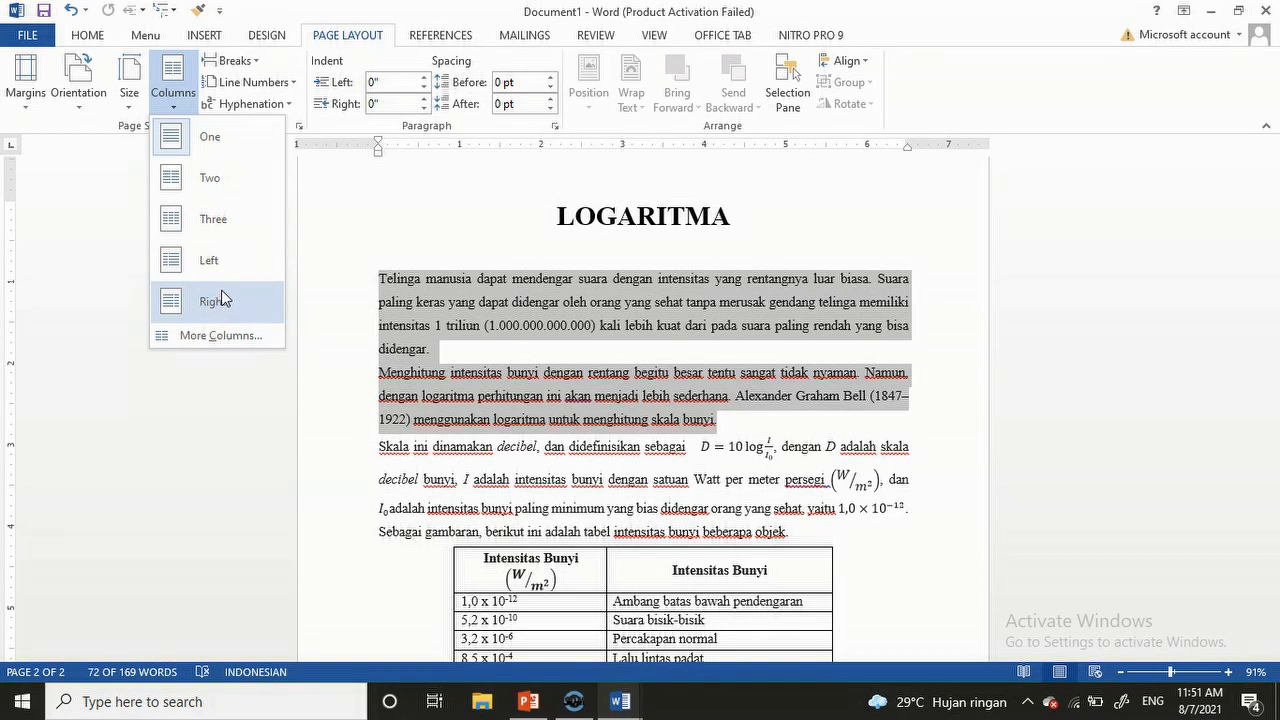
{"action": "left_click", "coordinate": [213, 180]}
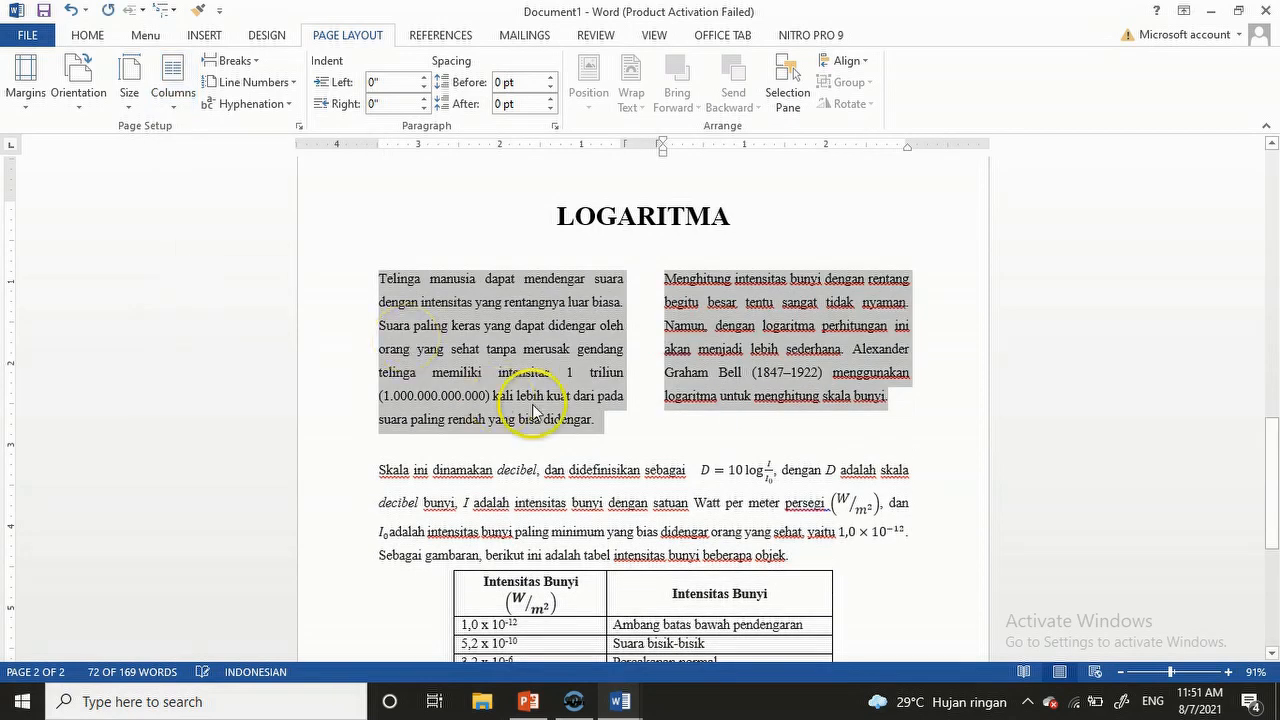
Step: Try the Three column layout and the Left column layout on the selected paragraphs
{"action": "left_click", "coordinate": [174, 95]}
{"action": "left_click", "coordinate": [175, 218]}
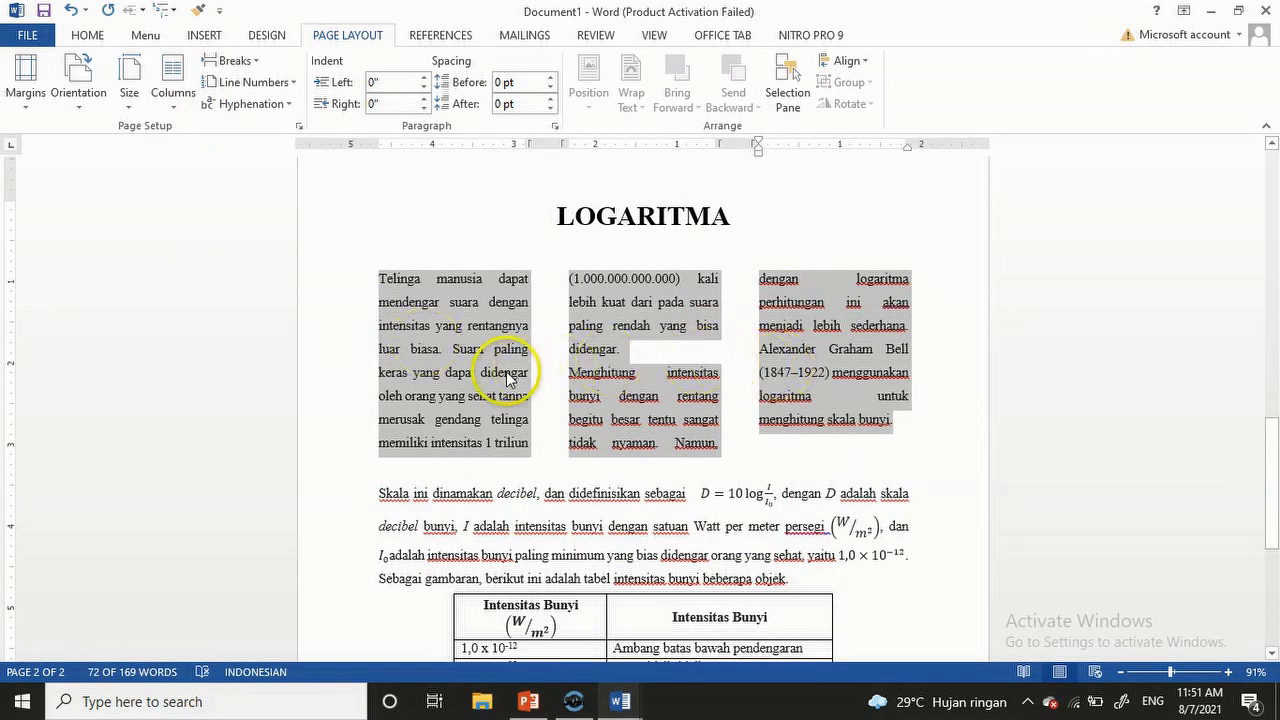
{"action": "left_click", "coordinate": [175, 100]}
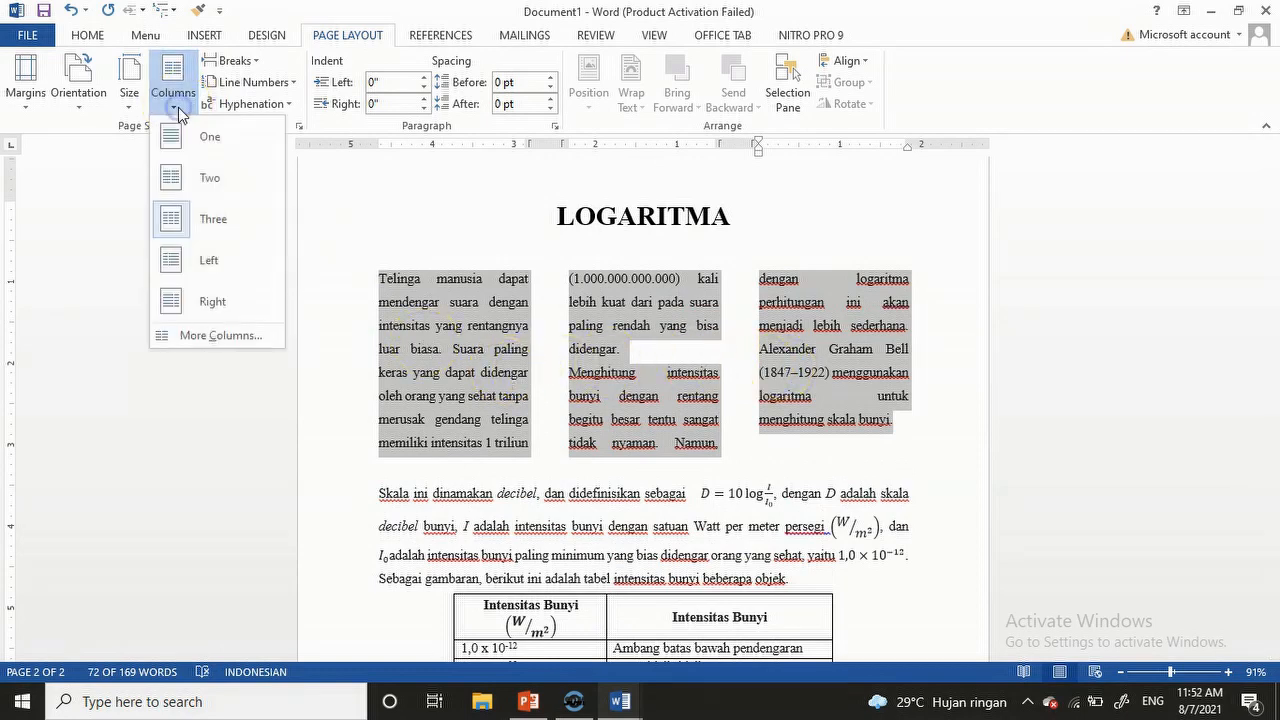
{"action": "left_click", "coordinate": [210, 262]}
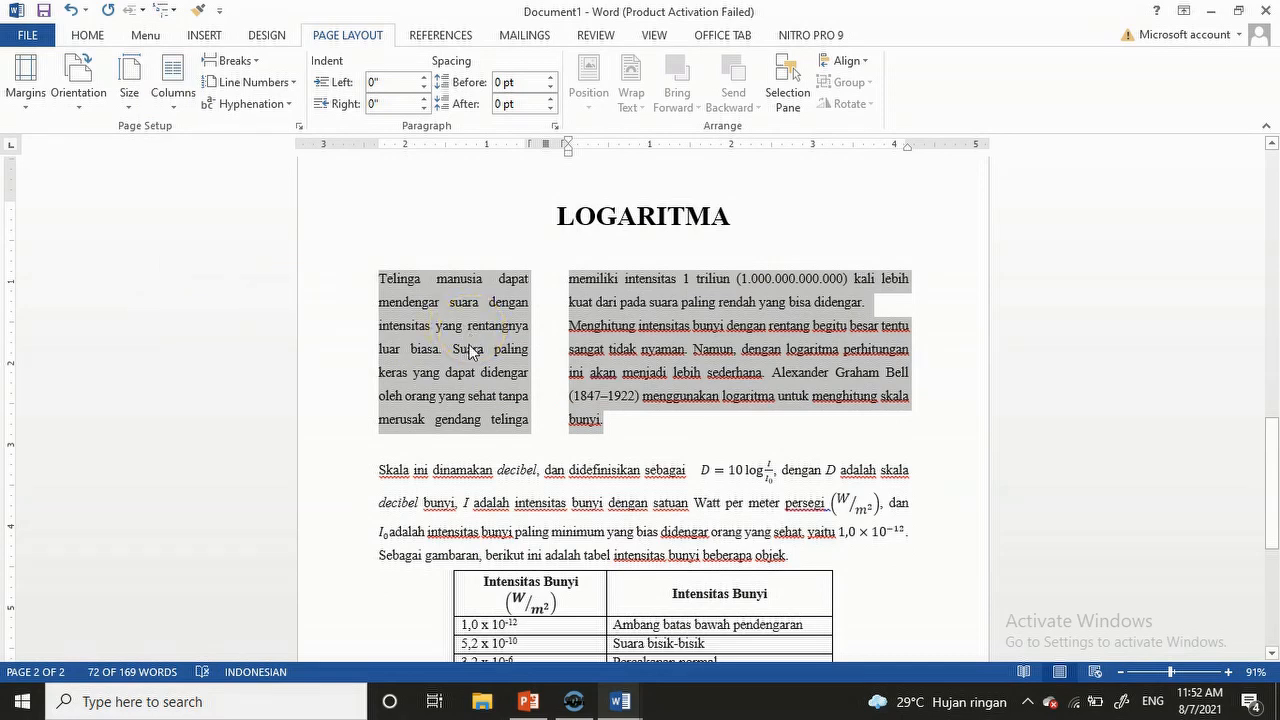
Step: Apply the Right column layout to the two selected paragraphs
{"action": "left_click", "coordinate": [174, 110]}
{"action": "left_click", "coordinate": [200, 302]}
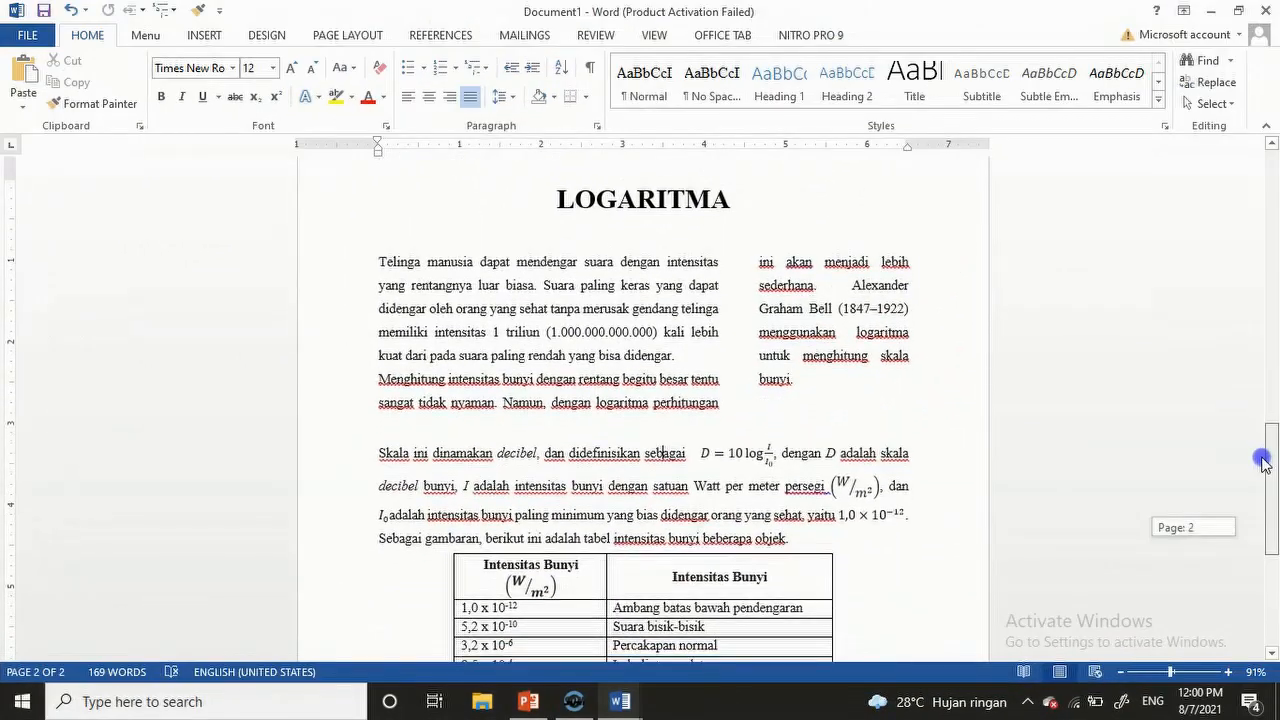
Step: Add a Dropped drop cap to the first paragraph, starting with "Telinga", below the LOGARITMA heading
{"action": "left_click_drag", "start_coordinate": [1263, 462], "coordinate": [1263, 470]}
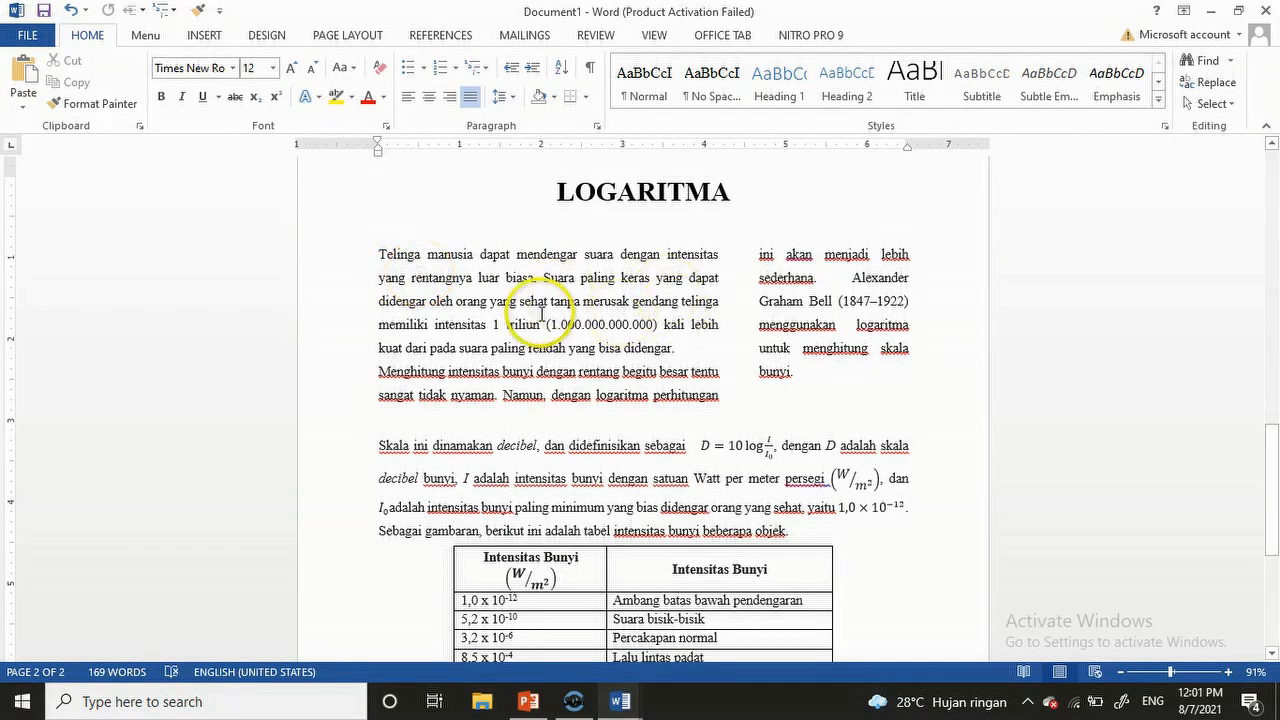
{"action": "left_click", "coordinate": [375, 252]}
{"action": "left_click_drag", "start_coordinate": [375, 252], "coordinate": [540, 328]}
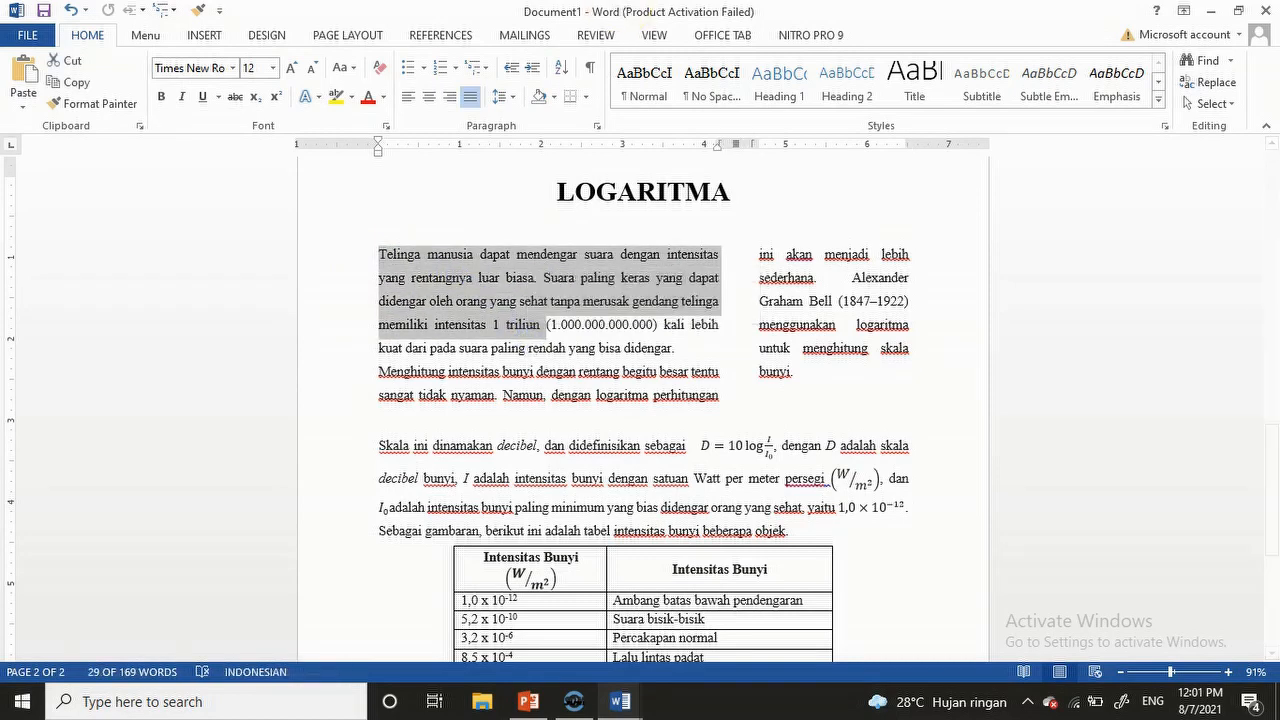
{"action": "left_click", "coordinate": [204, 36]}
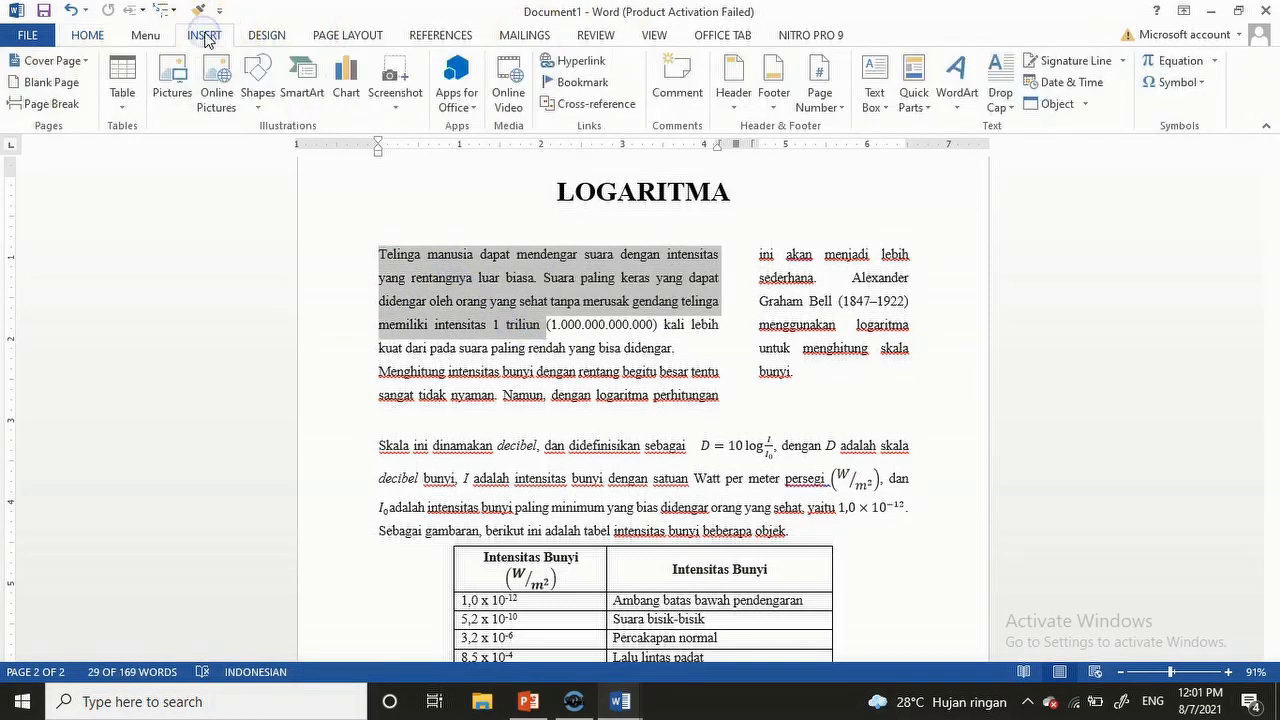
{"action": "left_click", "coordinate": [1010, 108]}
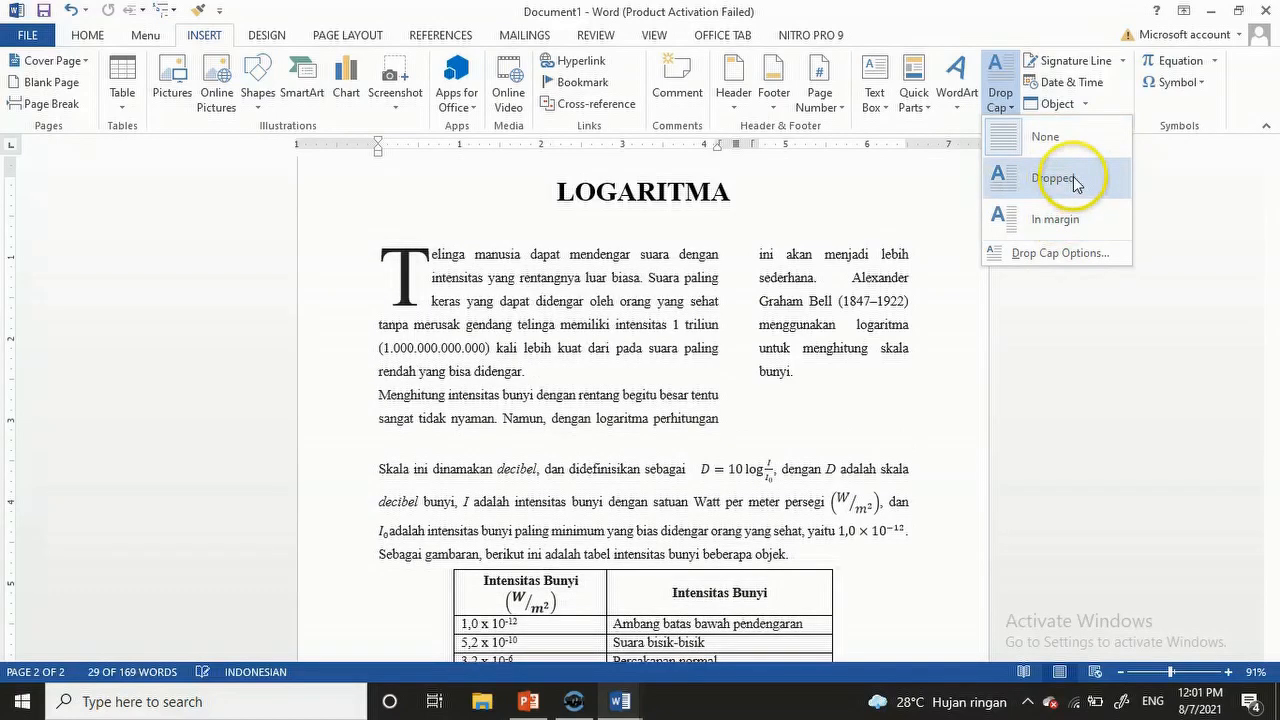
{"action": "left_click", "coordinate": [1068, 177]}
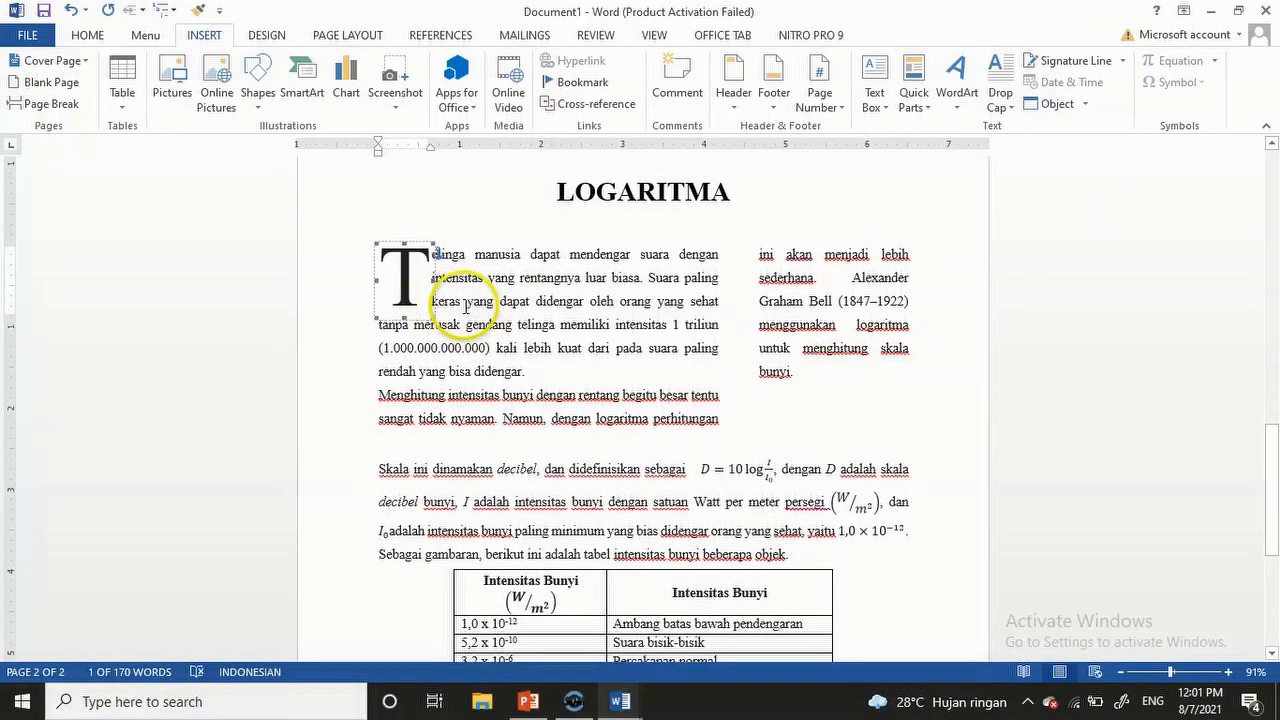
Step: Change the first paragraph's drop cap to the In margin style
{"action": "left_click", "coordinate": [1012, 107]}
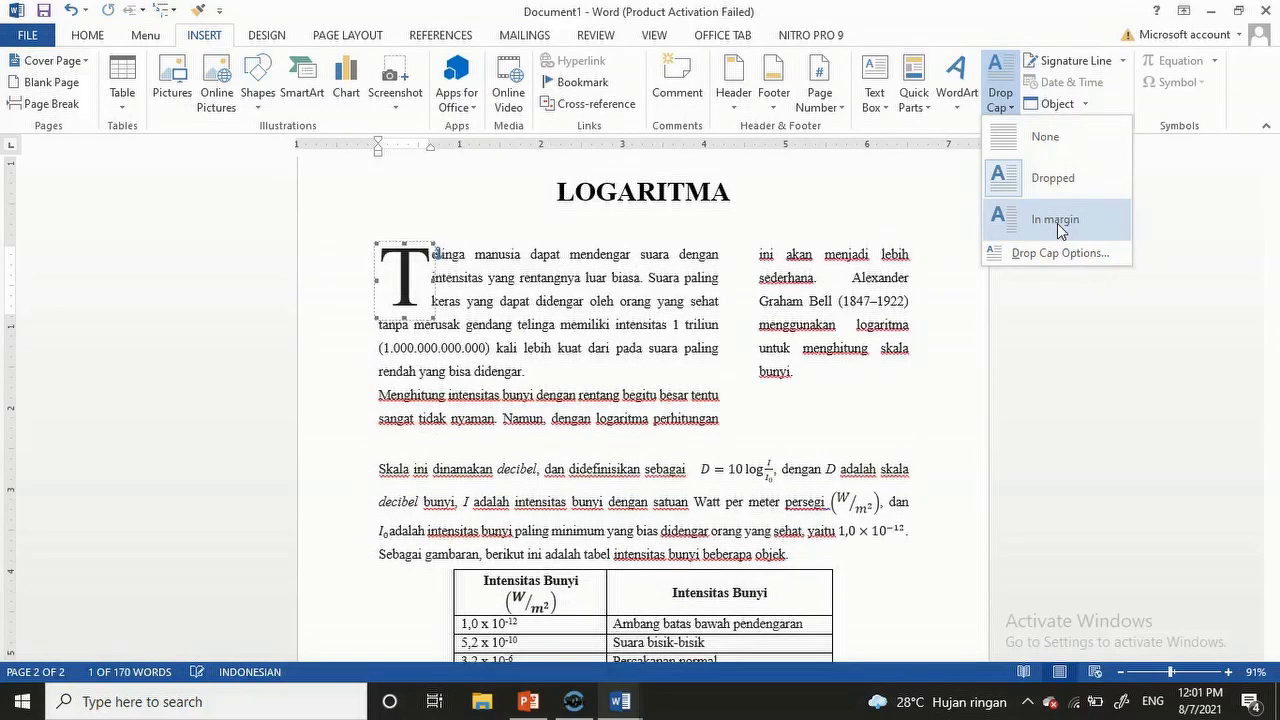
{"action": "left_click", "coordinate": [1058, 227]}
{"action": "left_click", "coordinate": [380, 256]}
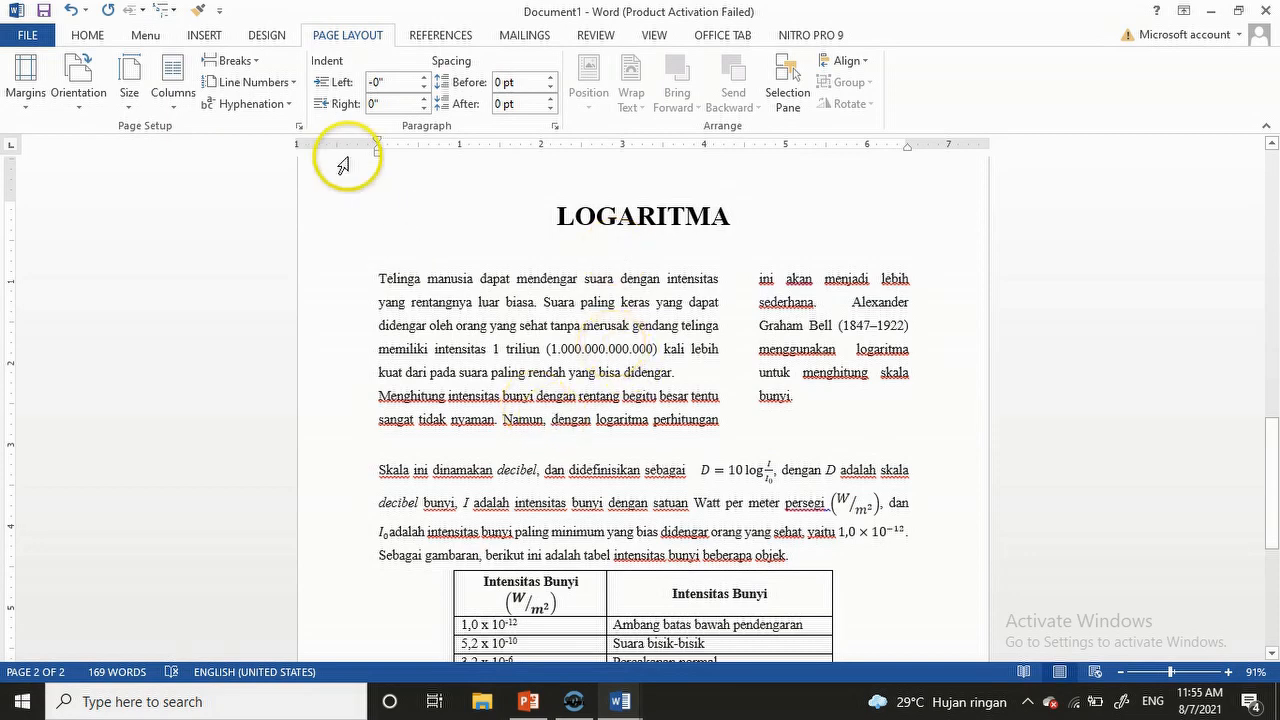
Step: Insert a Blank header and replace its placeholder with SIMULASI KOMUNIKASI DIGITAL
{"action": "left_click", "coordinate": [204, 38]}
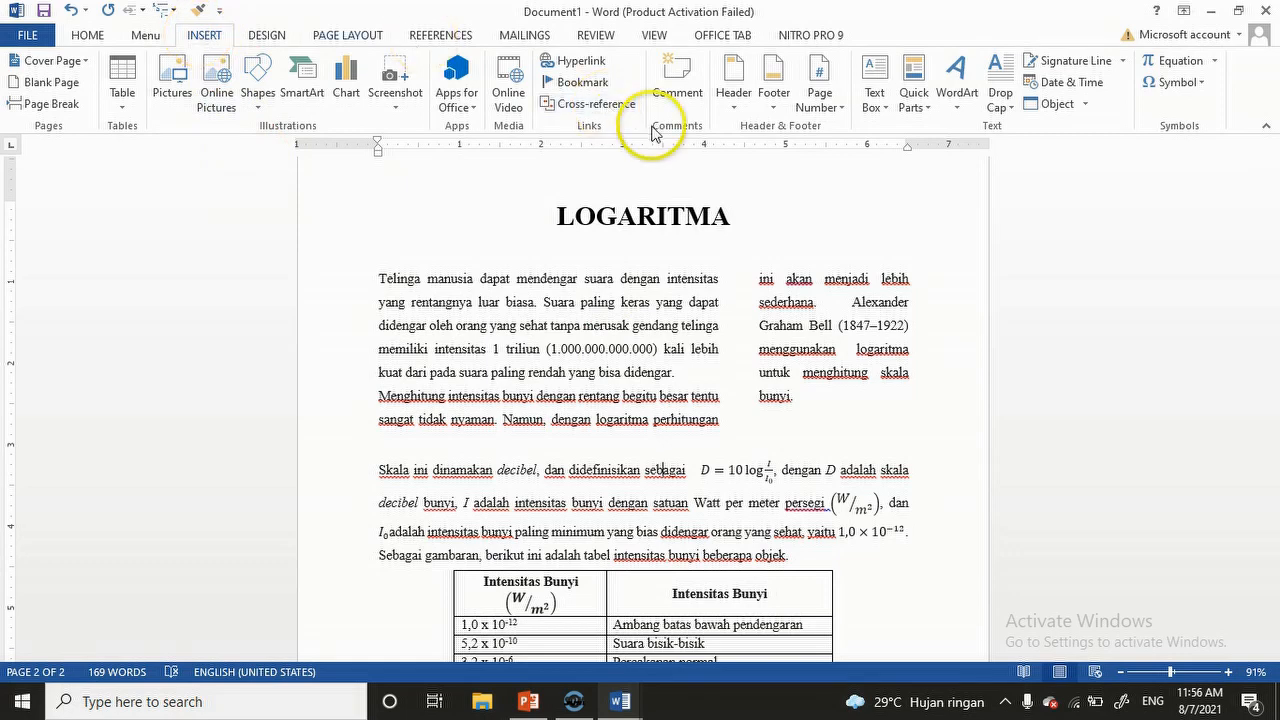
{"action": "left_click", "coordinate": [728, 105]}
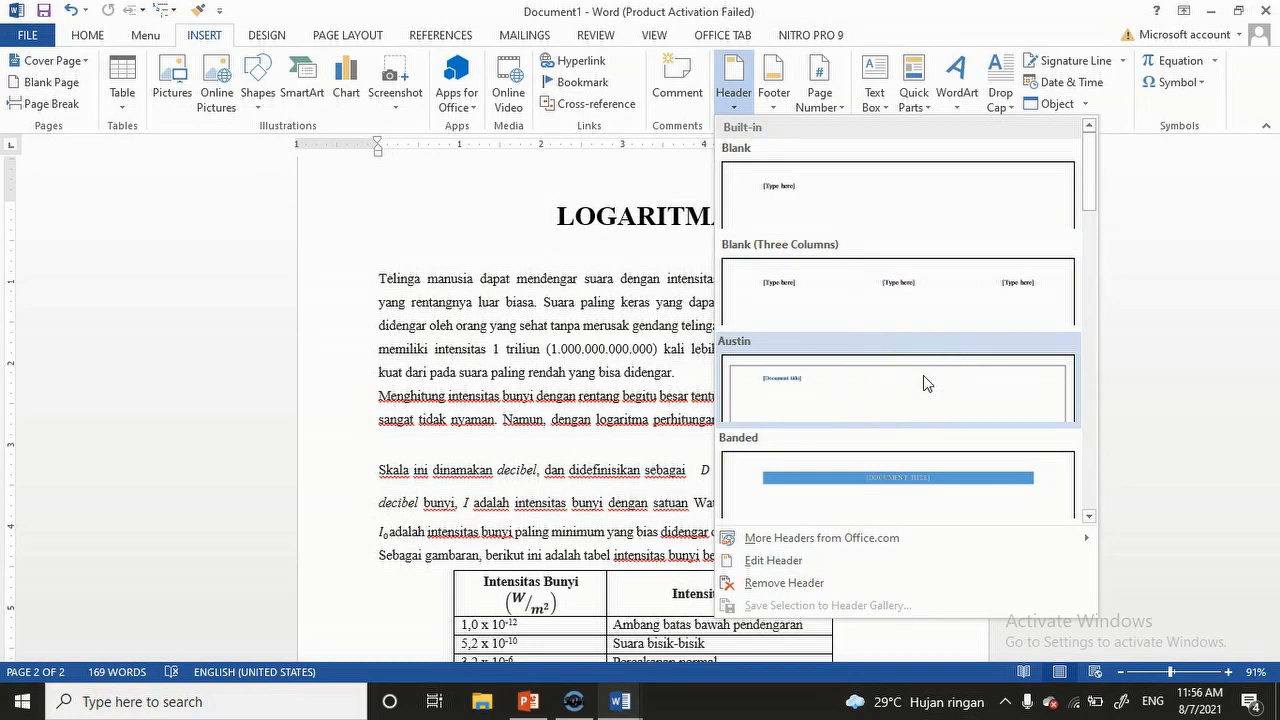
{"action": "left_click", "coordinate": [1030, 212]}
{"action": "double_click", "coordinate": [609, 183]}
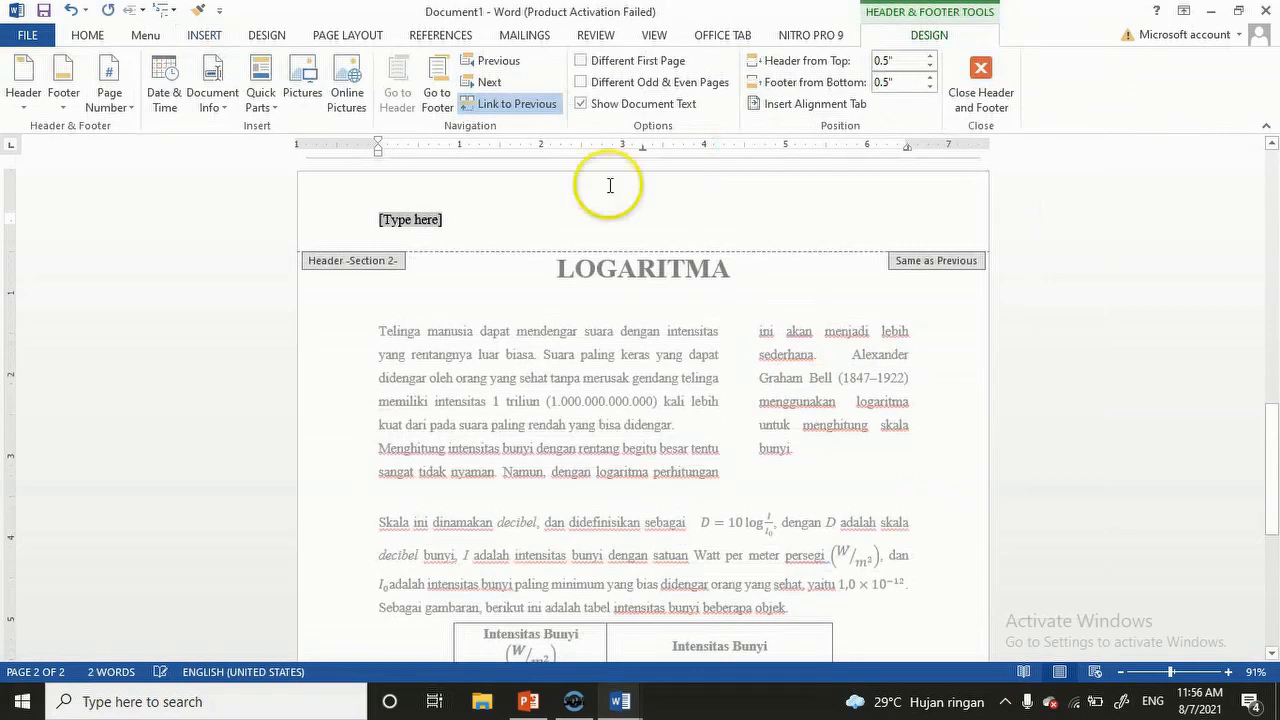
{"action": "left_click", "coordinate": [425, 220]}
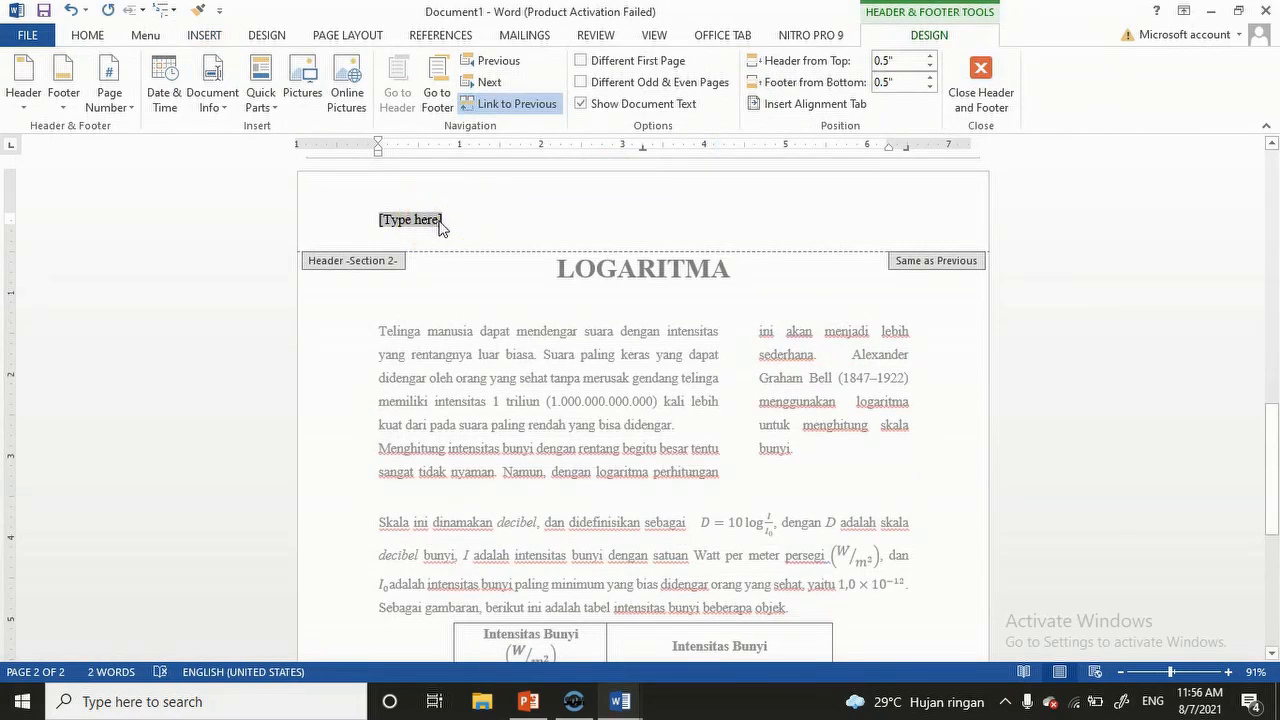
{"action": "type", "text": "SIMULASI KOMUNIKASI DIGITAL"}
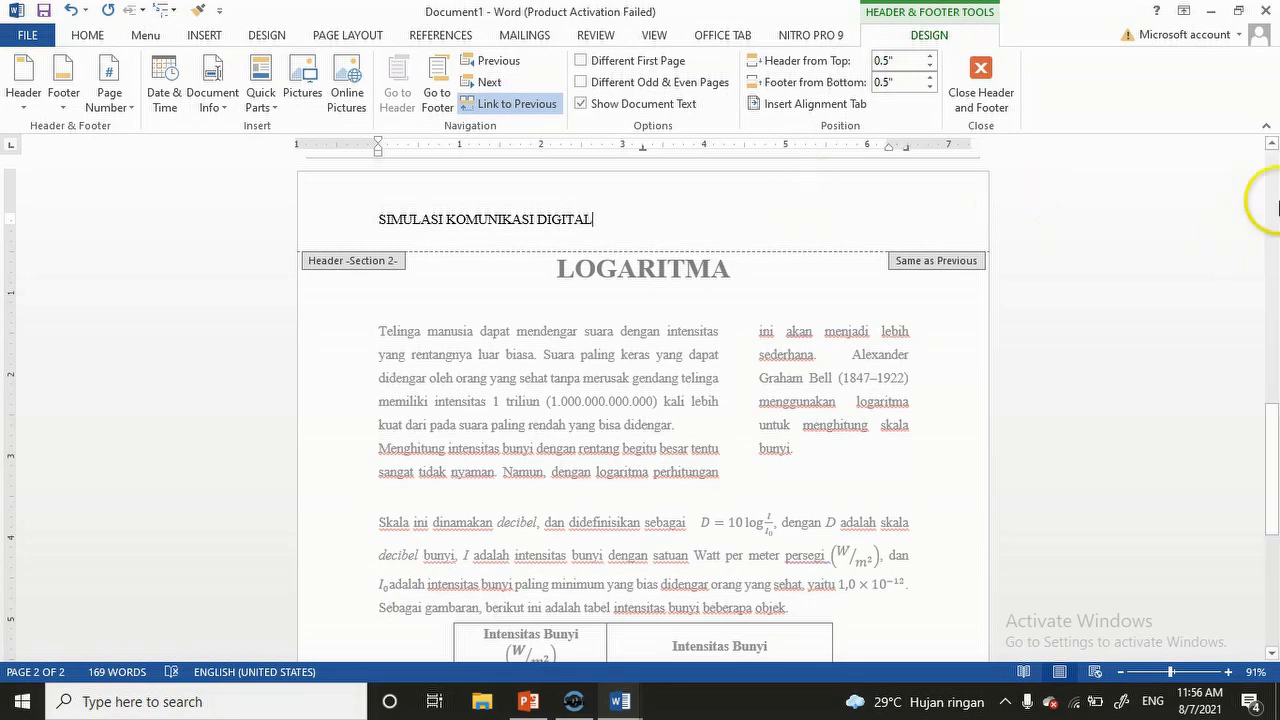
Step: Insert a Blank footer and replace its placeholder with LATIHAN 1
{"action": "left_click_drag", "start_coordinate": [1273, 487], "coordinate": [1275, 597]}
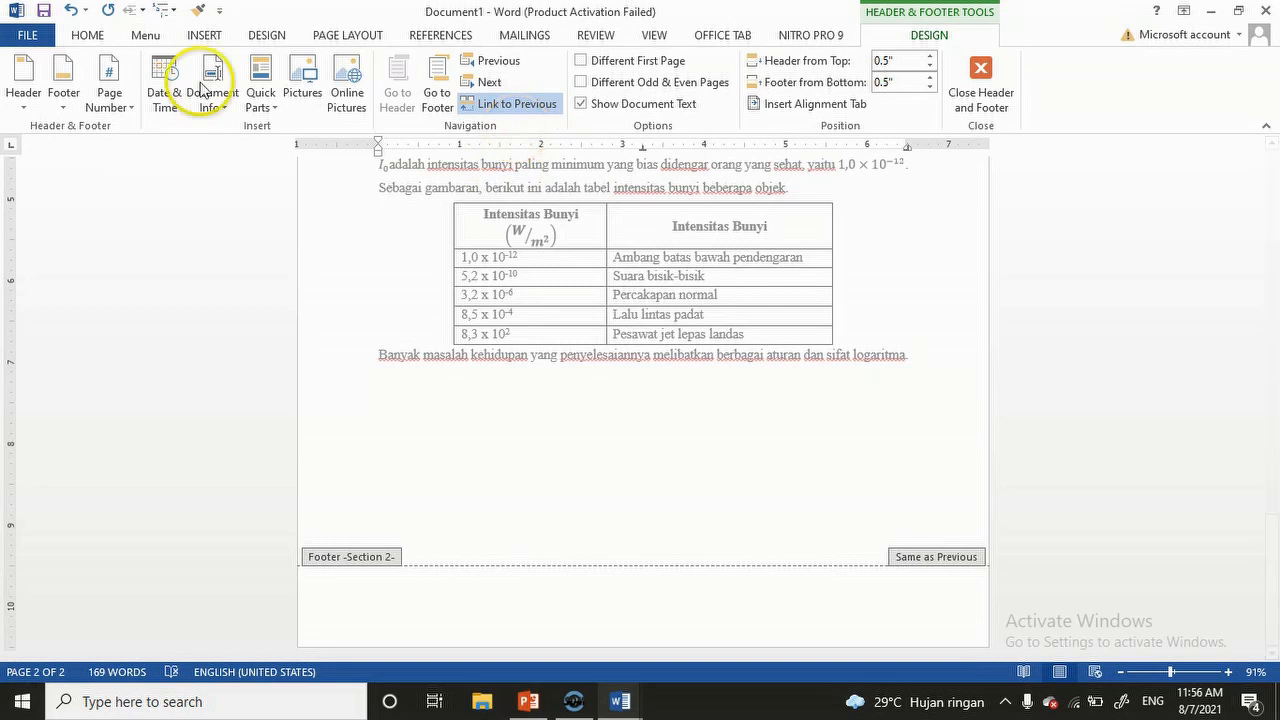
{"action": "left_click", "coordinate": [64, 109]}
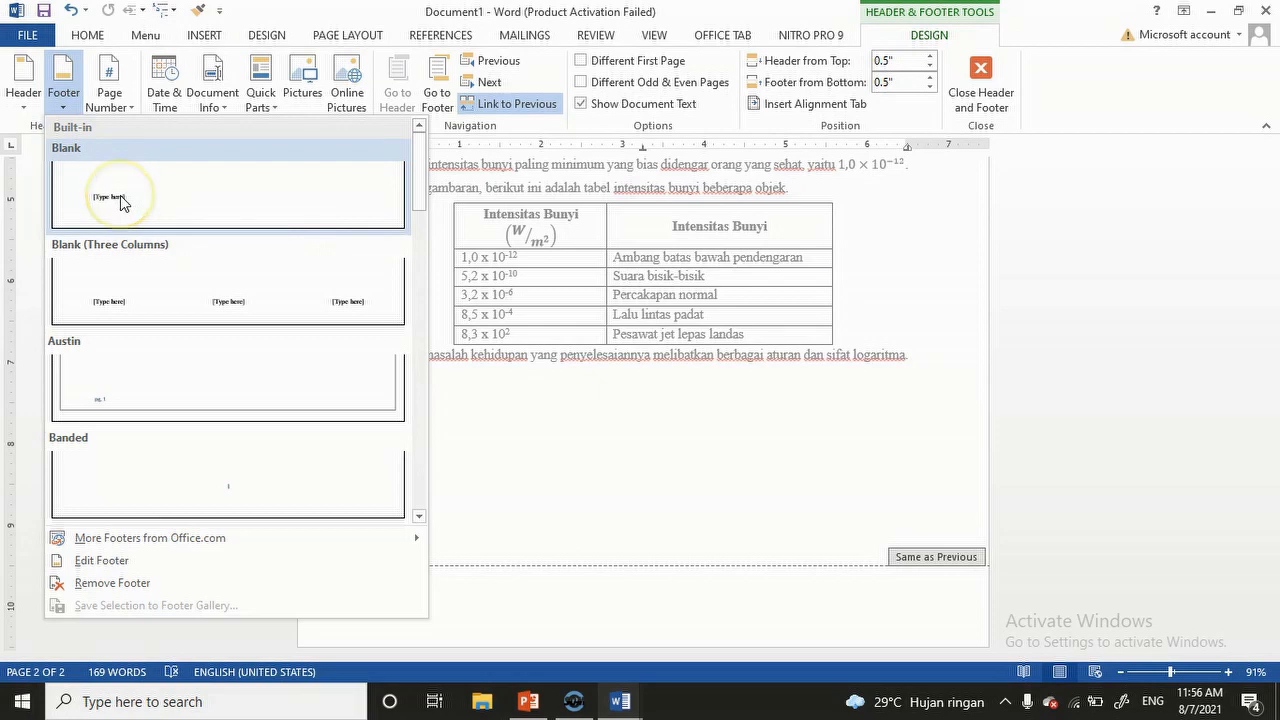
{"action": "left_click", "coordinate": [120, 200]}
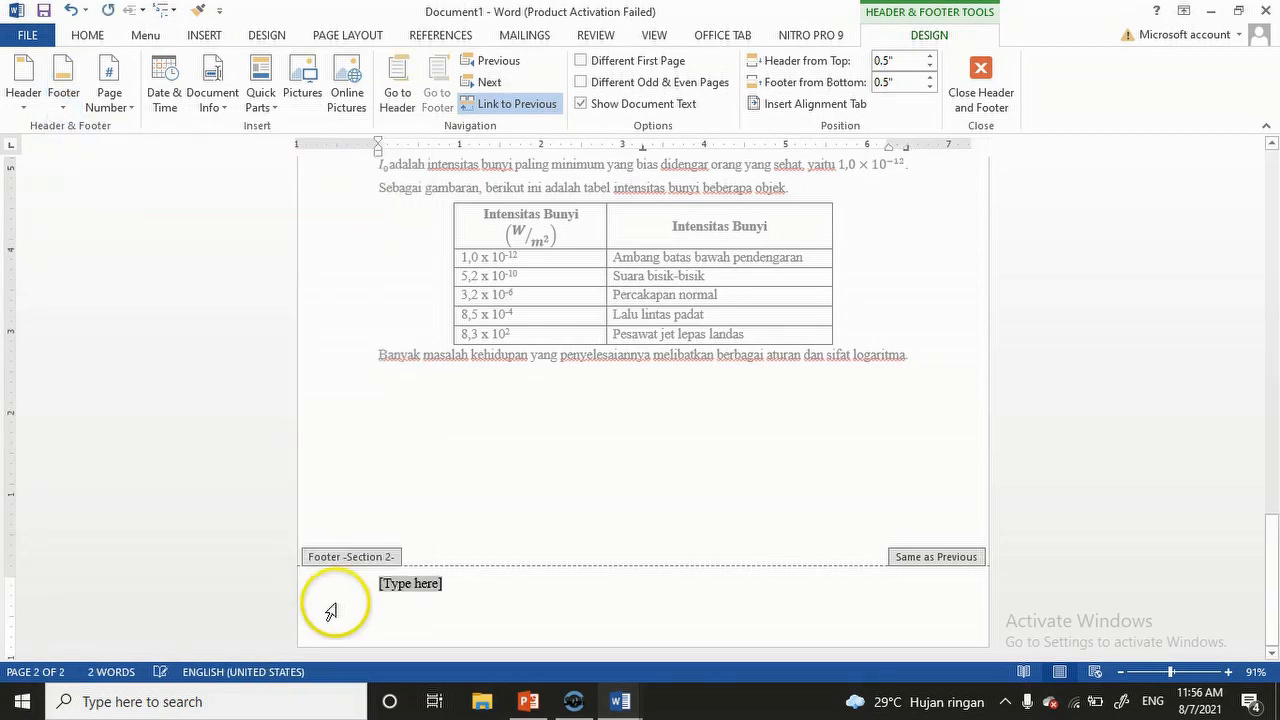
{"action": "type", "text": "L"}
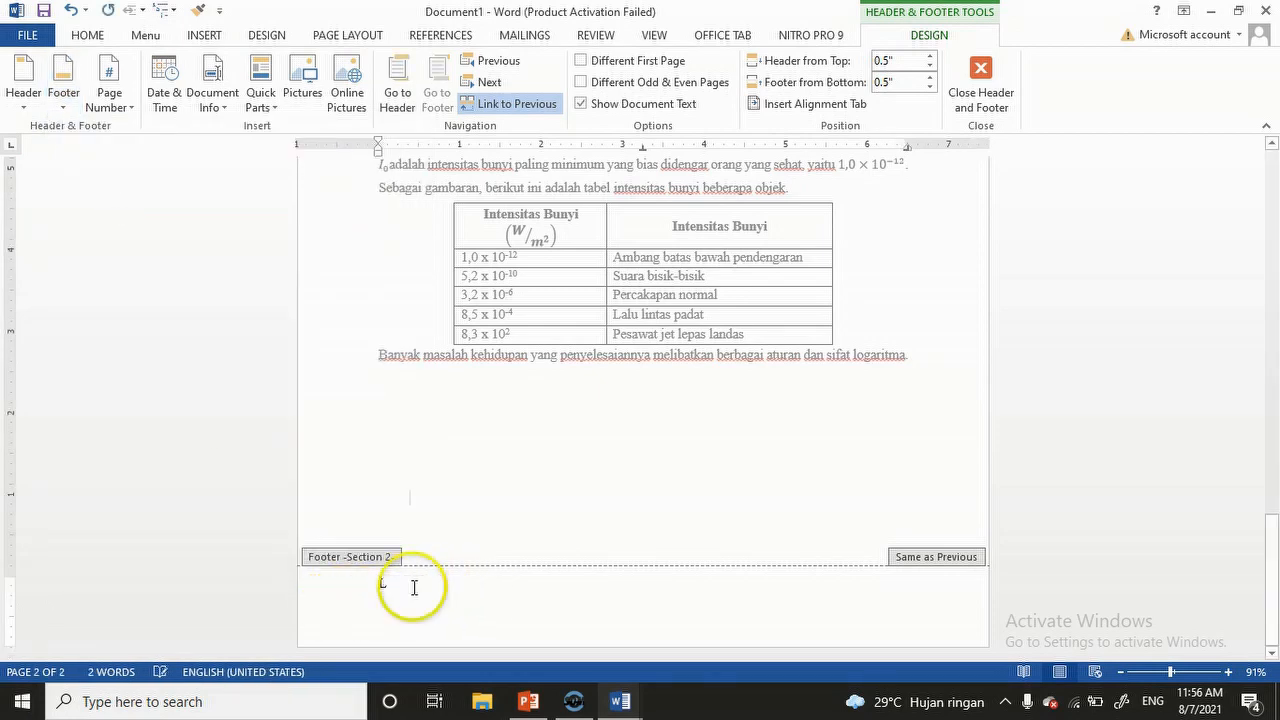
{"action": "type", "text": "ATIHAN 1"}
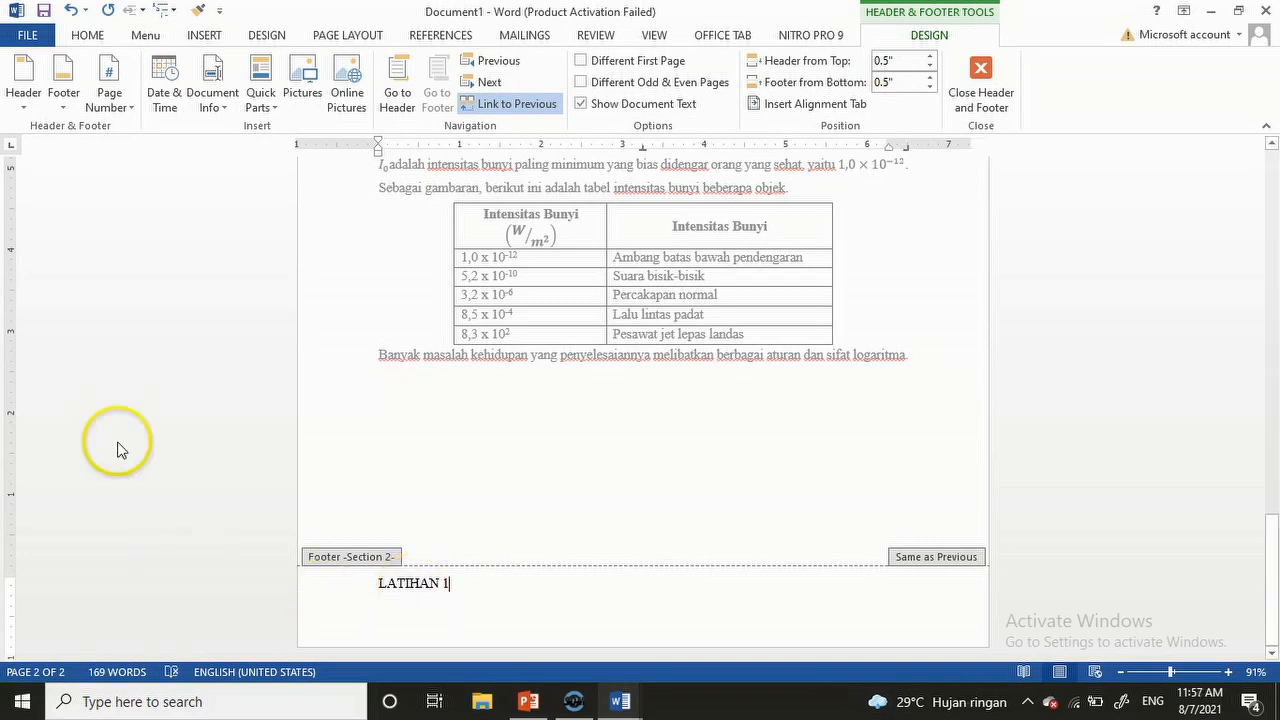
Step: Add page numbers at the bottom of the page in the Plain Number 3 style
{"action": "left_click", "coordinate": [112, 106]}
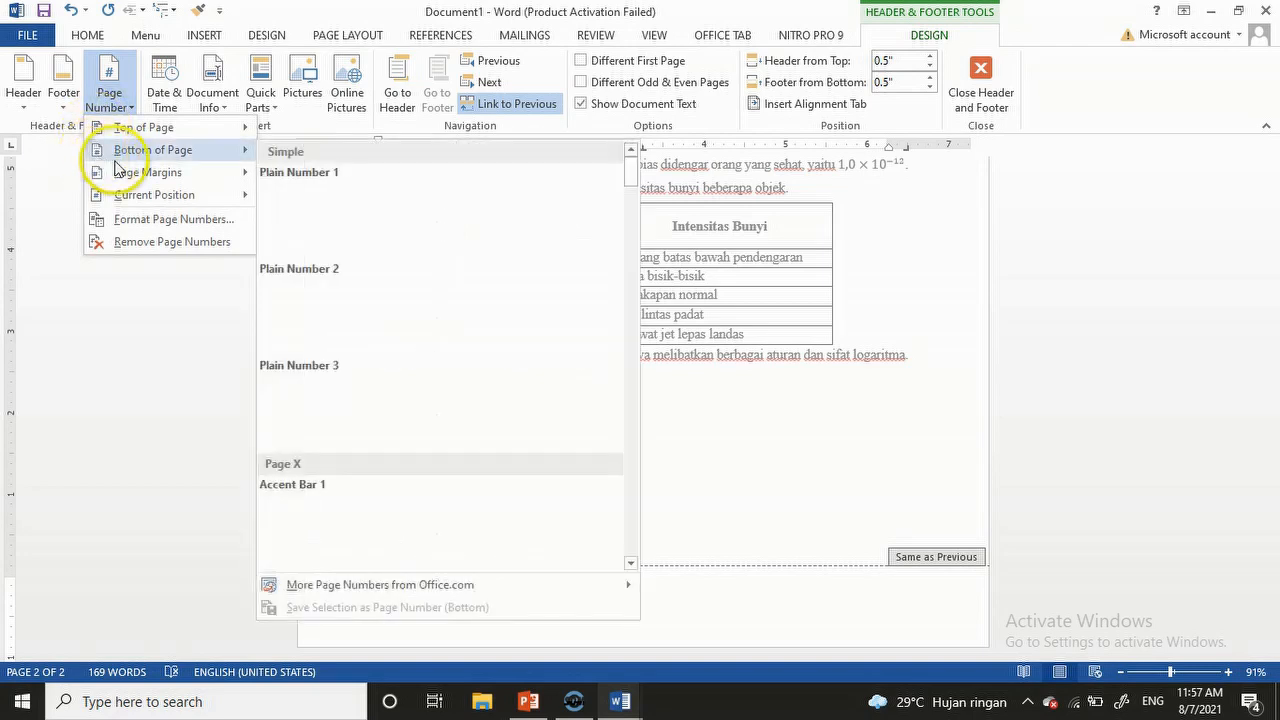
{"action": "left_click", "coordinate": [143, 128]}
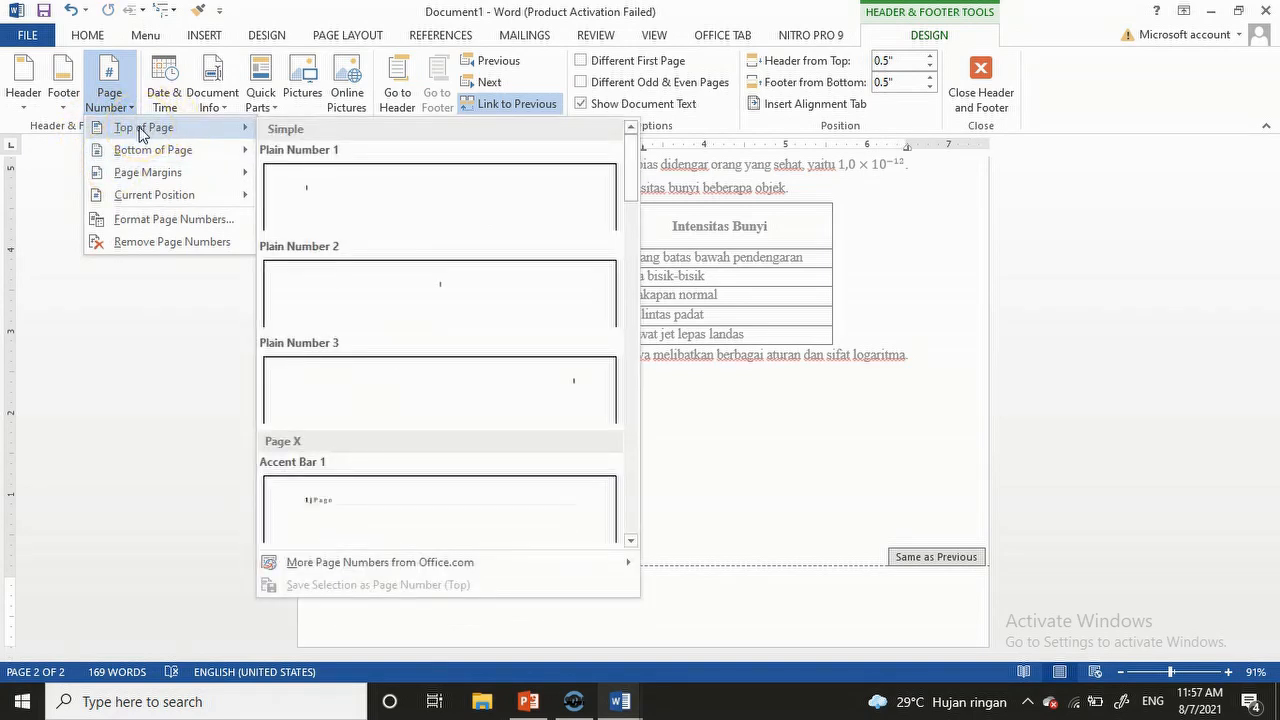
{"action": "left_click", "coordinate": [139, 158]}
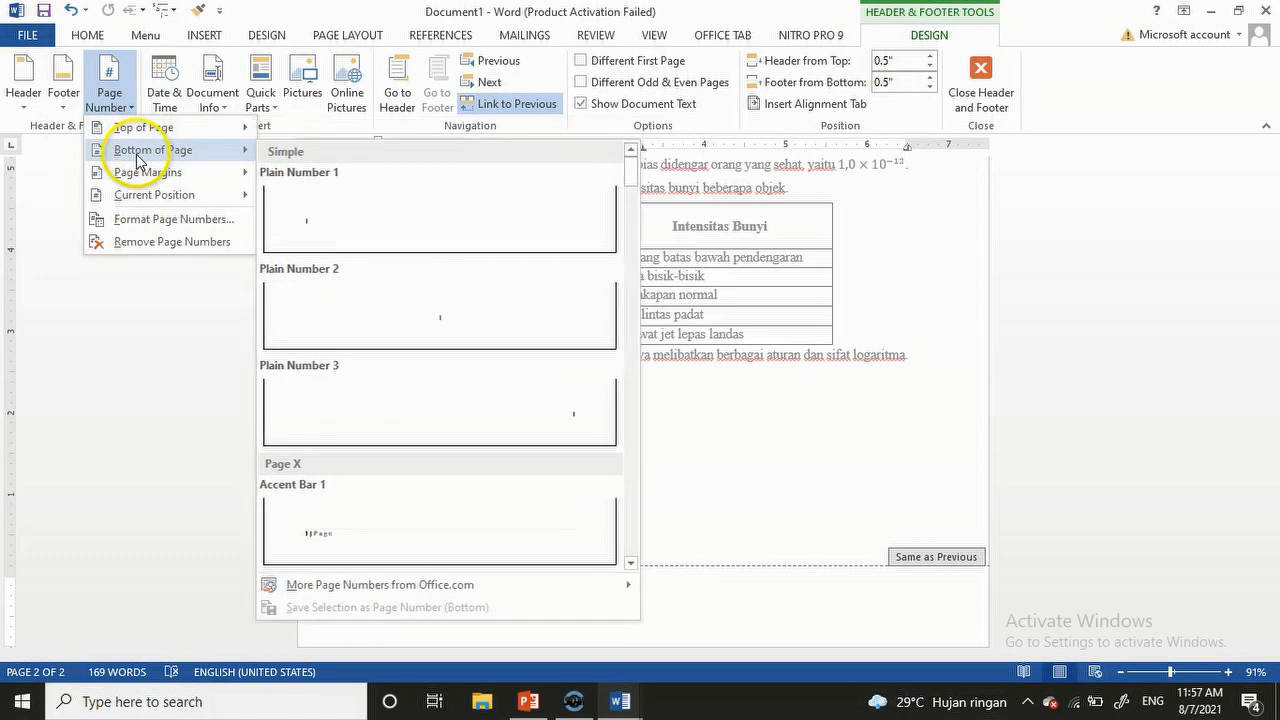
{"action": "left_click", "coordinate": [106, 92]}
{"action": "left_click", "coordinate": [106, 92]}
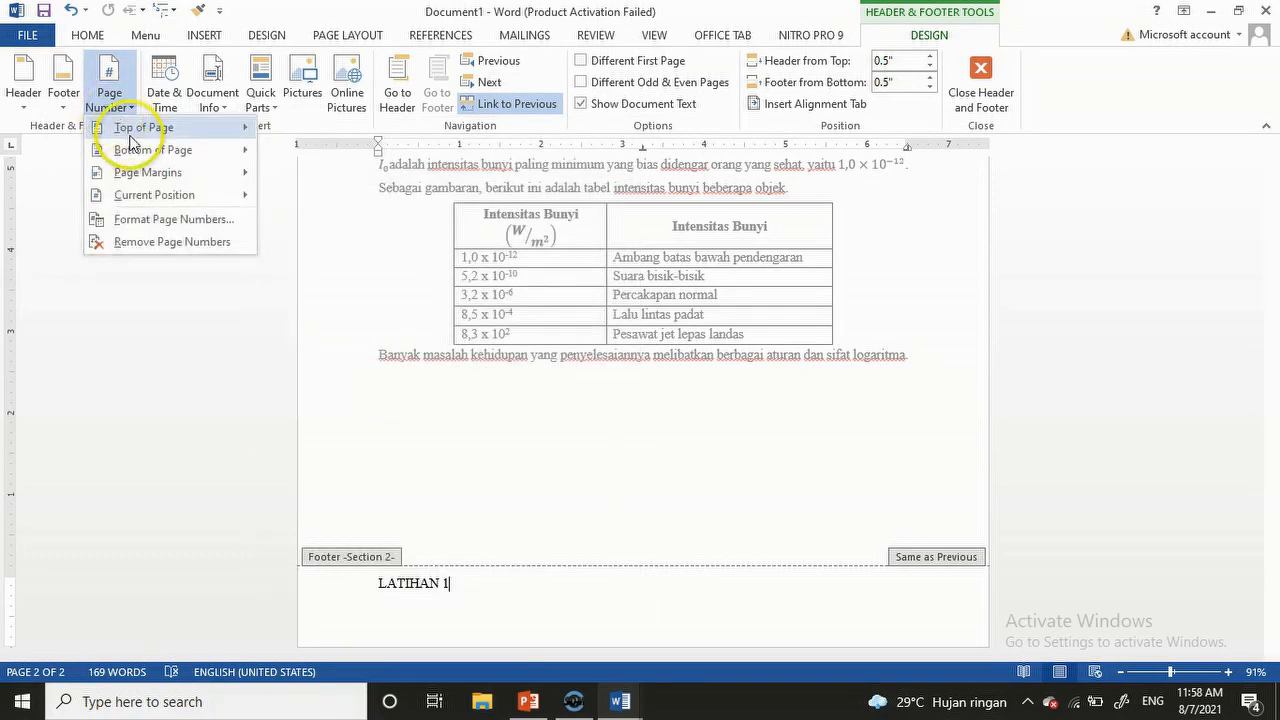
{"action": "mouse_move", "coordinate": [136, 153]}
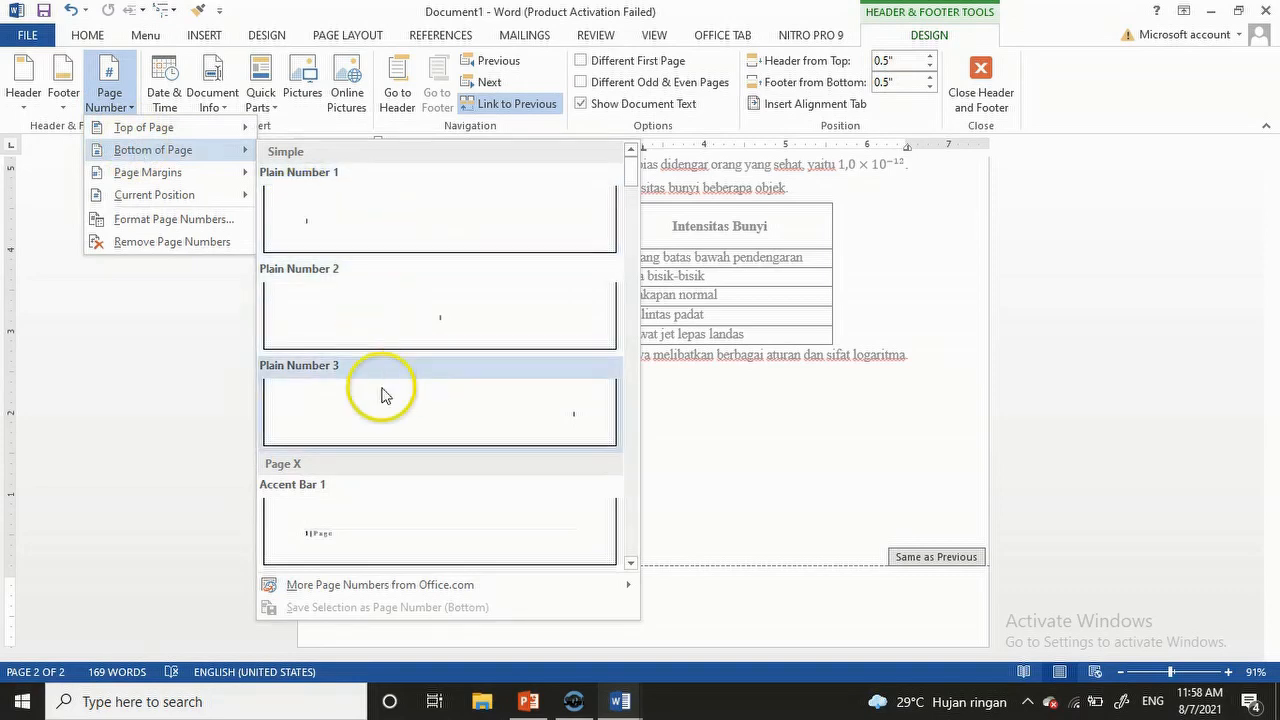
{"action": "left_click", "coordinate": [528, 413]}
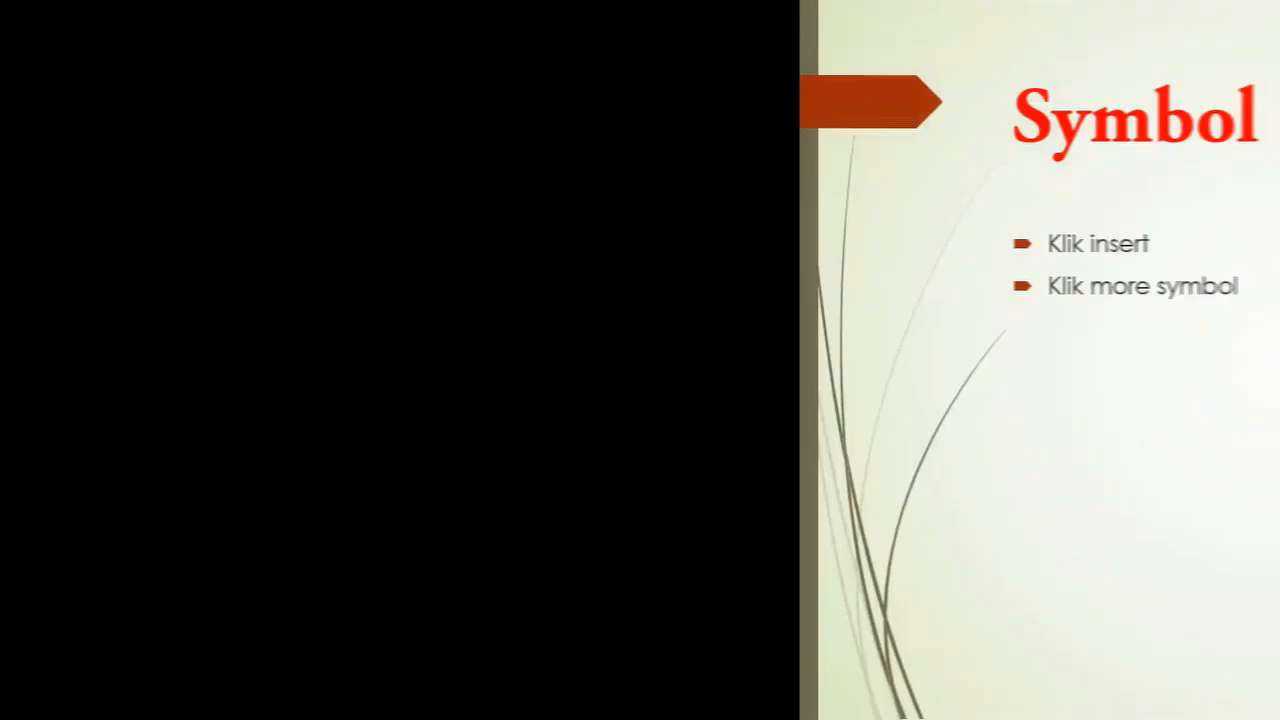
Step: Place the insertion point after "menghitung skala bunyi." in the paragraph below the picture and open the full Symbol dialog
{"action": "left_click", "coordinate": [746, 448]}
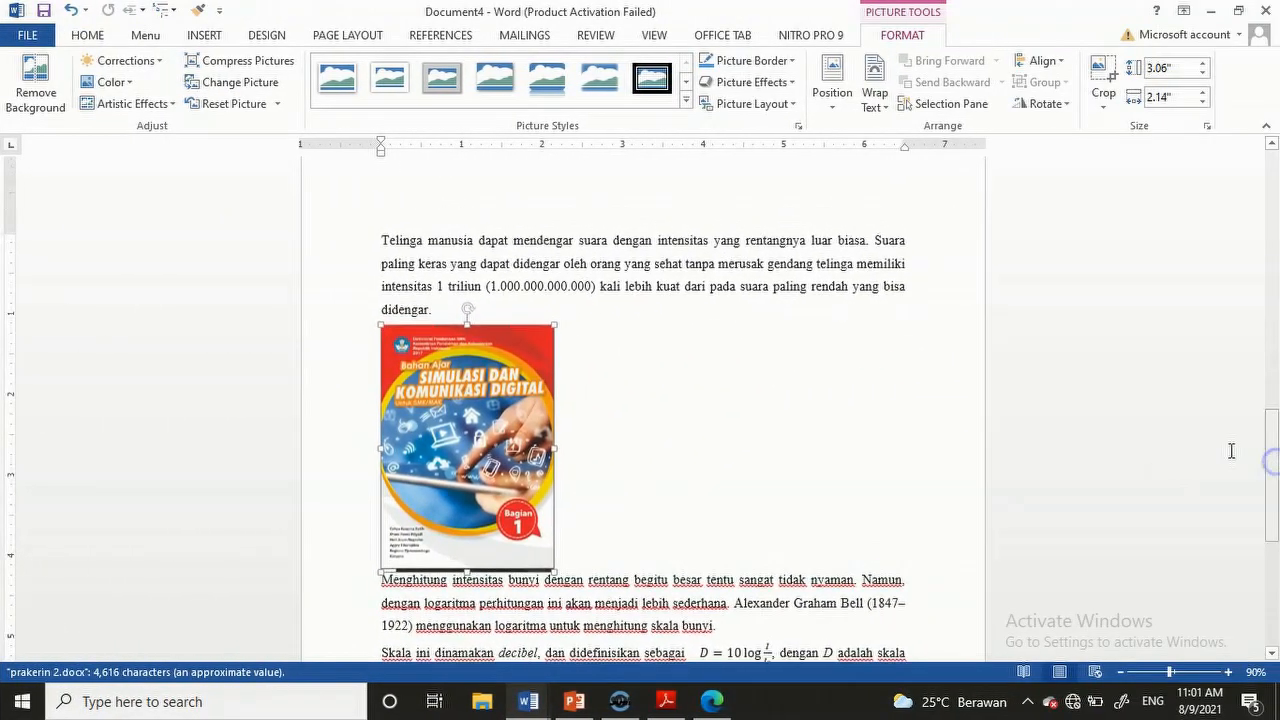
{"action": "left_click", "coordinate": [730, 627]}
{"action": "left_click_drag", "start_coordinate": [1273, 452], "coordinate": [1274, 462]}
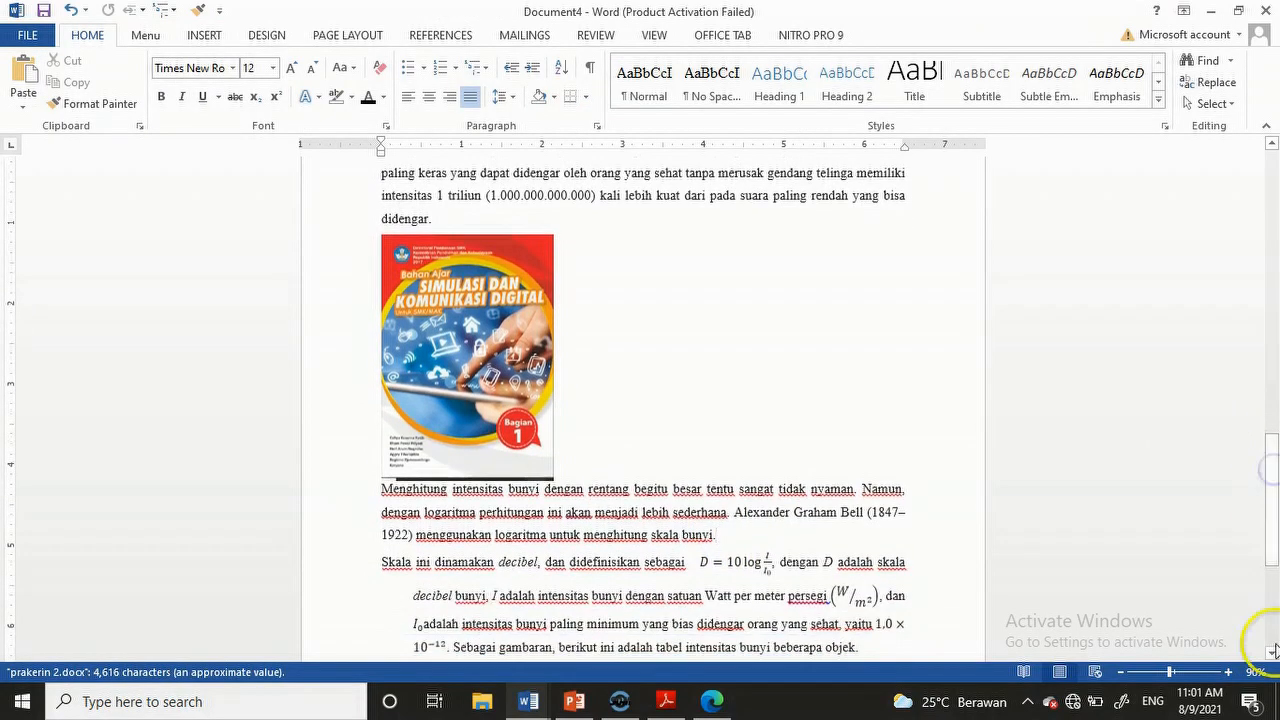
{"action": "left_click", "coordinate": [1229, 672]}
{"action": "left_click", "coordinate": [1229, 672]}
{"action": "left_click", "coordinate": [1229, 672]}
{"action": "left_click", "coordinate": [1229, 672]}
{"action": "left_click", "coordinate": [1229, 672]}
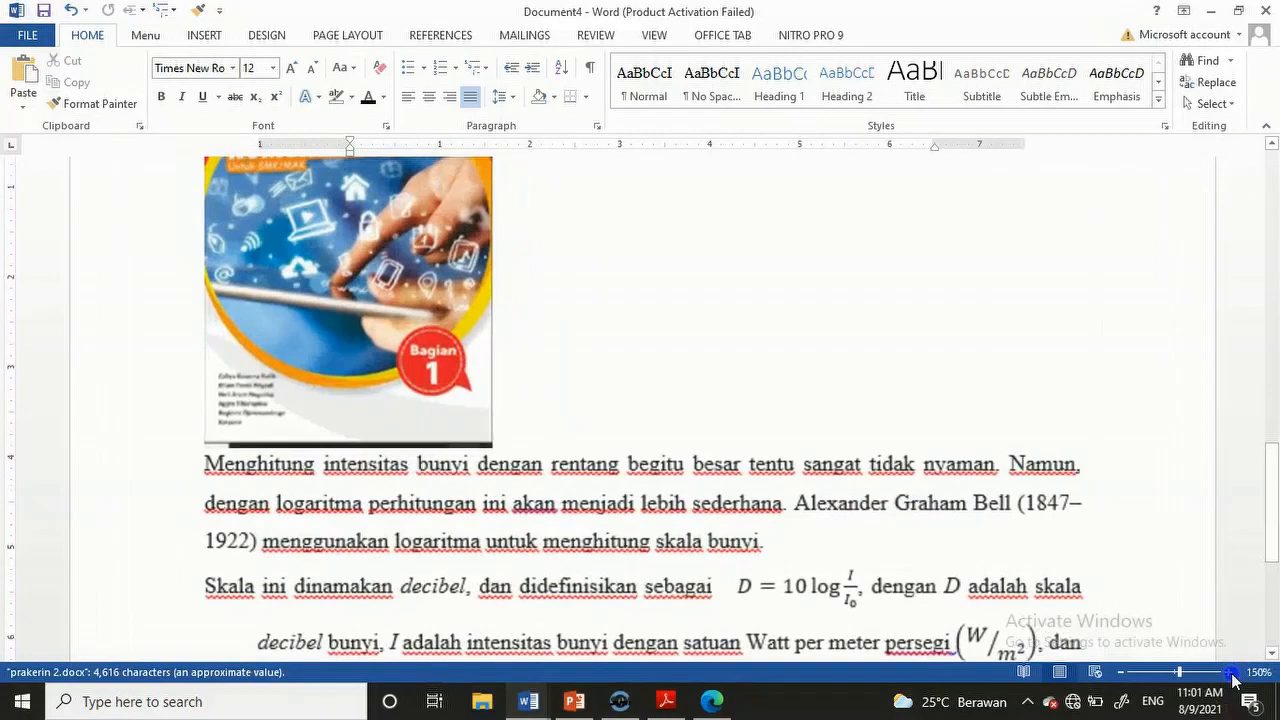
{"action": "left_click", "coordinate": [1229, 672]}
{"action": "left_click", "coordinate": [1229, 672]}
{"action": "left_click", "coordinate": [1229, 672]}
{"action": "left_click", "coordinate": [1229, 672]}
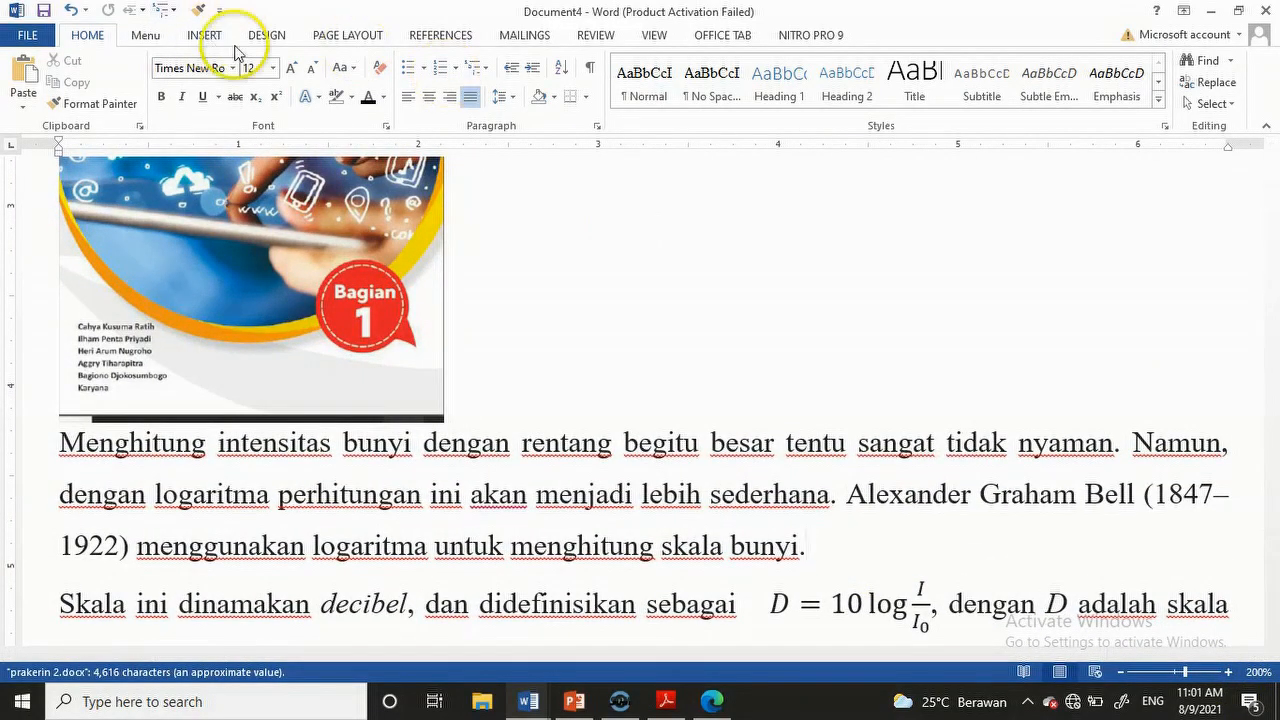
{"action": "left_click", "coordinate": [203, 36]}
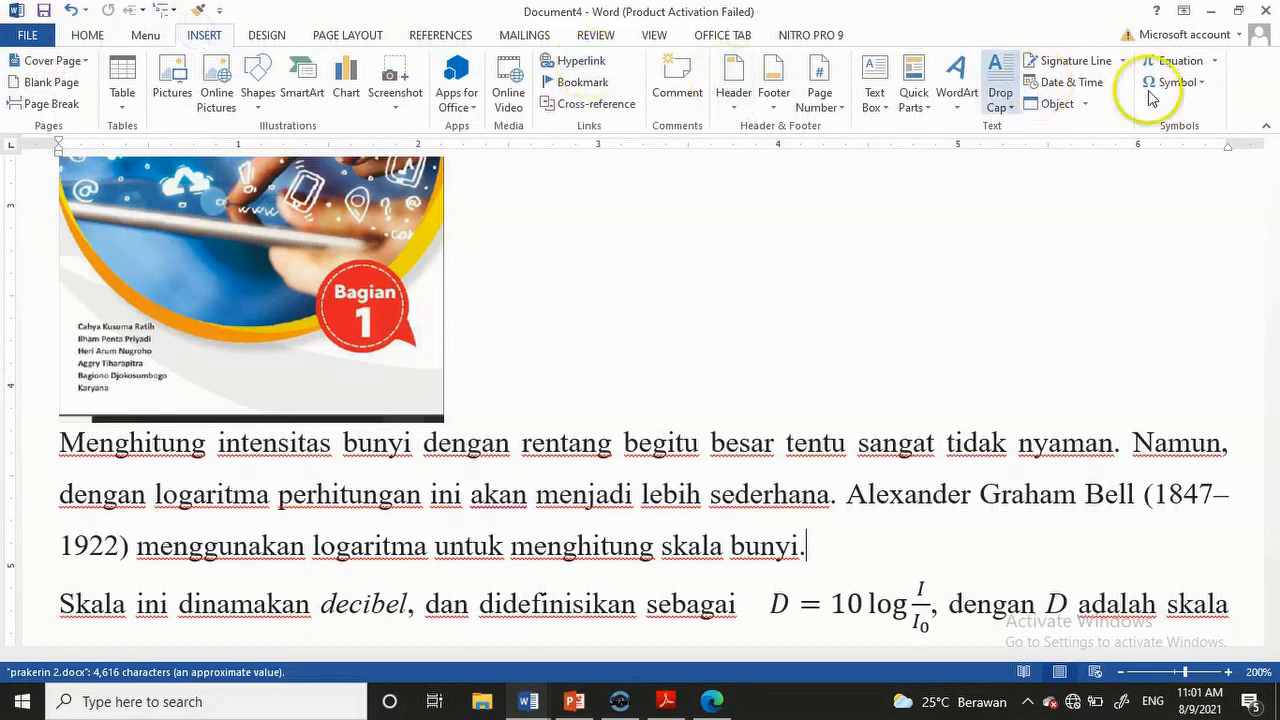
{"action": "left_click", "coordinate": [1203, 83]}
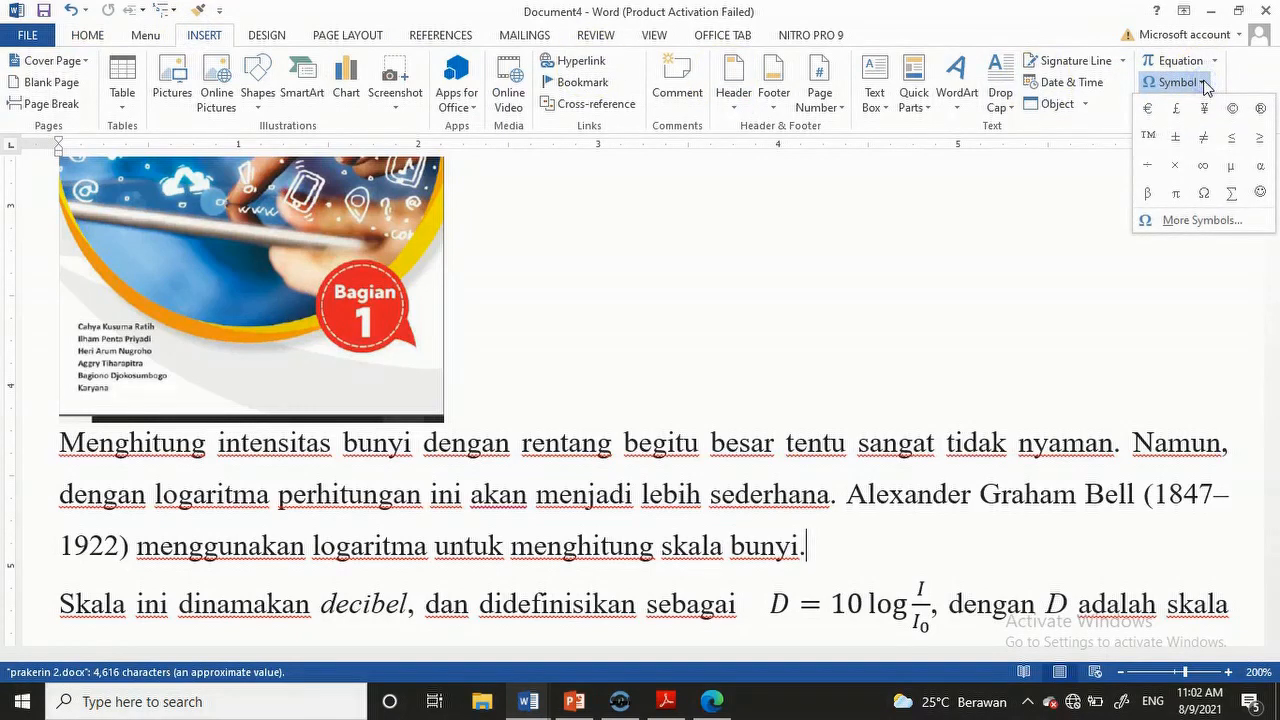
{"action": "left_click", "coordinate": [1190, 222]}
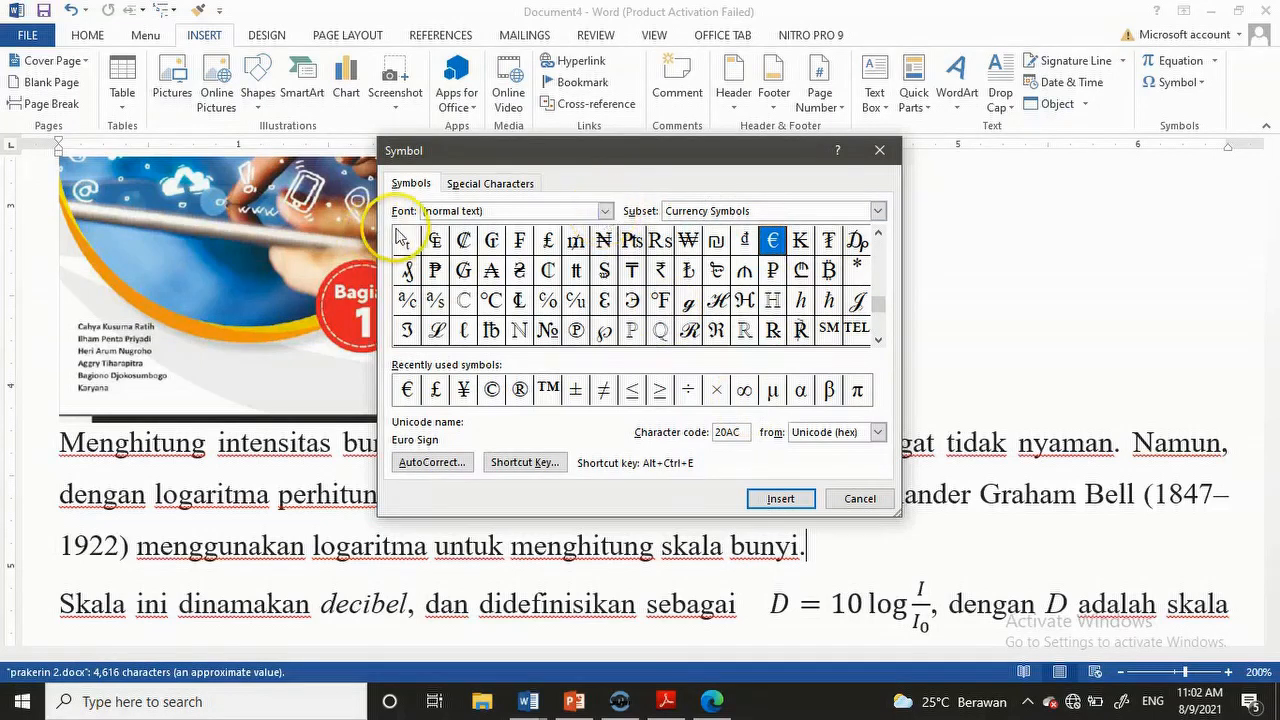
Step: Insert the ear symbol from the Webdings font, character code 79, at the insertion point and close the dialog
{"action": "left_click", "coordinate": [605, 211]}
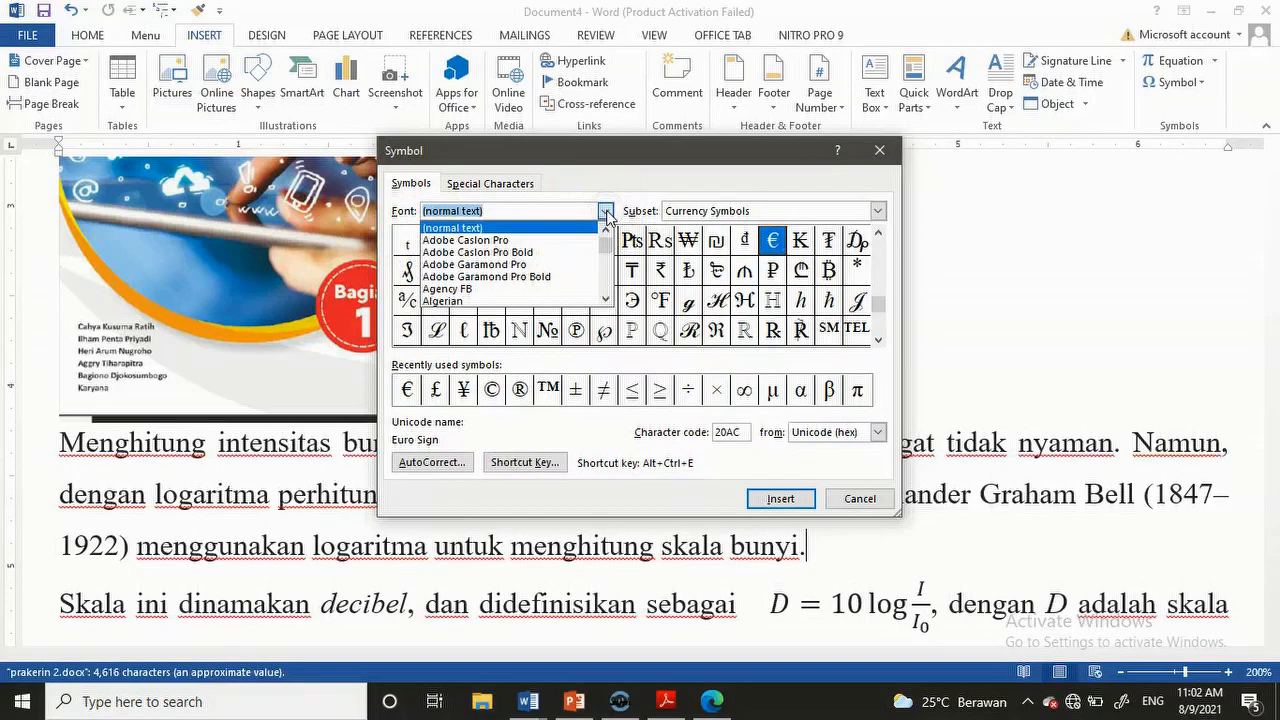
{"action": "type", "text": "we"}
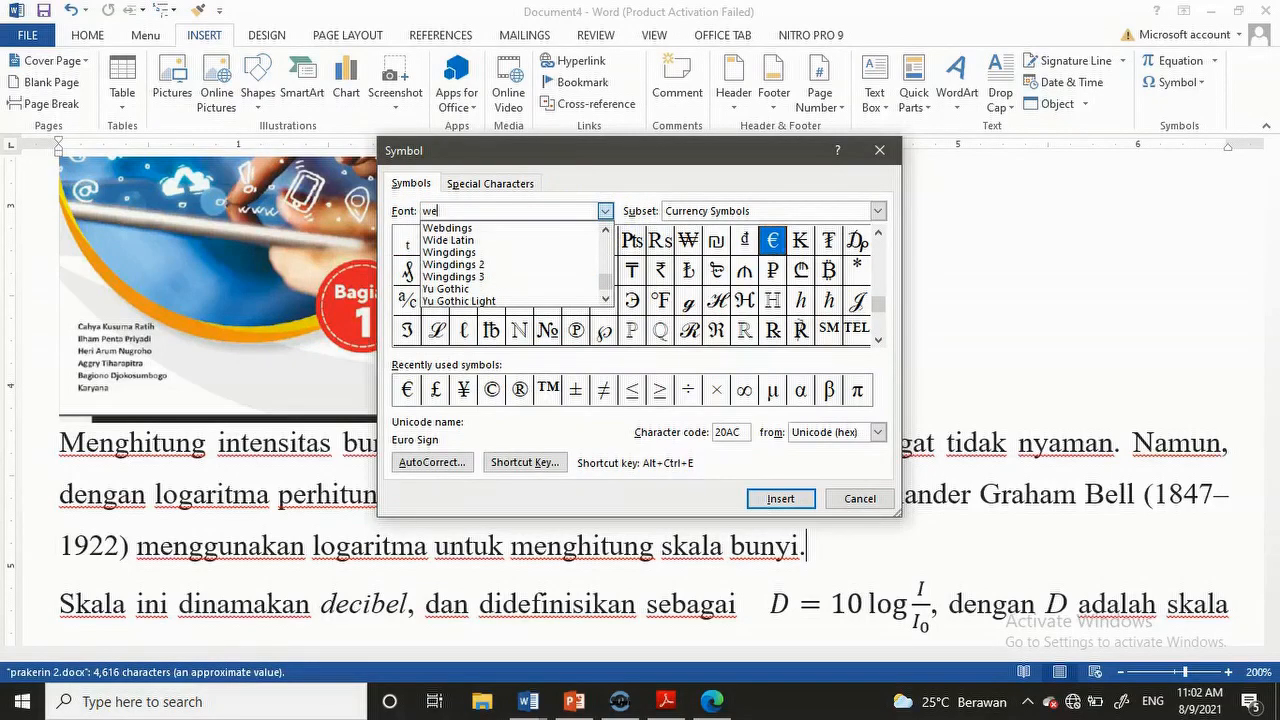
{"action": "left_click", "coordinate": [465, 229]}
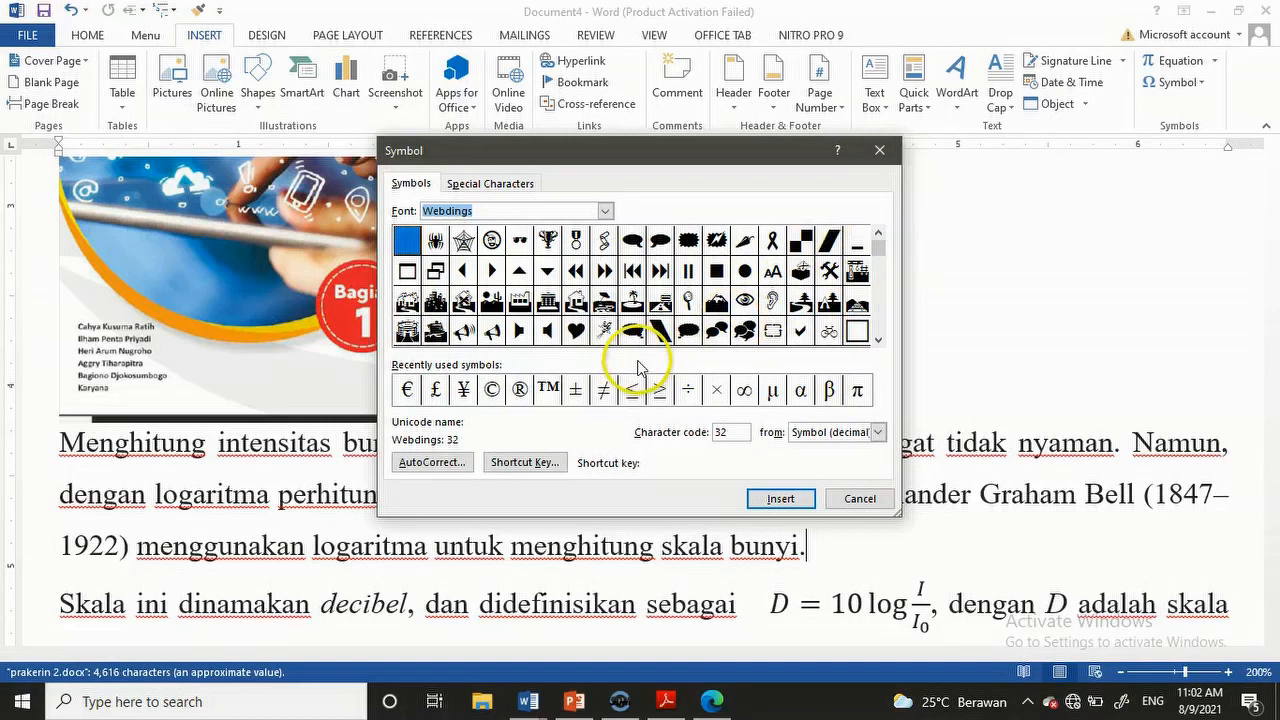
{"action": "left_click", "coordinate": [772, 301]}
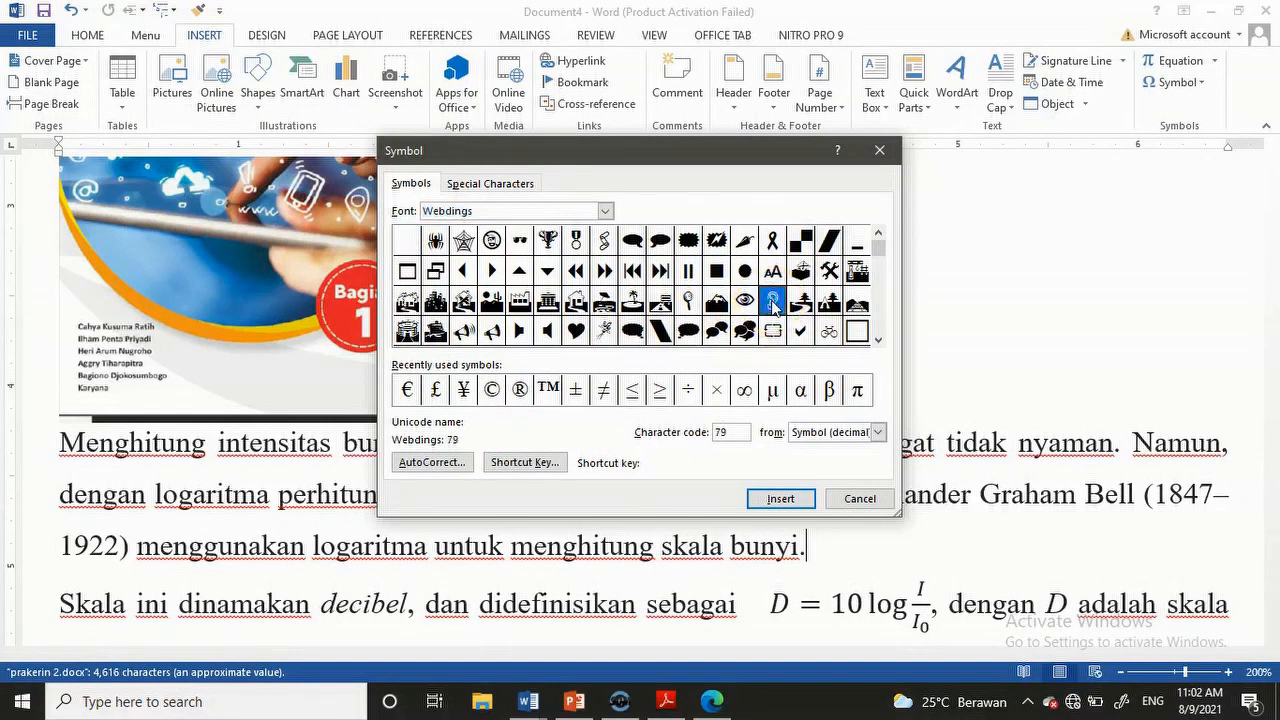
{"action": "left_click", "coordinate": [780, 499]}
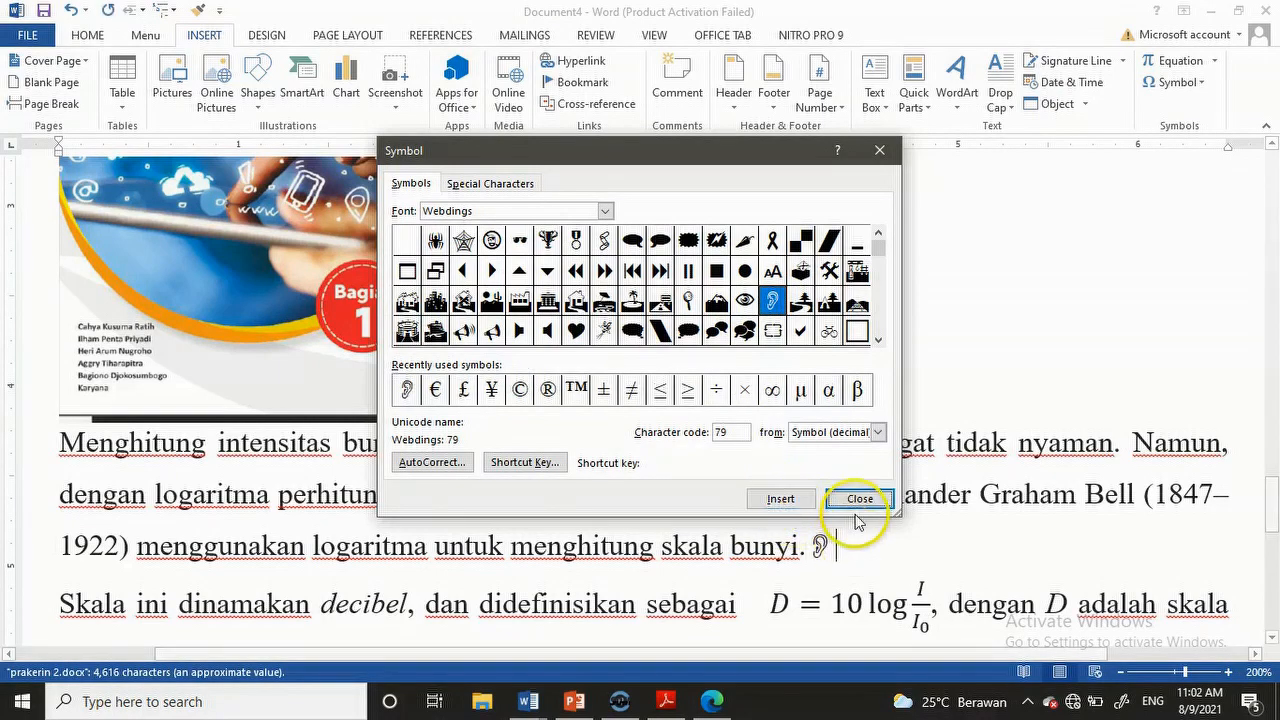
{"action": "left_click", "coordinate": [859, 500]}
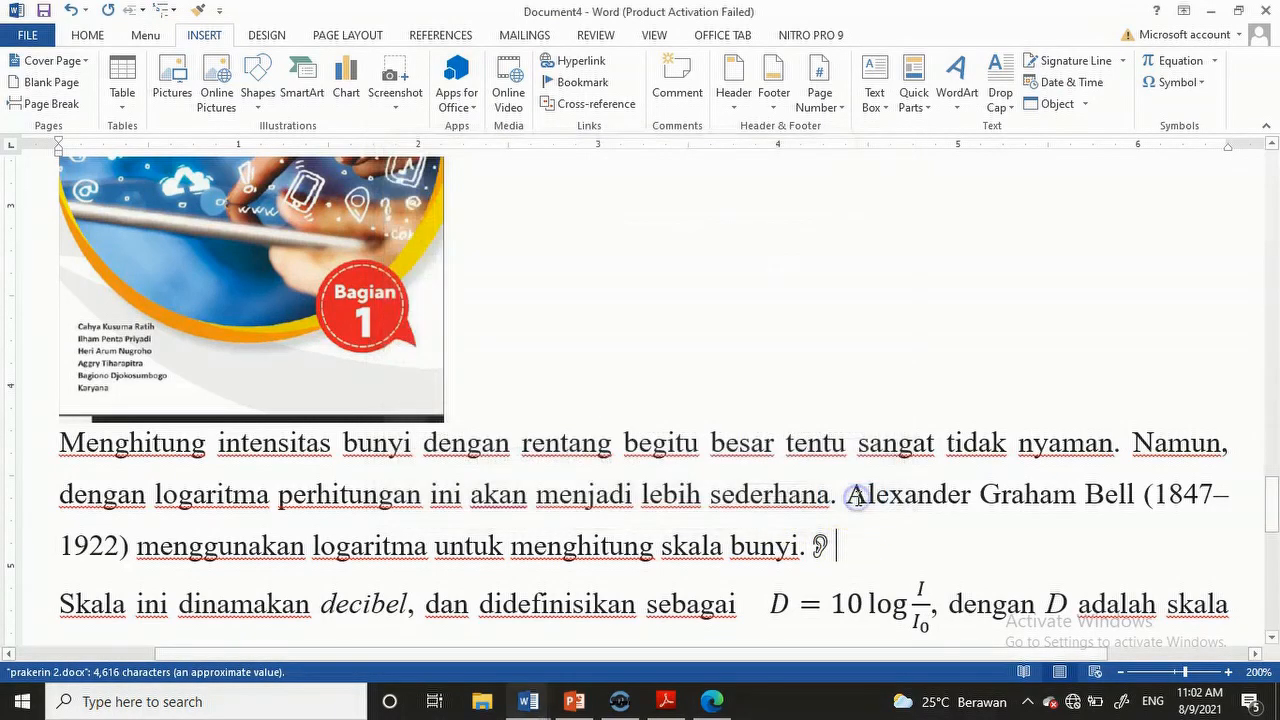
Step: Select the ear symbol after "menghitung skala bunyi." and open its font size choices
{"action": "left_click", "coordinate": [836, 544]}
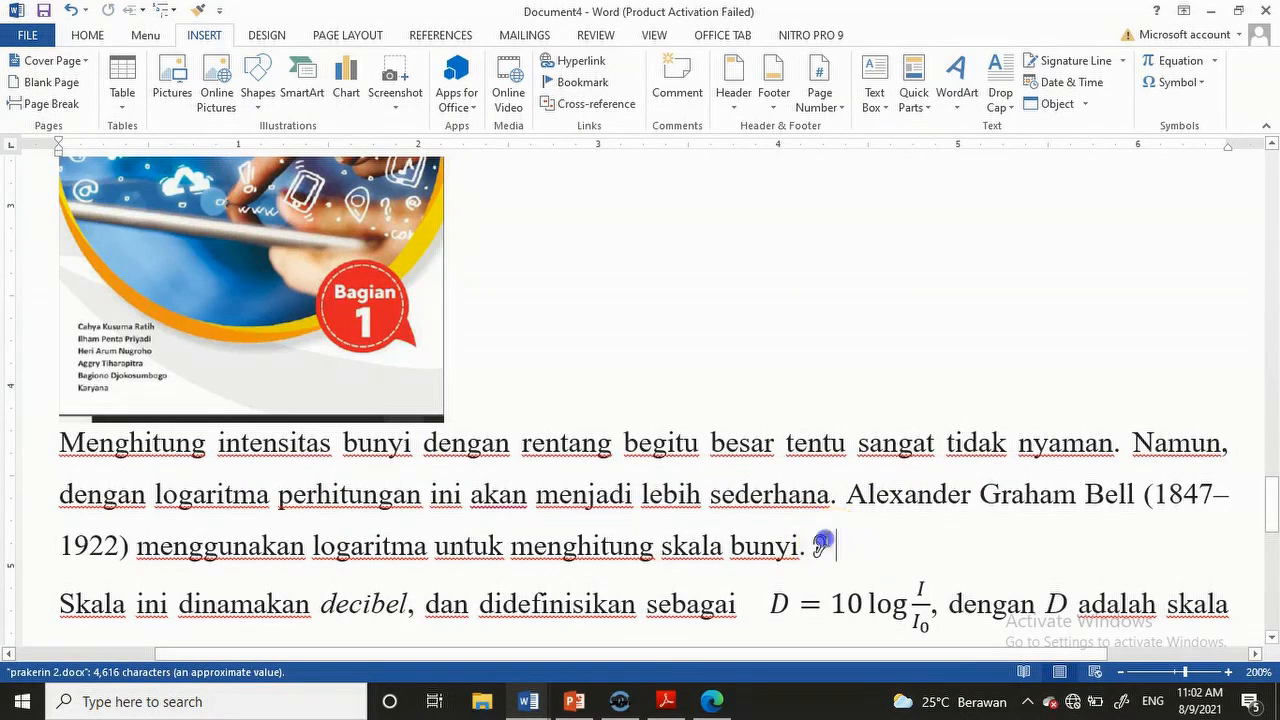
{"action": "left_click_drag", "start_coordinate": [822, 542], "coordinate": [806, 545]}
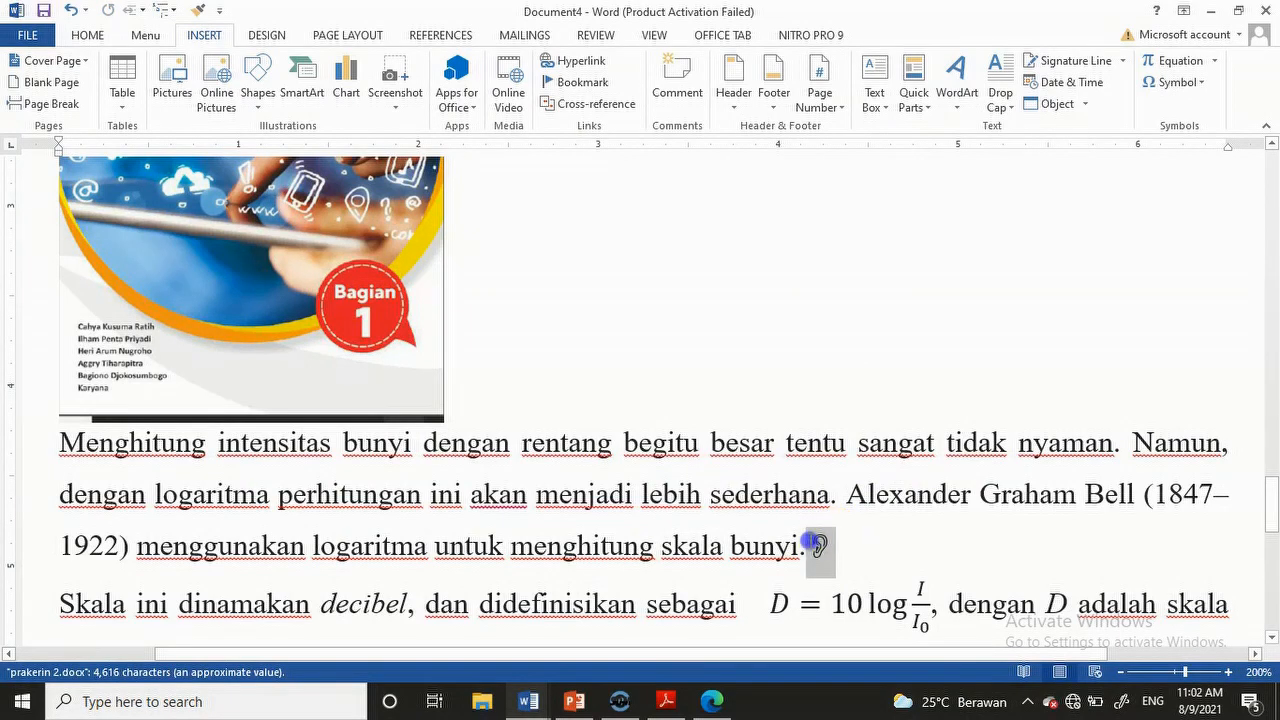
{"action": "left_click", "coordinate": [90, 35]}
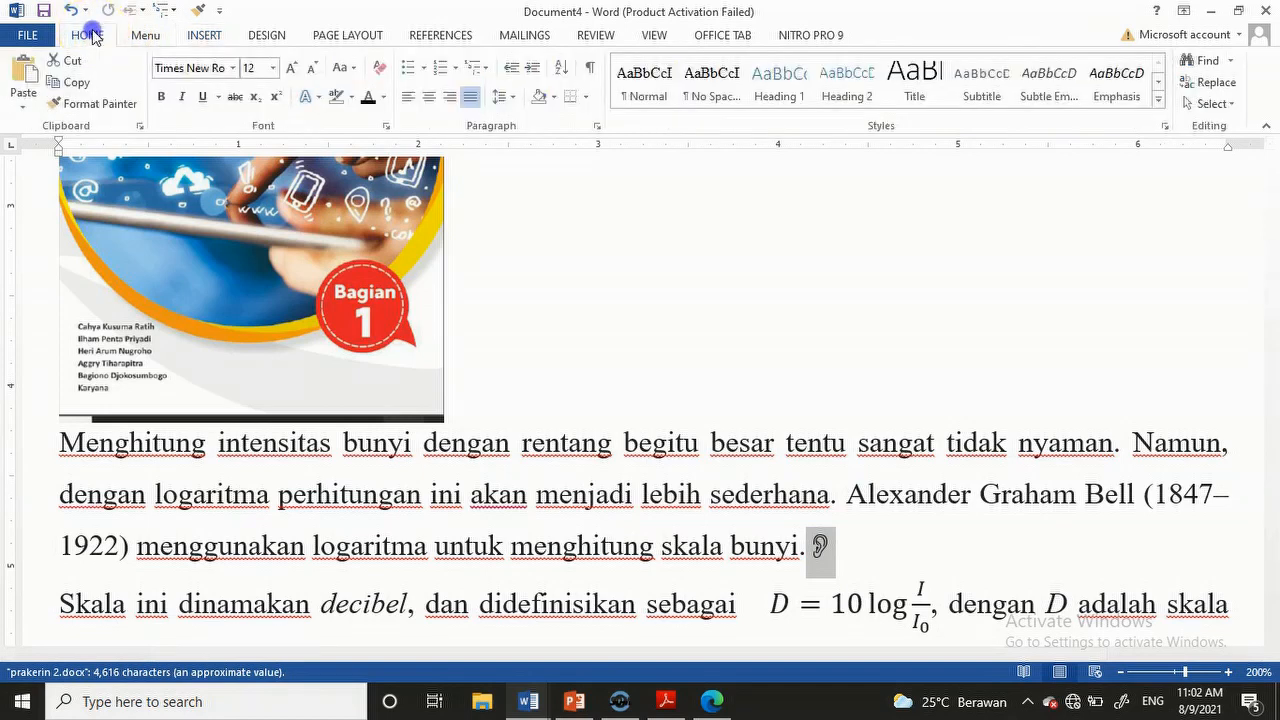
{"action": "left_click", "coordinate": [273, 68]}
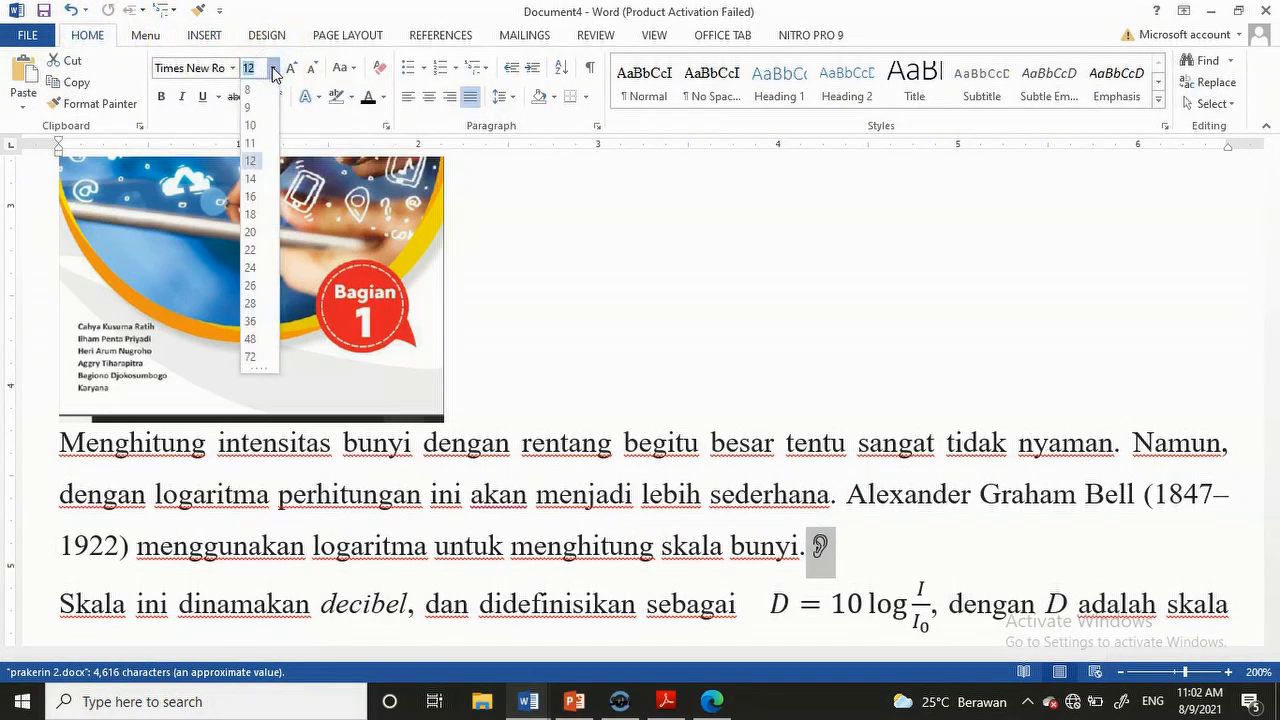